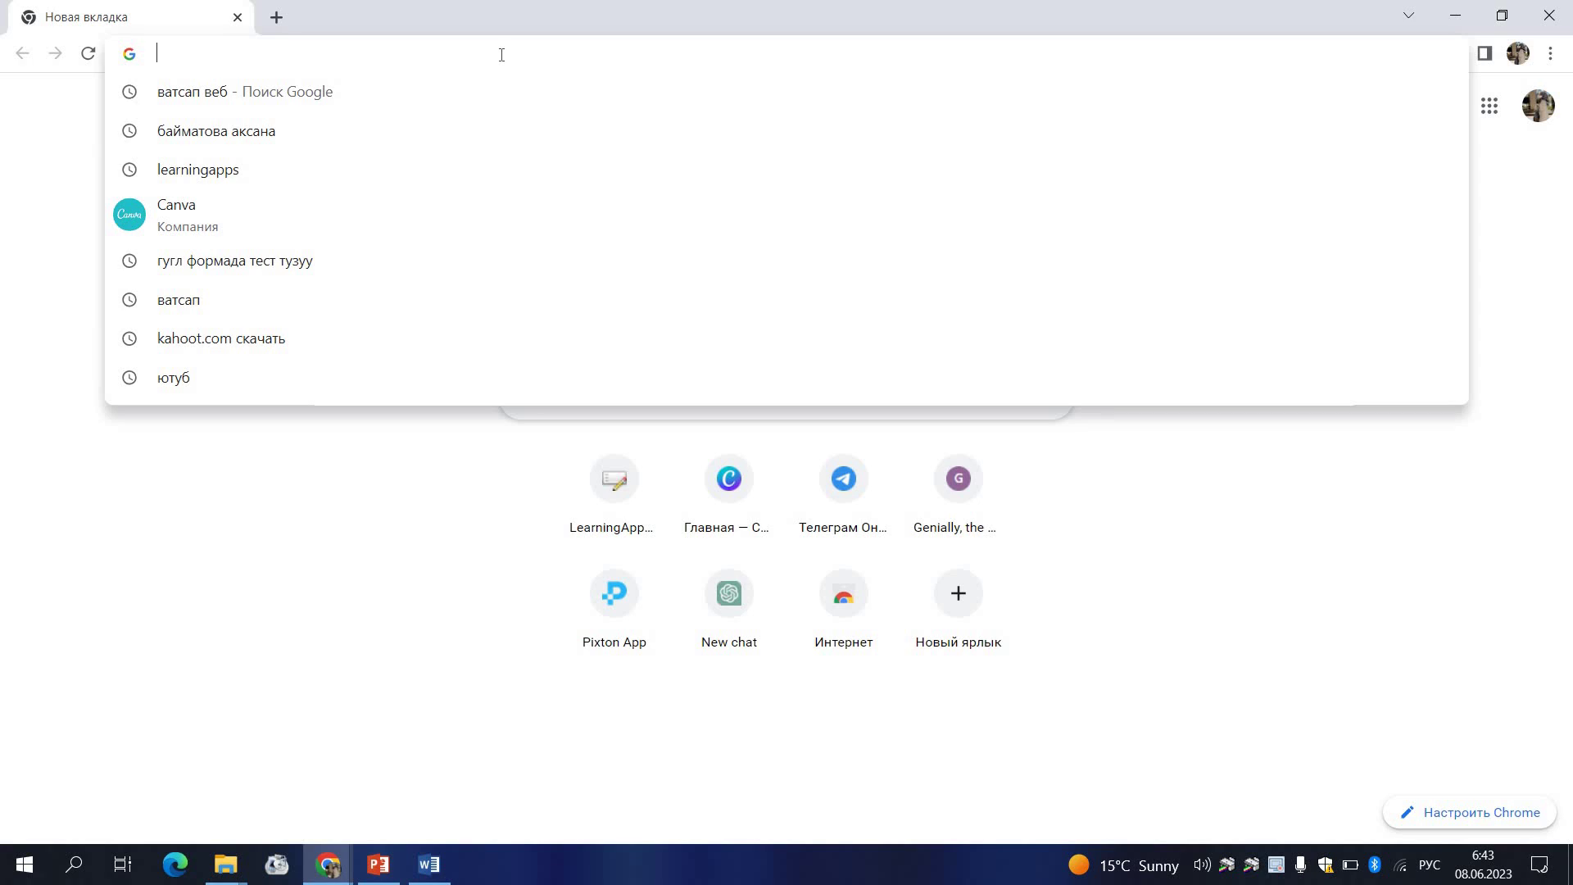
Open the learningapps.org website.
type("Ж")
key("BackSpace")
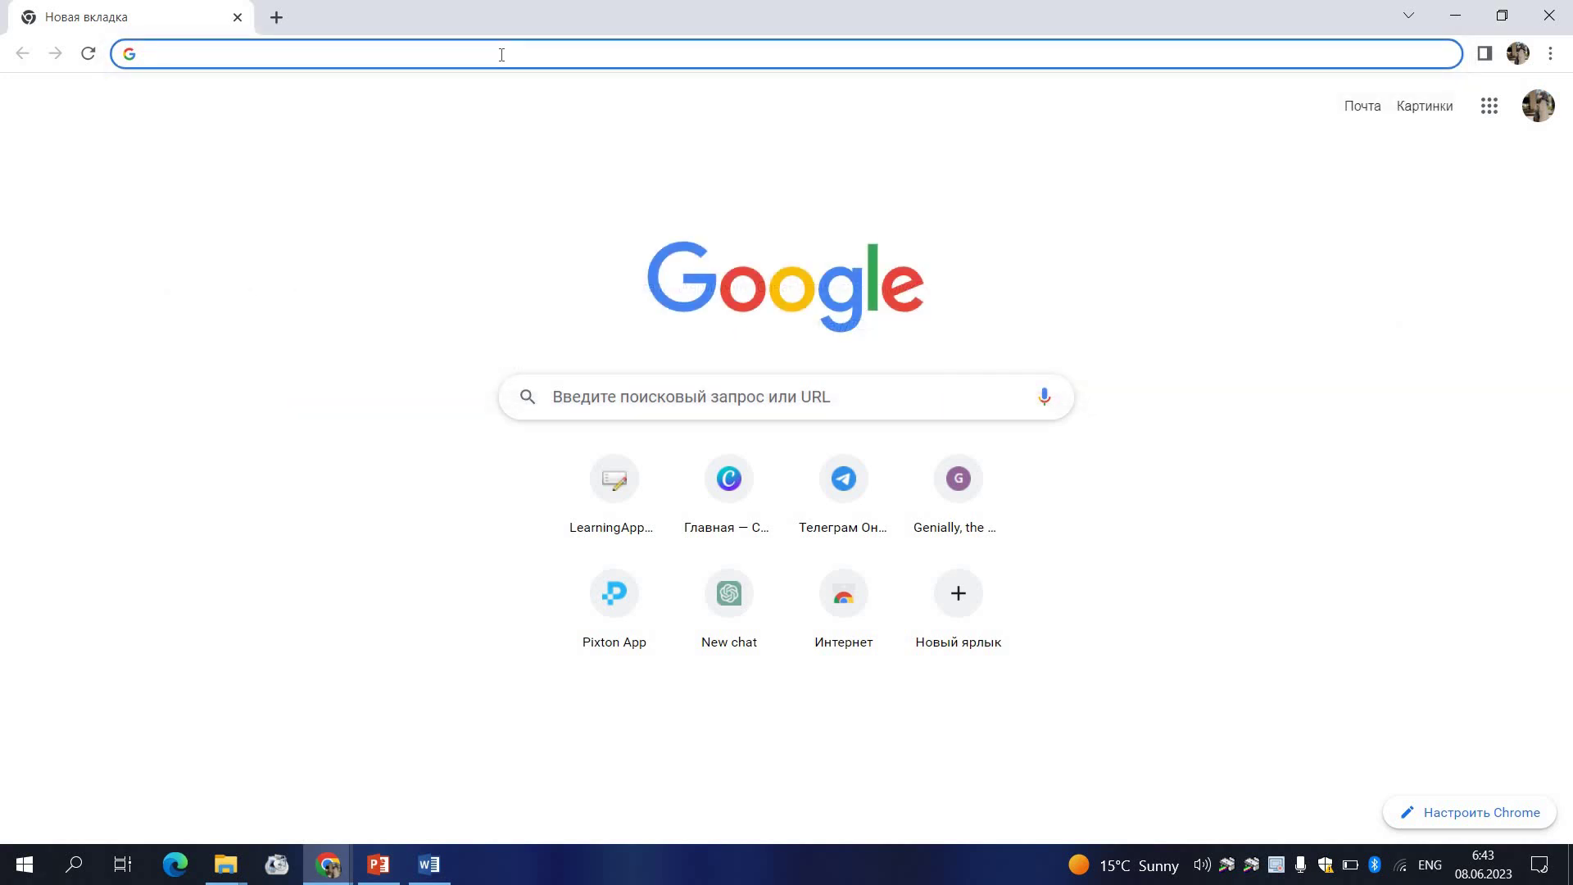
type("l")
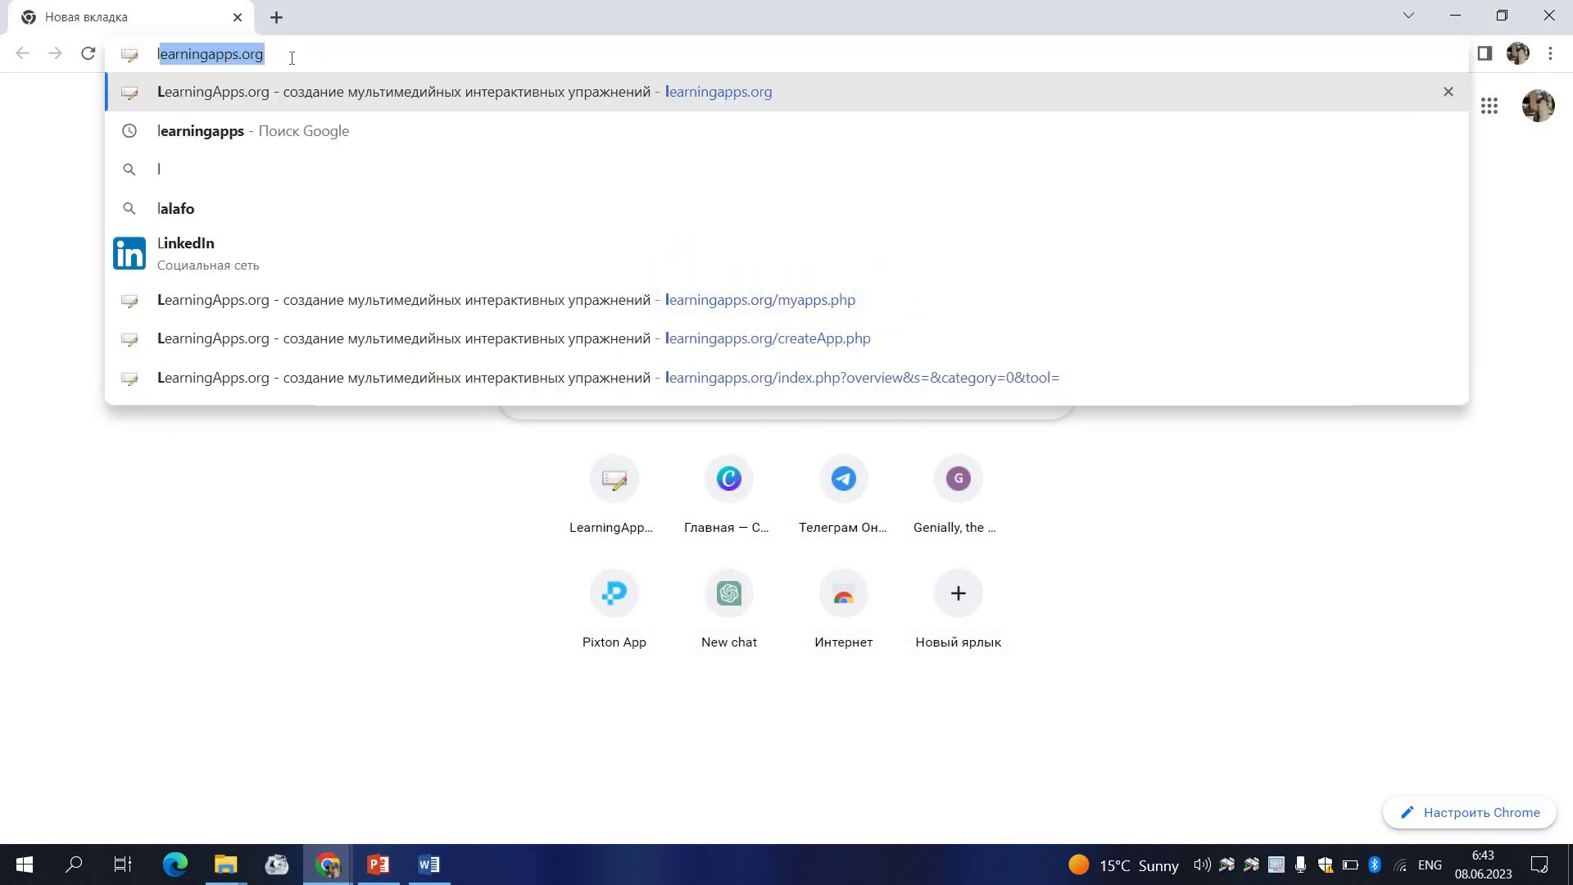
key("Right")
key("Return")
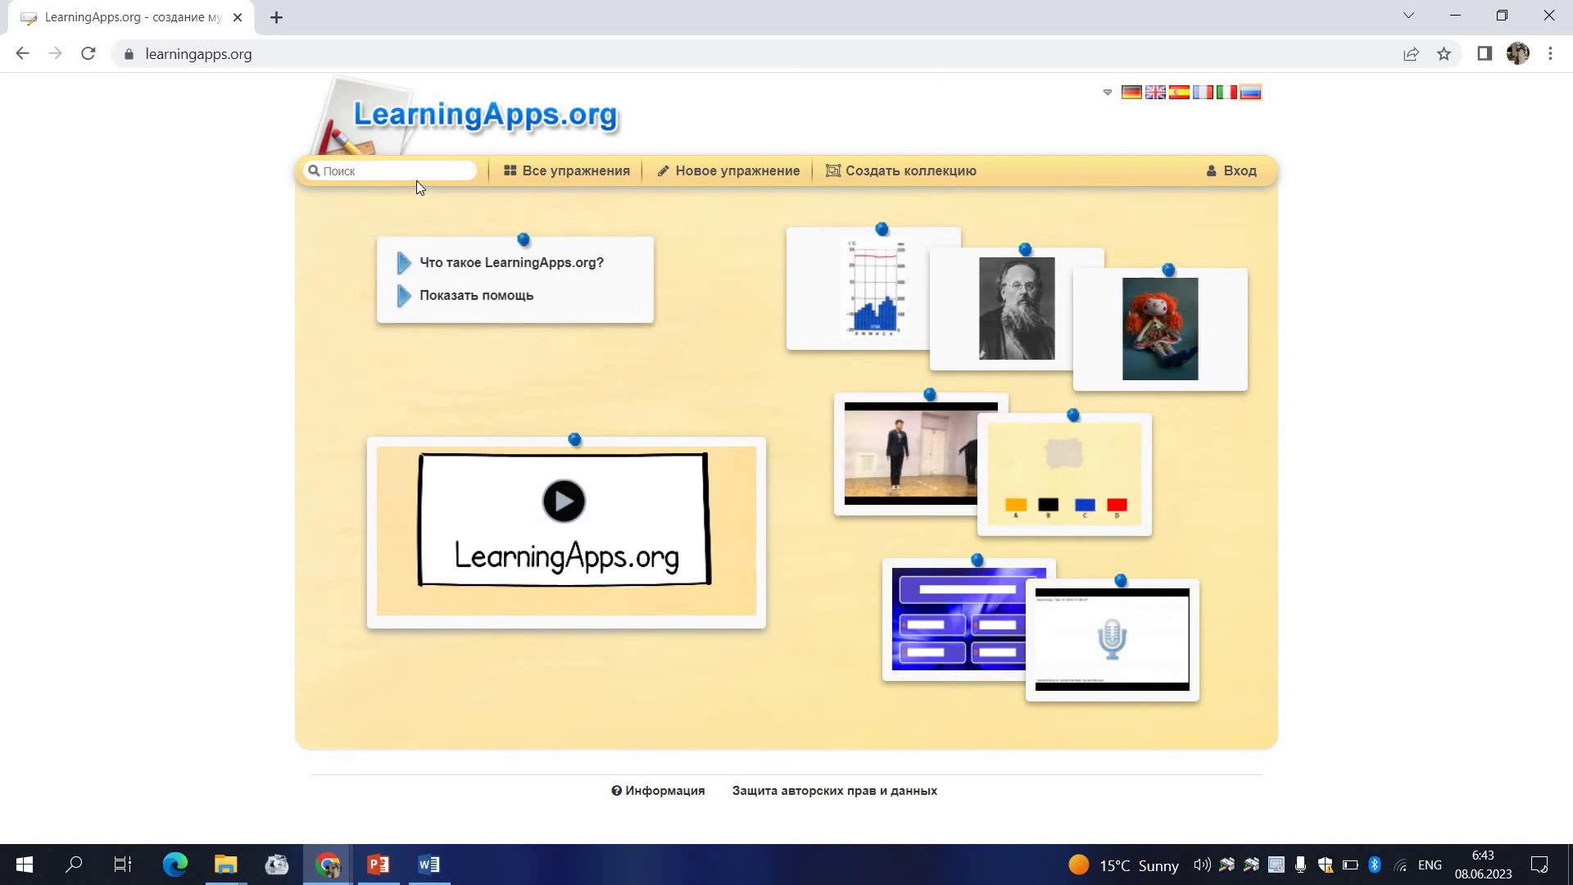
Browse all exercises and narrow them to the Математика category and its 1 класс subcategory.
left_click(560, 175)
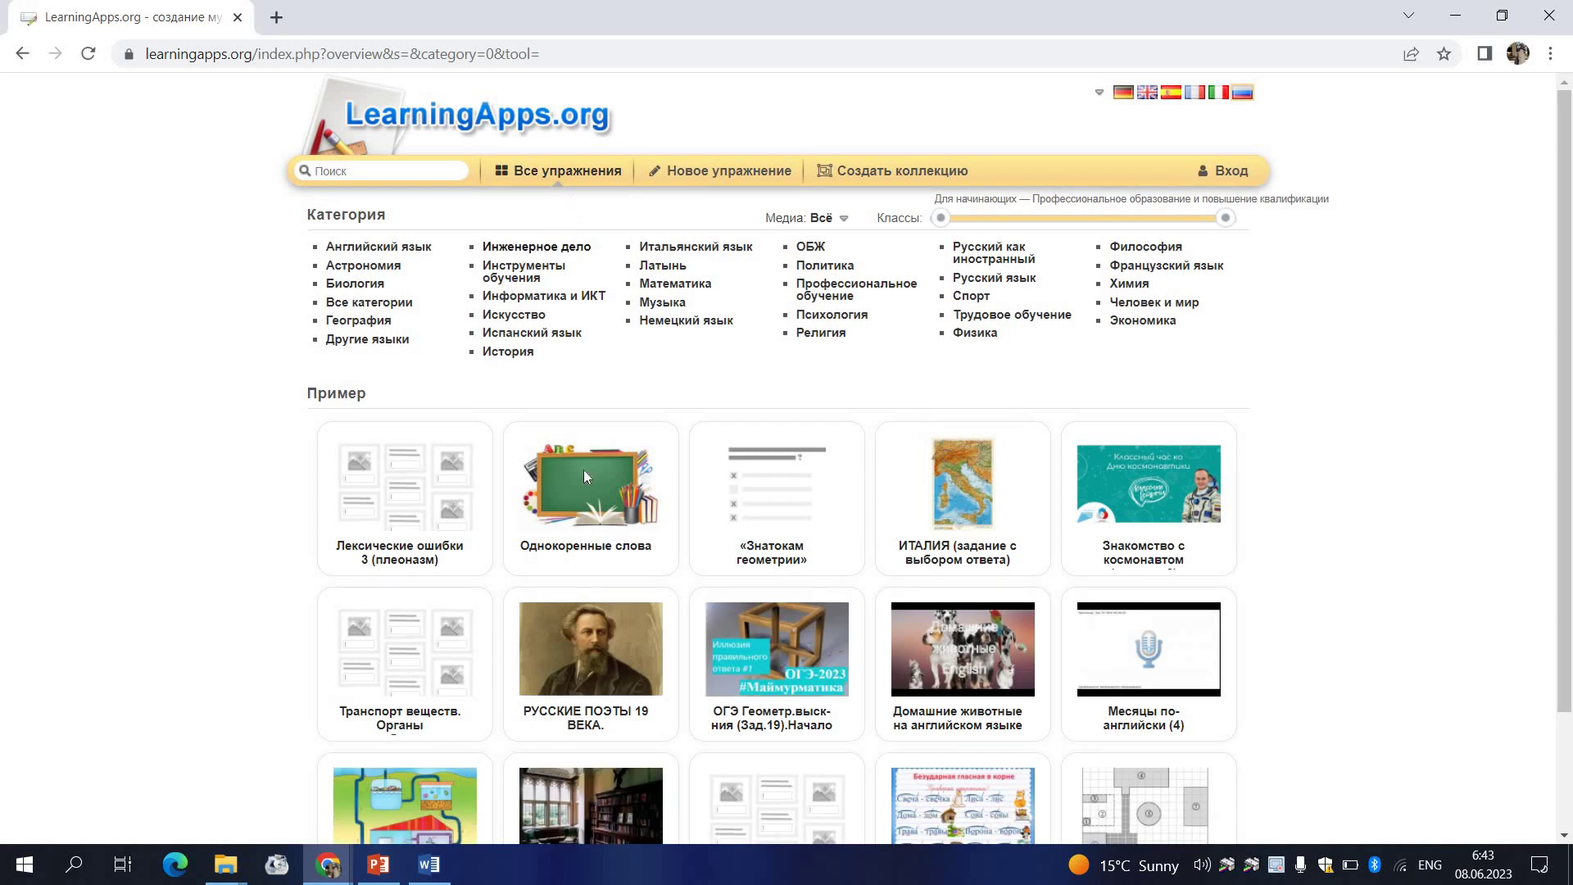
scroll(795, 565, "down", 3)
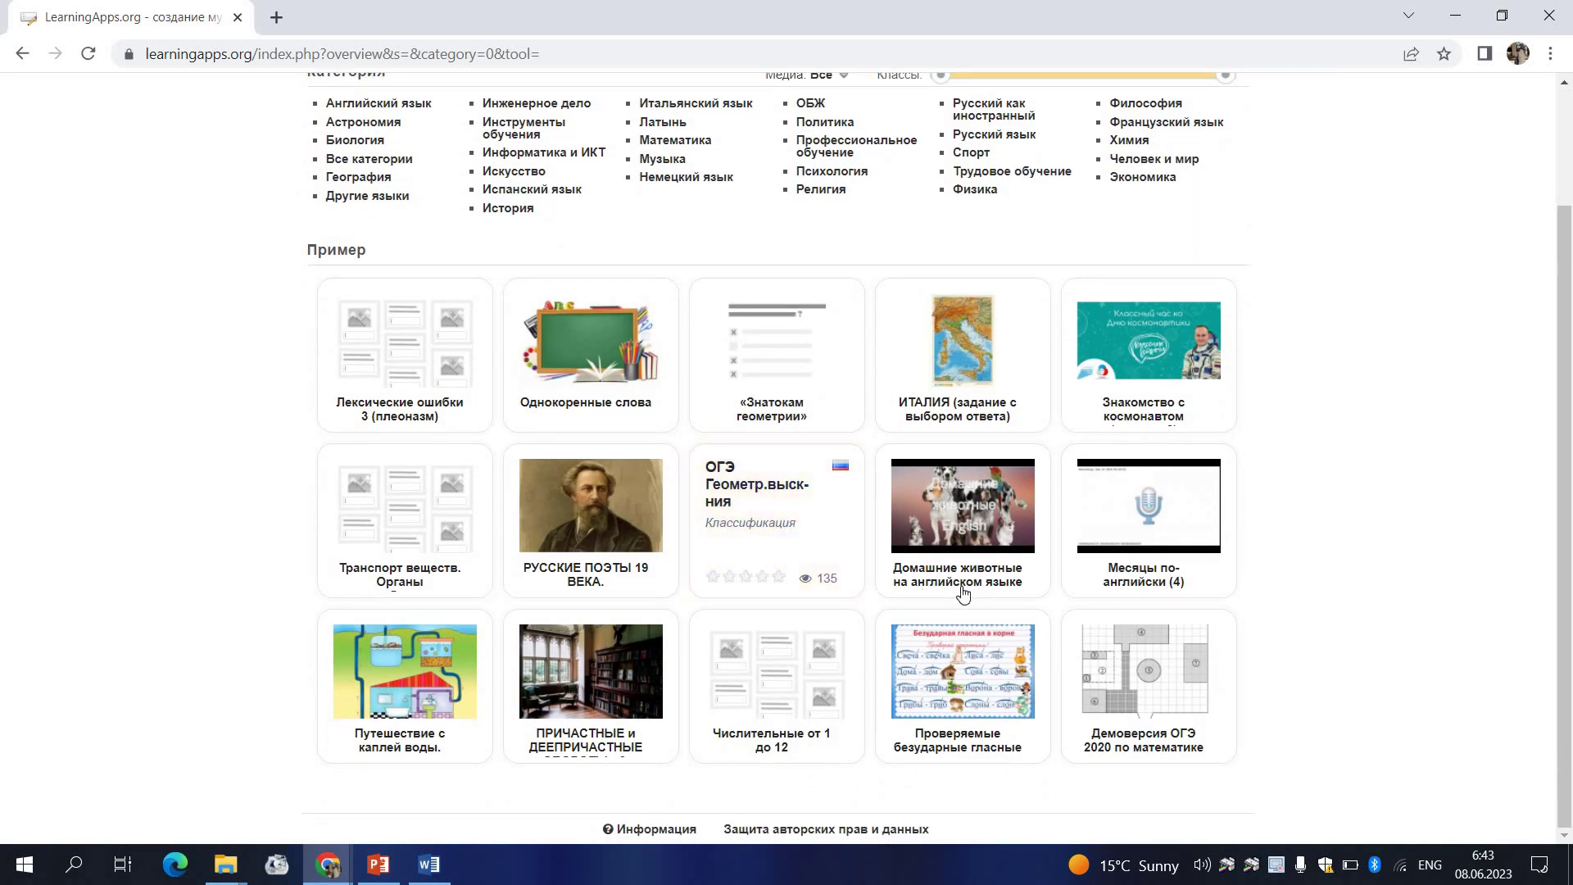
scroll(943, 565, "up", 3)
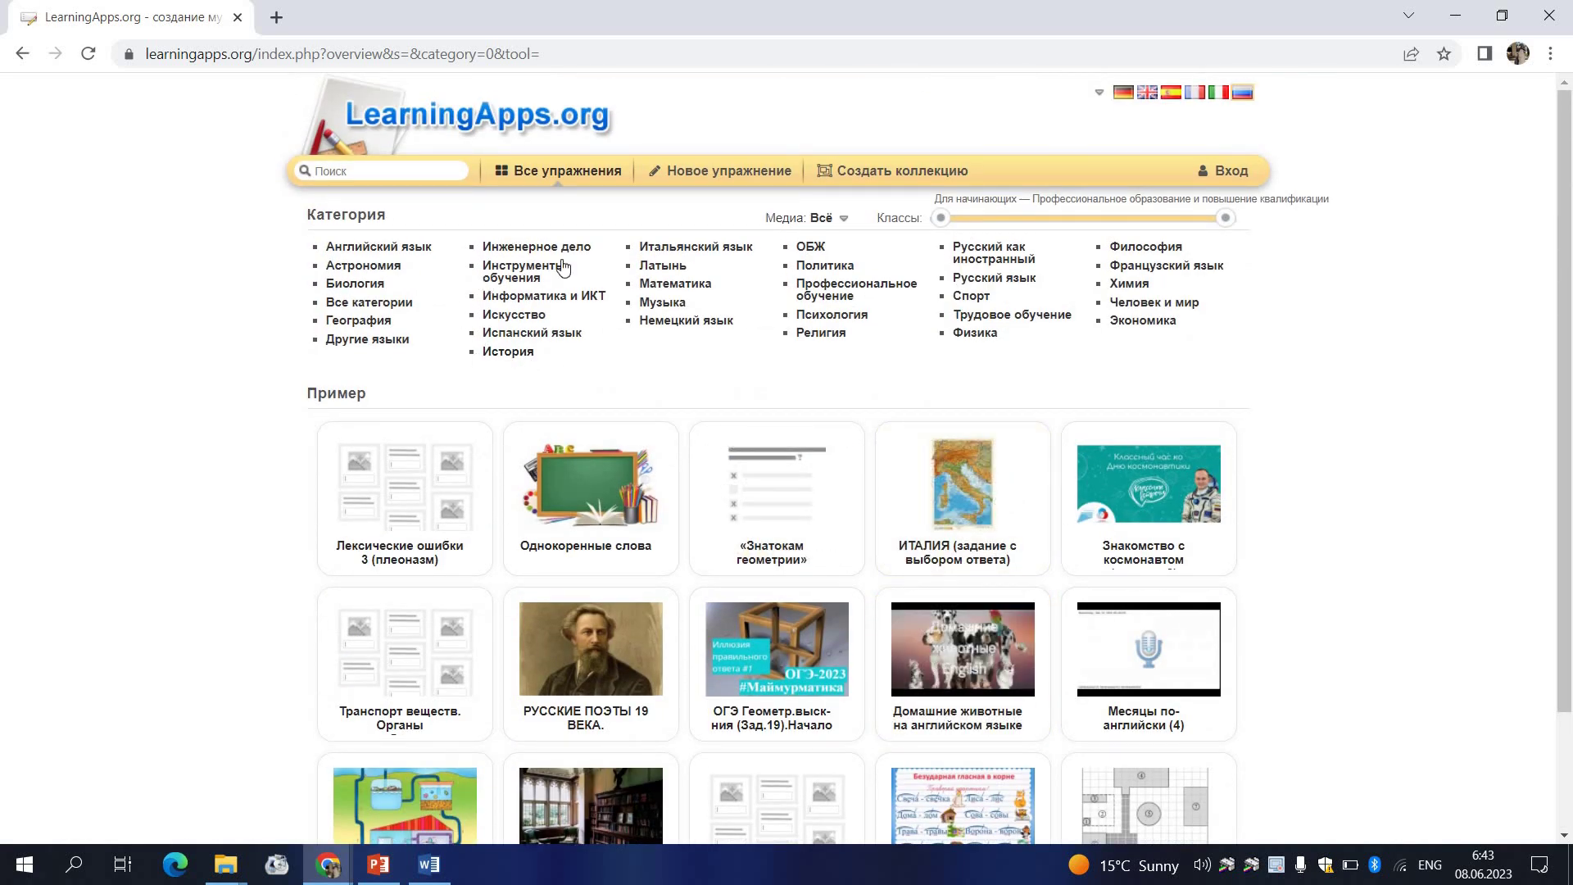
left_click(698, 285)
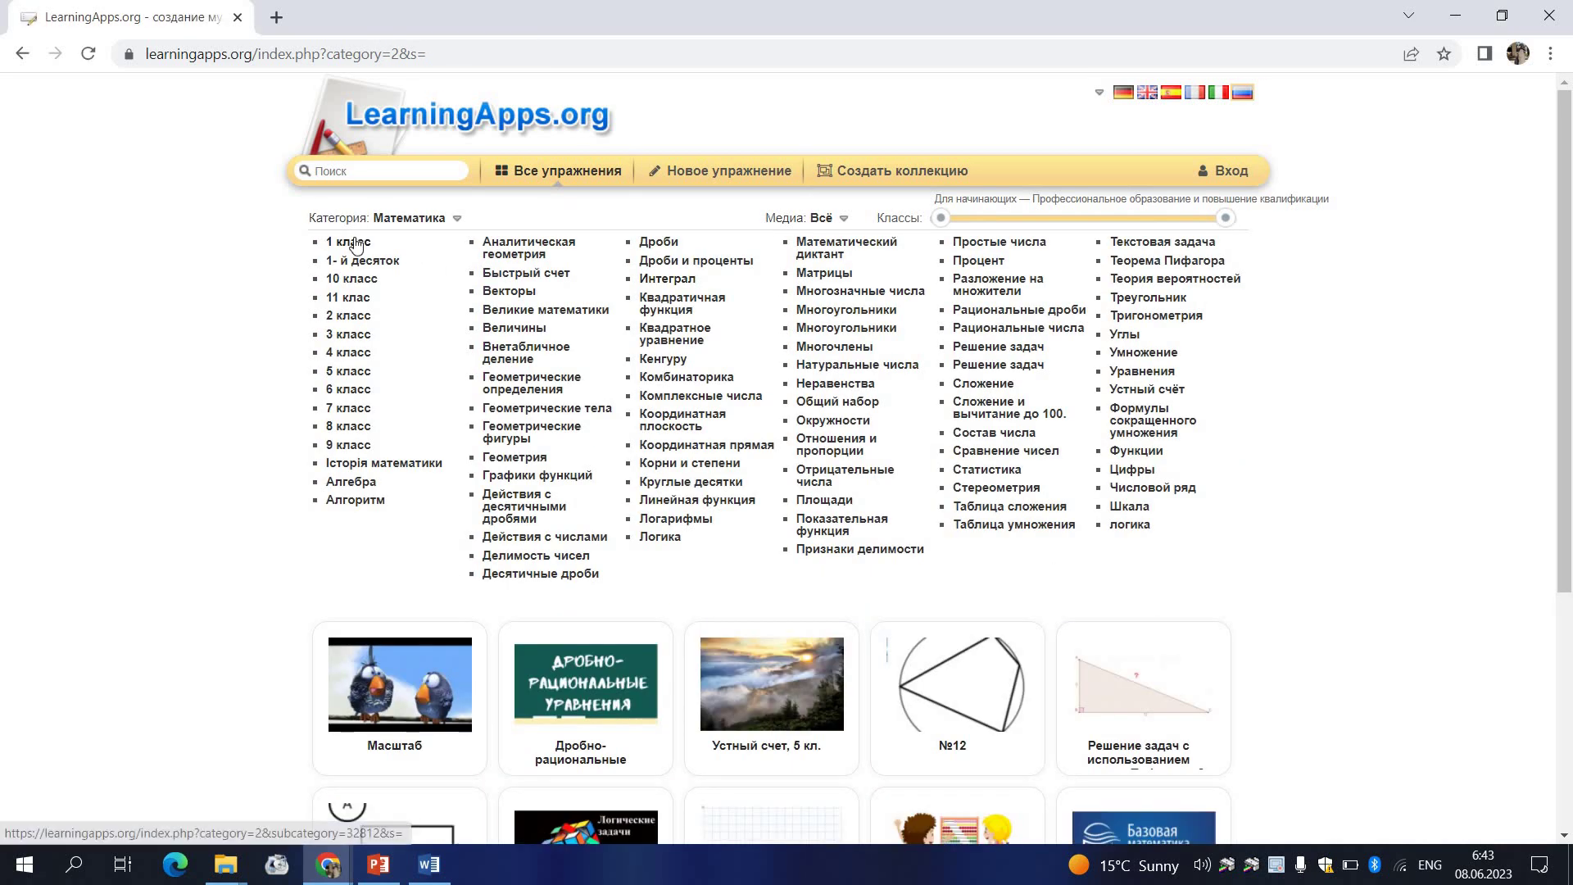
left_click(355, 244)
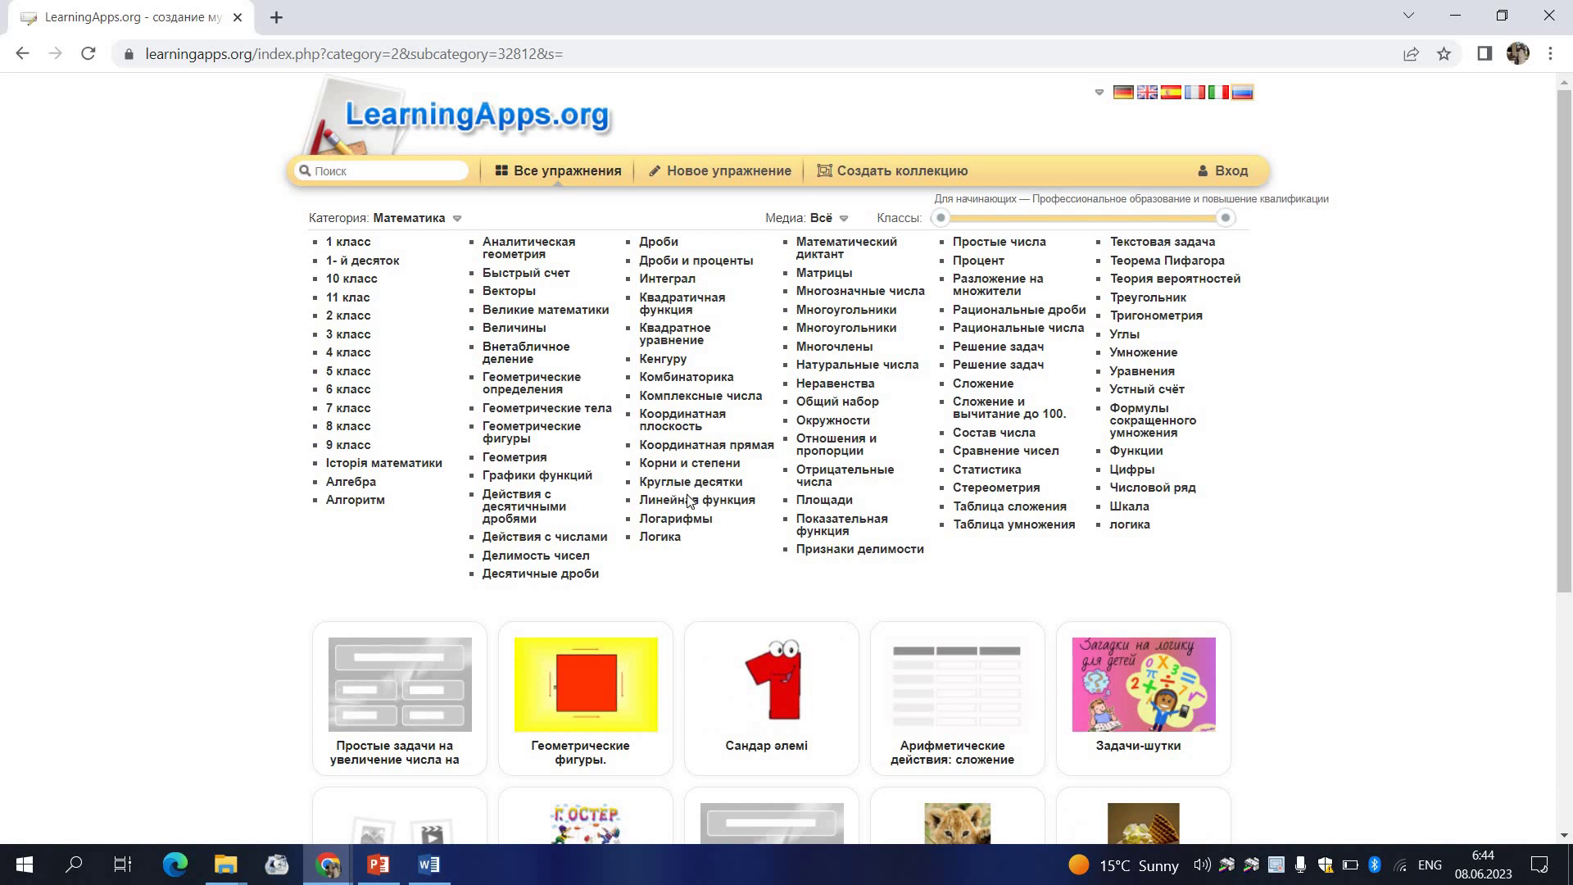
Go to the next page of exercises, open "Состав чисел 11, 12, 13, 14" and dismiss its opening message.
scroll(688, 500, "down", 5)
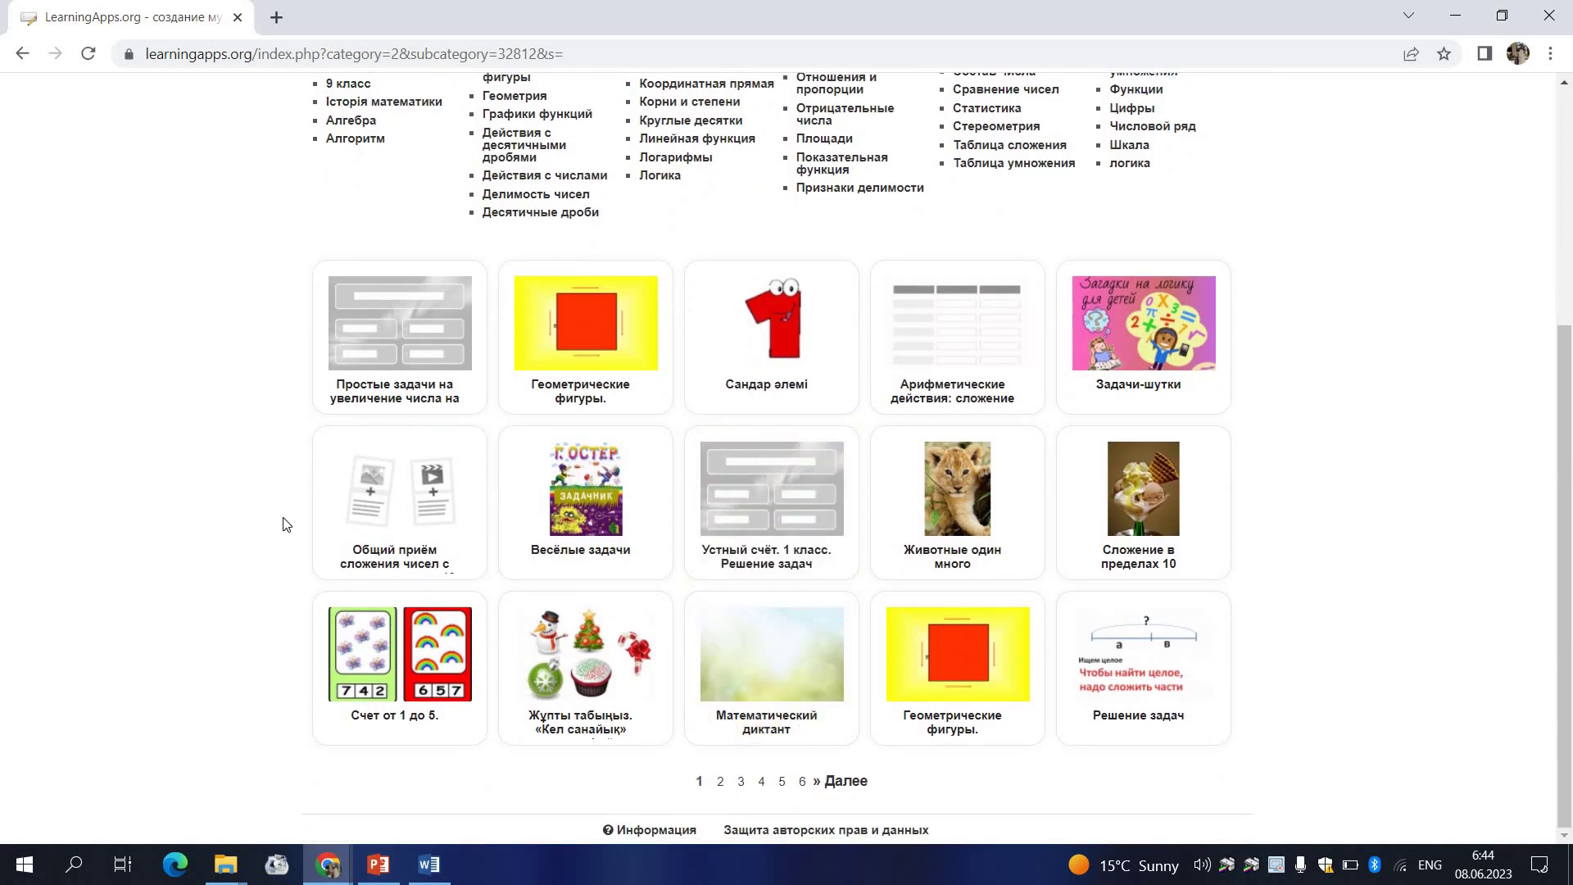
left_click(840, 787)
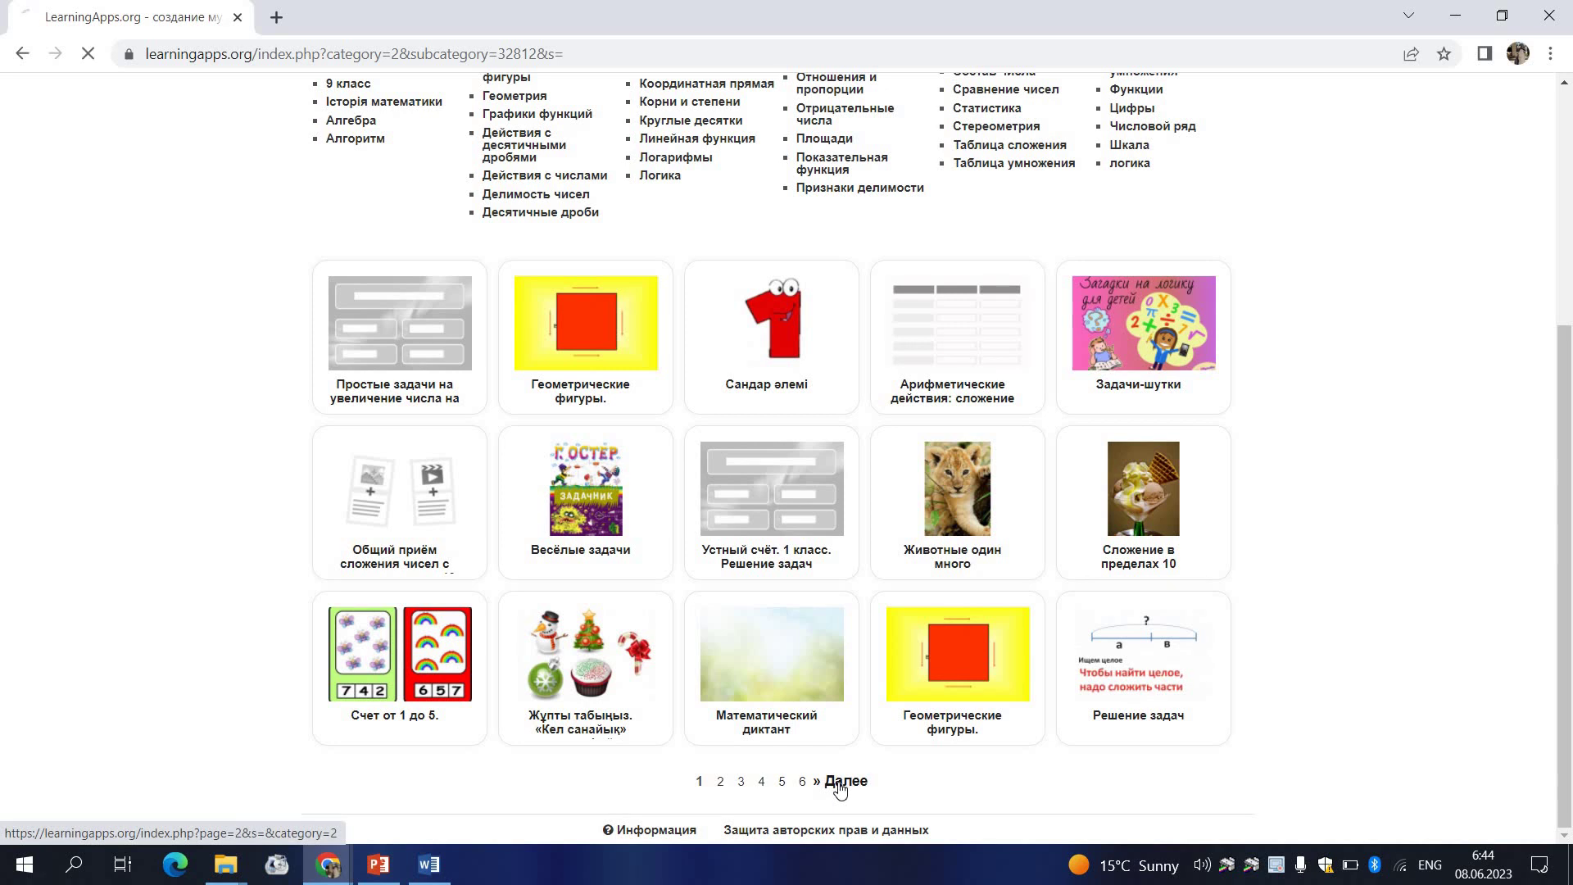
scroll(715, 703, "down", 2)
scroll(716, 703, "down", 1)
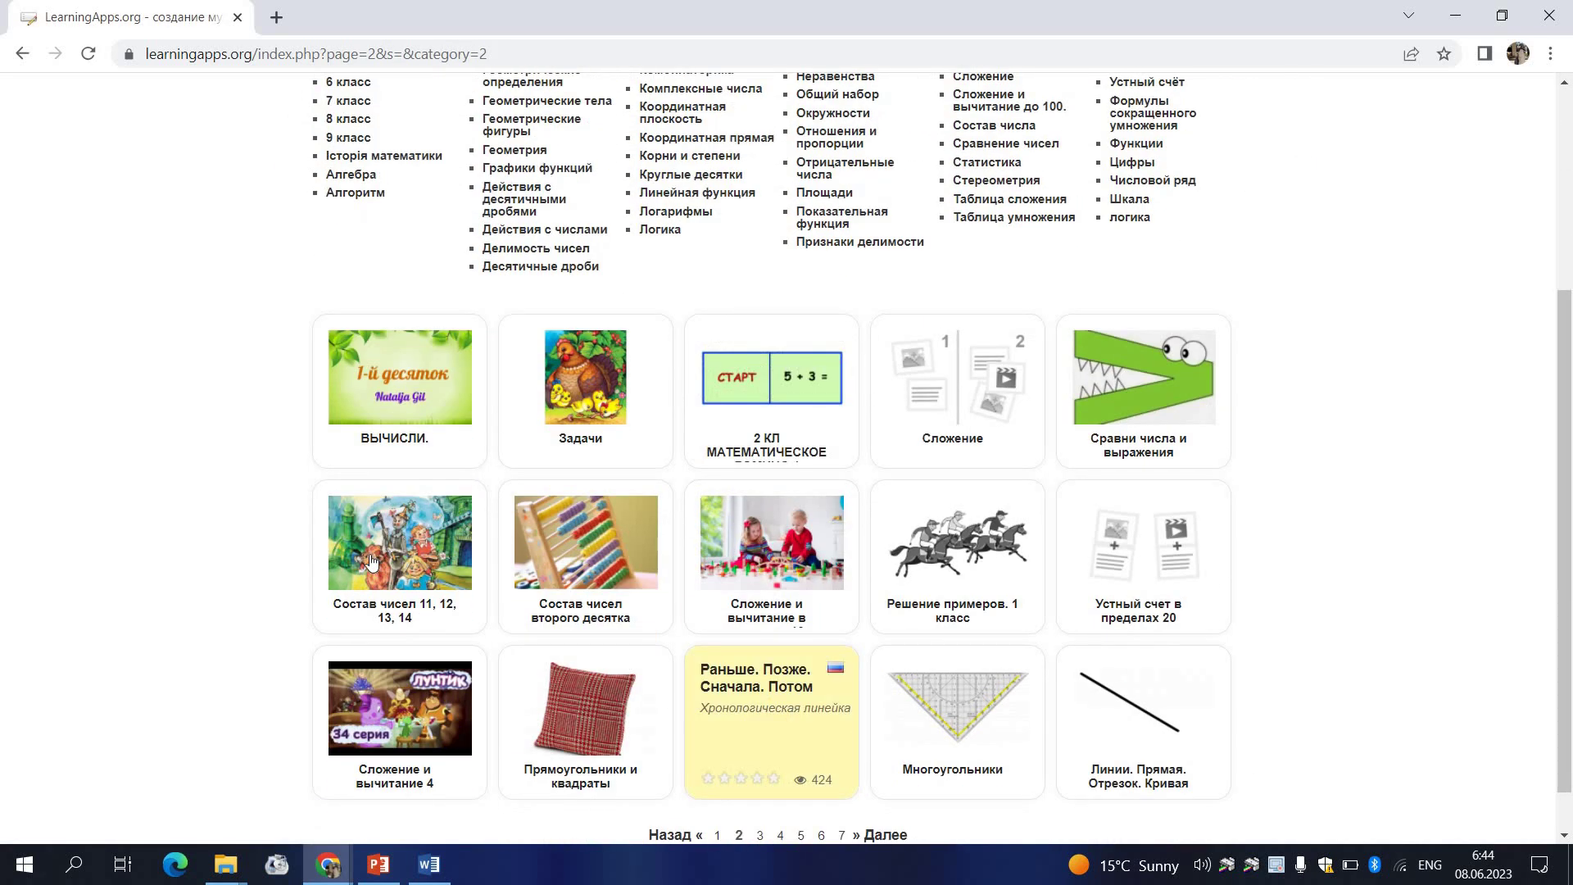
left_click(394, 555)
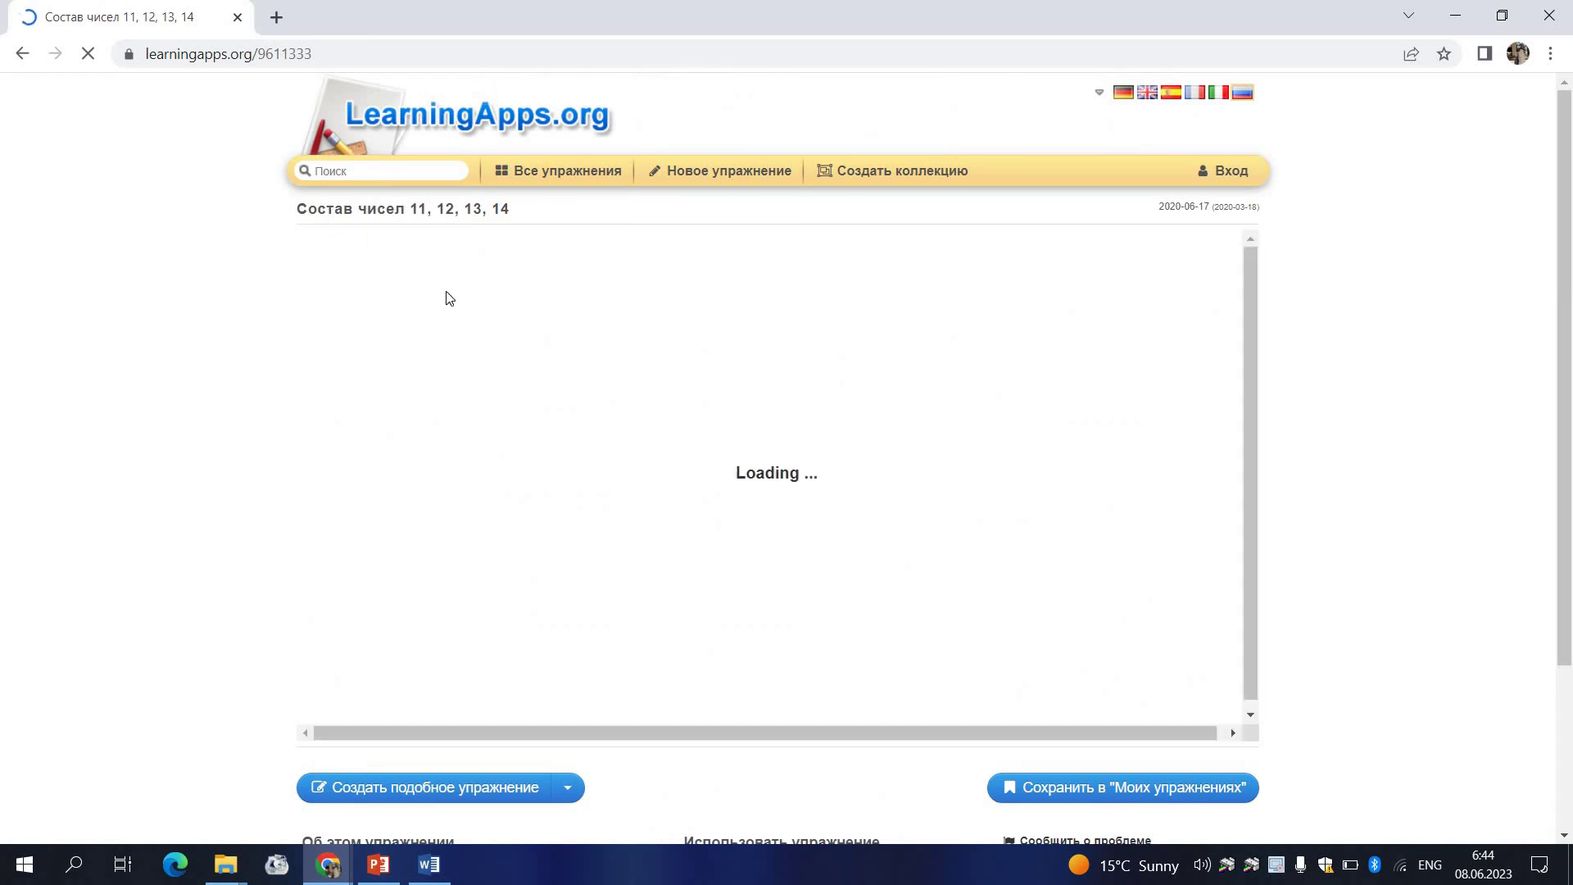
left_click(779, 490)
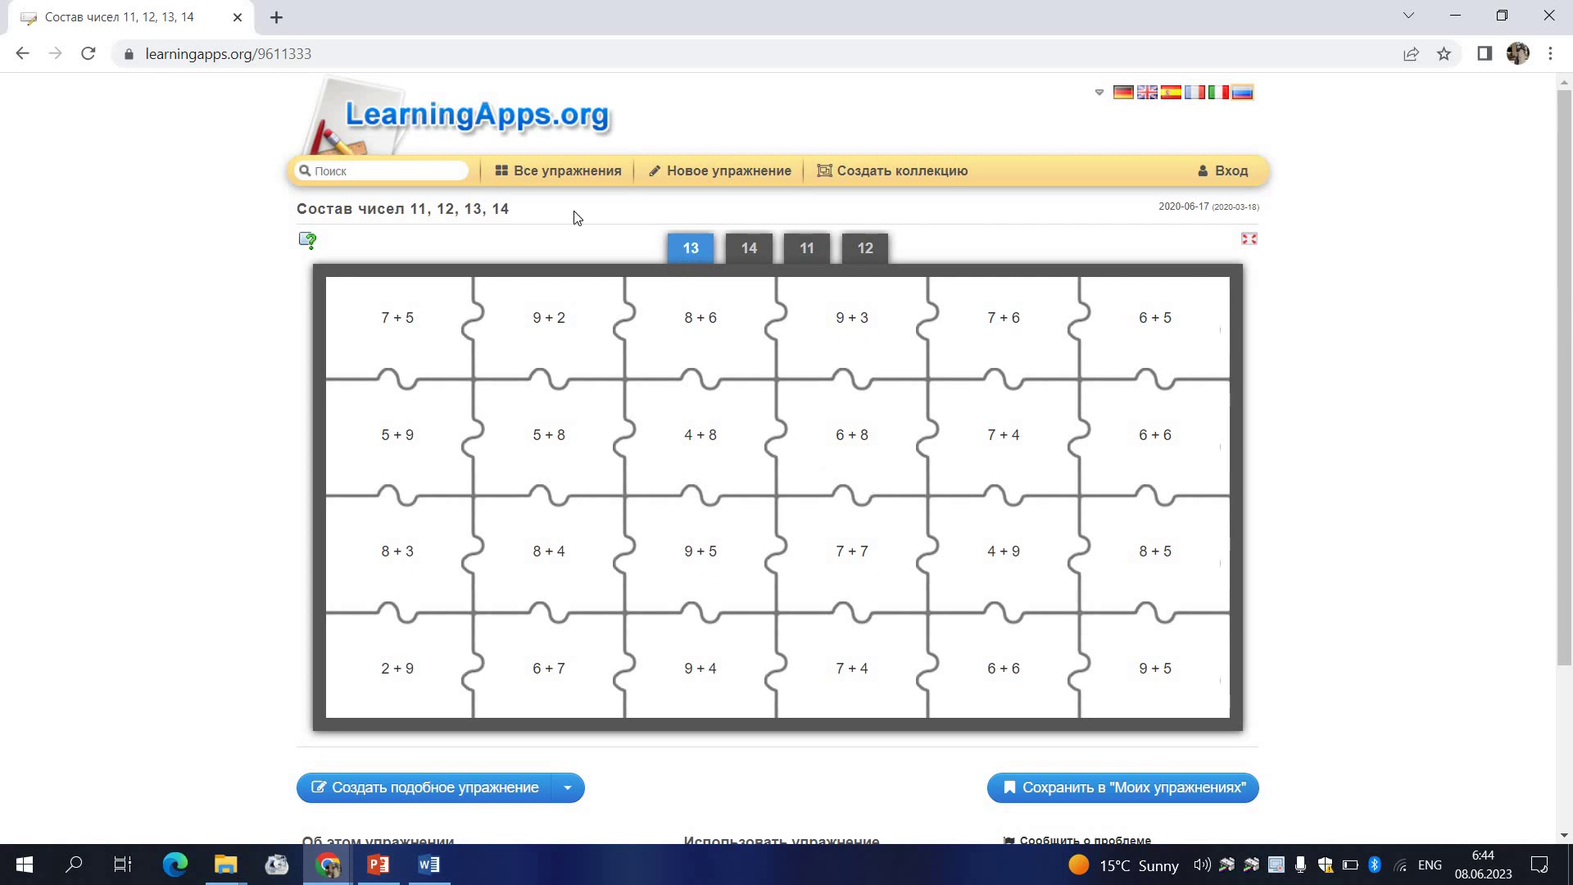
Assign the puzzle pieces 7 + 6, 4 + 9, 9 + 4, 5 + 8 and 8 + 5 to category 13, also trying 7 + 5.
left_click(1029, 328)
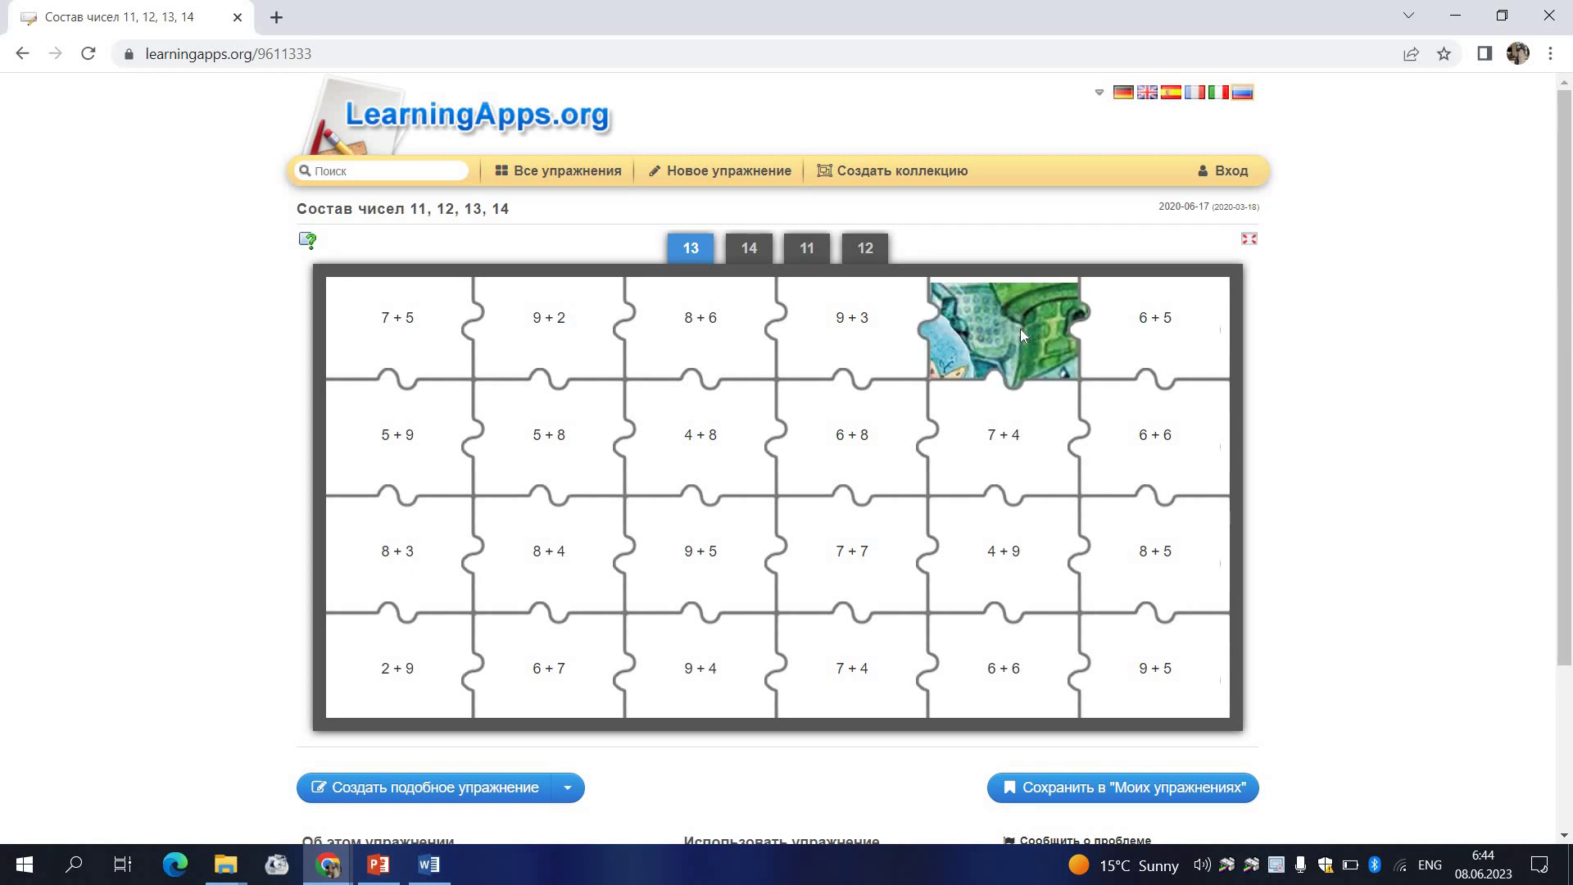
left_click(1013, 577)
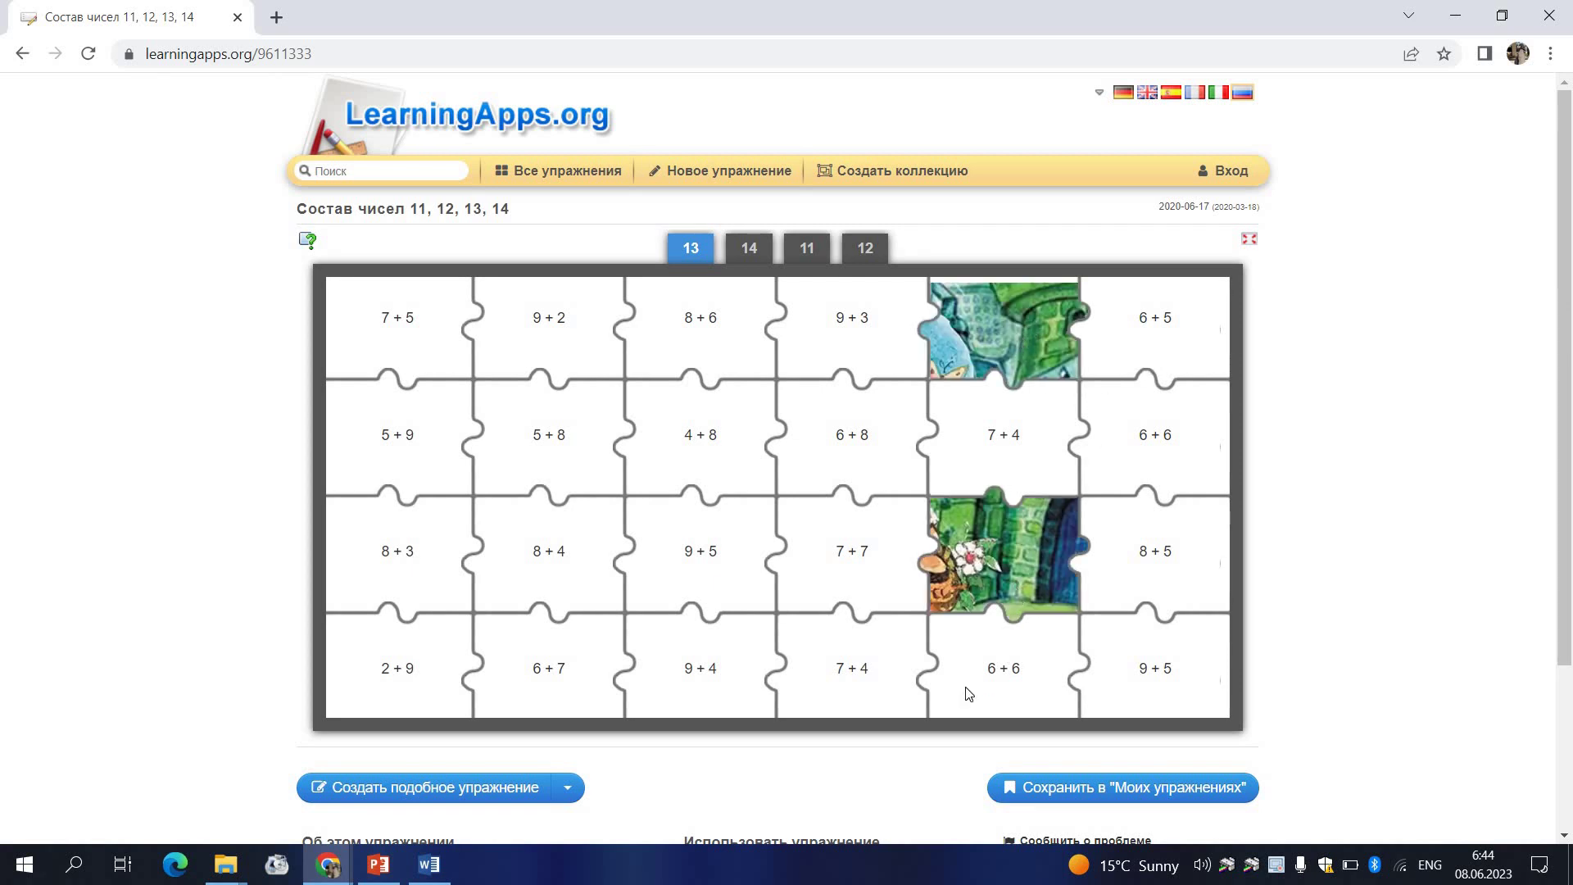
left_click(694, 687)
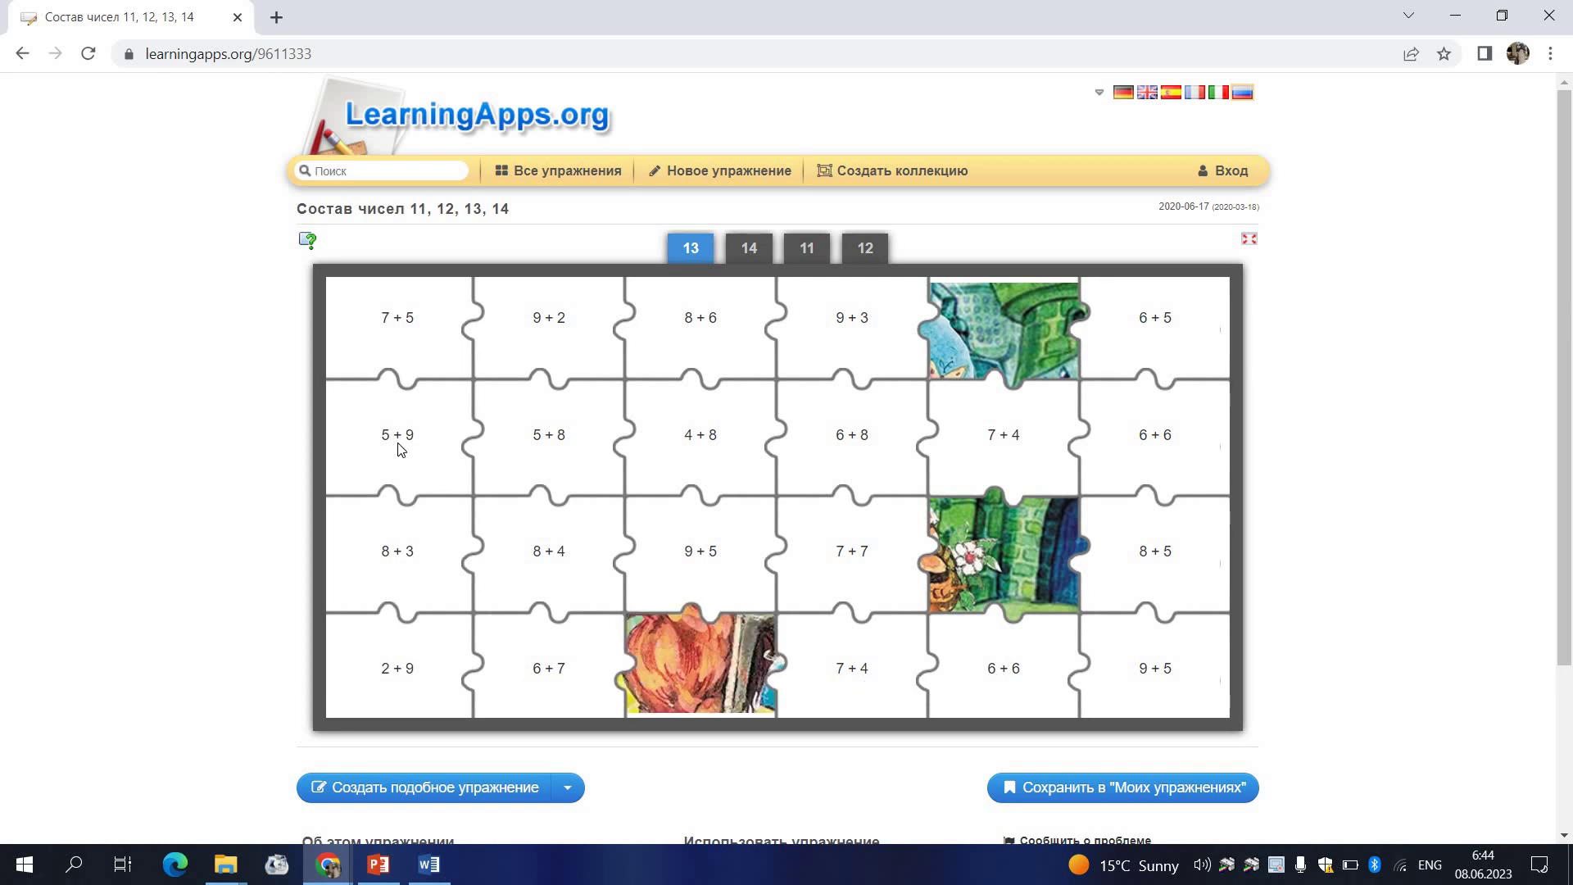
left_click(399, 341)
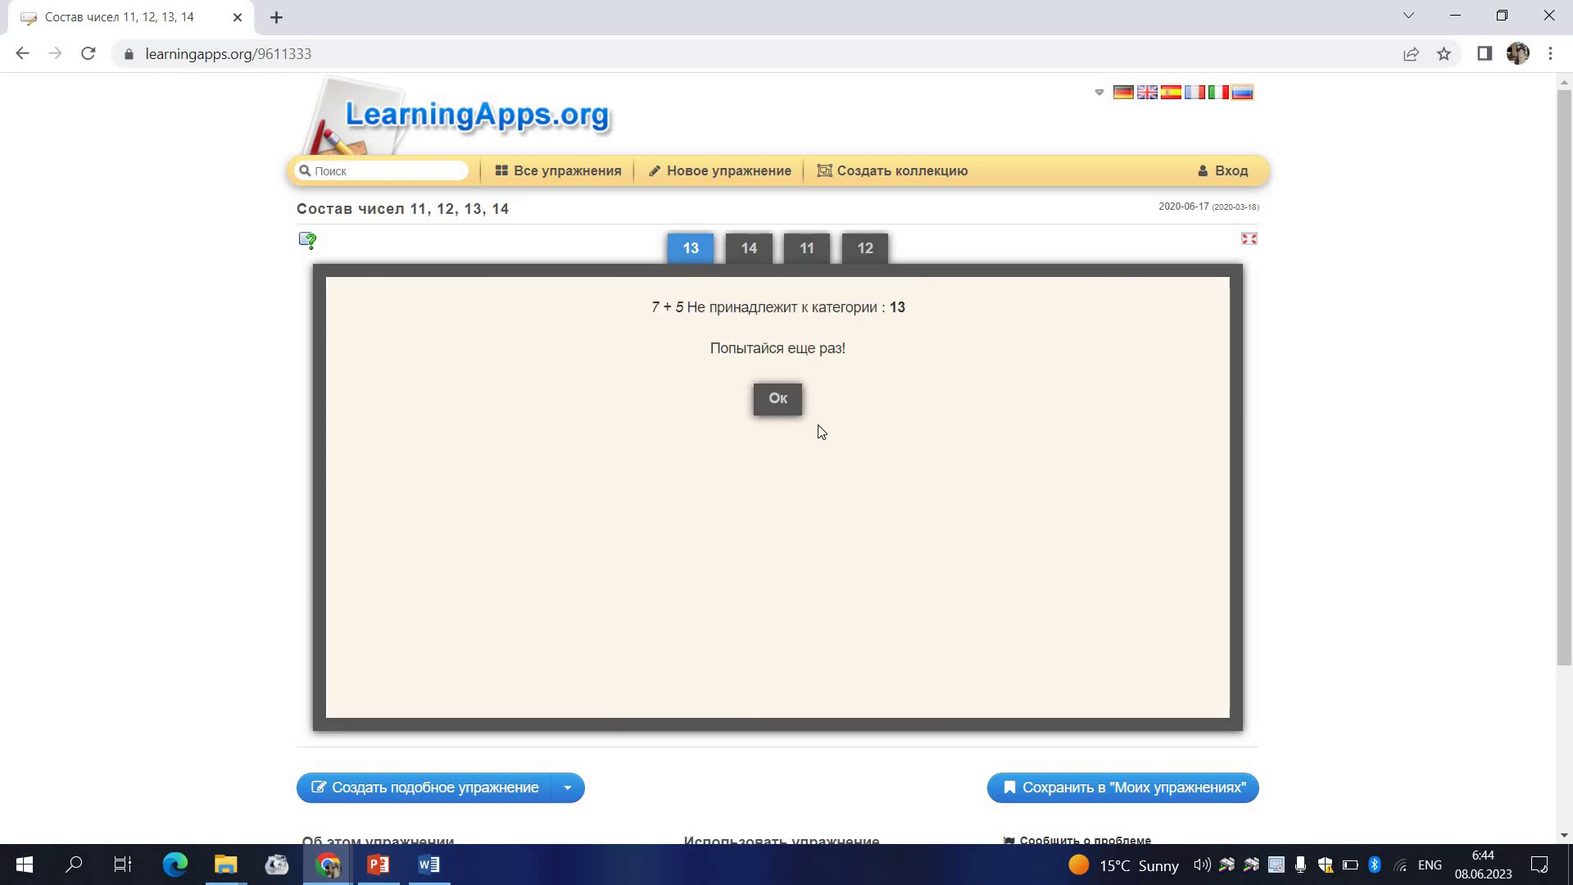
left_click(770, 391)
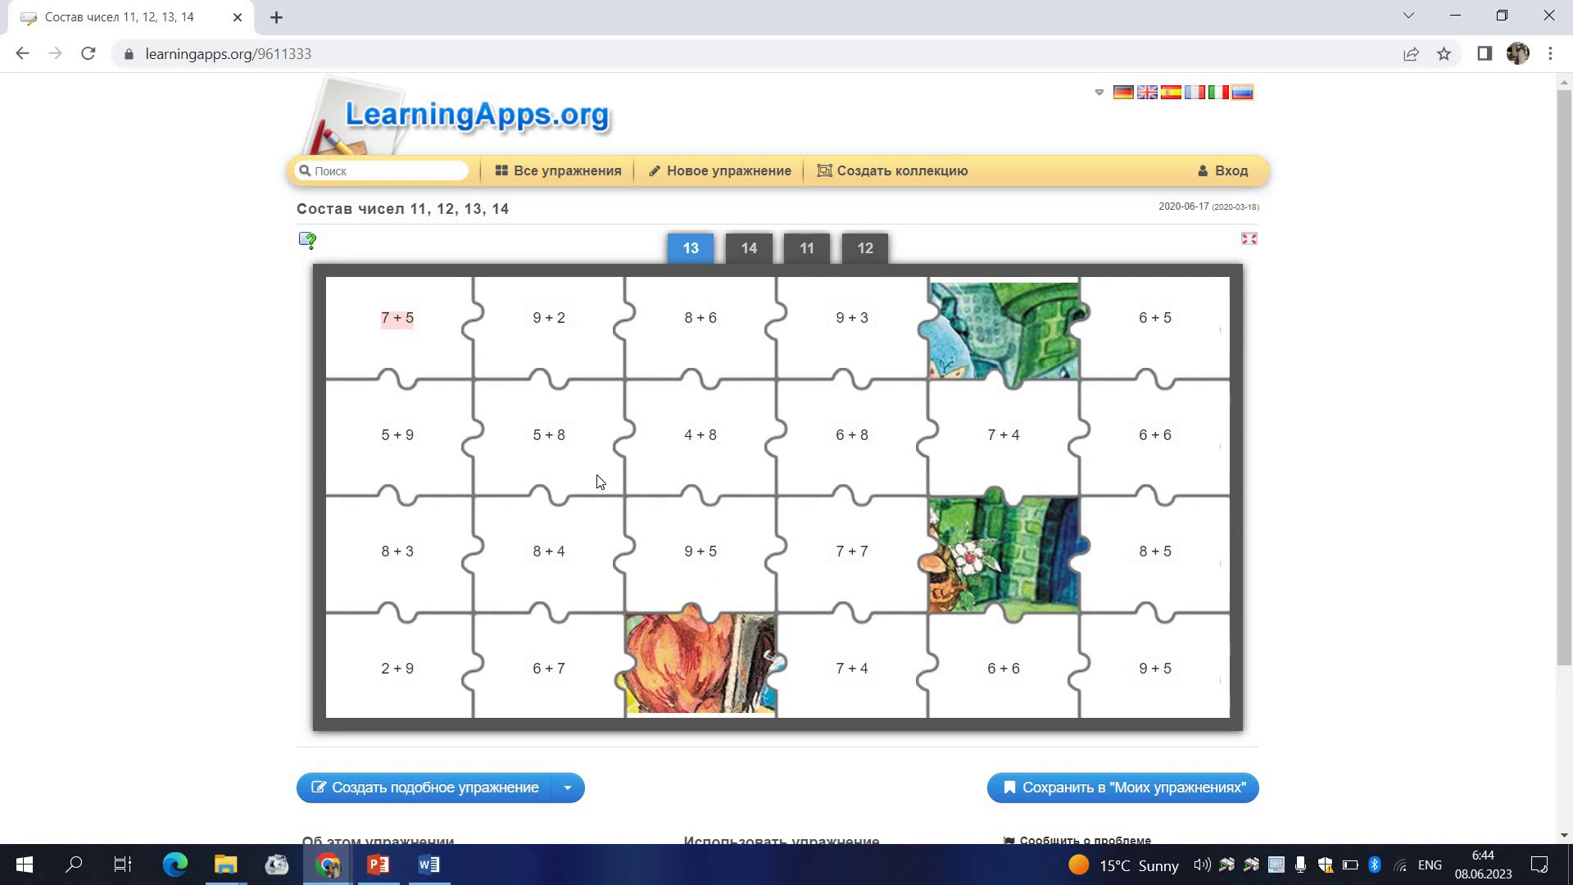
left_click(570, 452)
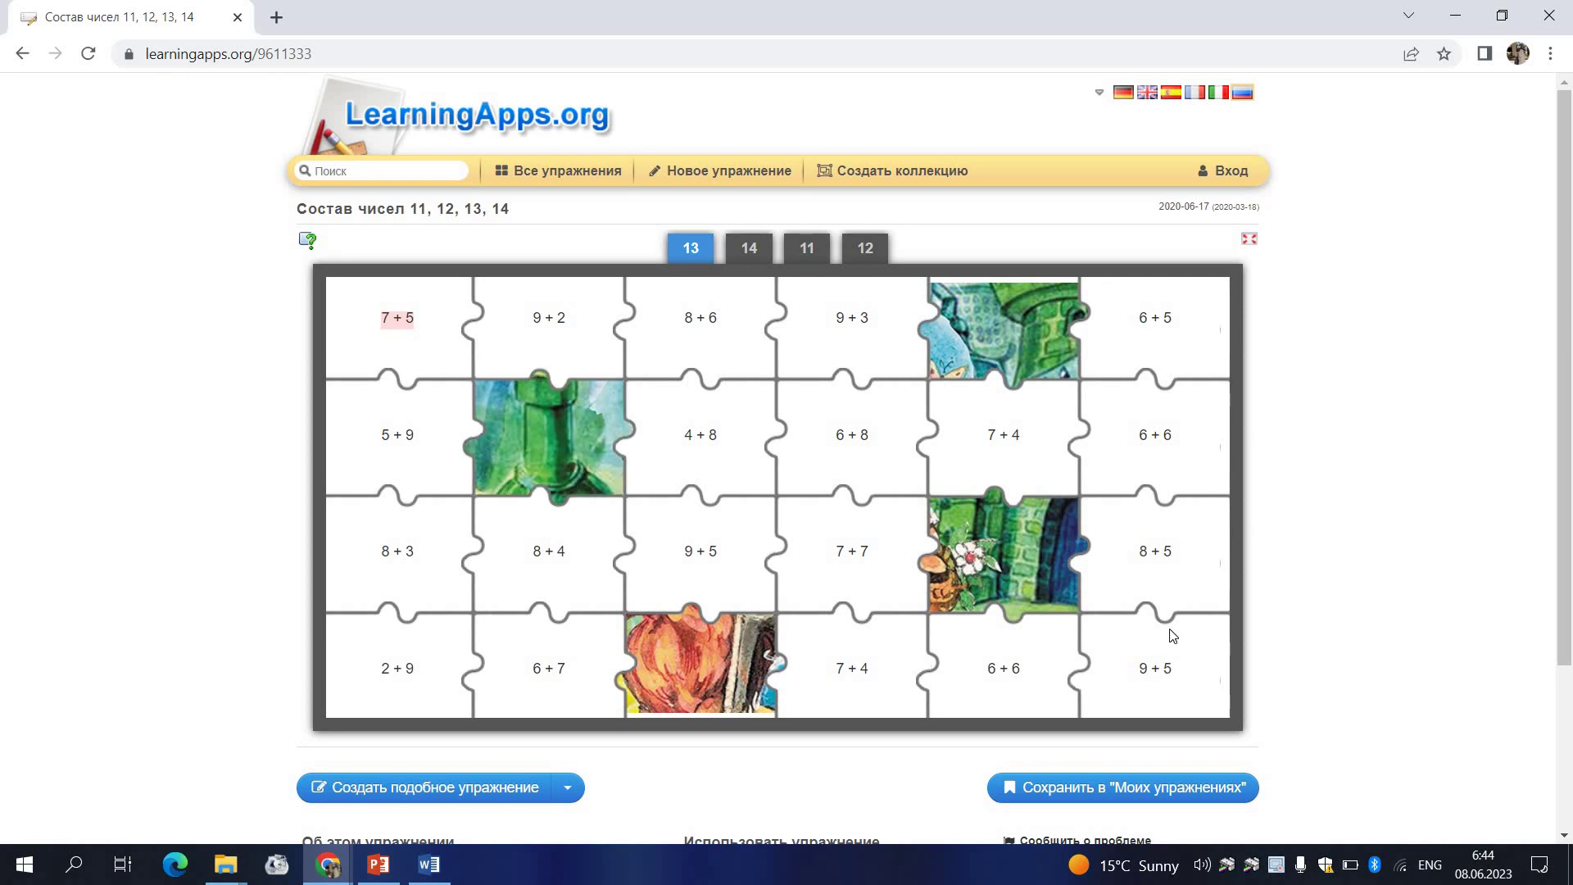
left_click(1153, 572)
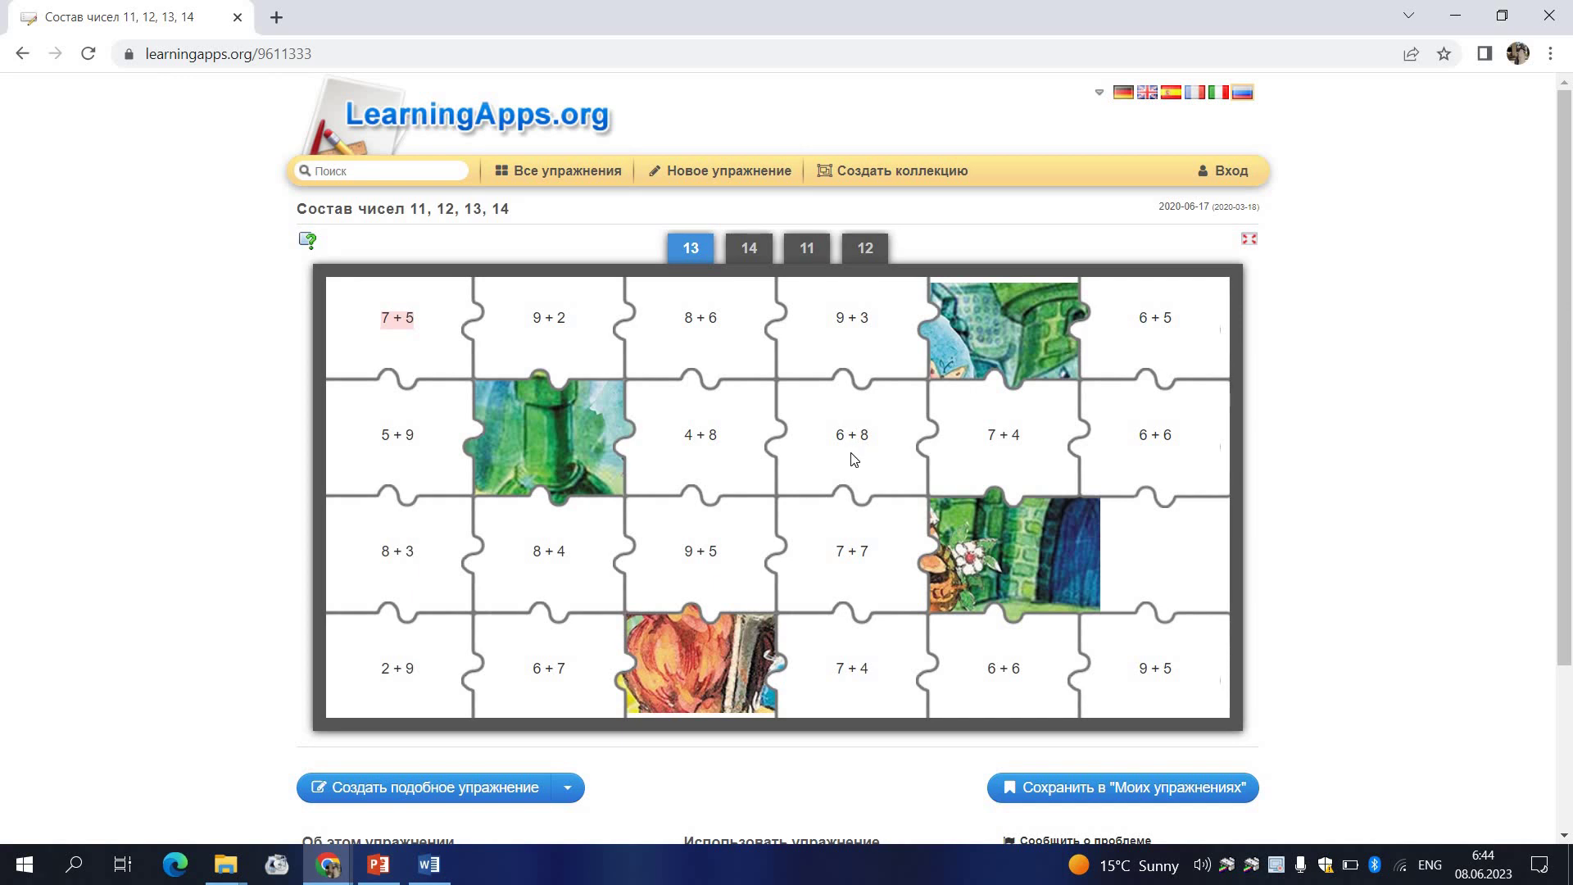
Assign the pieces 6 + 8, 7 + 7, 8 + 6, 5 + 9 and both 9 + 5 pieces to category 14.
left_click(761, 261)
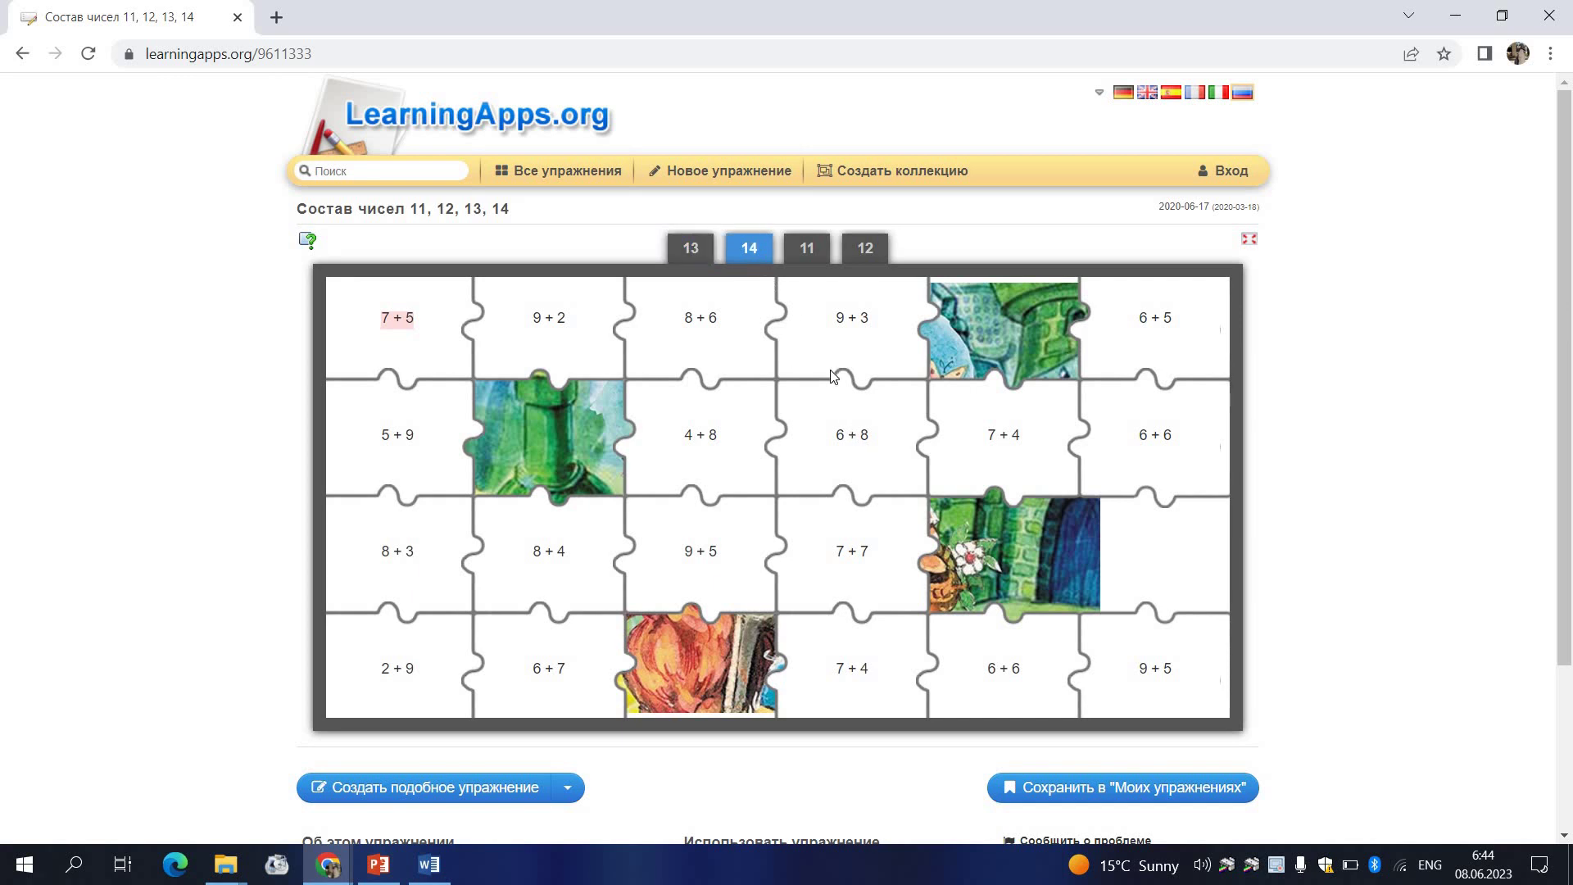
left_click(855, 449)
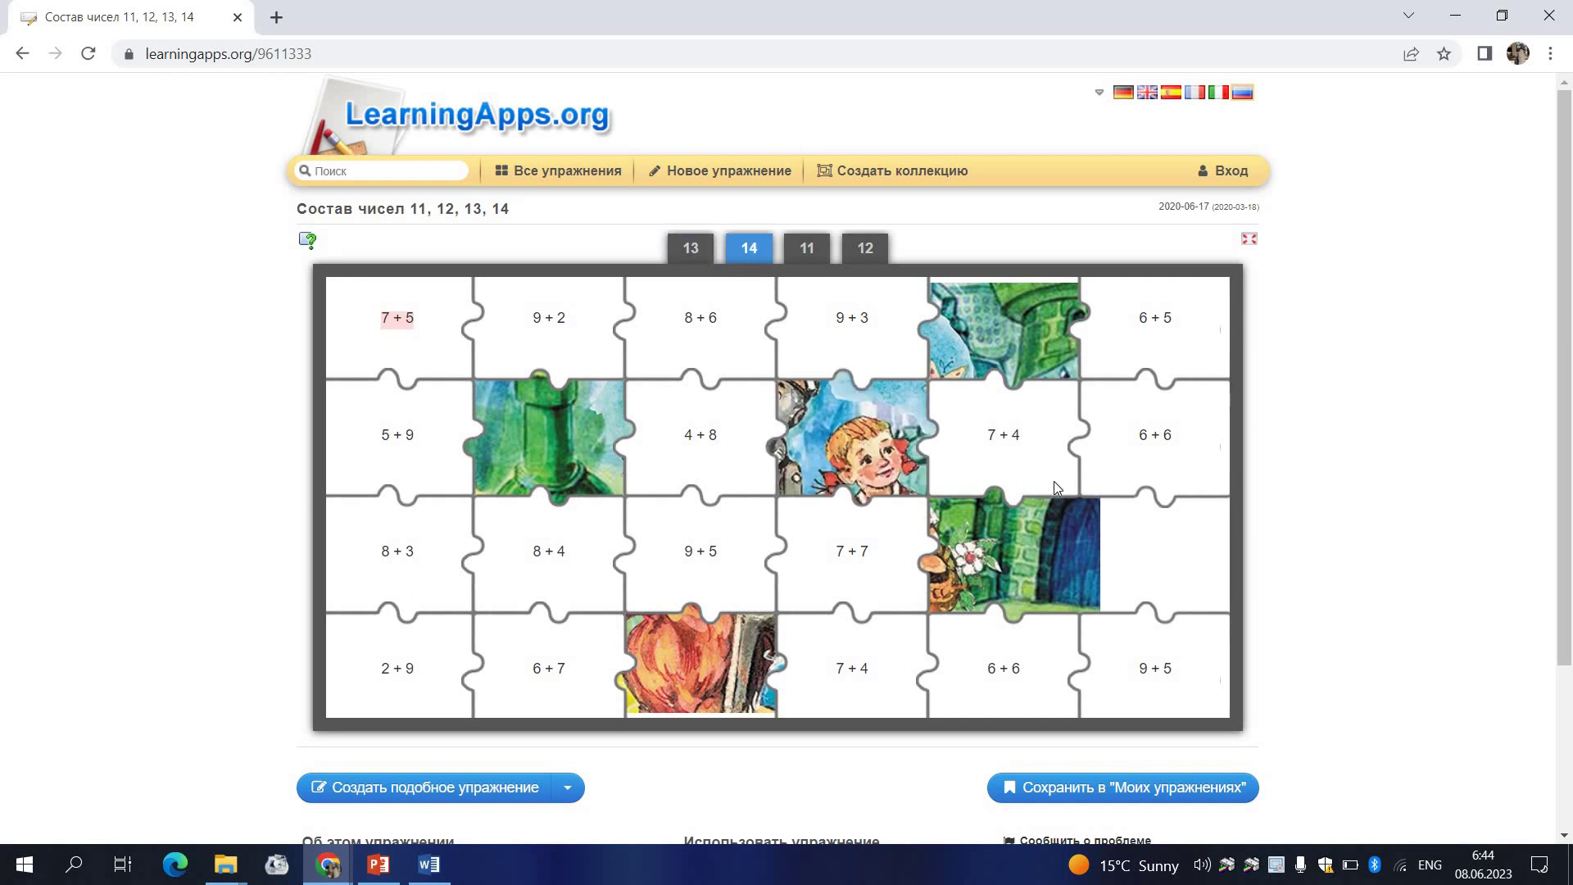
left_click(721, 585)
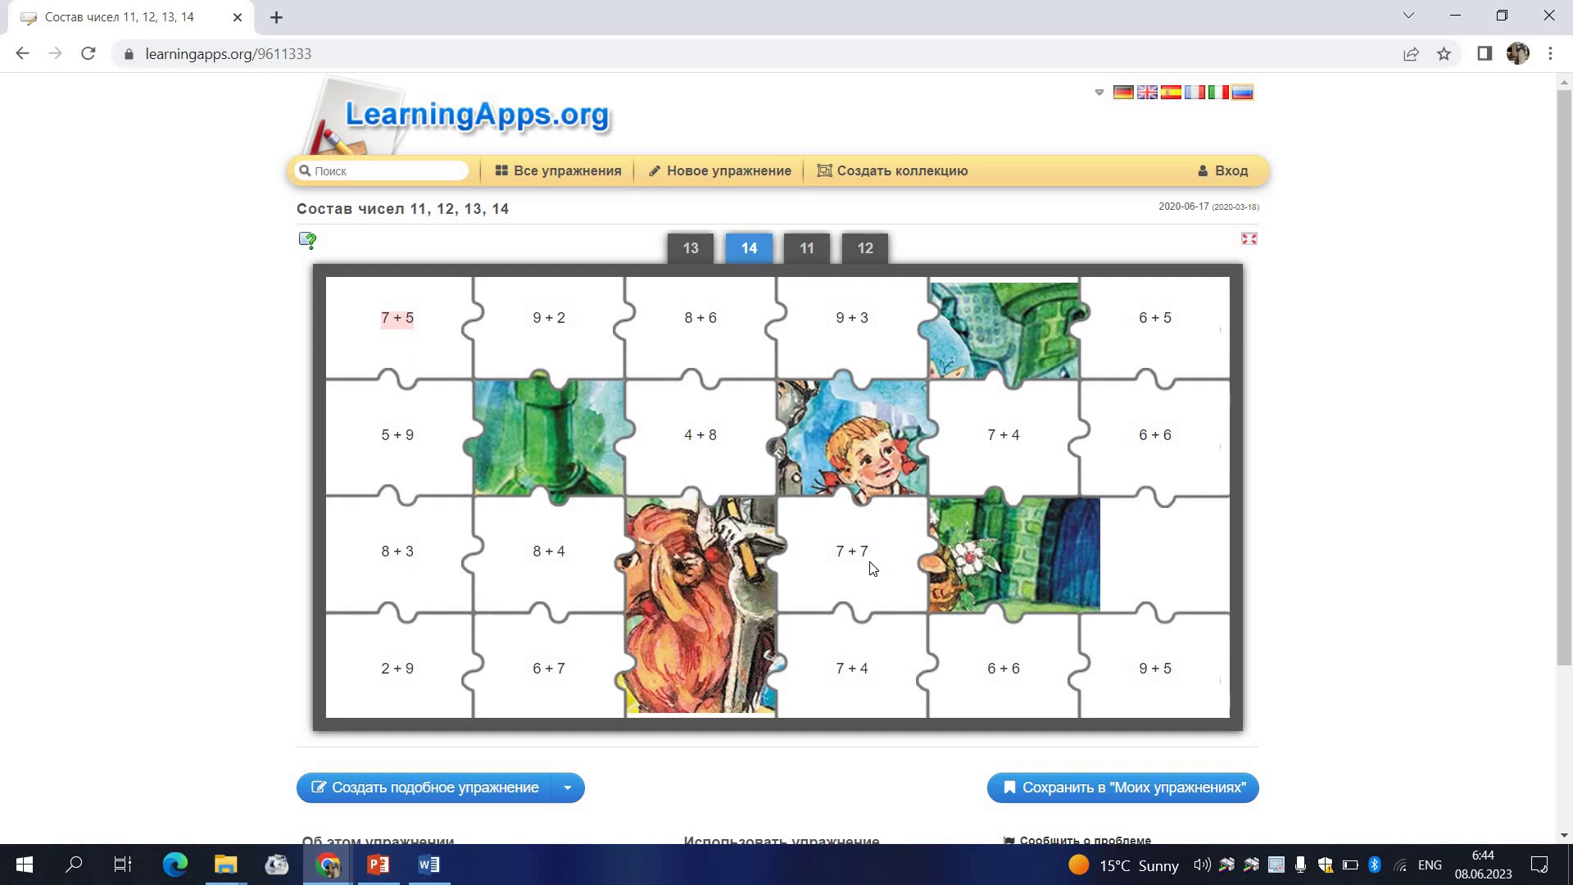
left_click(891, 607)
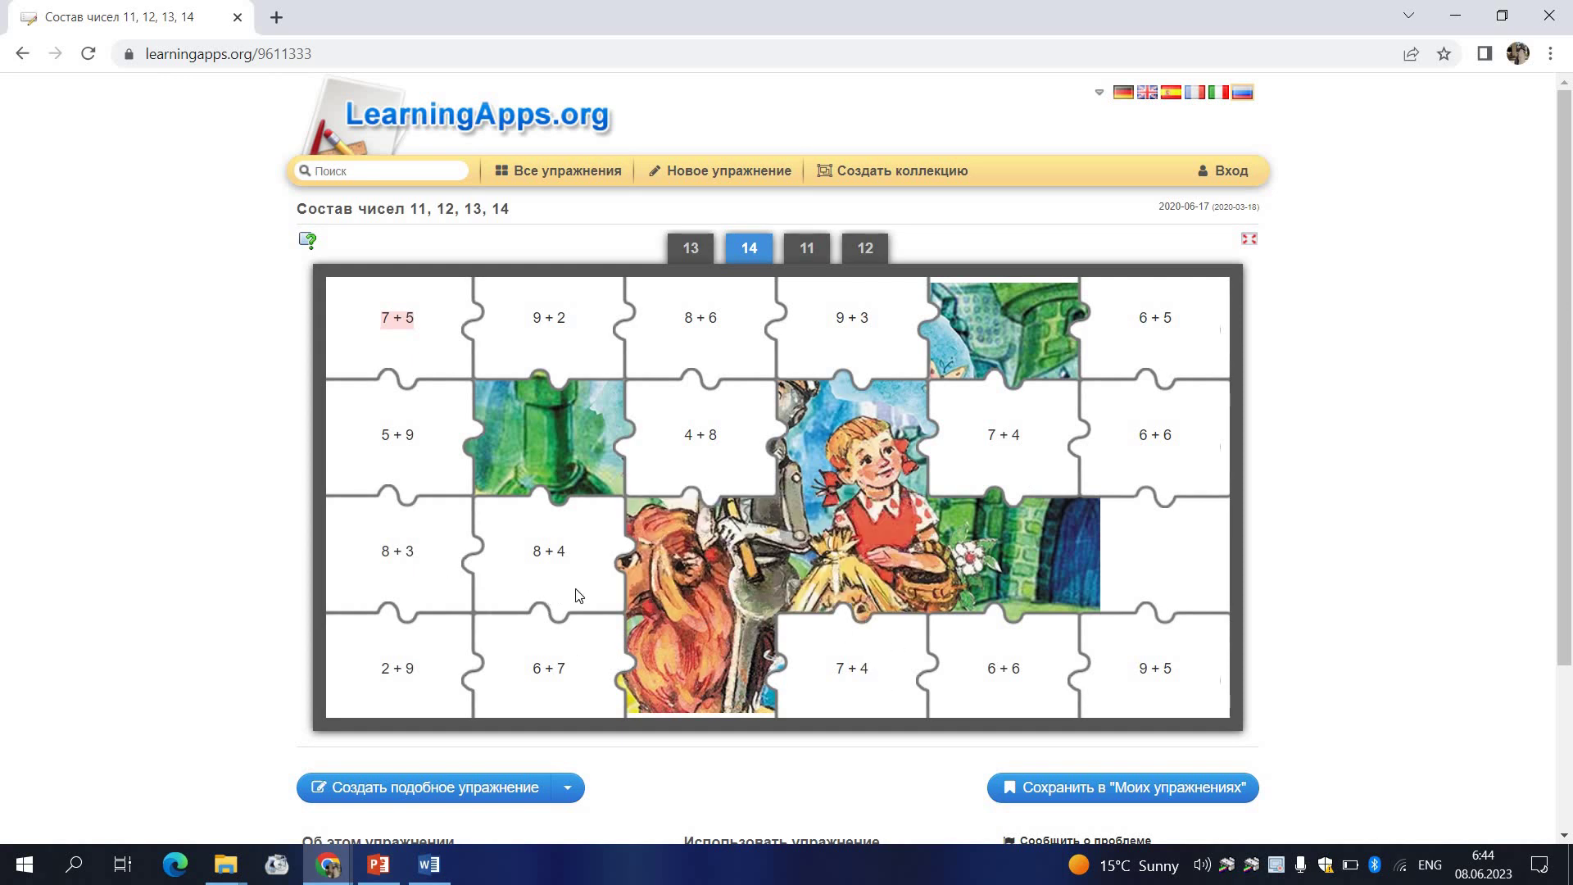
left_click(411, 453)
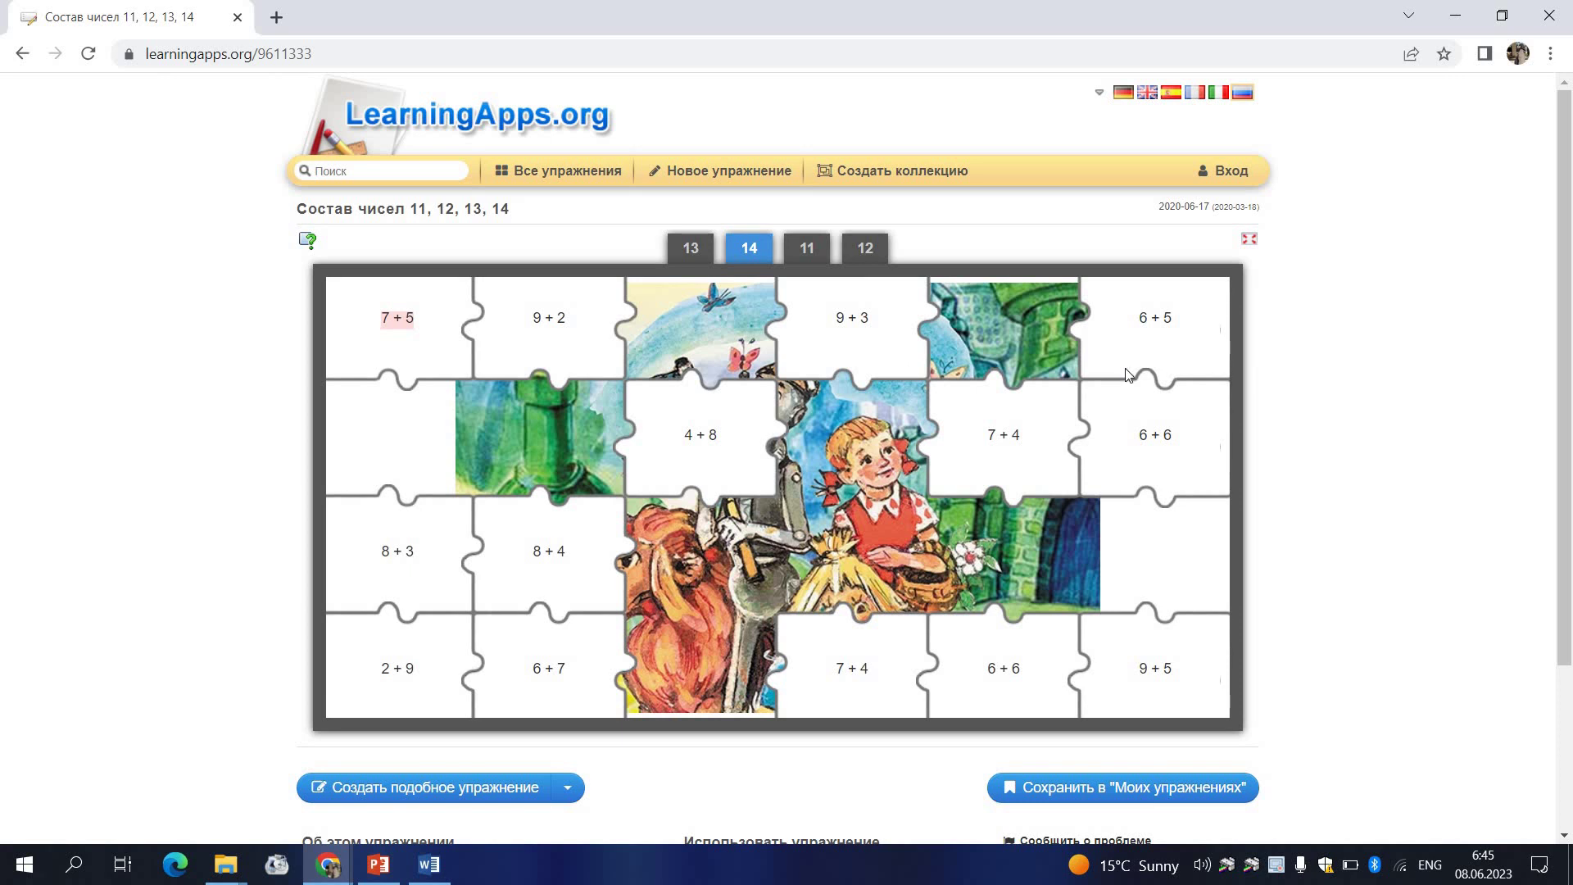
left_click(1152, 689)
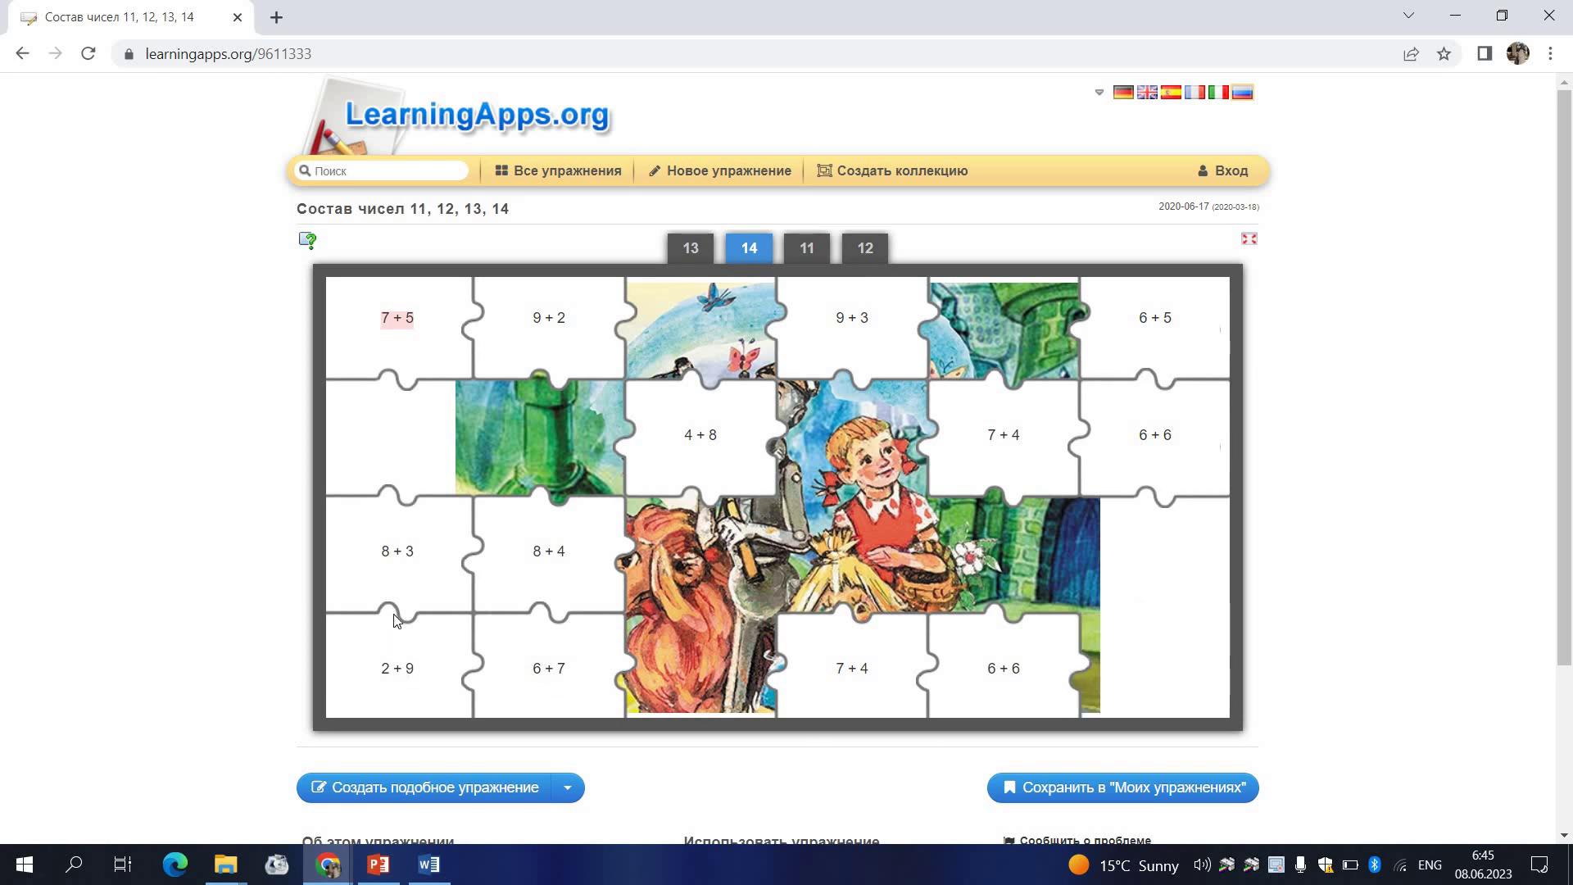
Assign the pieces 9 + 2, 6 + 5, both 7 + 4 pieces, 8 + 3 and 2 + 9 to category 11.
left_click(820, 259)
left_click(555, 351)
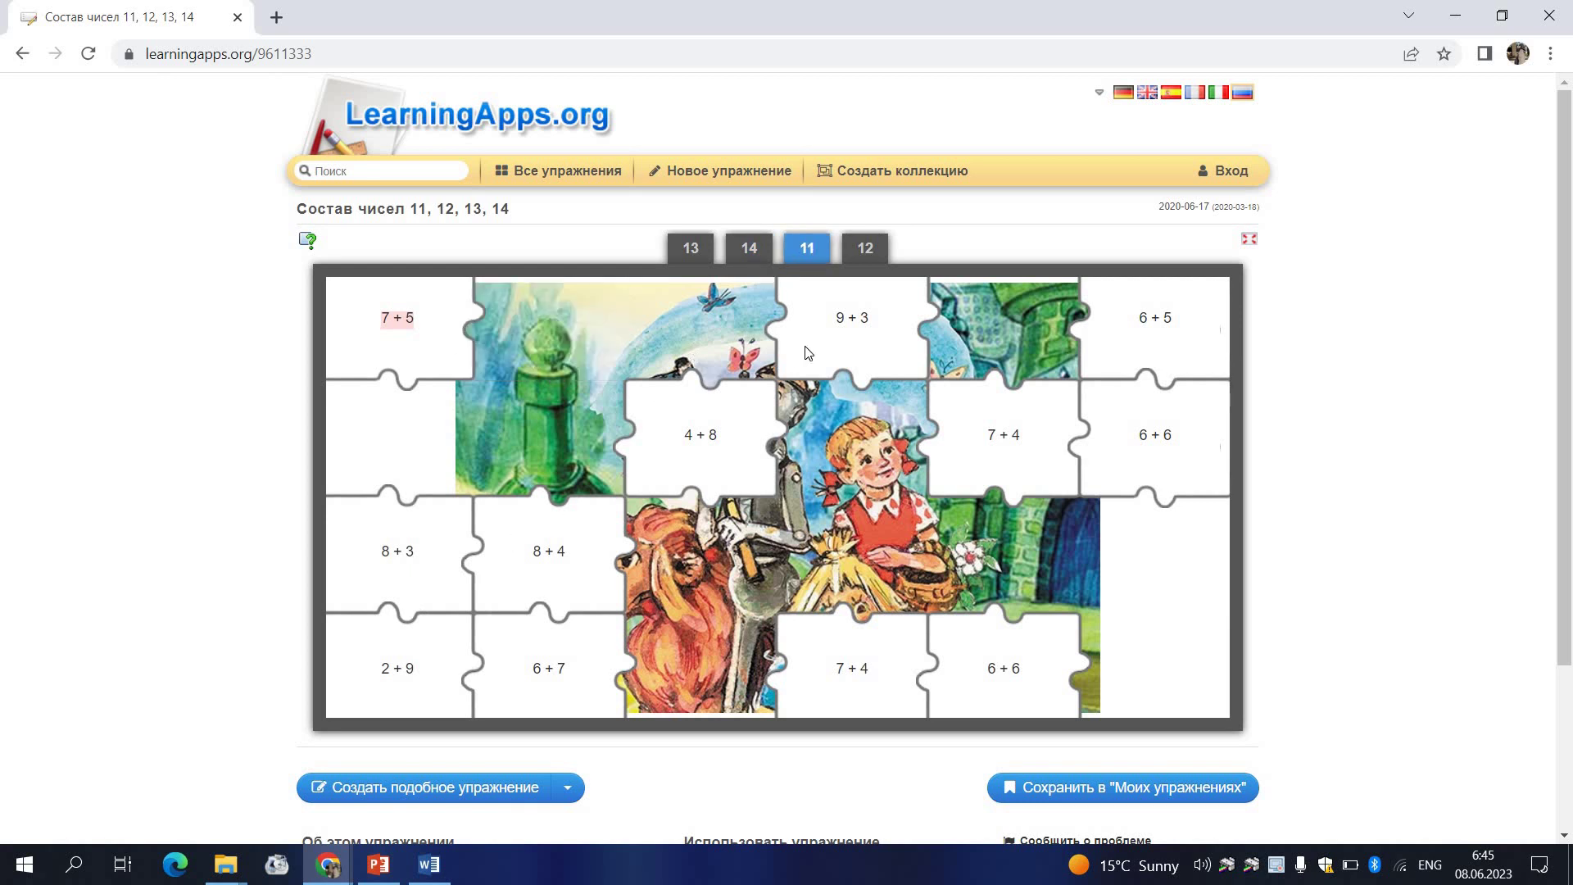
left_click(1164, 361)
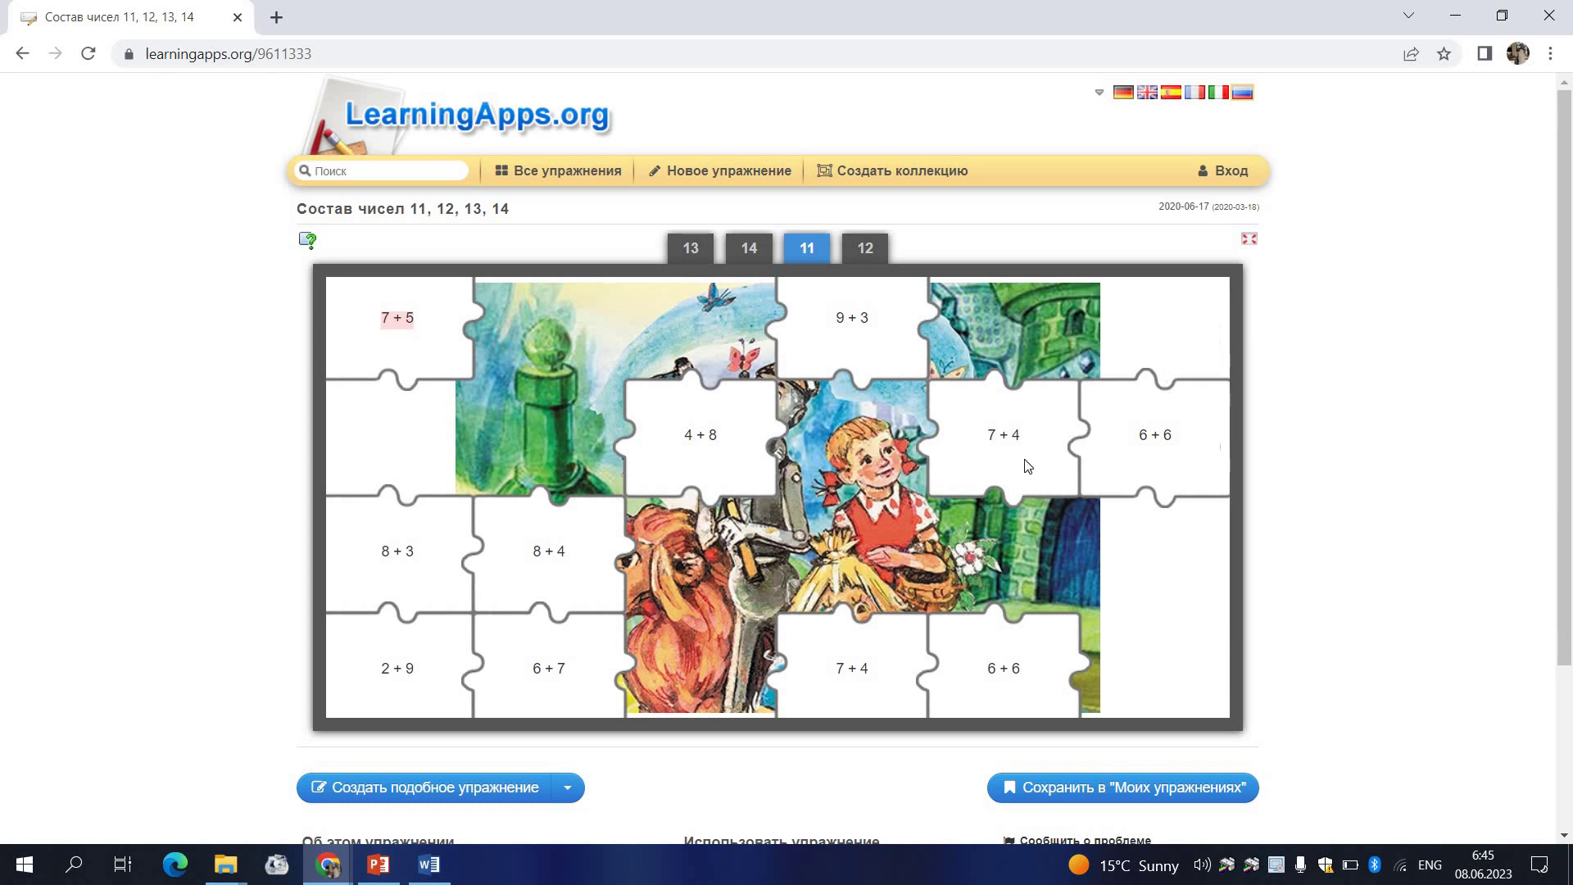
left_click(987, 469)
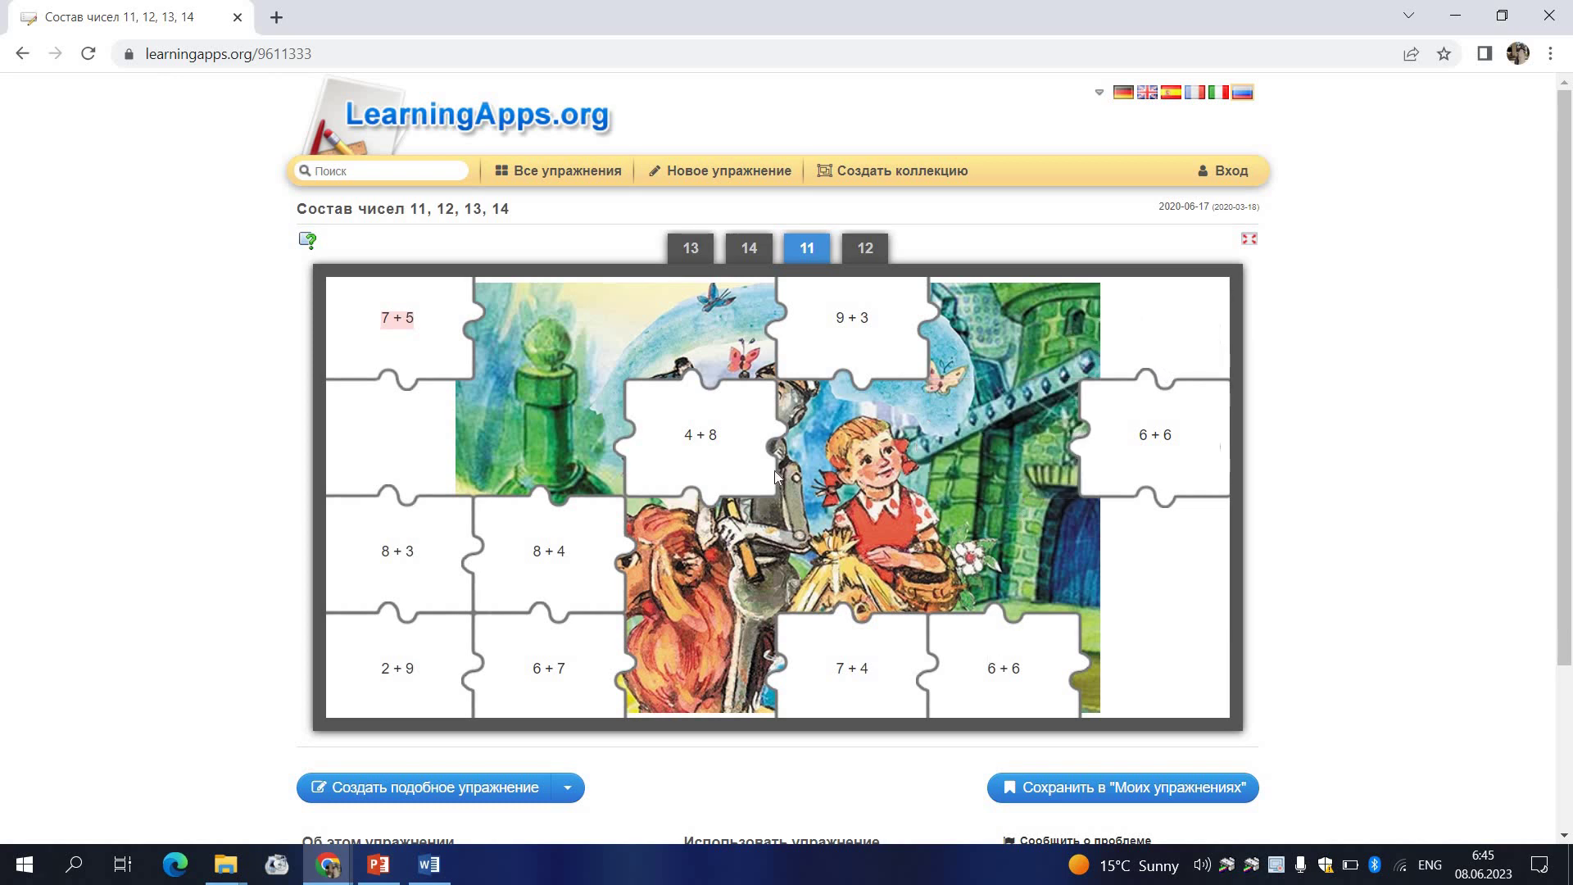
left_click(822, 685)
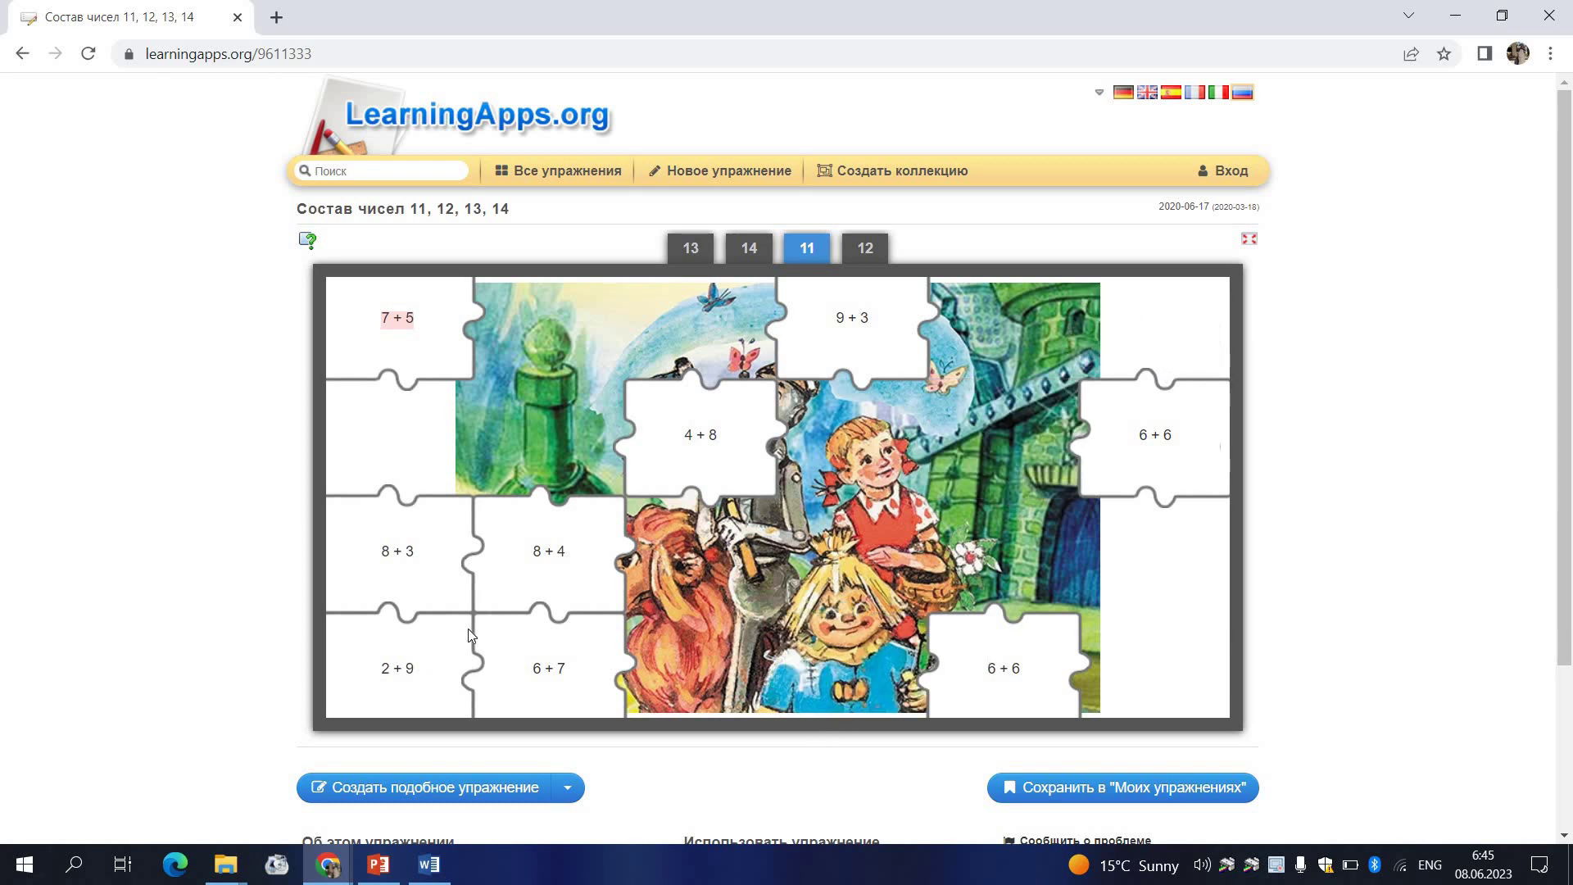
left_click(412, 593)
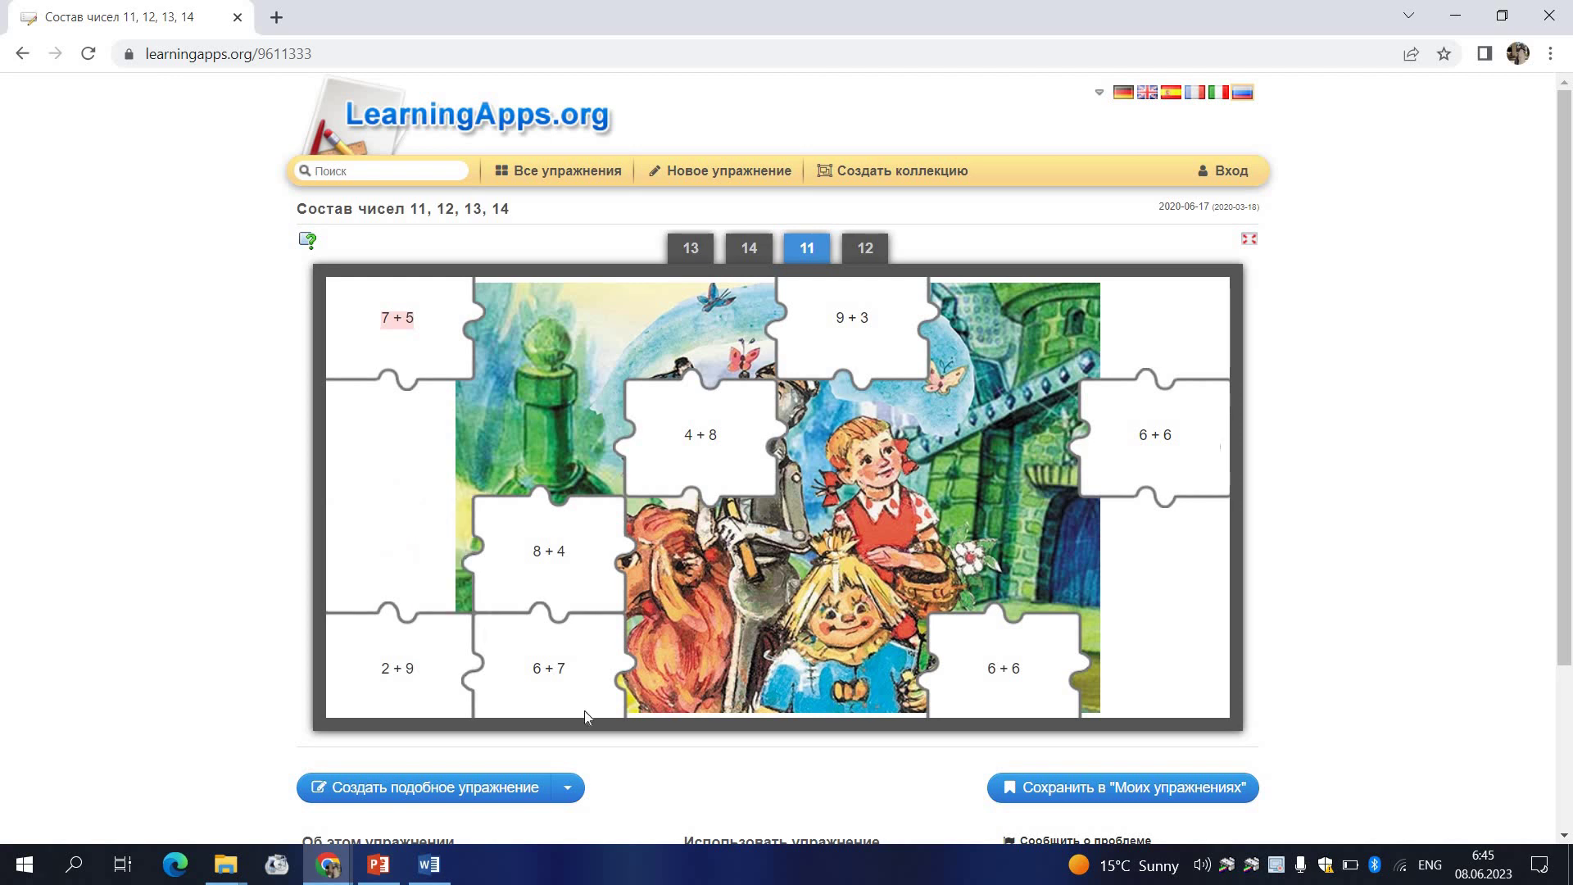
left_click(418, 689)
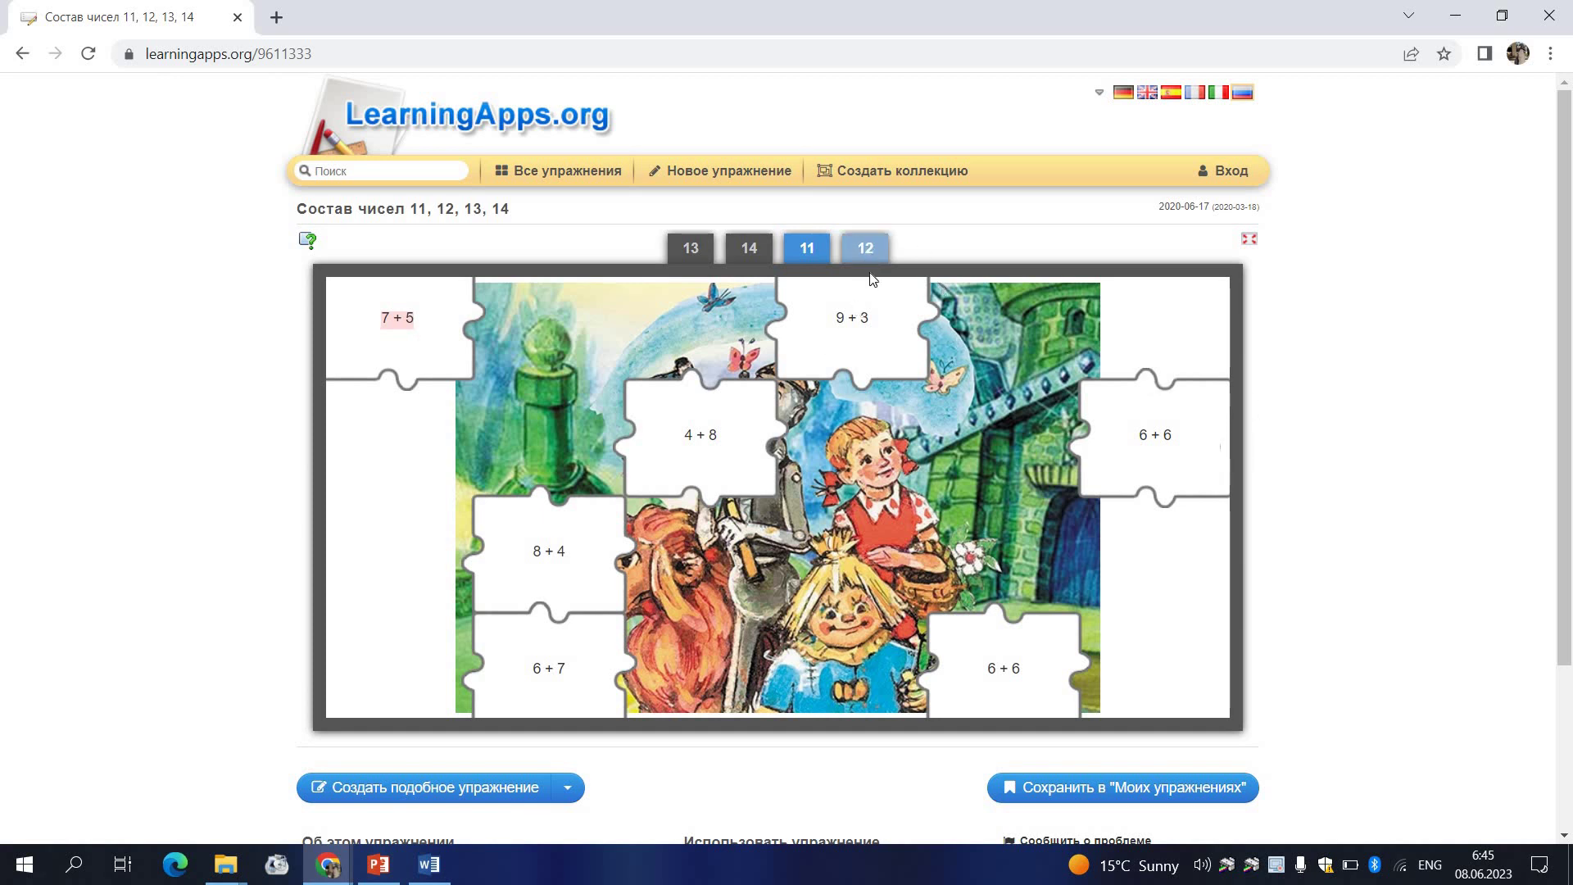
Assign both 6 + 6 pieces and the pieces 4 + 8, 8 + 4, 9 + 3 and 7 + 5 to category 12.
left_click(867, 249)
left_click(1170, 457)
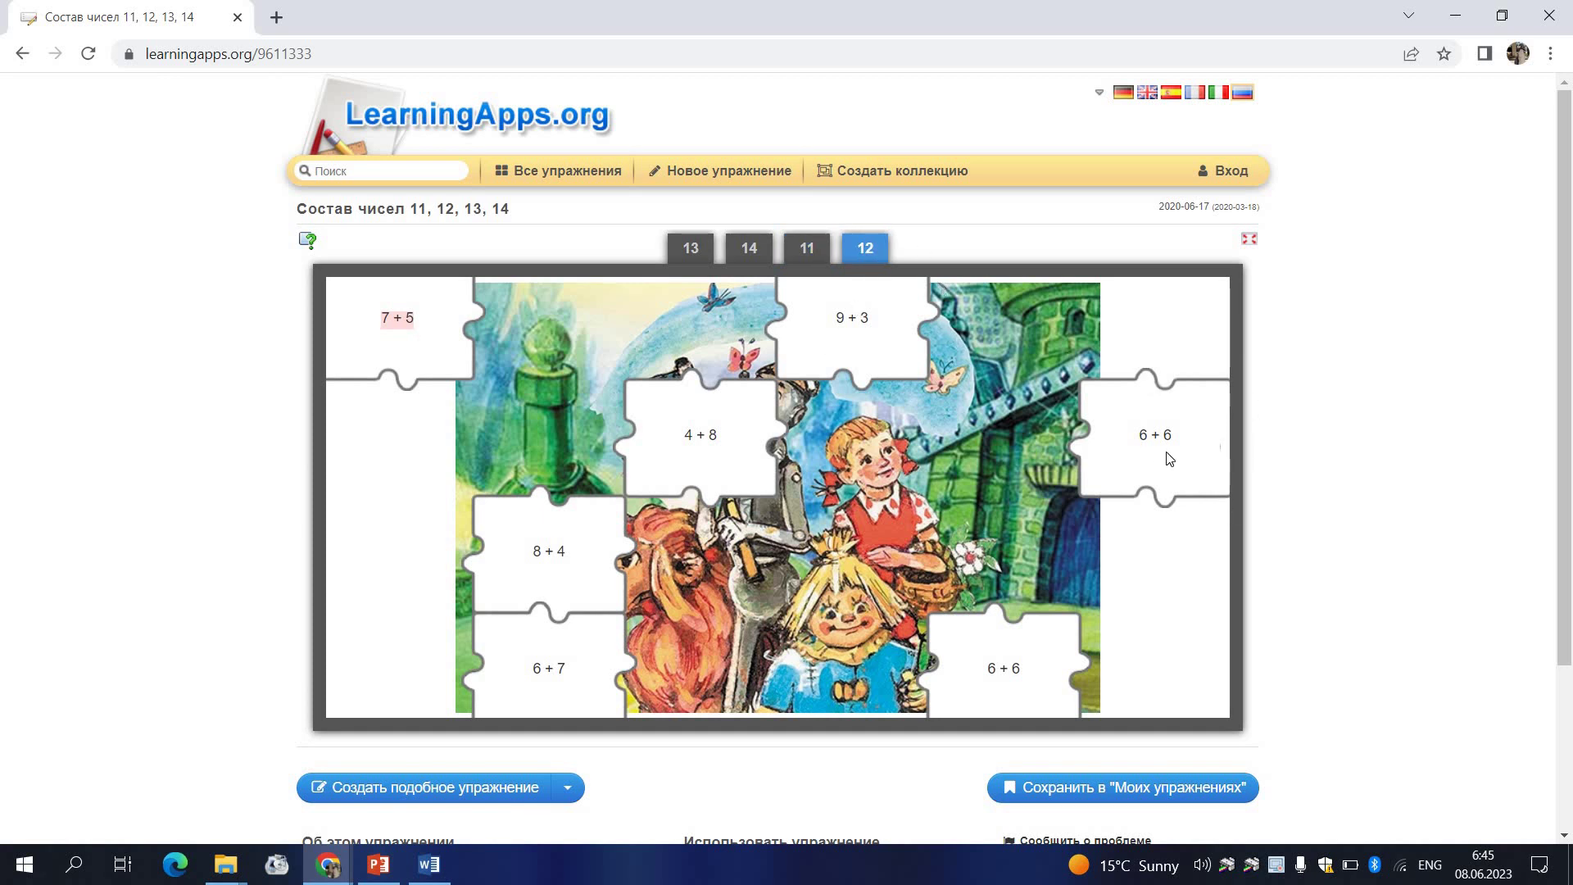
left_click(740, 460)
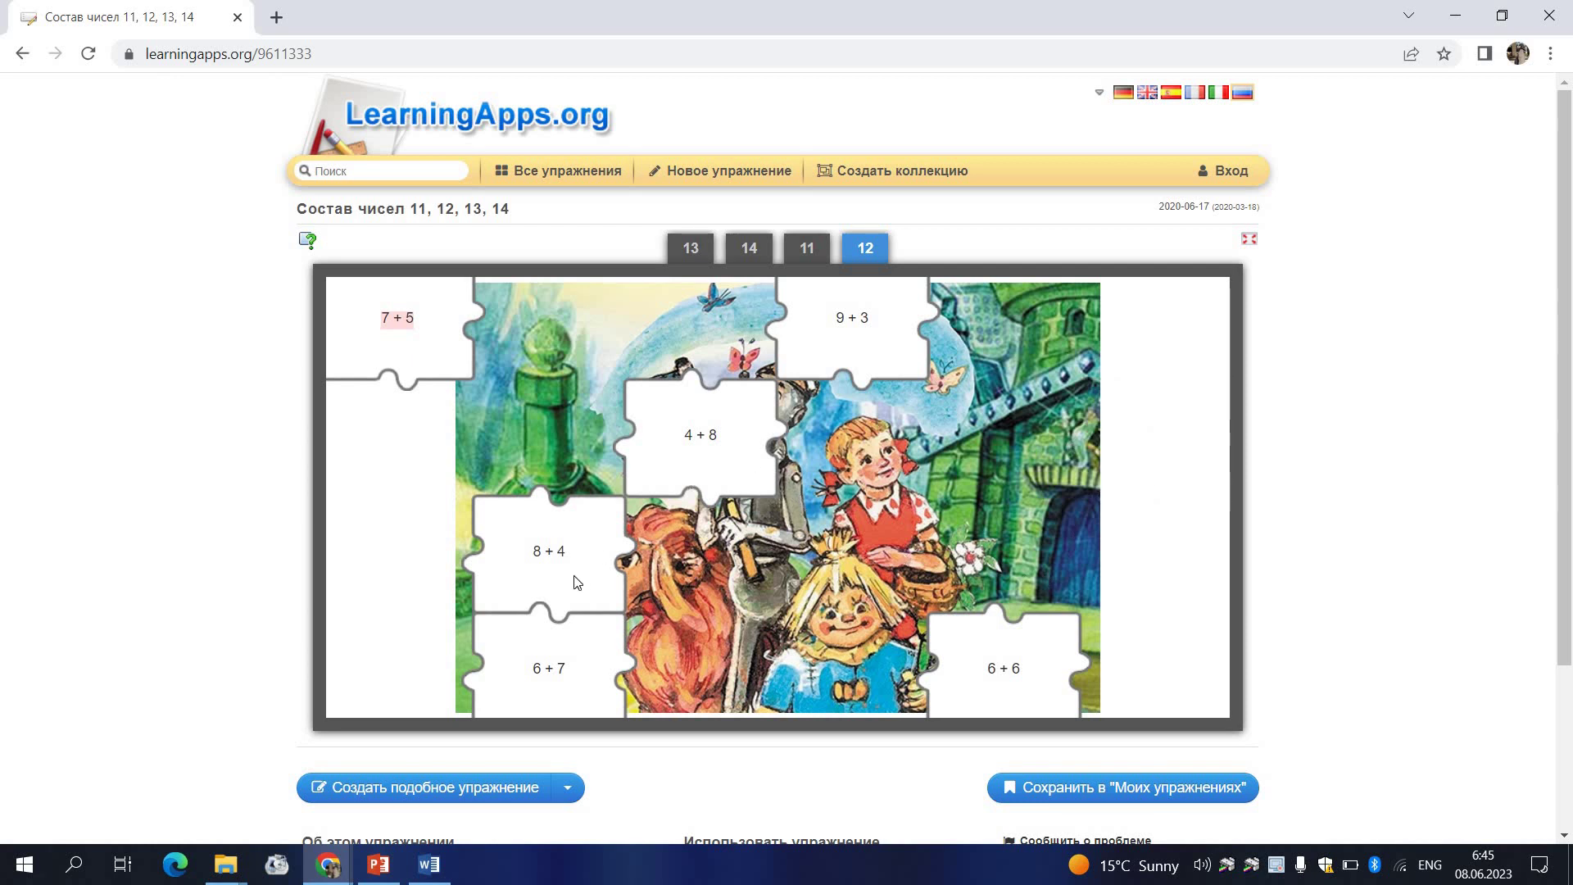
left_click(578, 584)
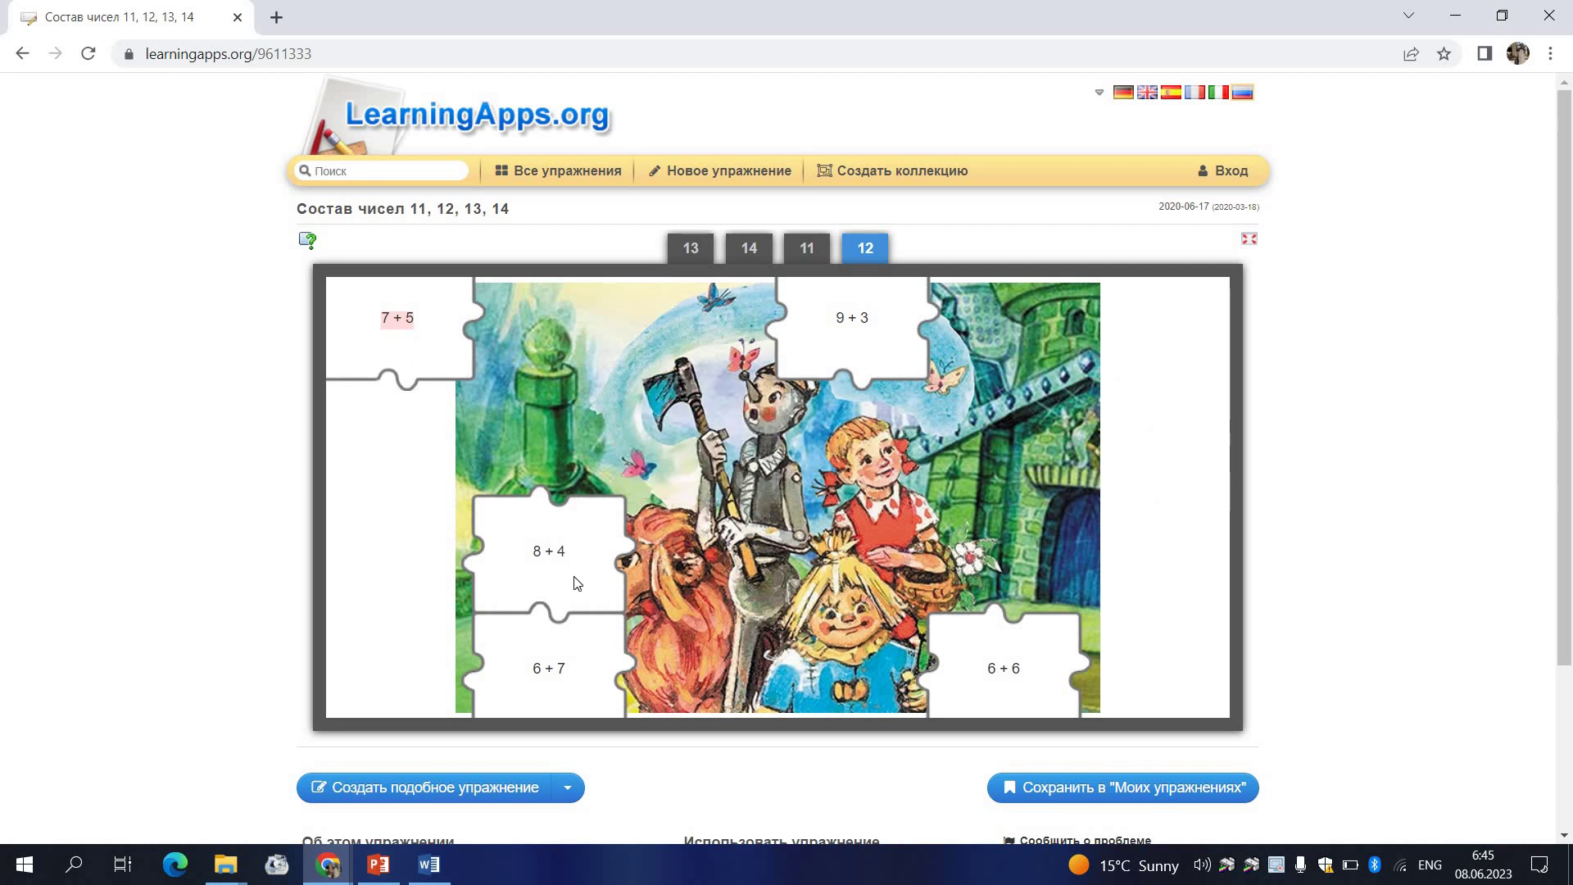
left_click(1020, 698)
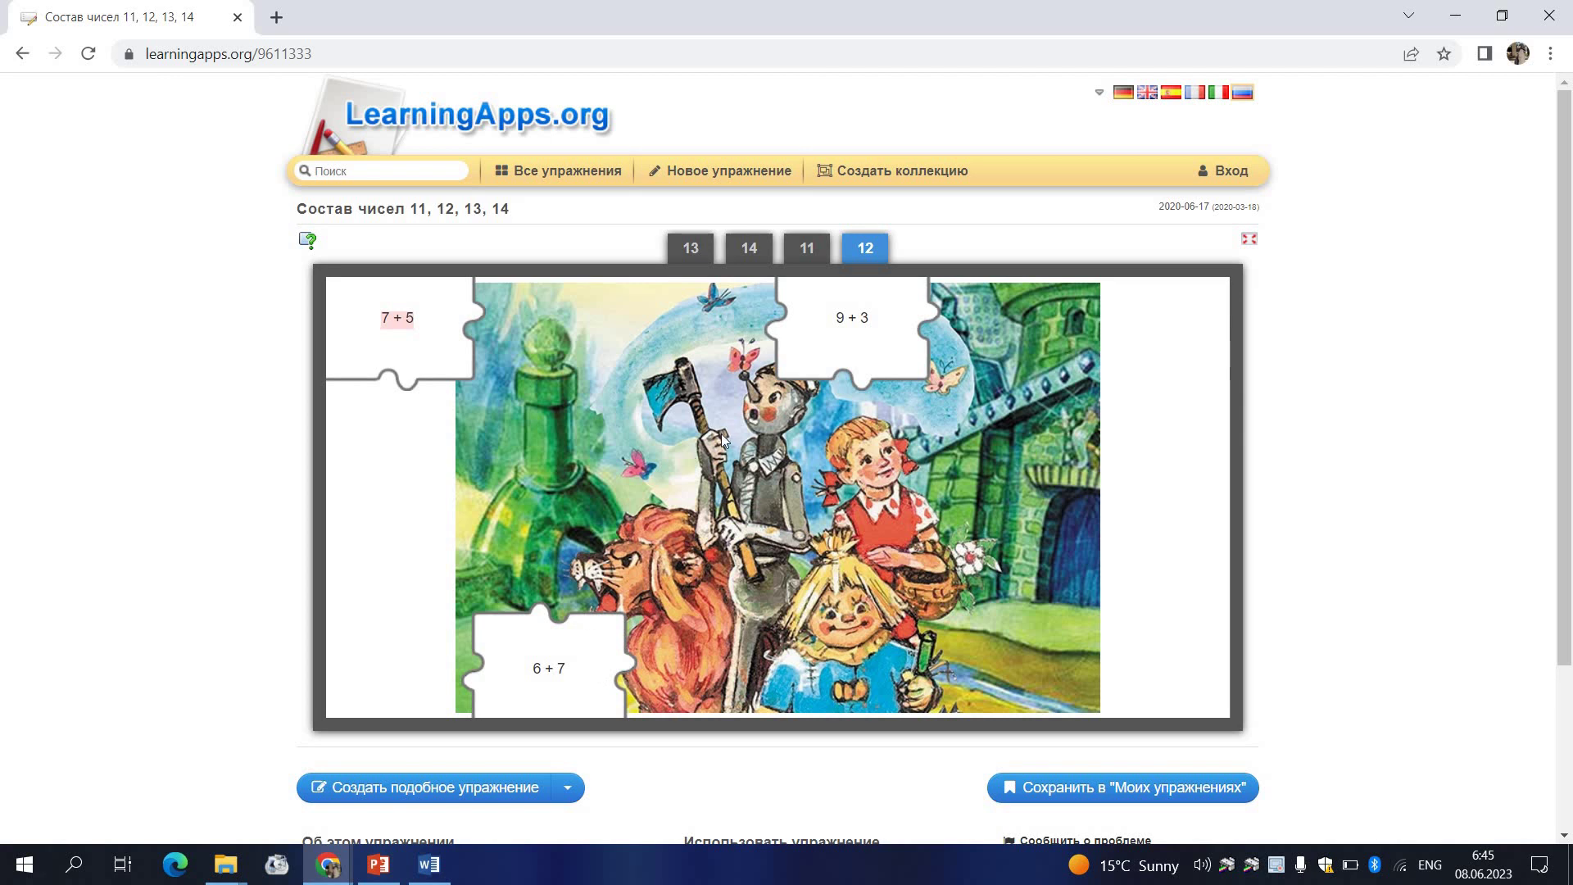
left_click(866, 336)
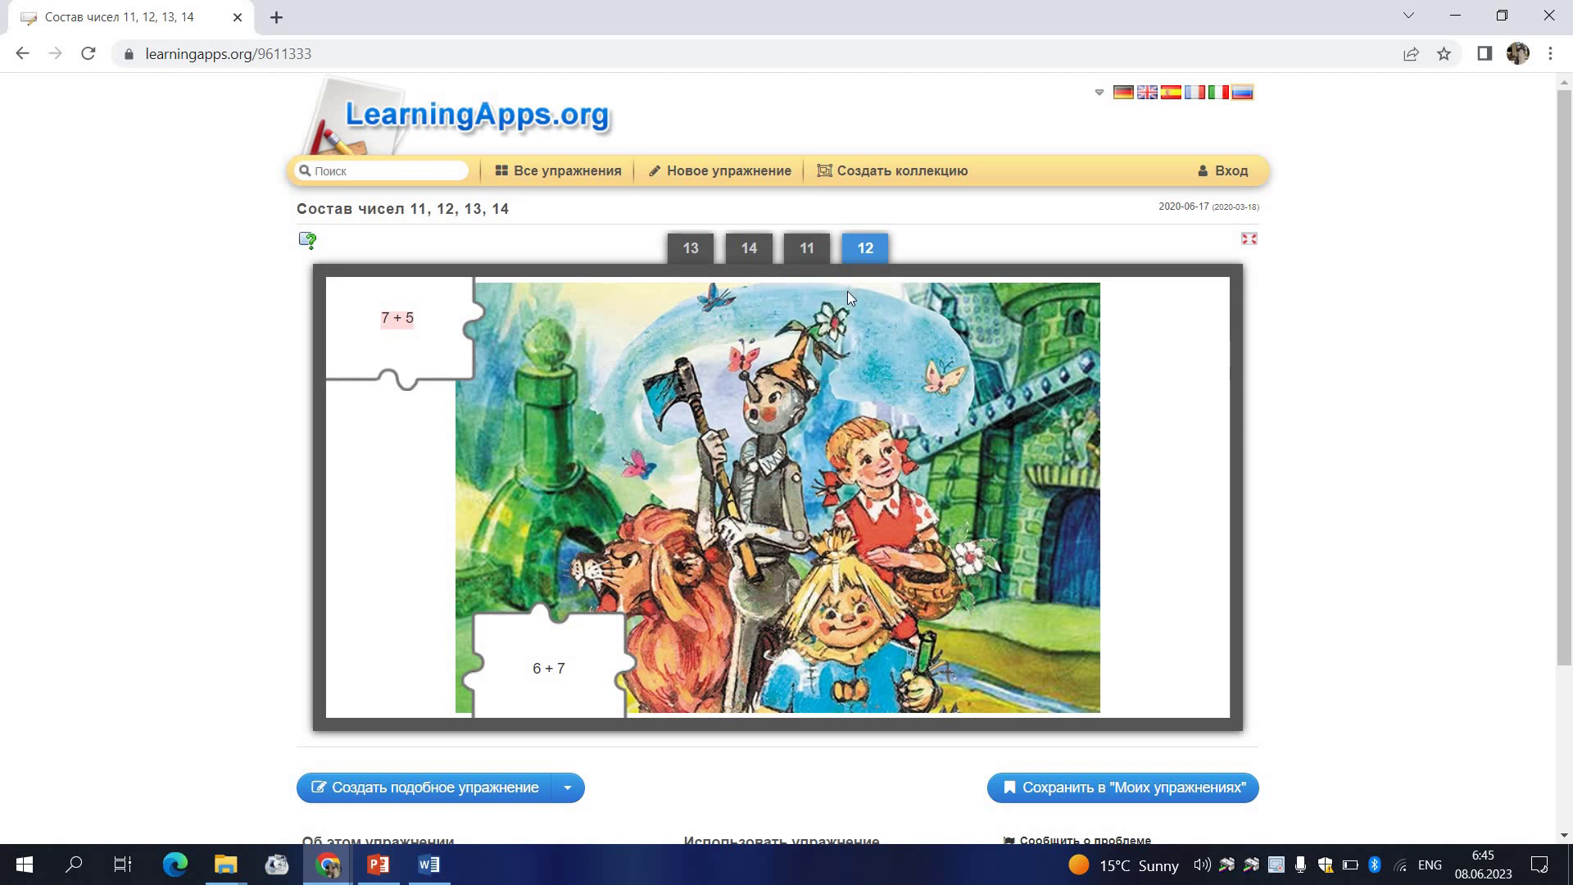
left_click(422, 340)
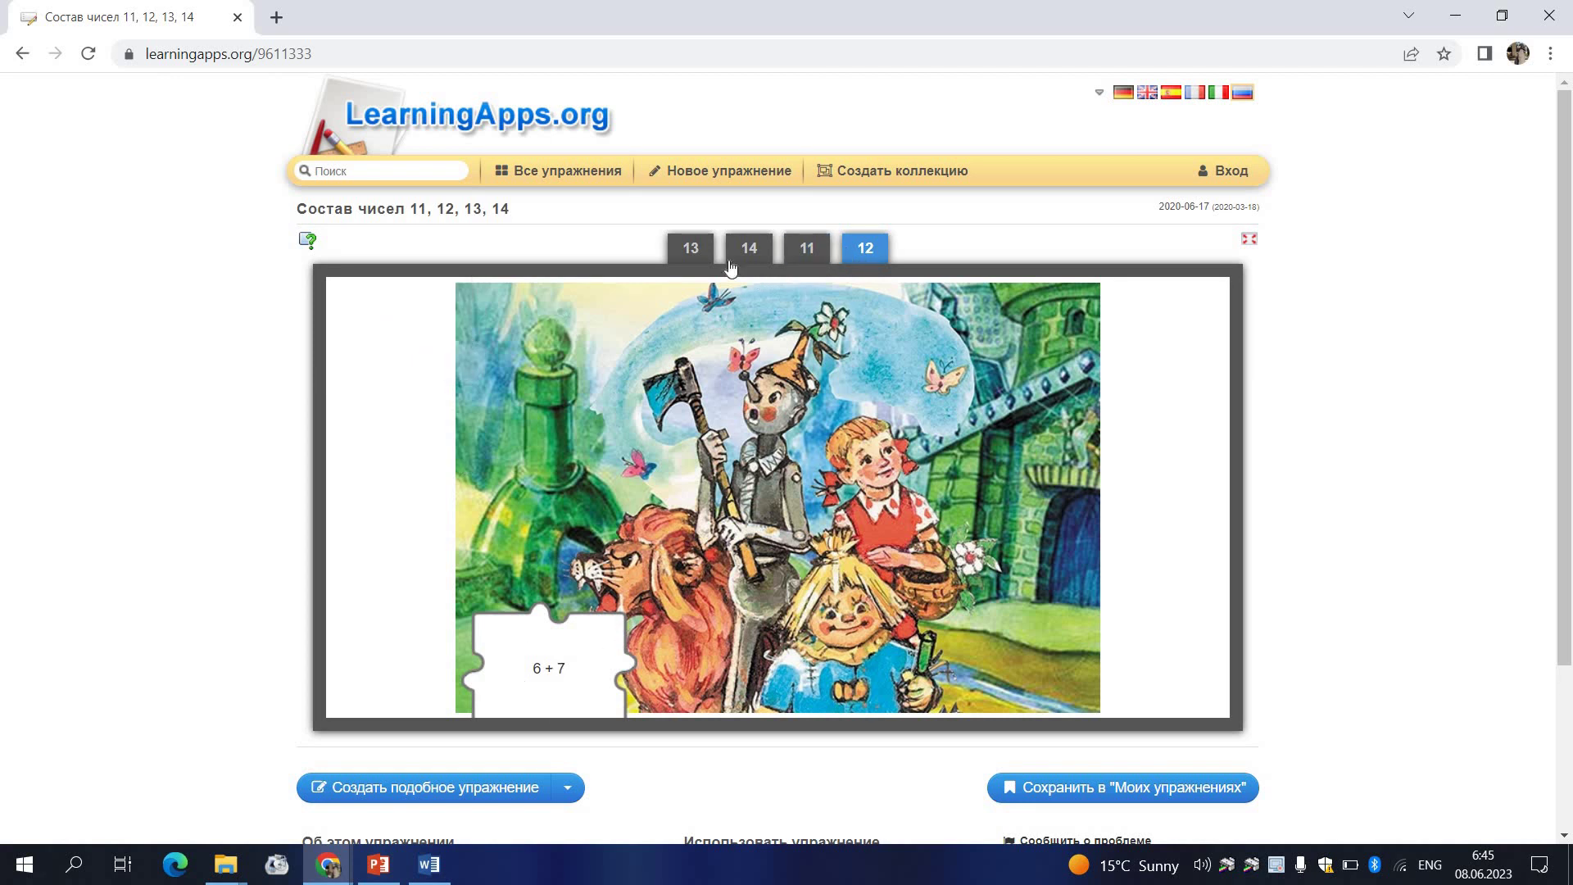
Assign the last piece, 6 + 7, to category 13 and dismiss the closing message.
left_click(690, 247)
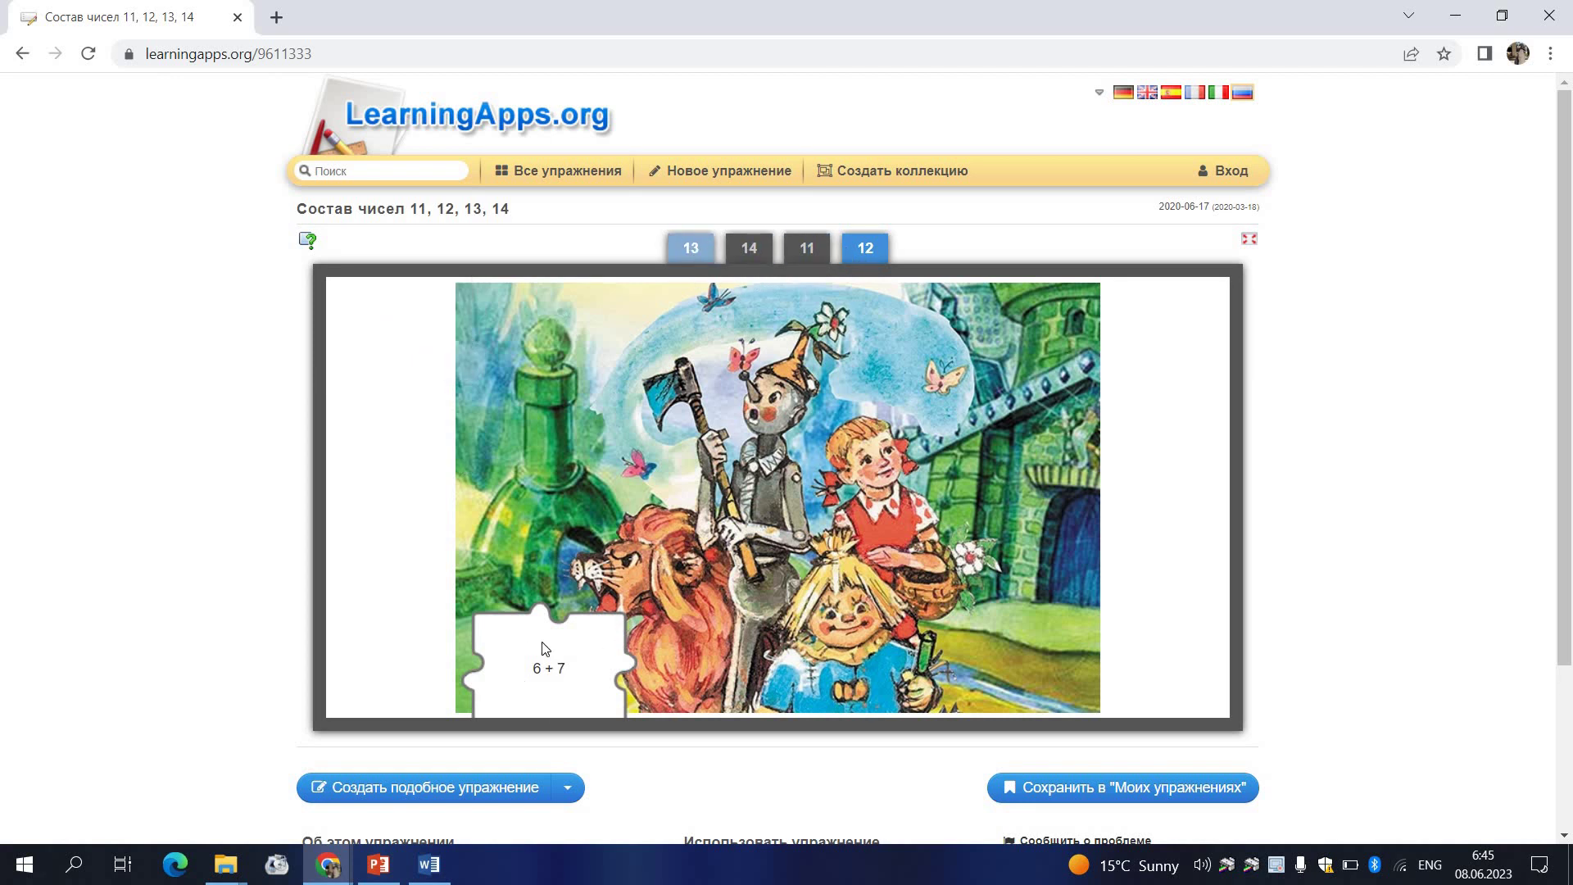
left_click(562, 685)
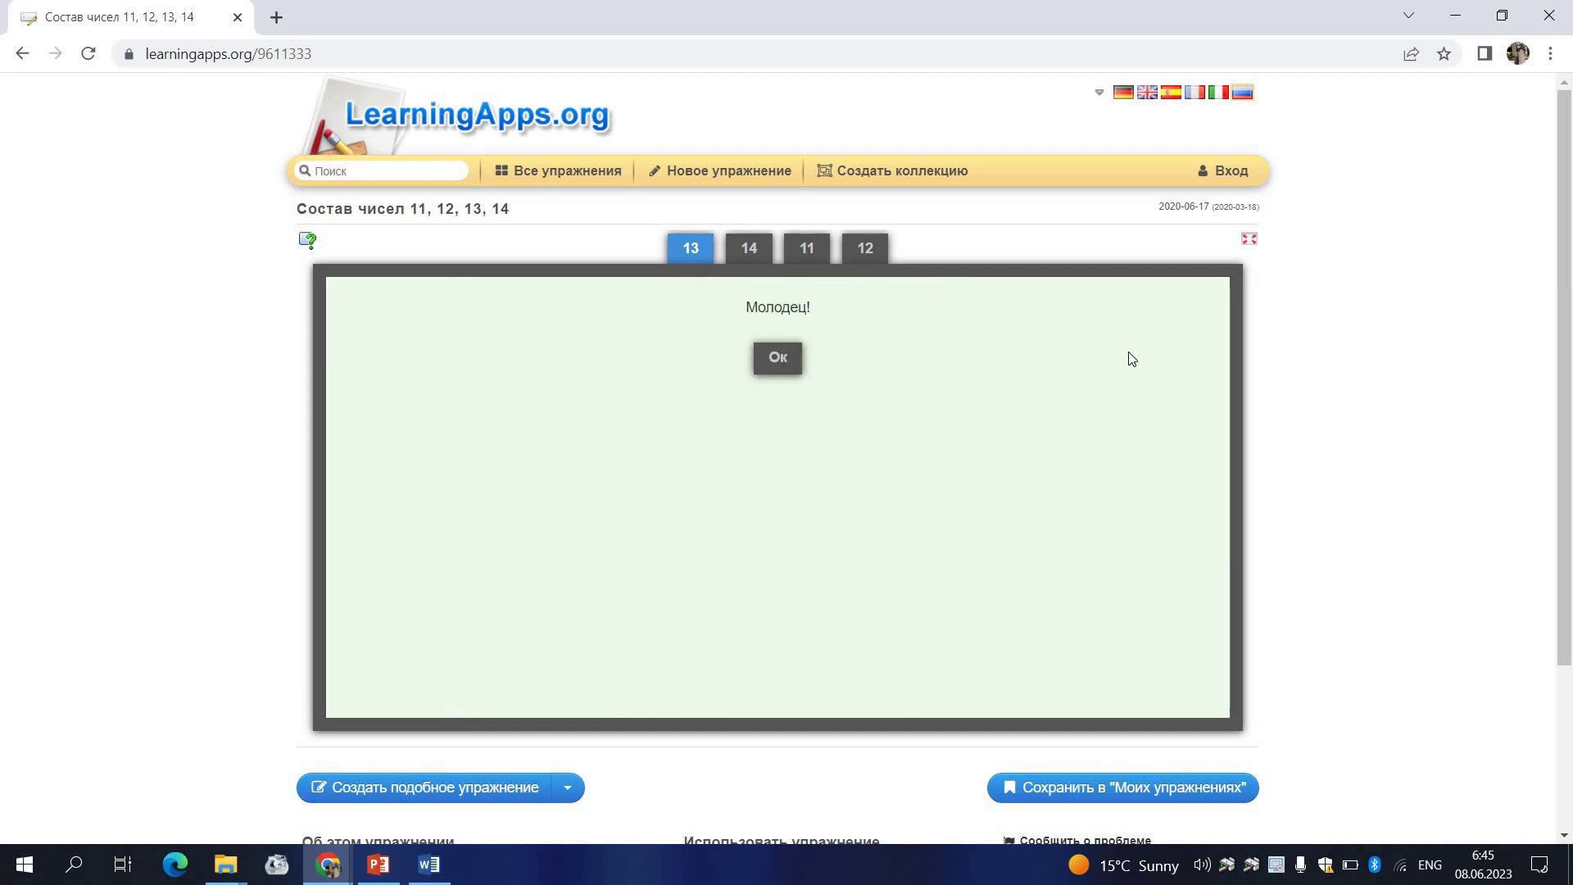
left_click(779, 365)
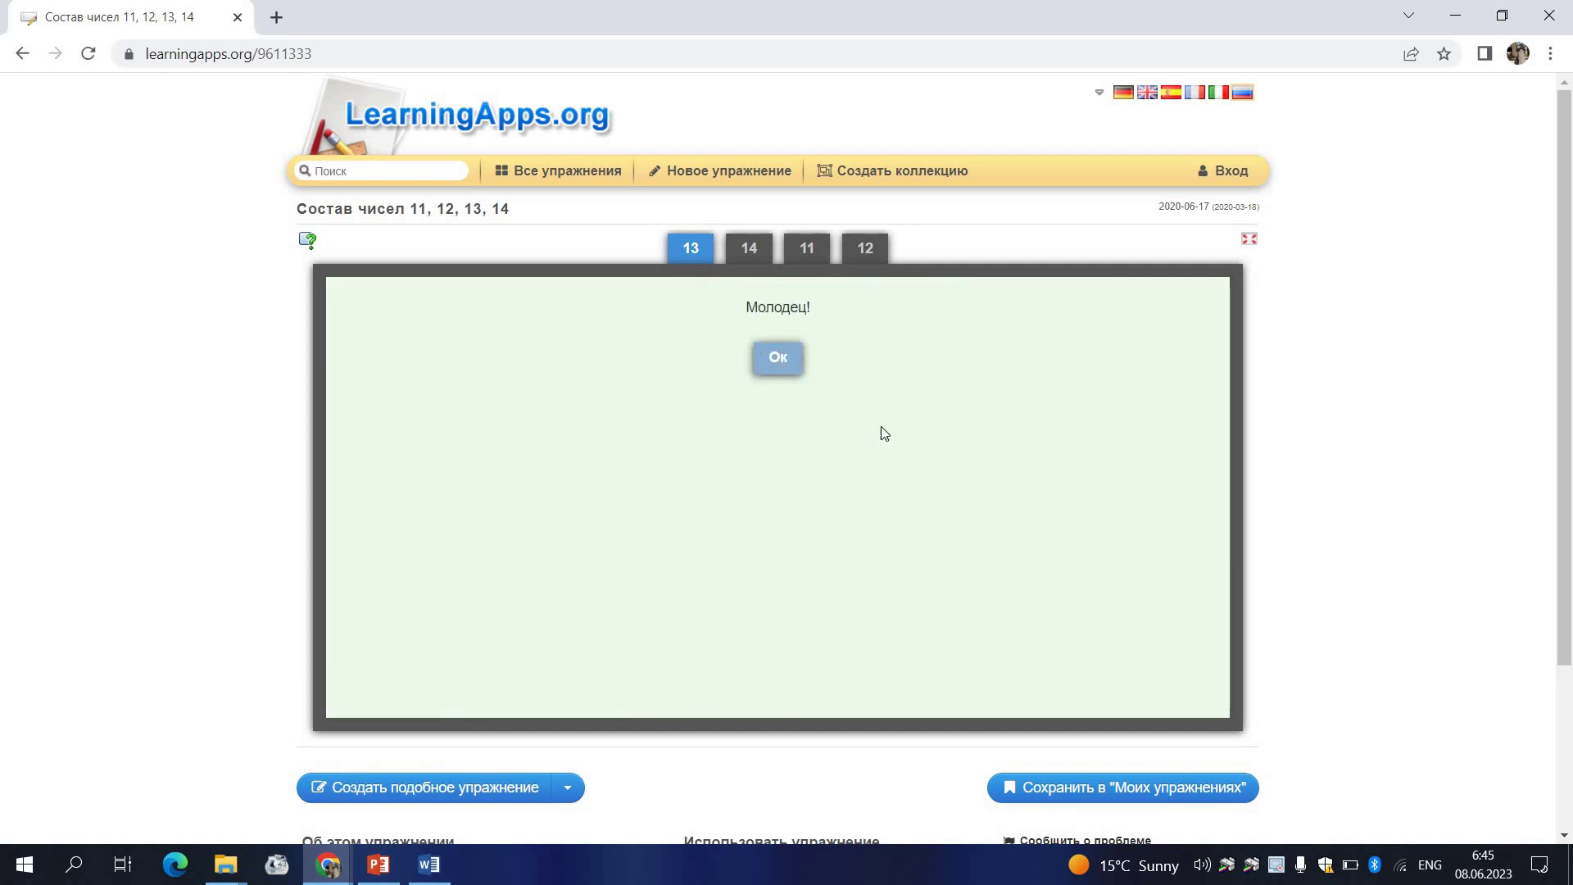
Copy the exercise's share link from the "Поделиться" field below the solved puzzle.
scroll(901, 445, "down", 3)
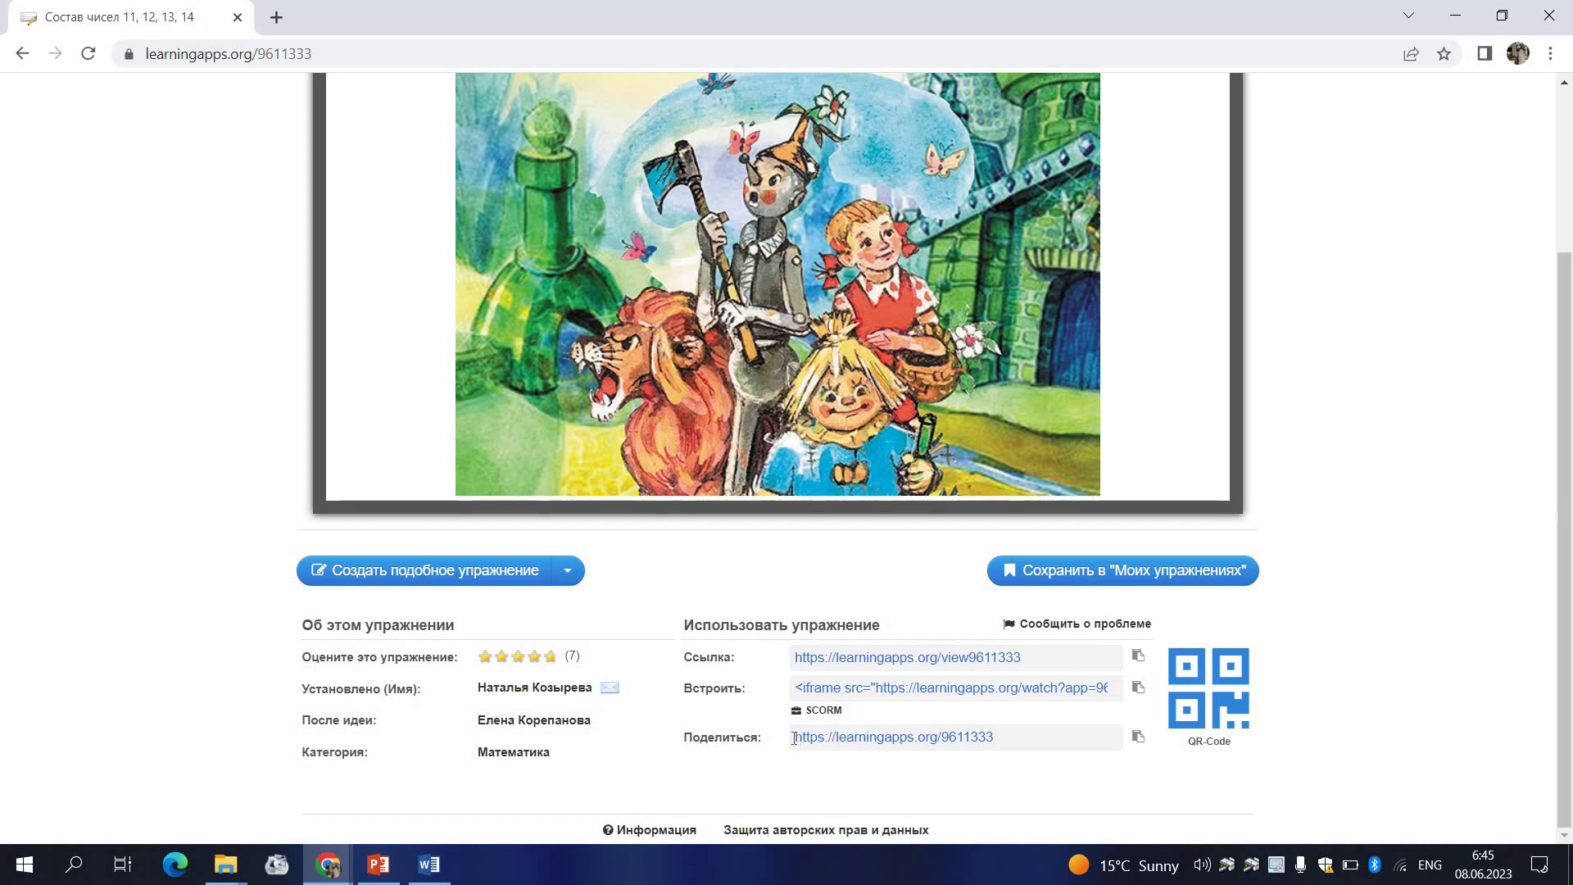
left_click(803, 739)
mouse_move(970, 776)
left_mouse_down()
mouse_move(1011, 773)
mouse_move(972, 751)
left_mouse_up()
key("ctrl+c")
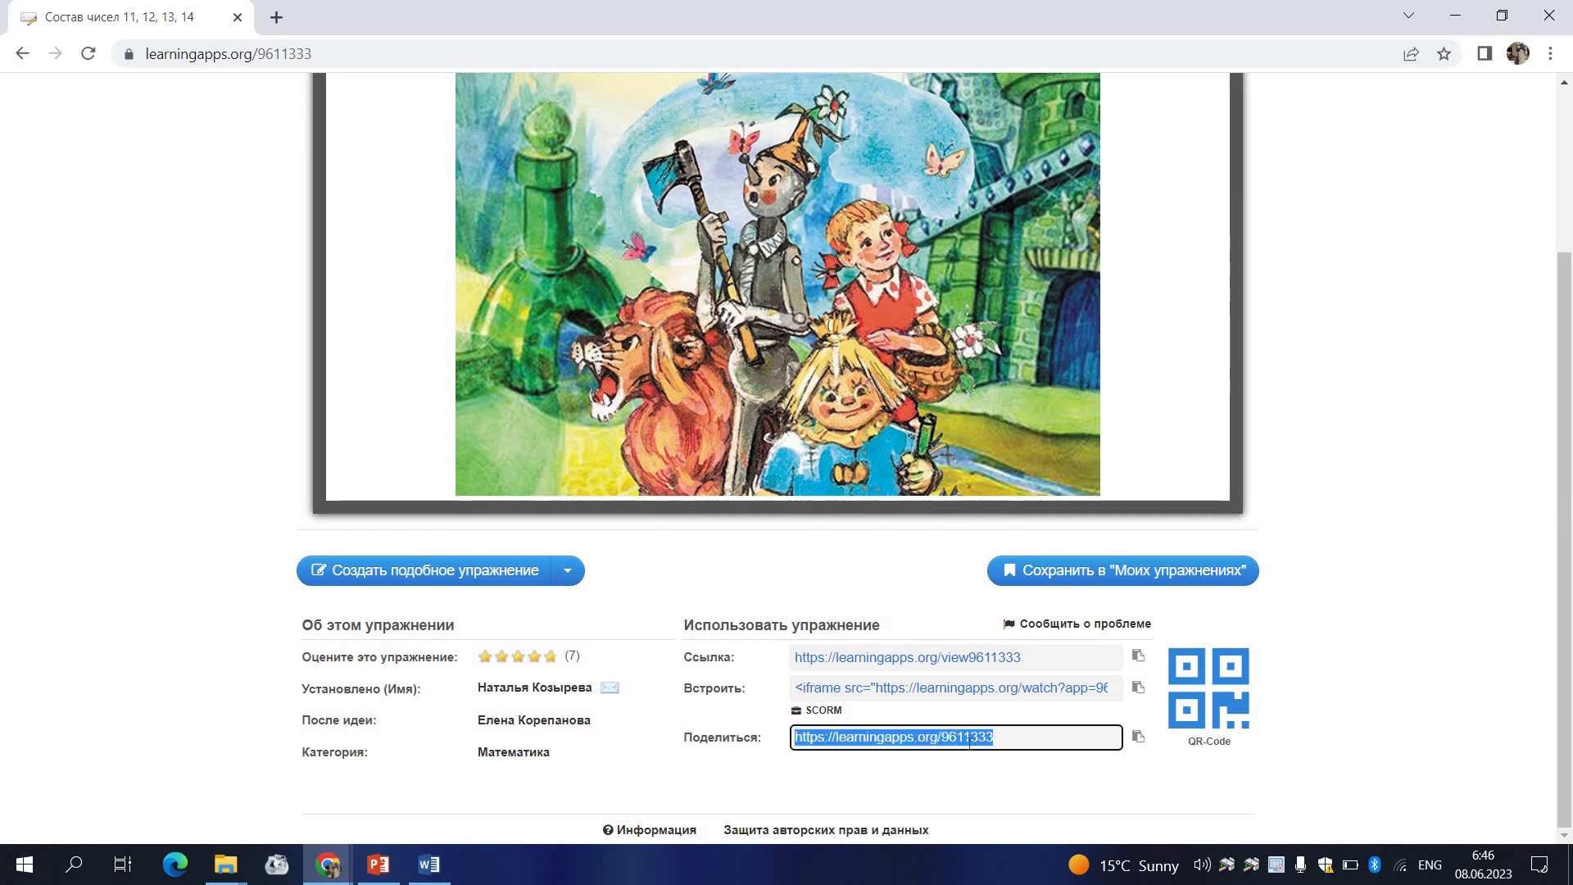
right_click(973, 734)
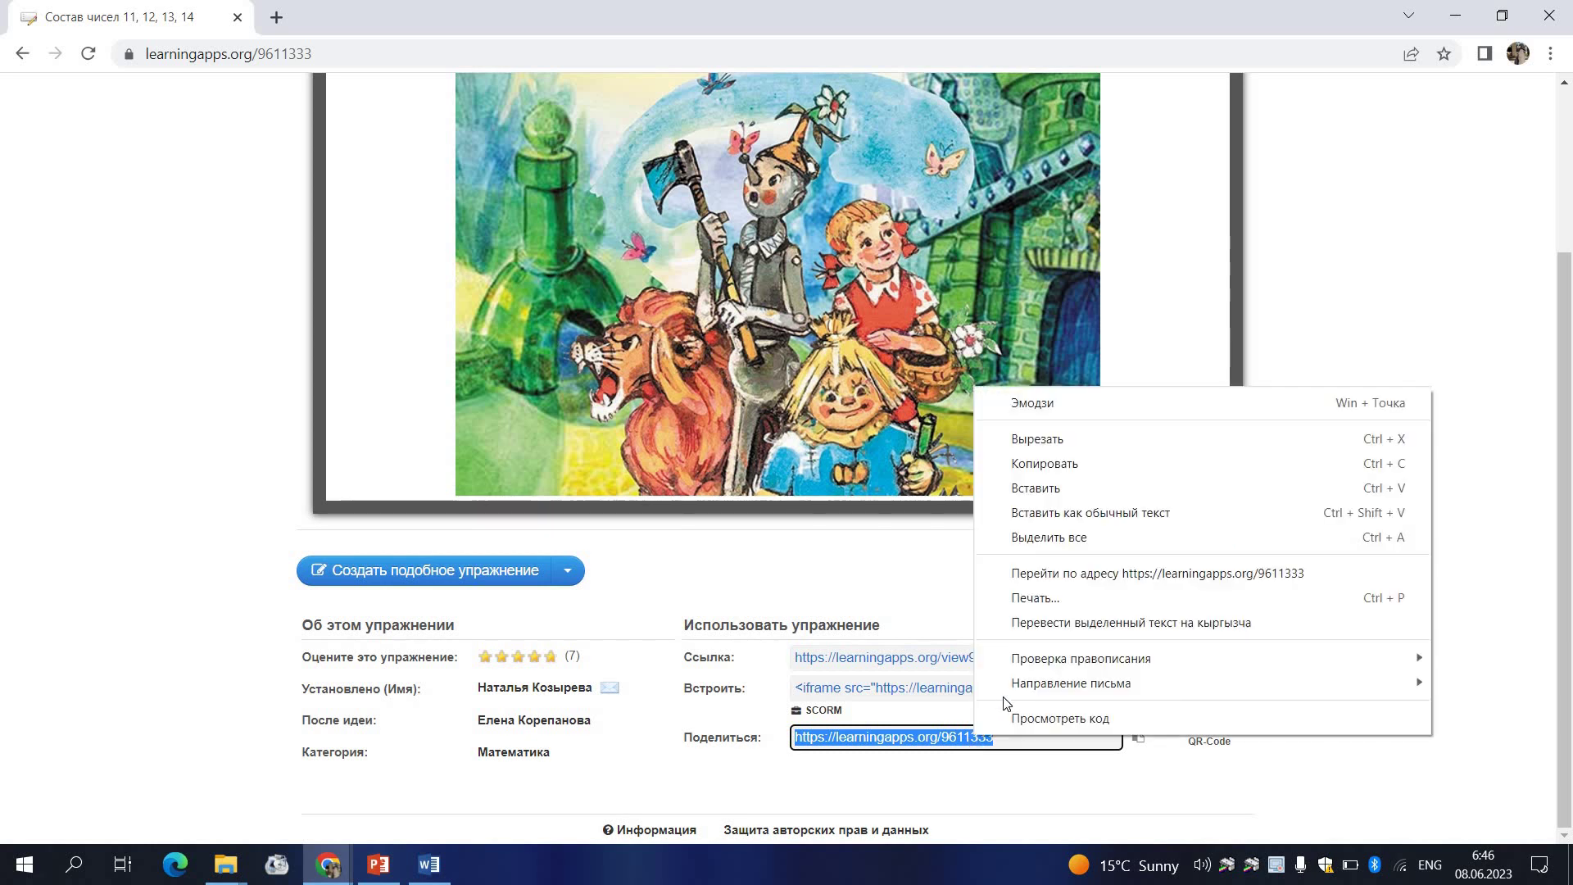
left_click(1025, 464)
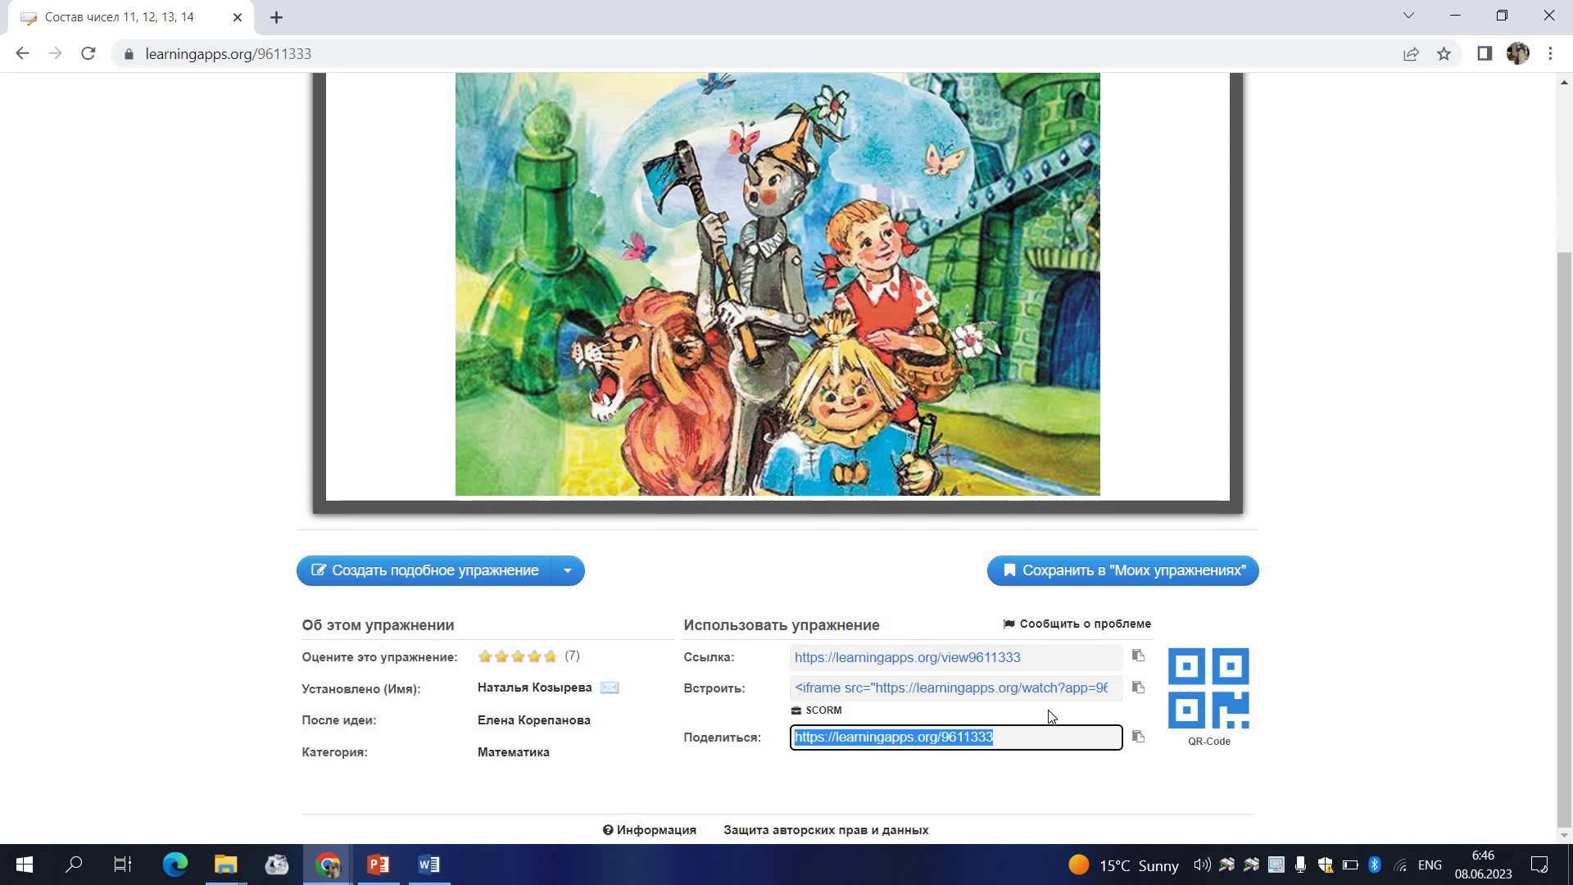
Search for "ватсаб веб" in a new tab, open WhatsApp Web and send the copied link to the group "Келечек учун билим".
left_click(282, 24)
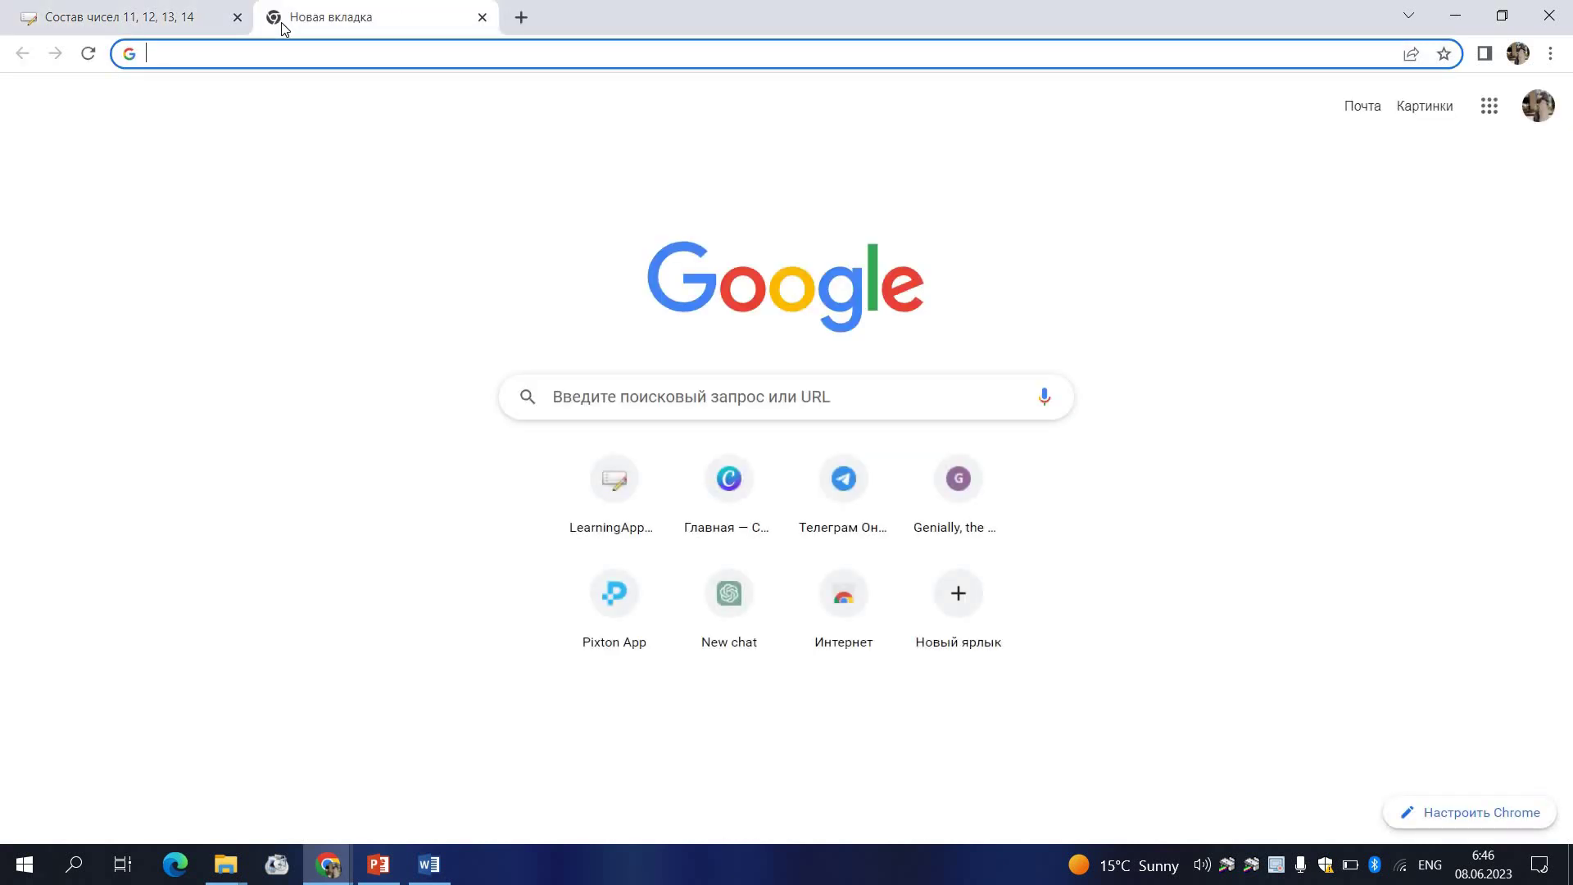
type("dfncf")
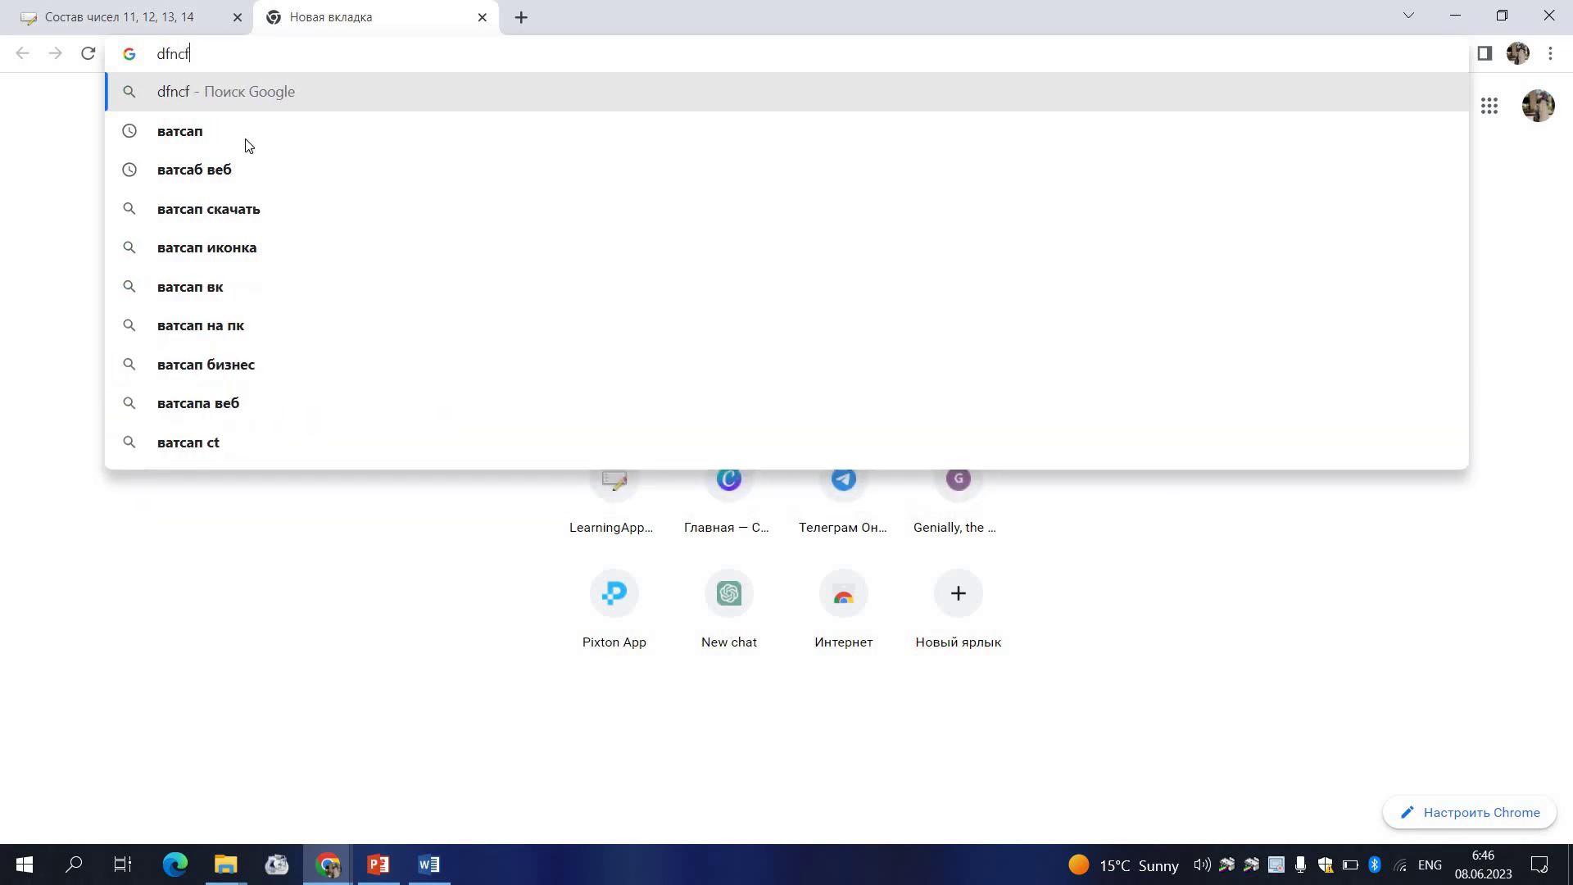
left_click(232, 176)
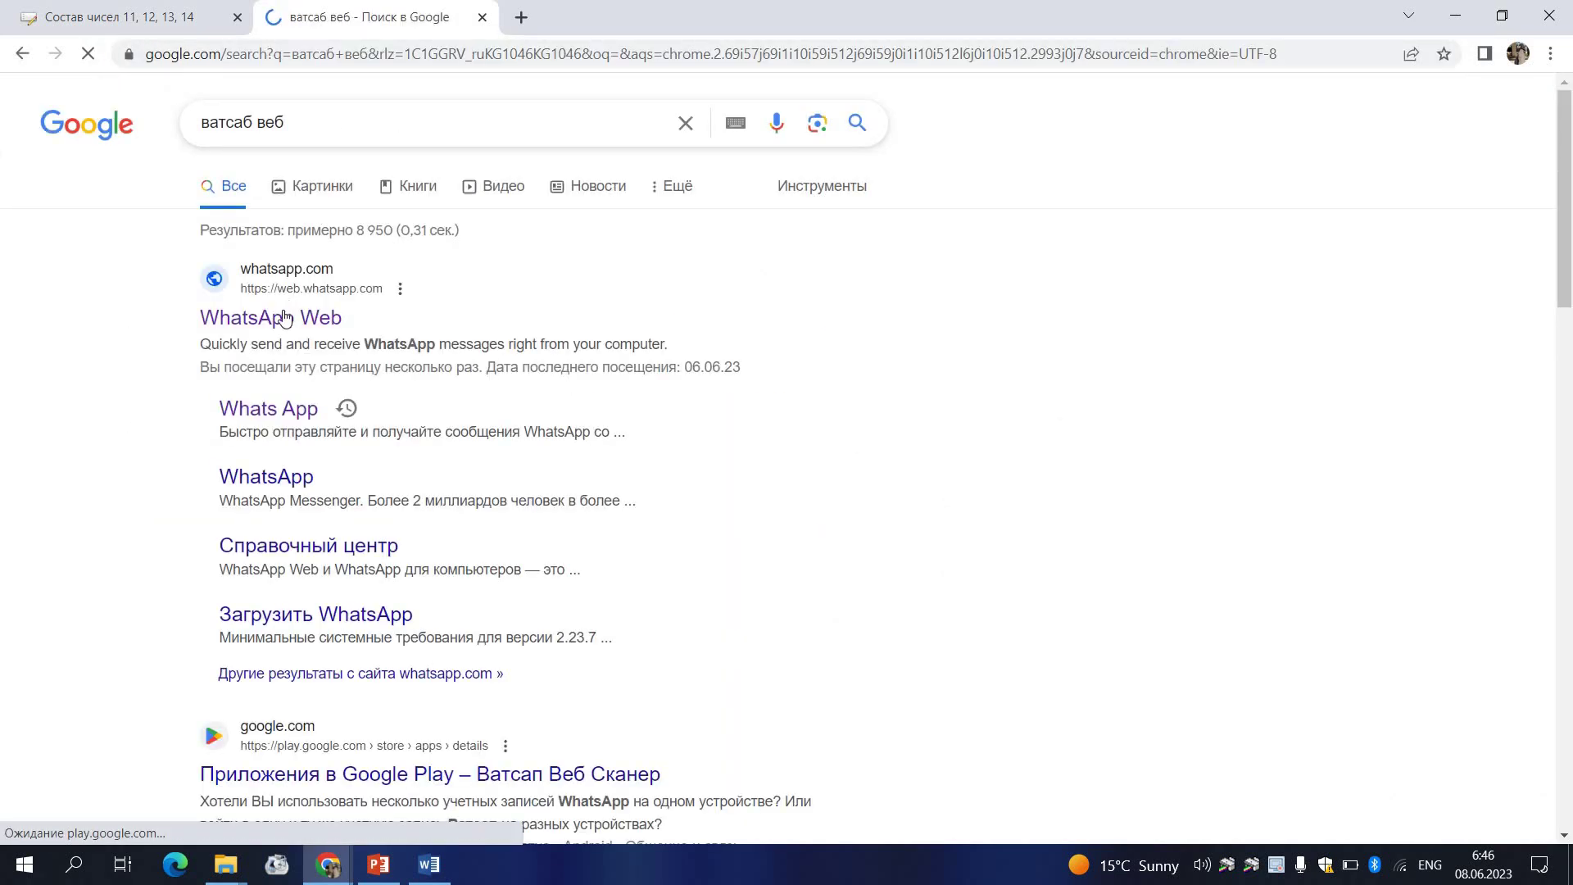
left_click(276, 325)
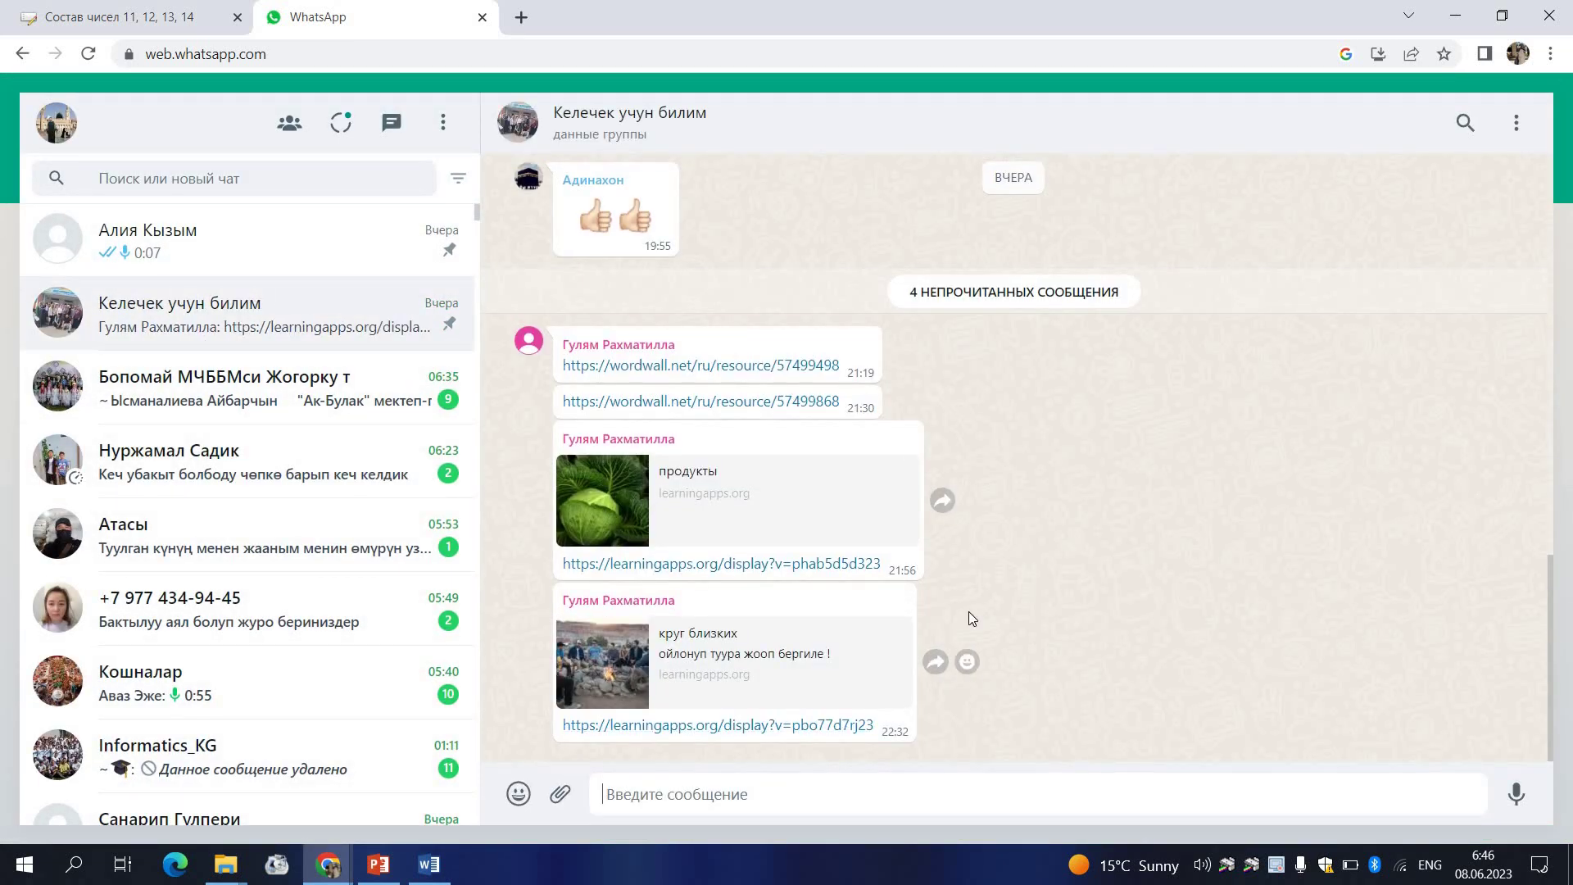
key("ctrl+v")
key("Return")
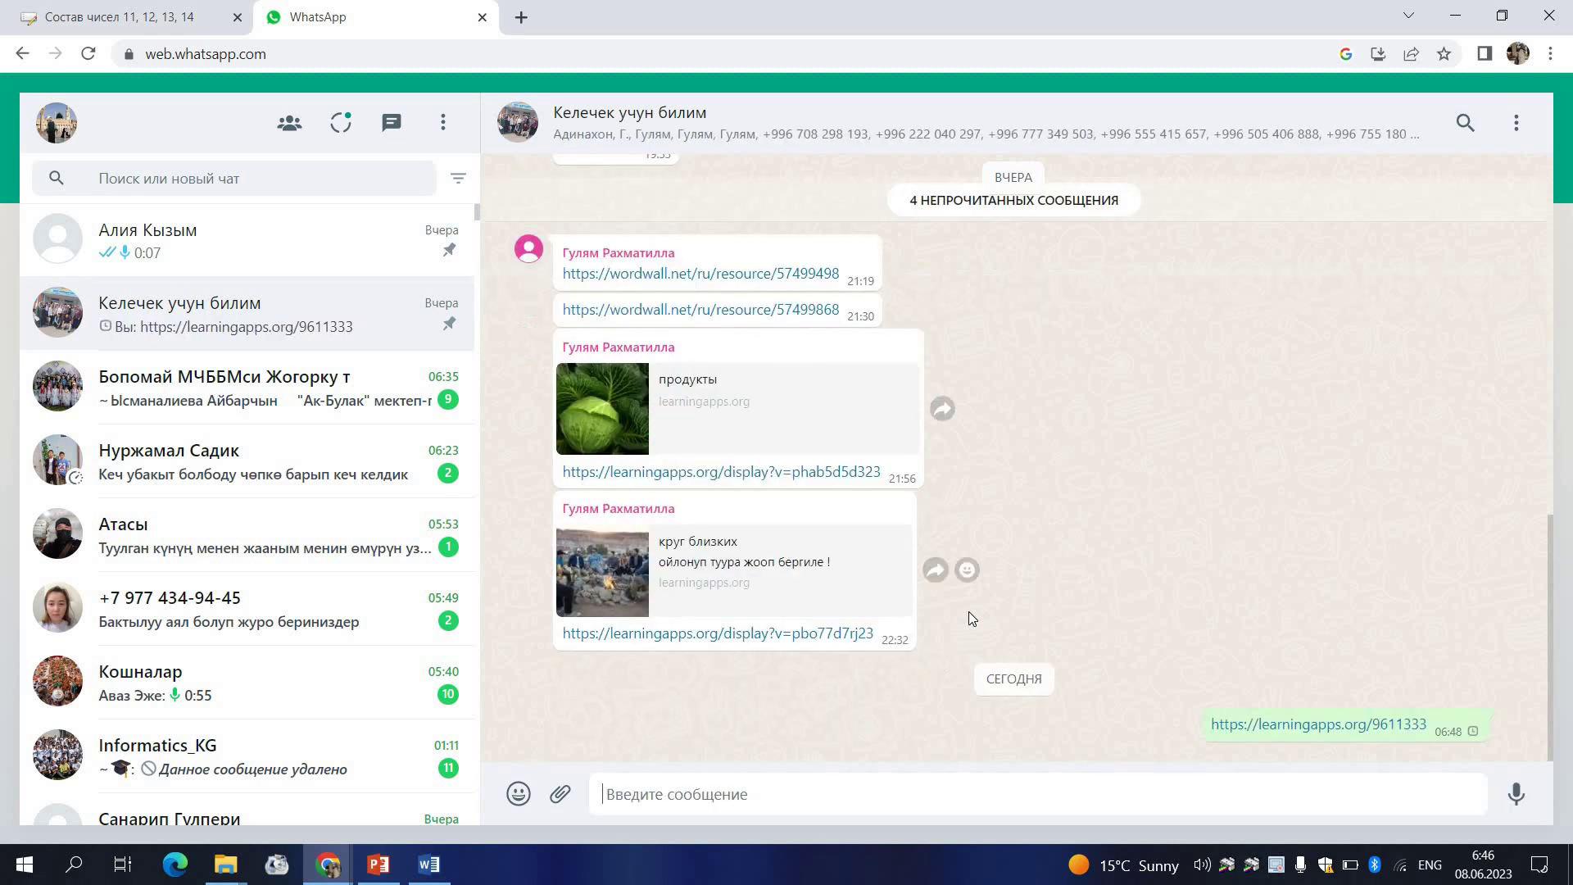
Return to the LearningApps.org exercise, look at the form for creating a new account from the login window, and close it.
left_click(159, 16)
scroll(1012, 384, "up", 3)
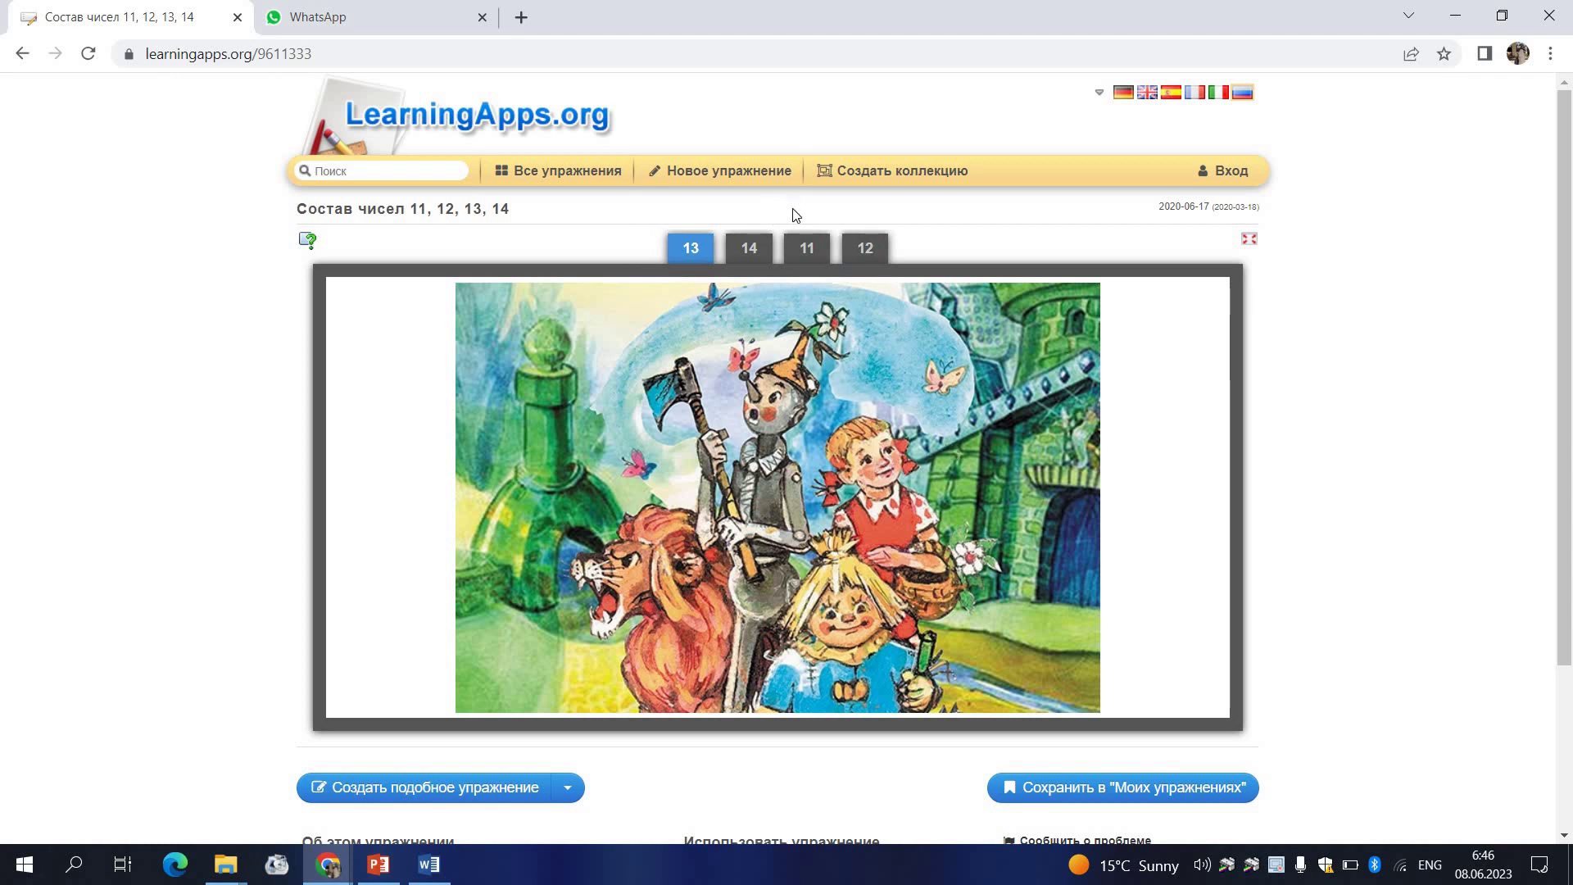
left_click(1226, 178)
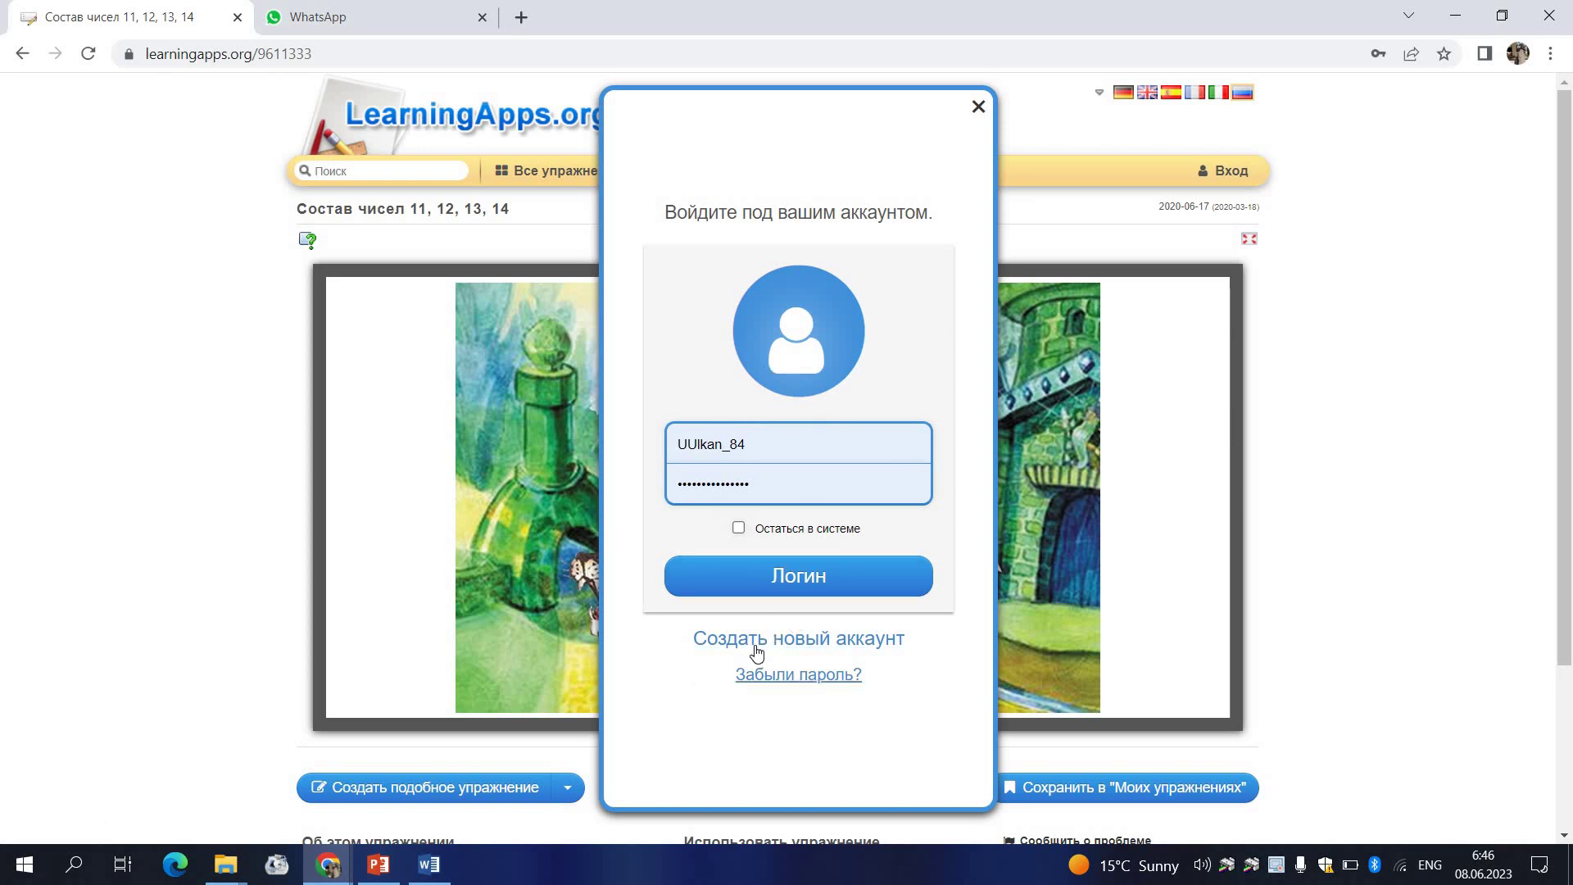
left_click(757, 646)
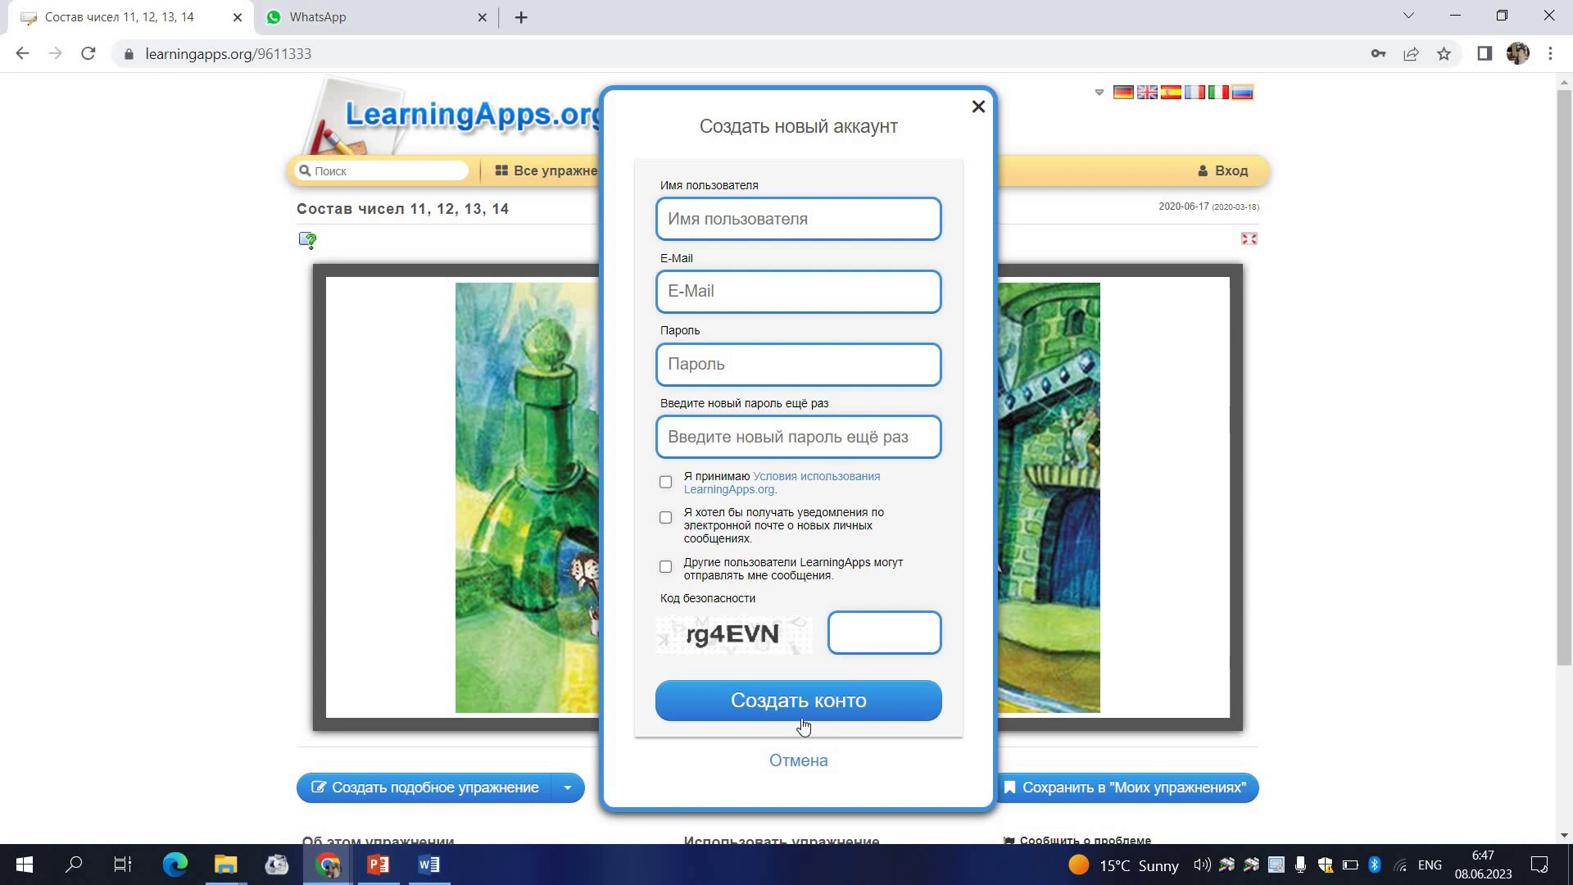
left_click(978, 109)
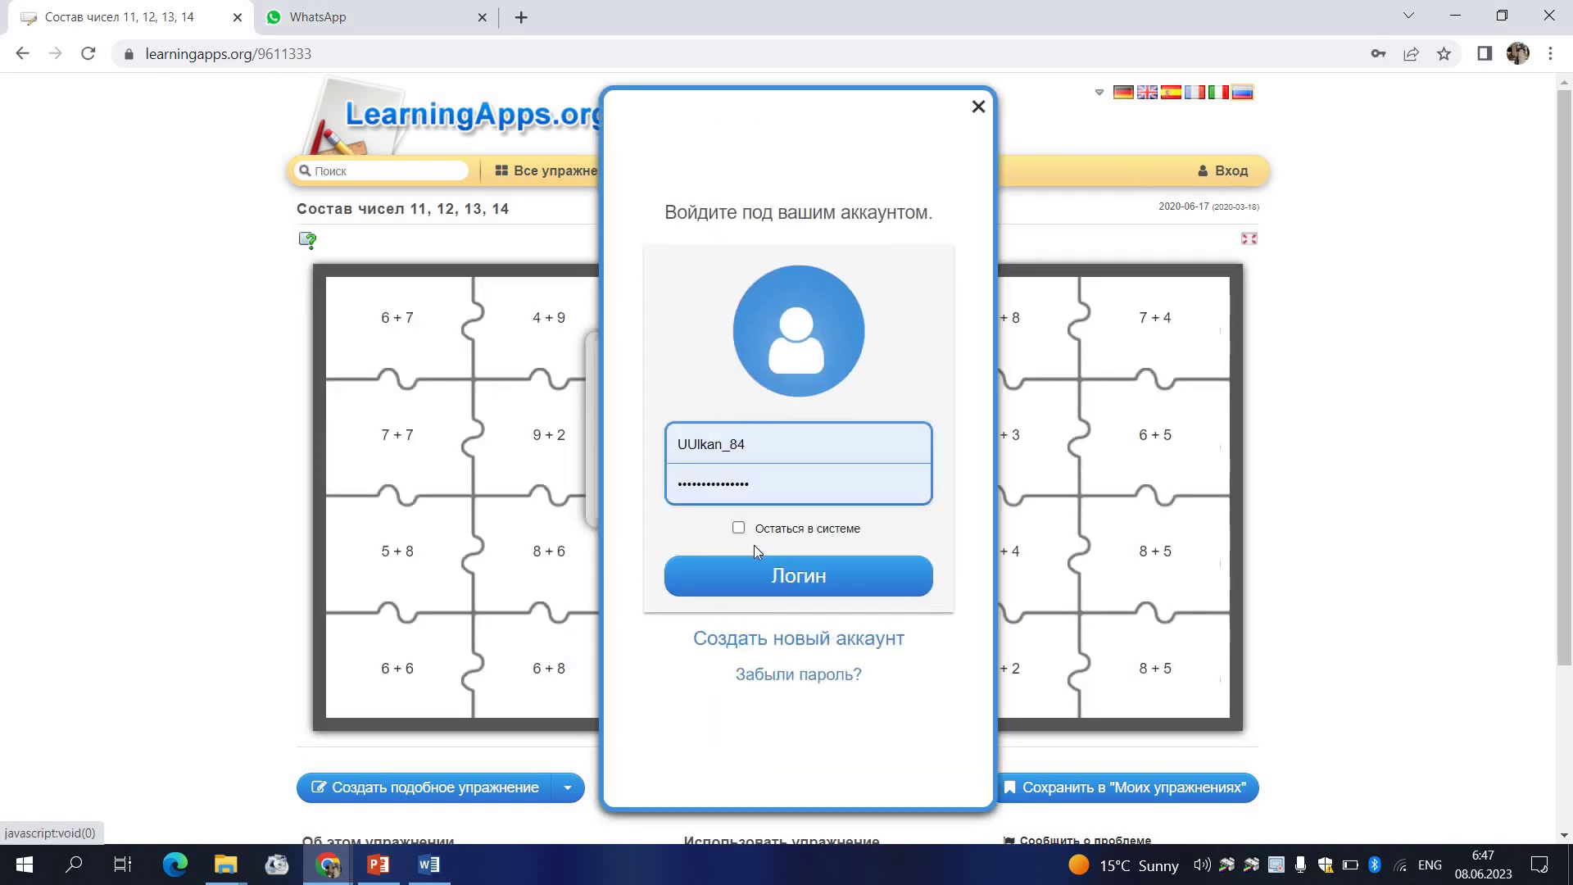
Log in with the prefilled account credentials and dismiss the exercise's task message.
left_click(801, 580)
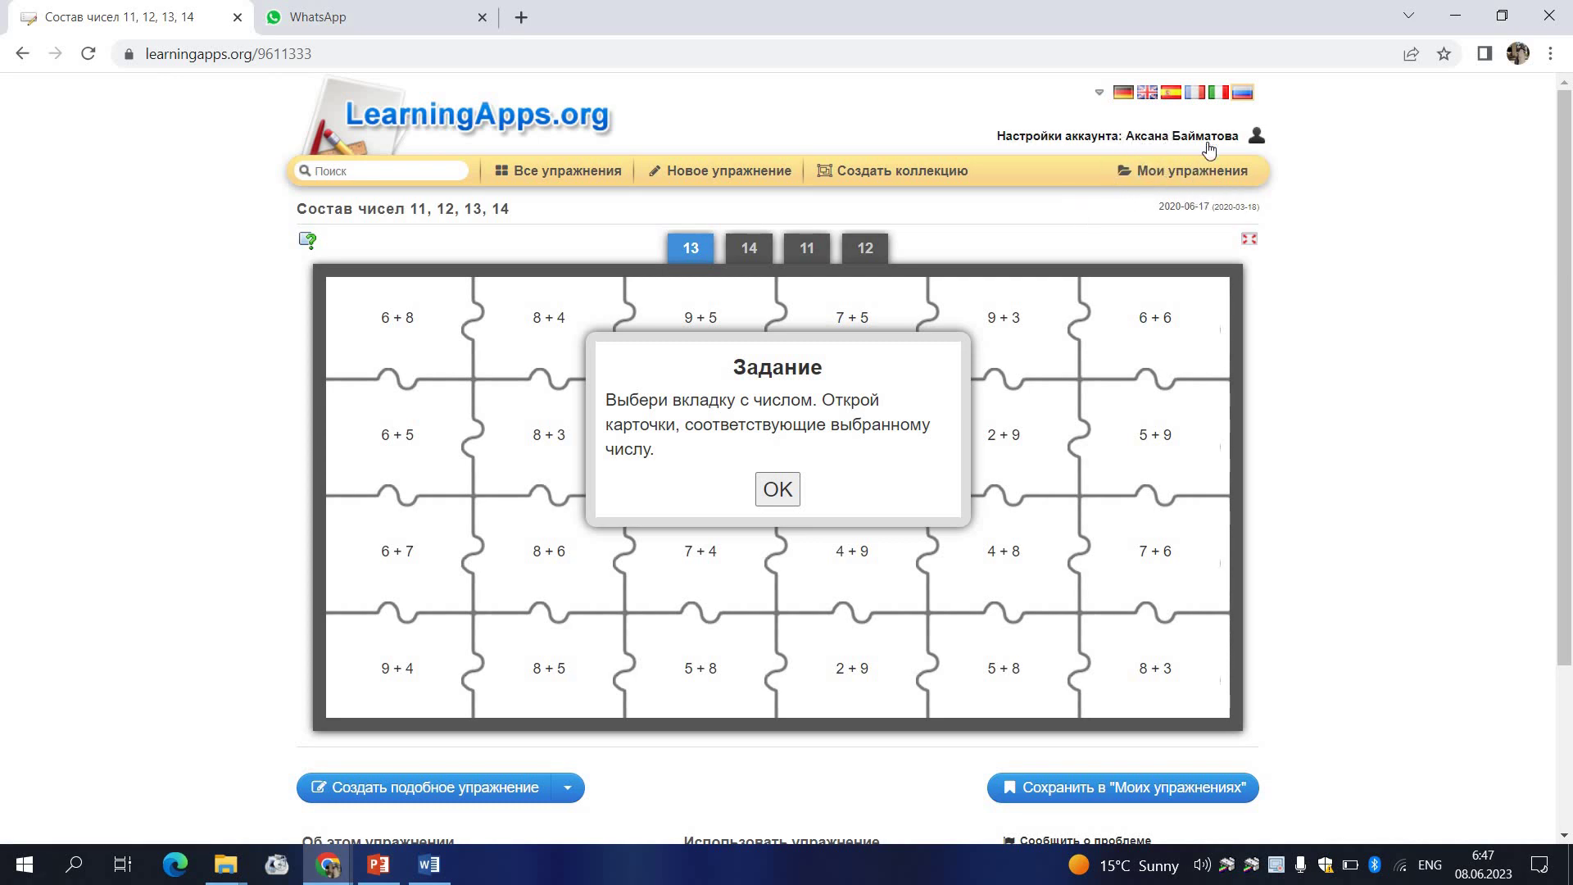
left_click(776, 490)
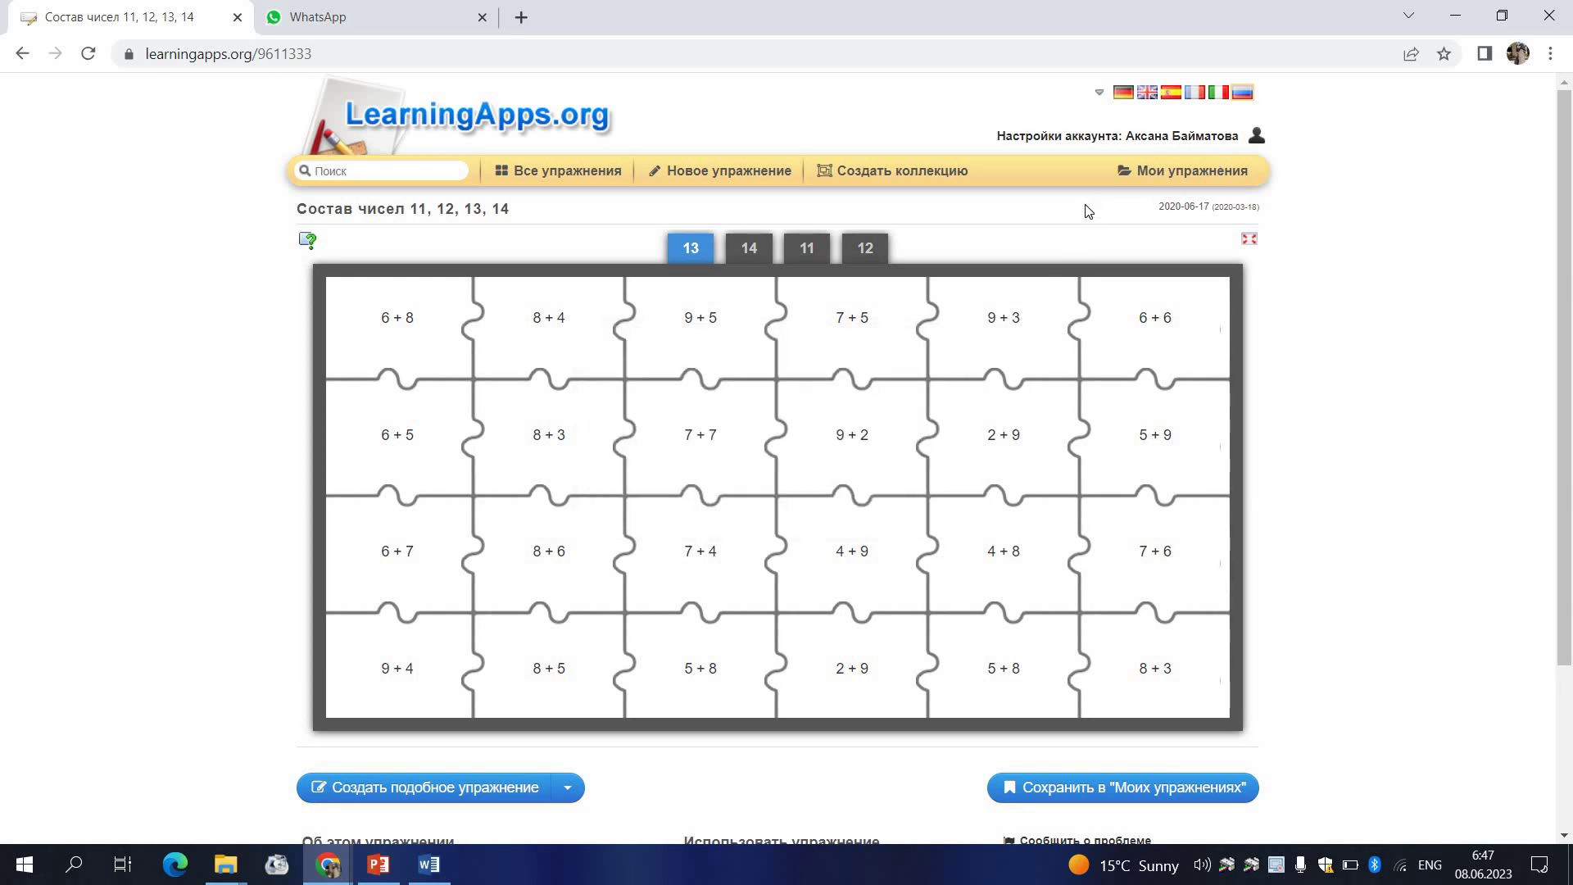
Start a new exercise using the "Кроссворд" template.
left_click(742, 177)
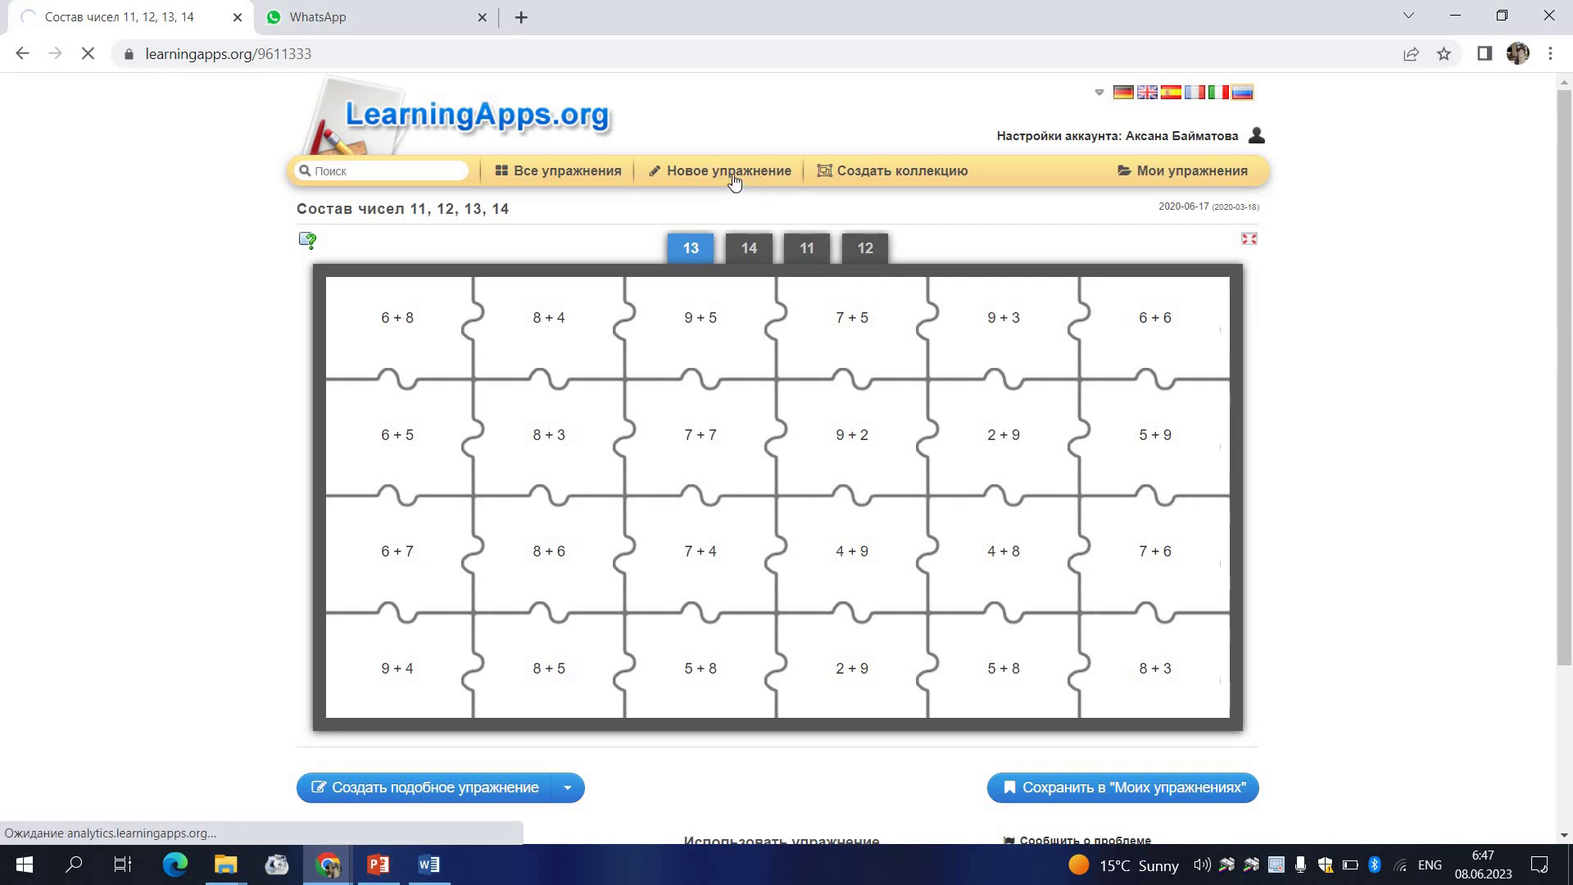
scroll(944, 472, "down", 2)
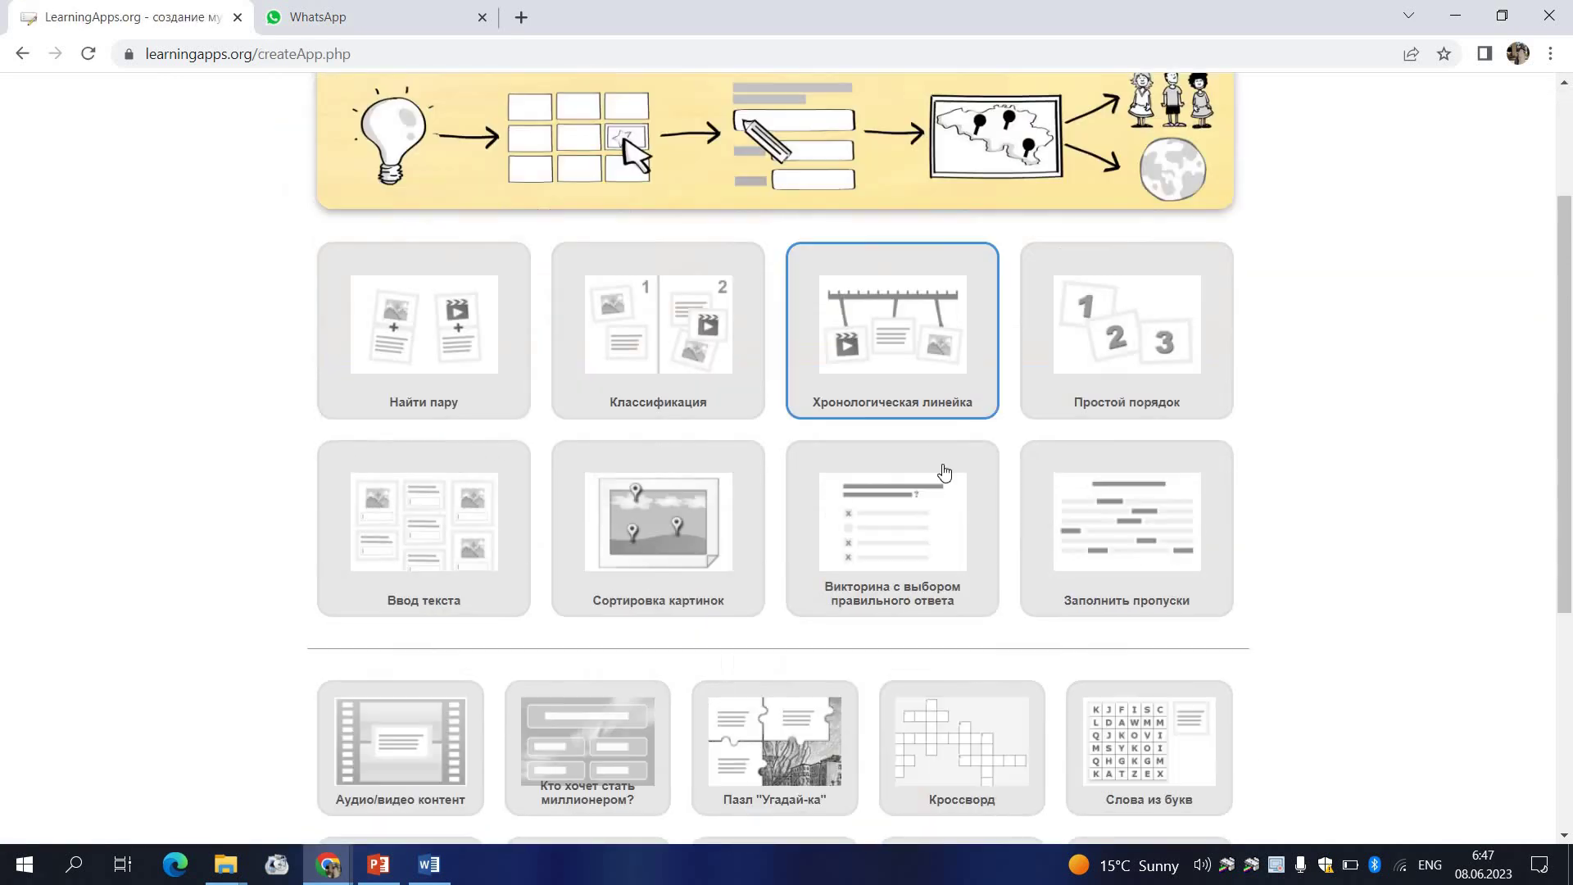
scroll(944, 473, "down", 5)
double_click(966, 447)
left_click_drag(965, 447, 1065, 364)
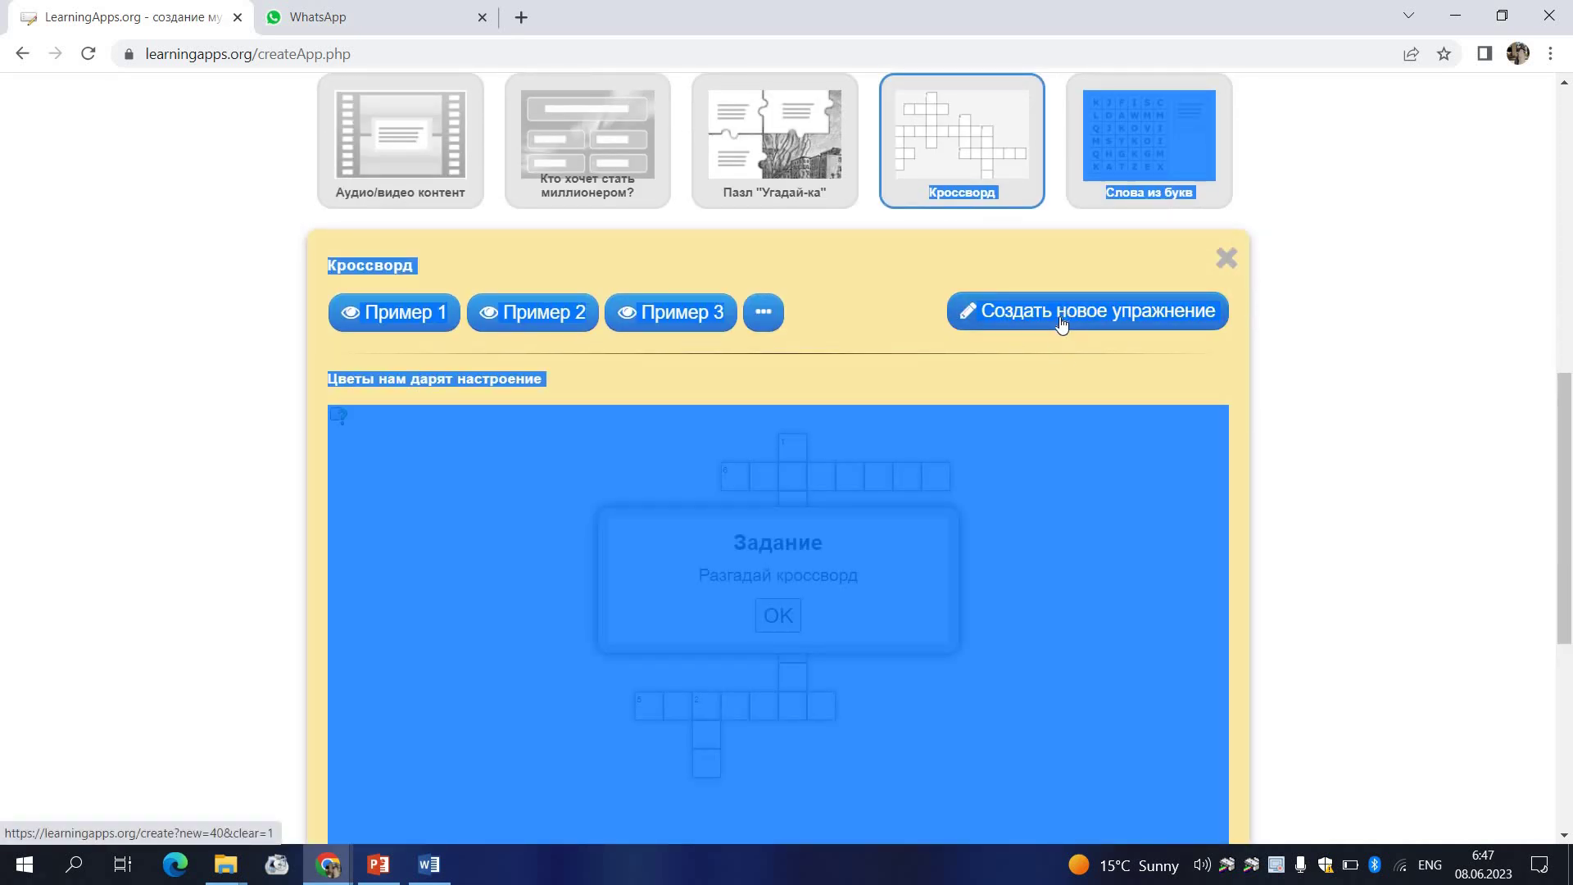
left_click(1063, 320)
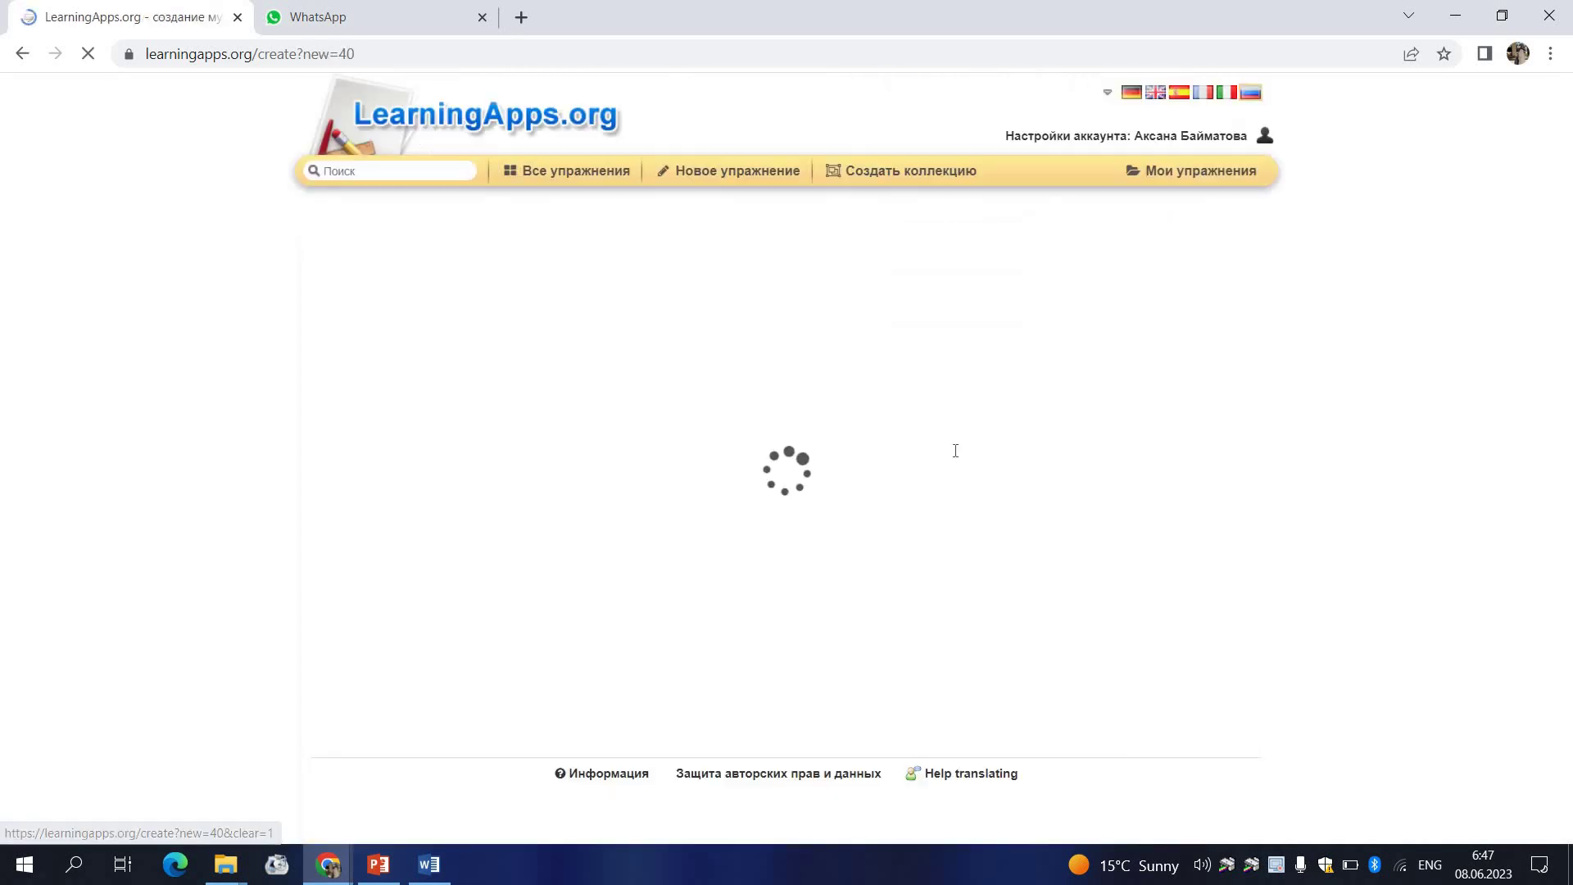
Replace the placeholder exercise title with "Кругозордук суроолор", using the Kyrgyz keyboard layout.
left_click(608, 482)
left_click(460, 270)
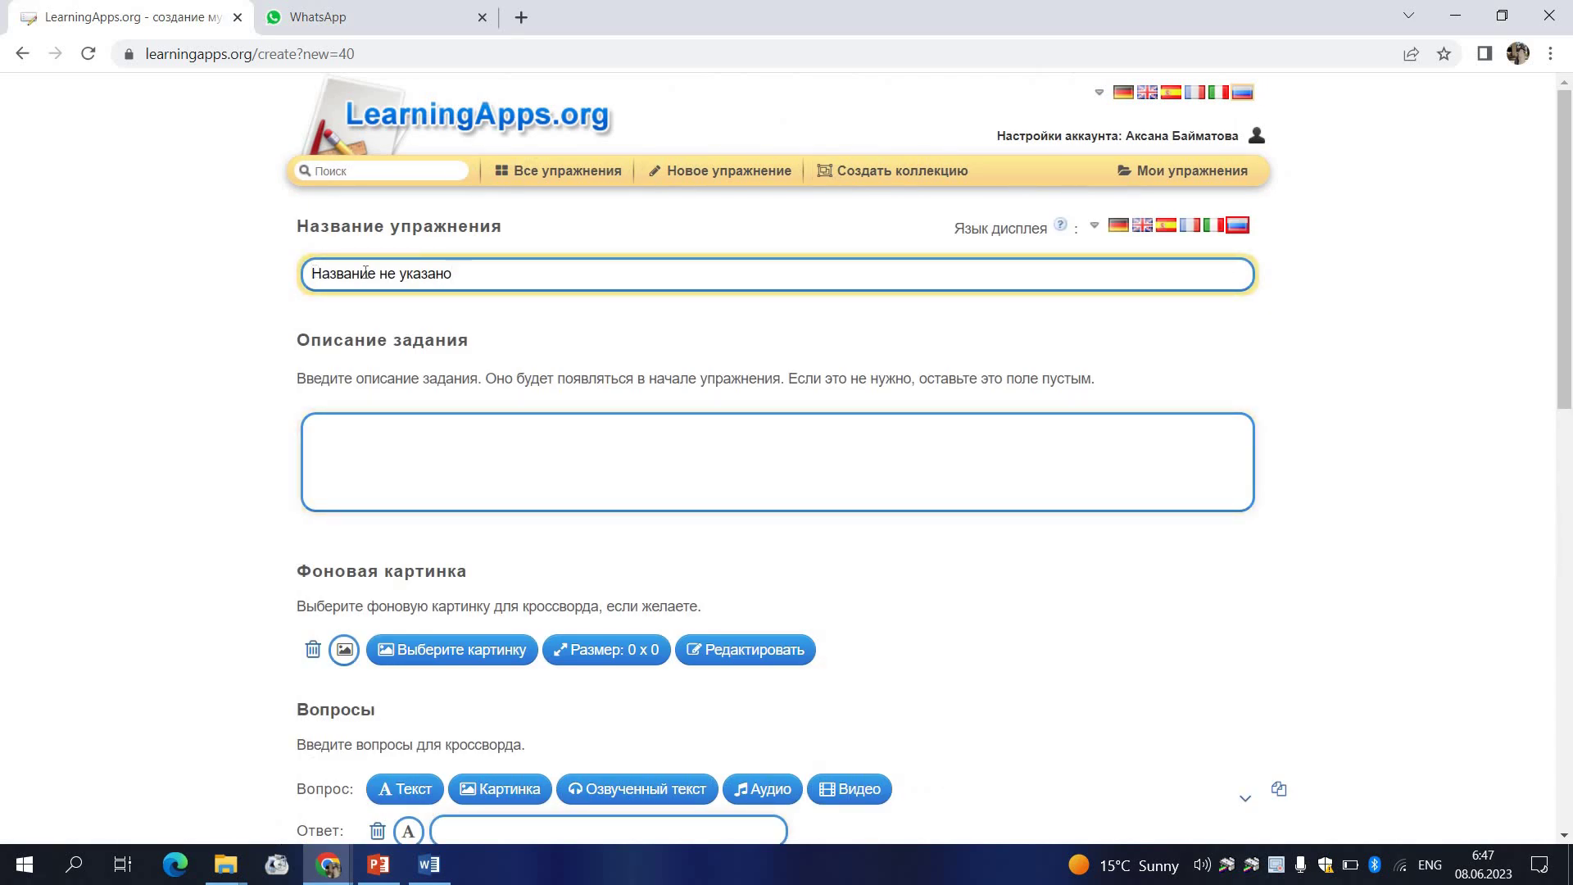
left_click_drag(311, 274, 463, 272)
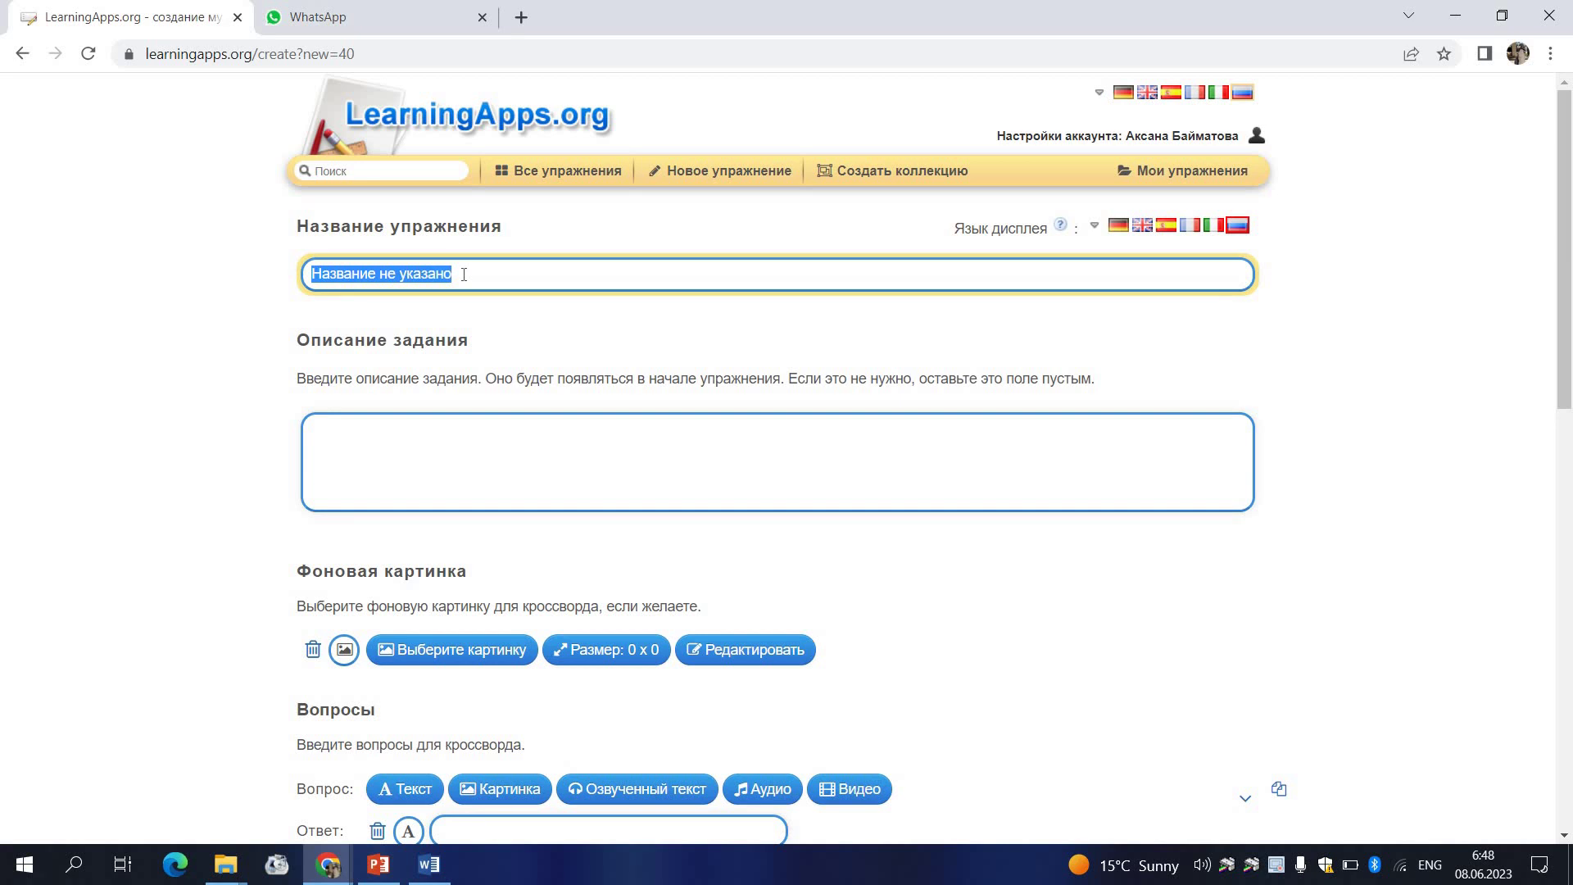
type("Rheu")
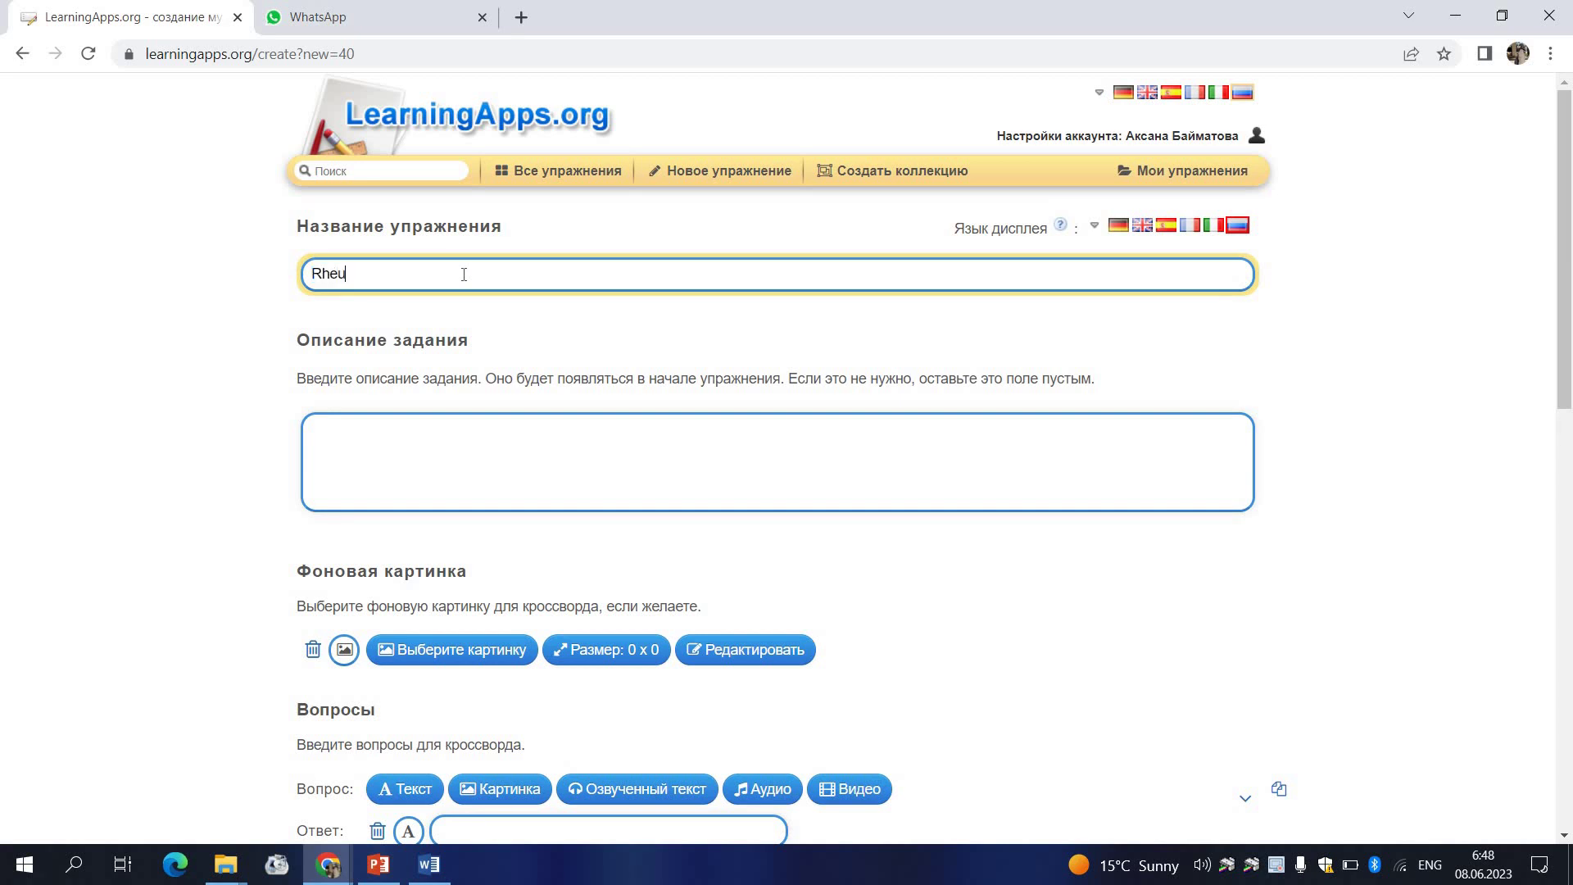
type("jpjhle")
key("BackSpace")
key("BackSpace")
key("BackSpace")
key("BackSpace")
key("BackSpace")
key("BackSpace")
key("BackSpace")
key("BackSpace")
key("BackSpace")
key("BackSpace")
key("BackSpace")
key("alt+shift")
type("Кругозордук сурооло")
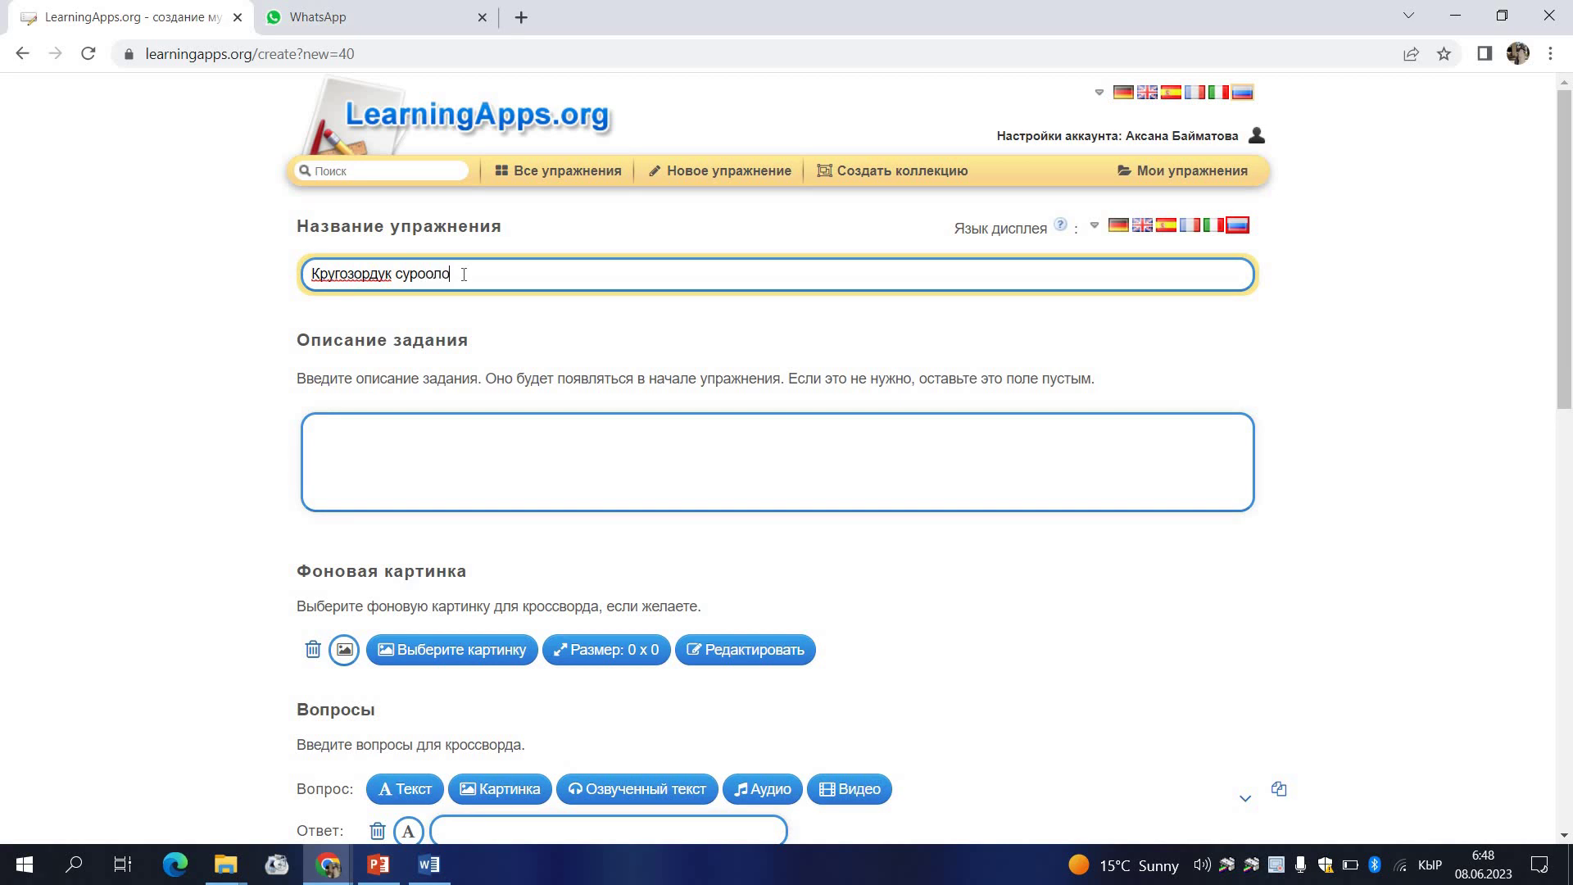
type("р")
Leave the task description empty and open the online image search for the crossword's background picture.
left_click(341, 439)
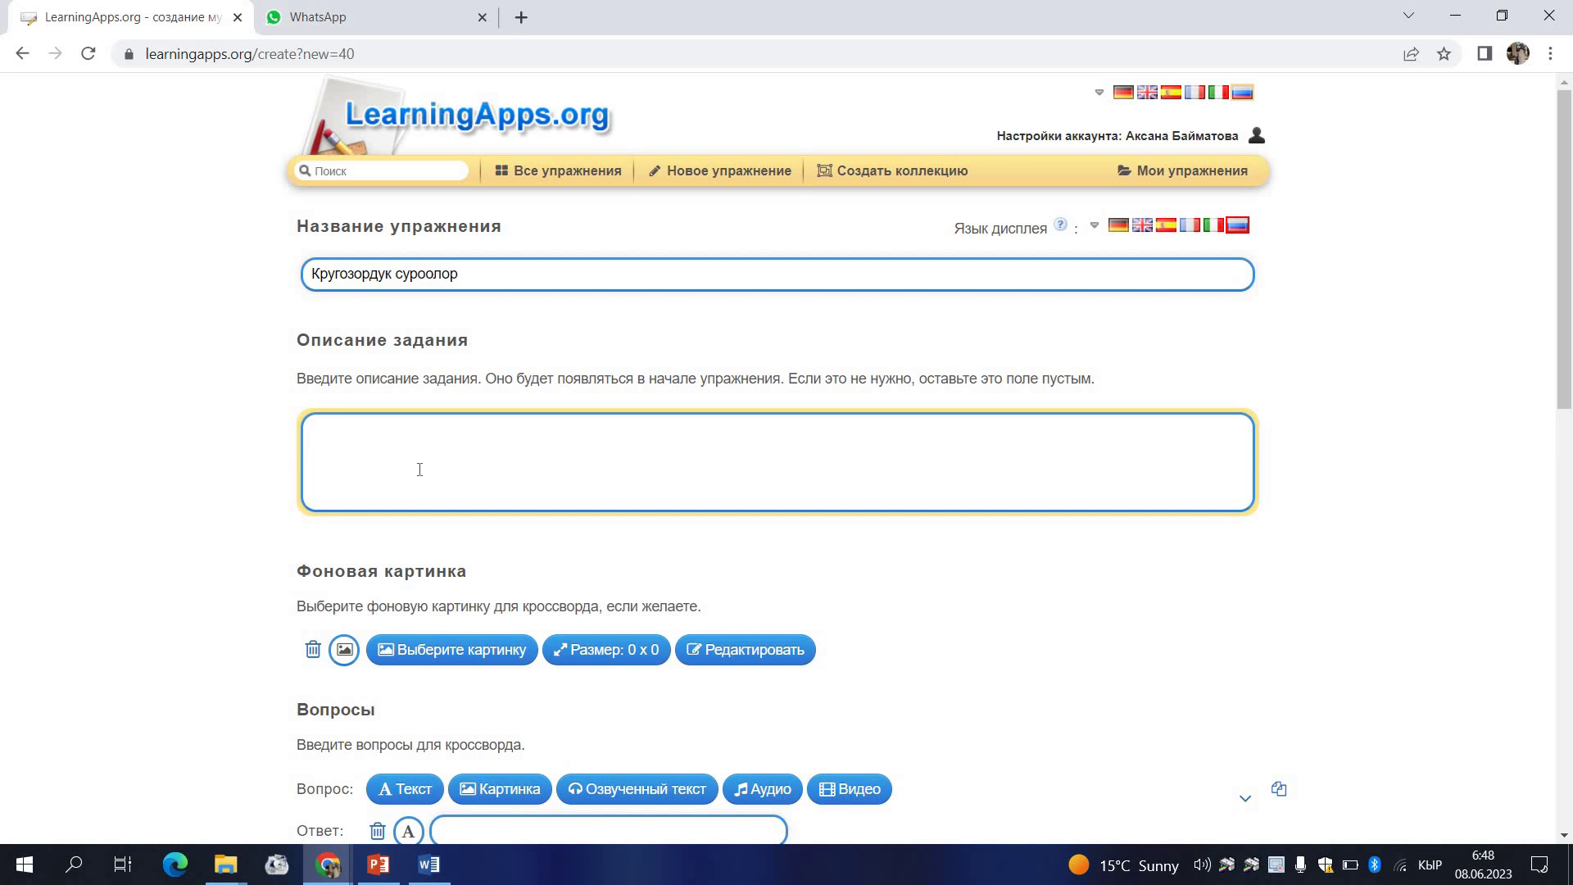
scroll(366, 538, "down", 3)
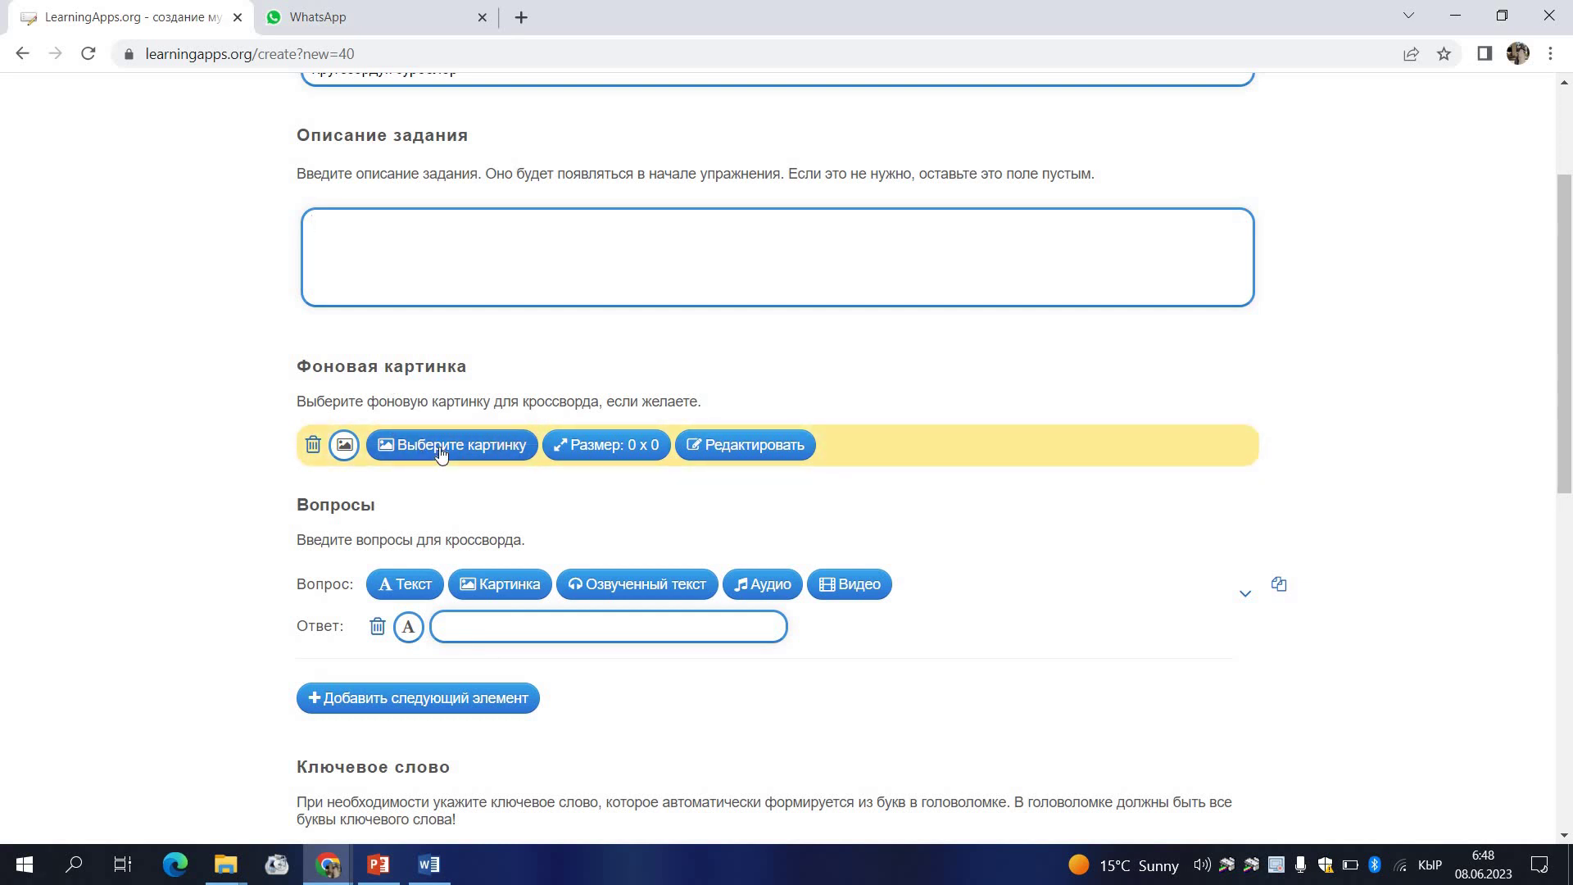
left_click(440, 449)
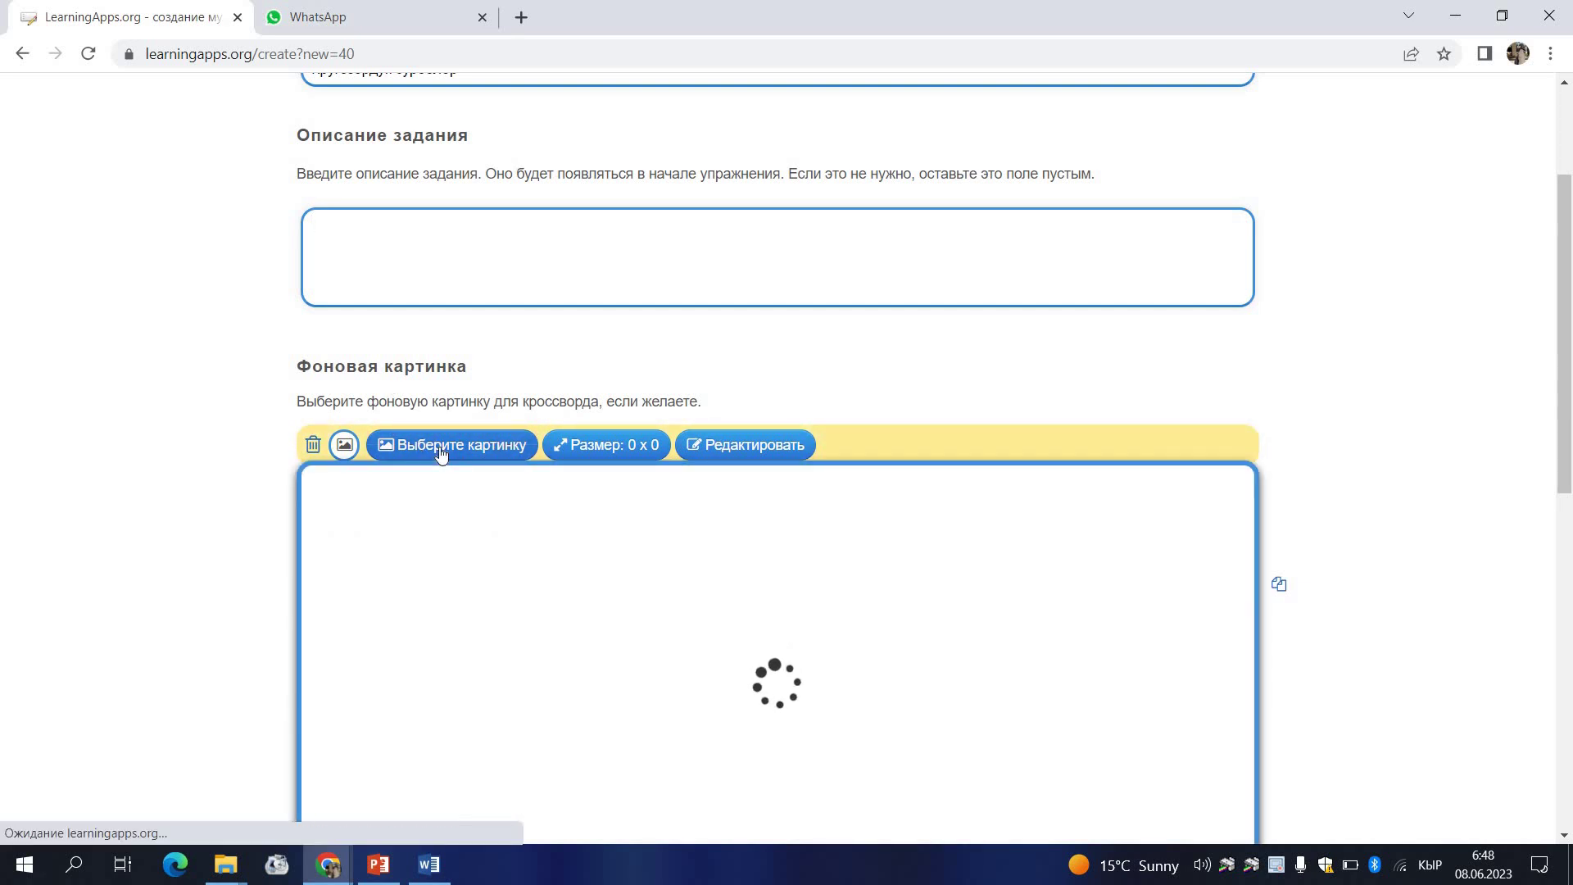
scroll(884, 532, "down", 3)
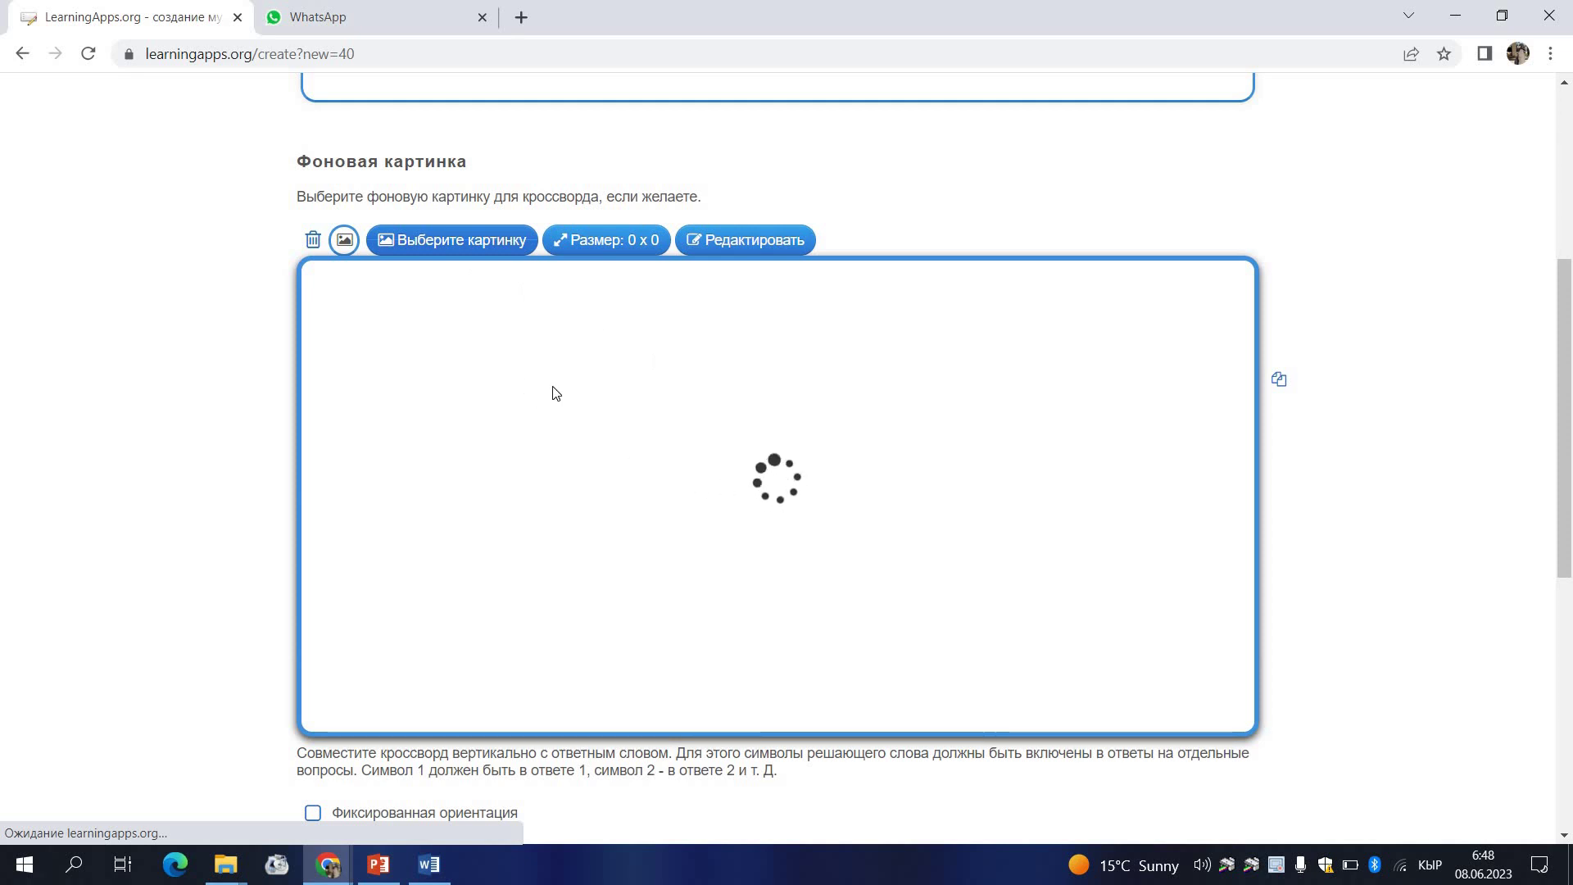
left_click(1403, 874)
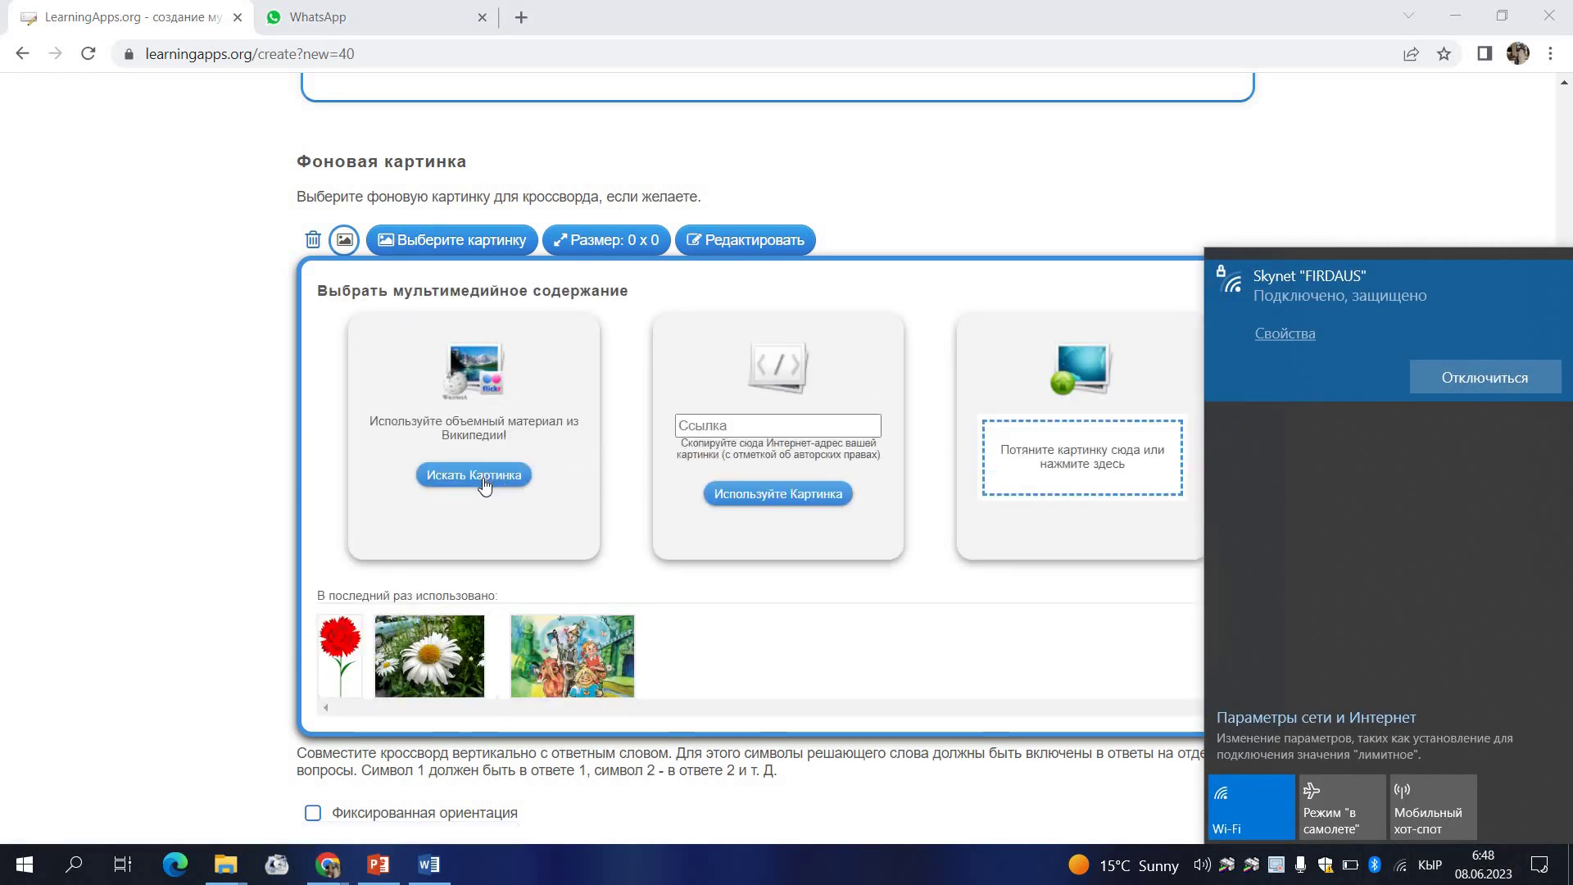
left_click(1207, 165)
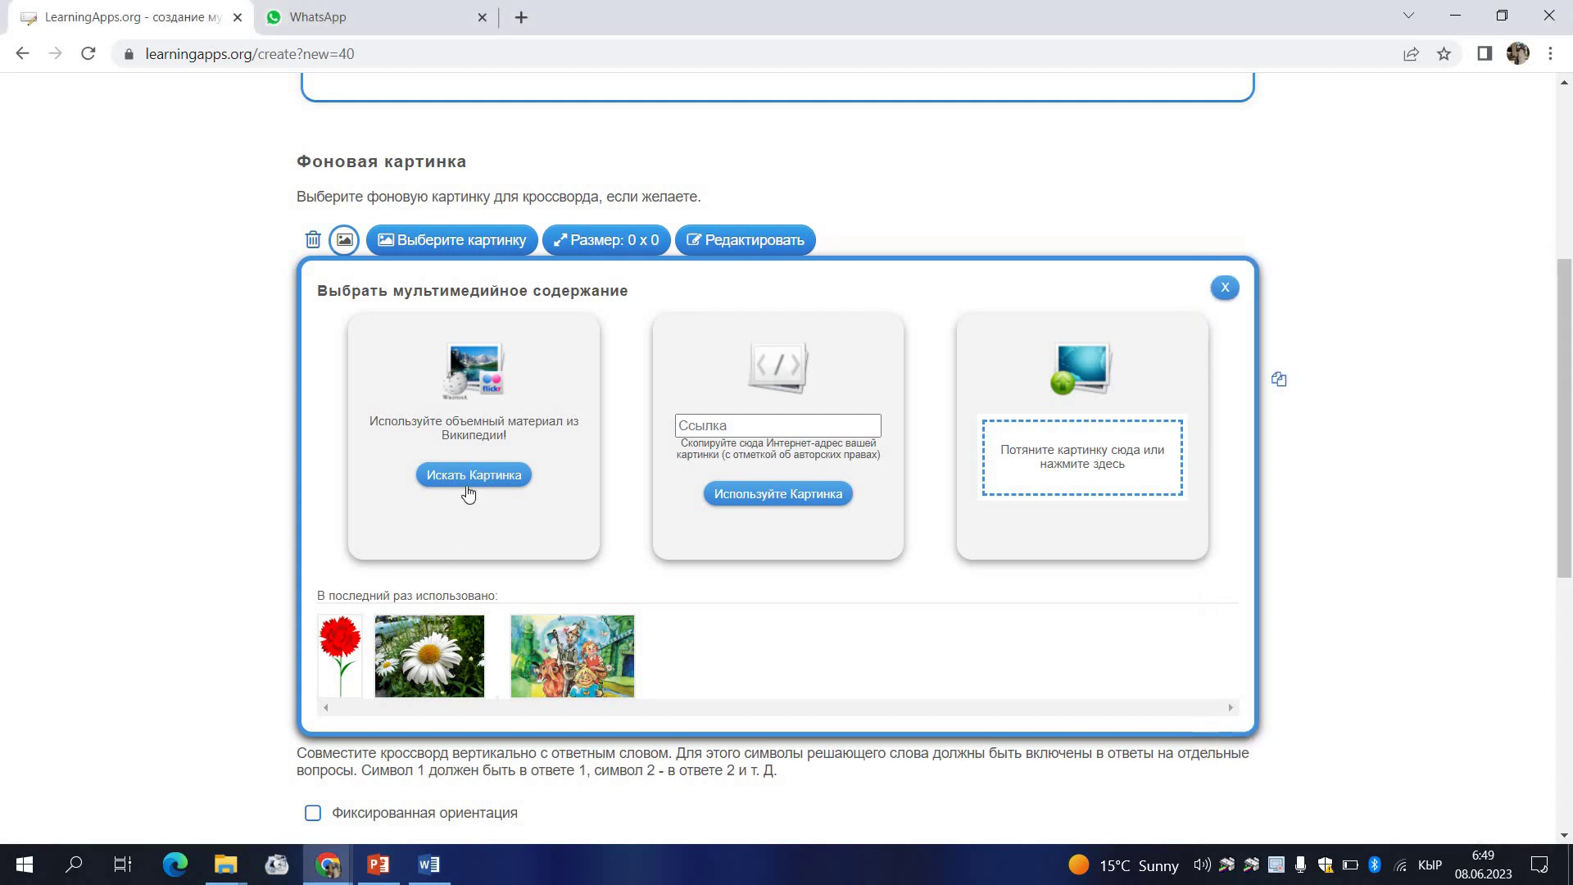
left_click(473, 476)
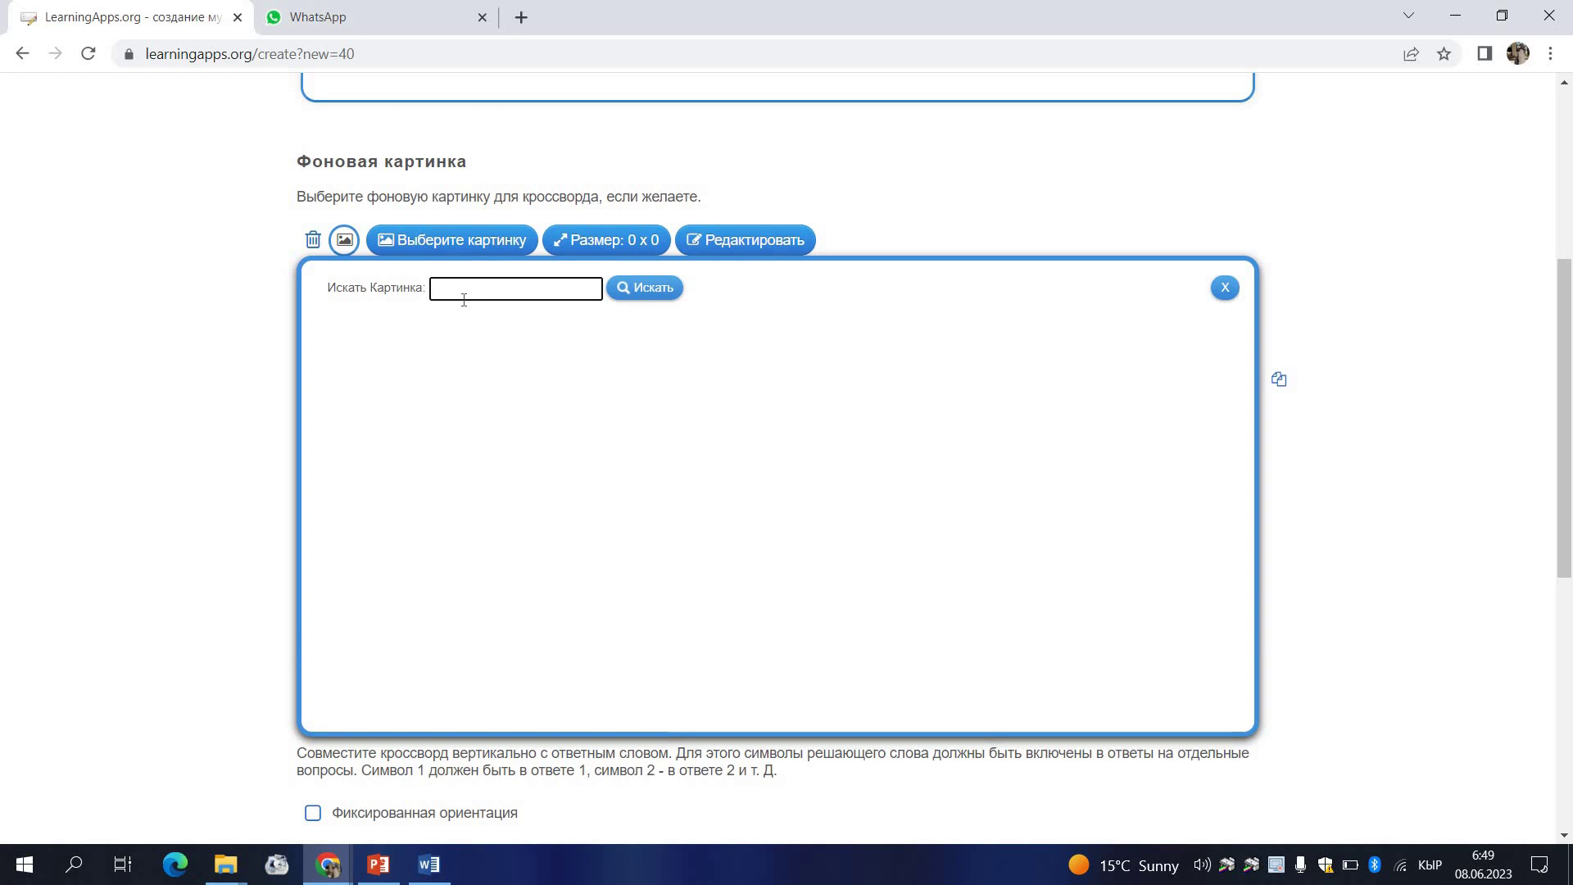
Try searching the online pictures for "акыл ордо", and clear the query.
type("акыл ордо")
key("Return")
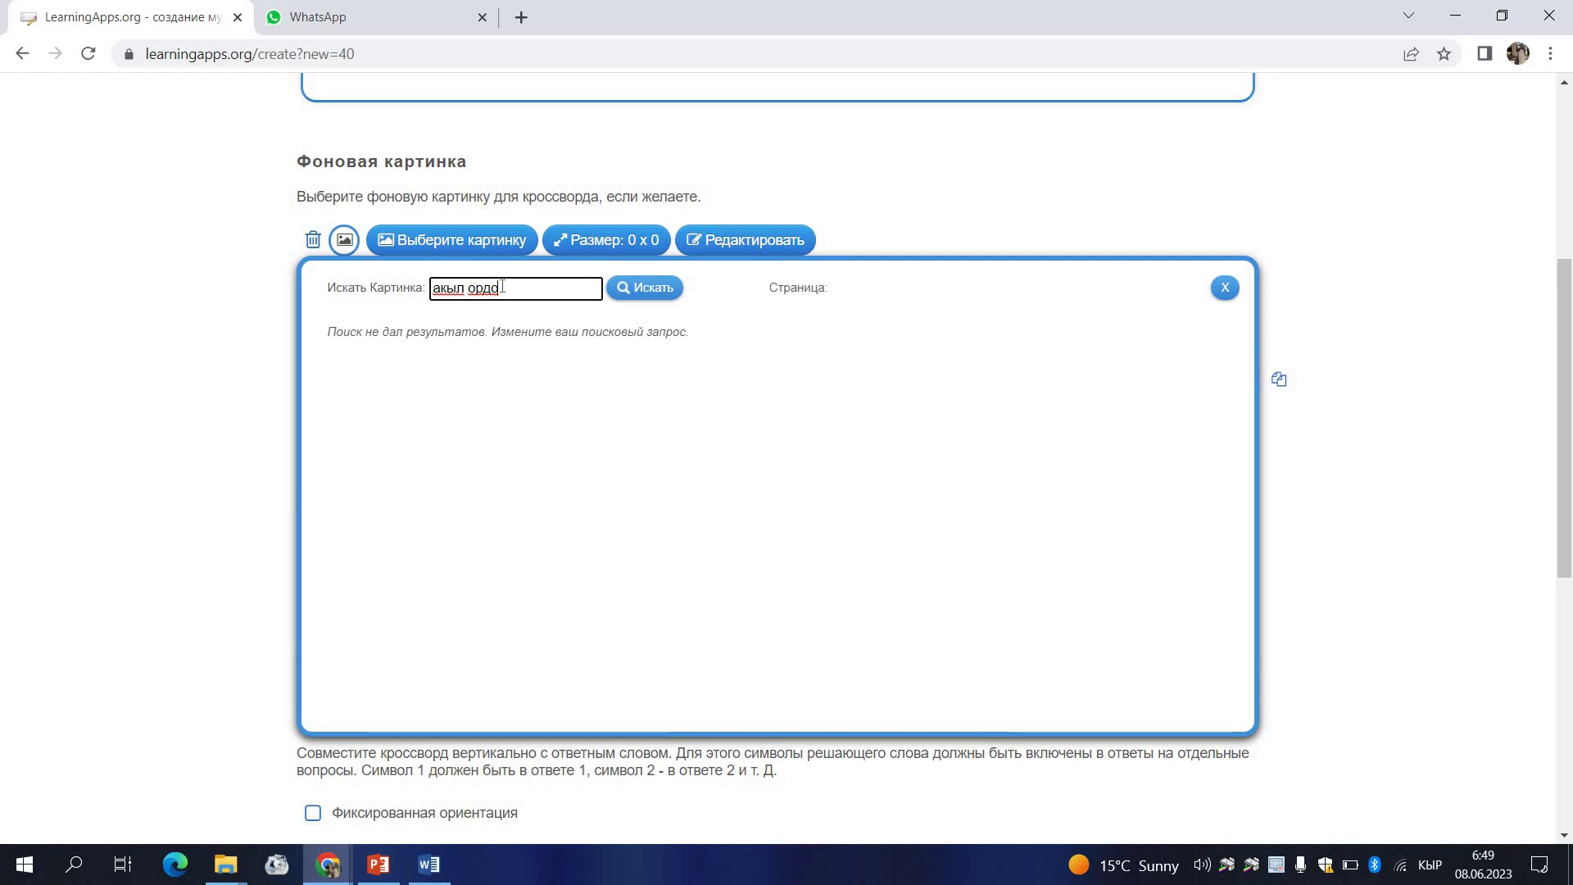
key("BackSpace")
key("BackSpace")
key("BackSpace")
key("BackSpace")
key("BackSpace")
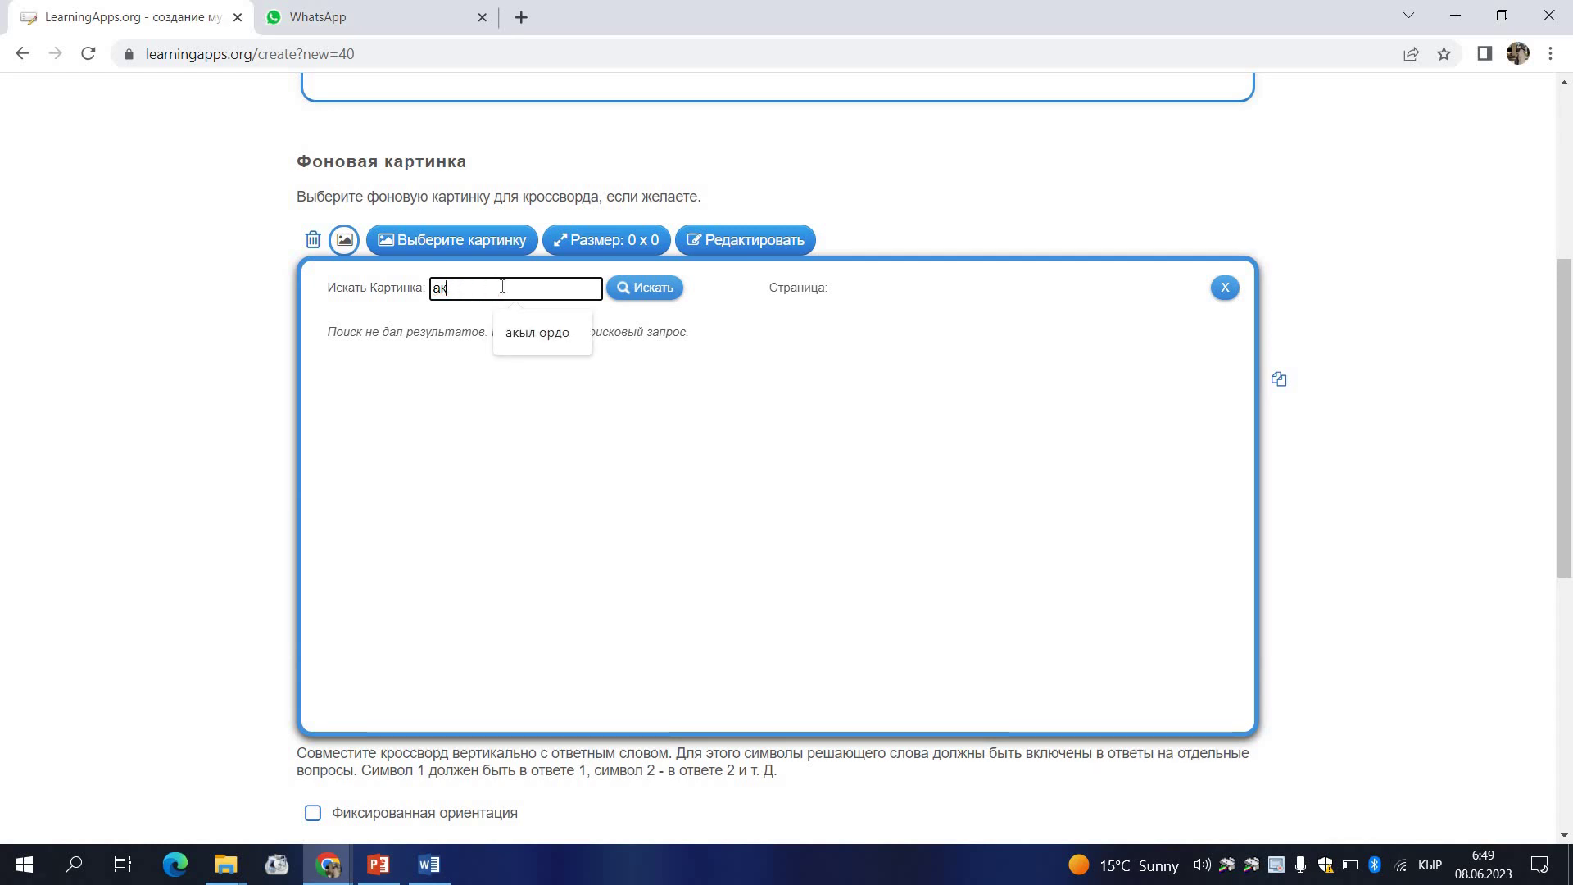
key("BackSpace")
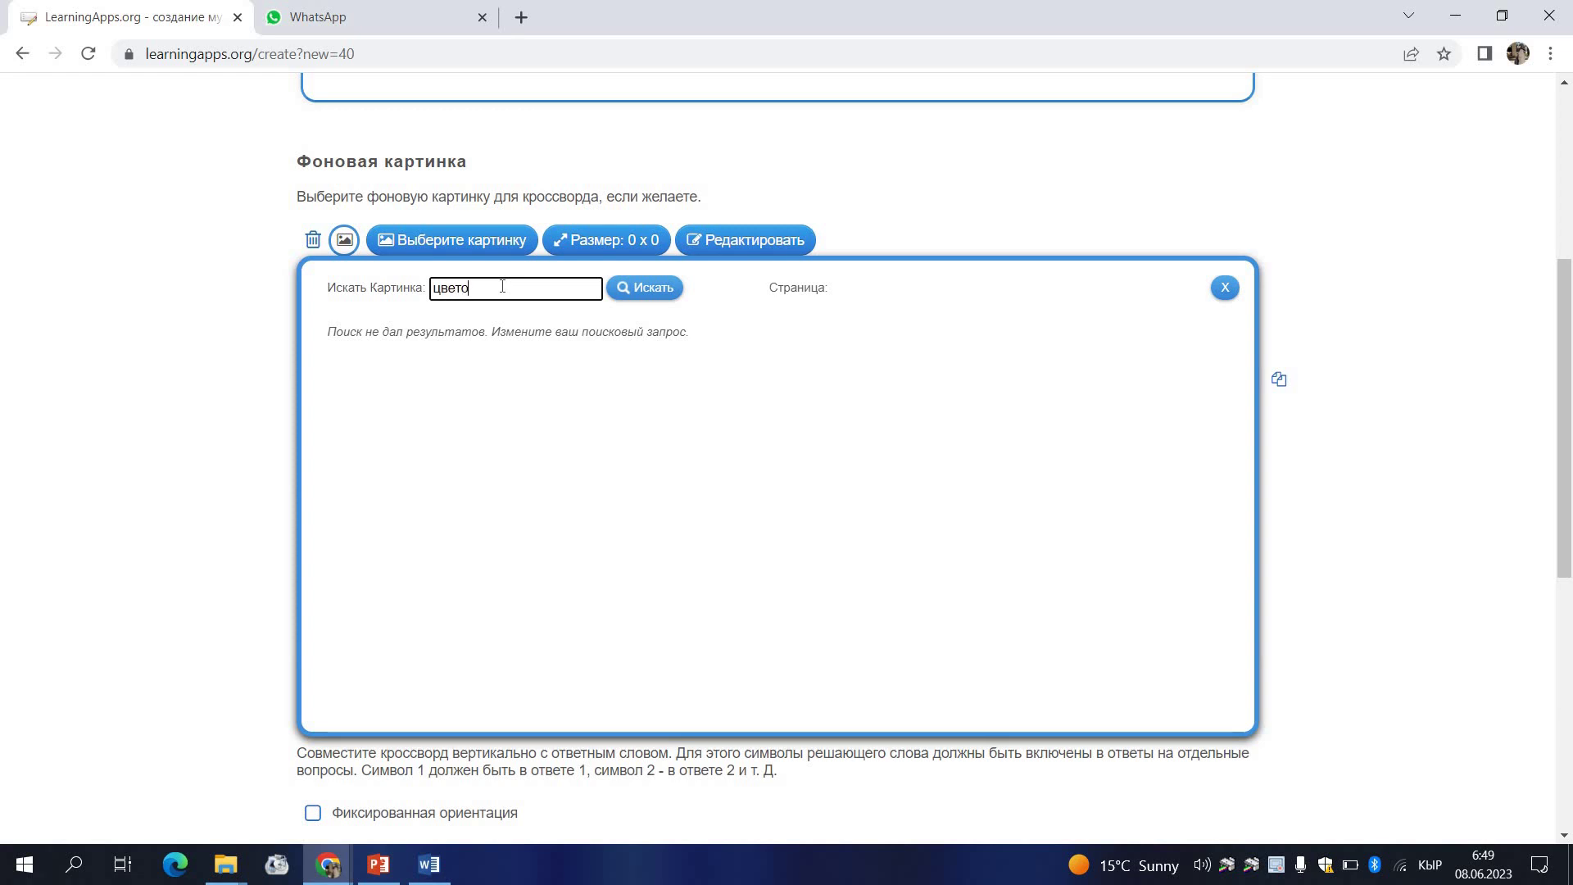
Search the online pictures for "цветок" and use the pink lotus photo as the crossword's background.
key("Return")
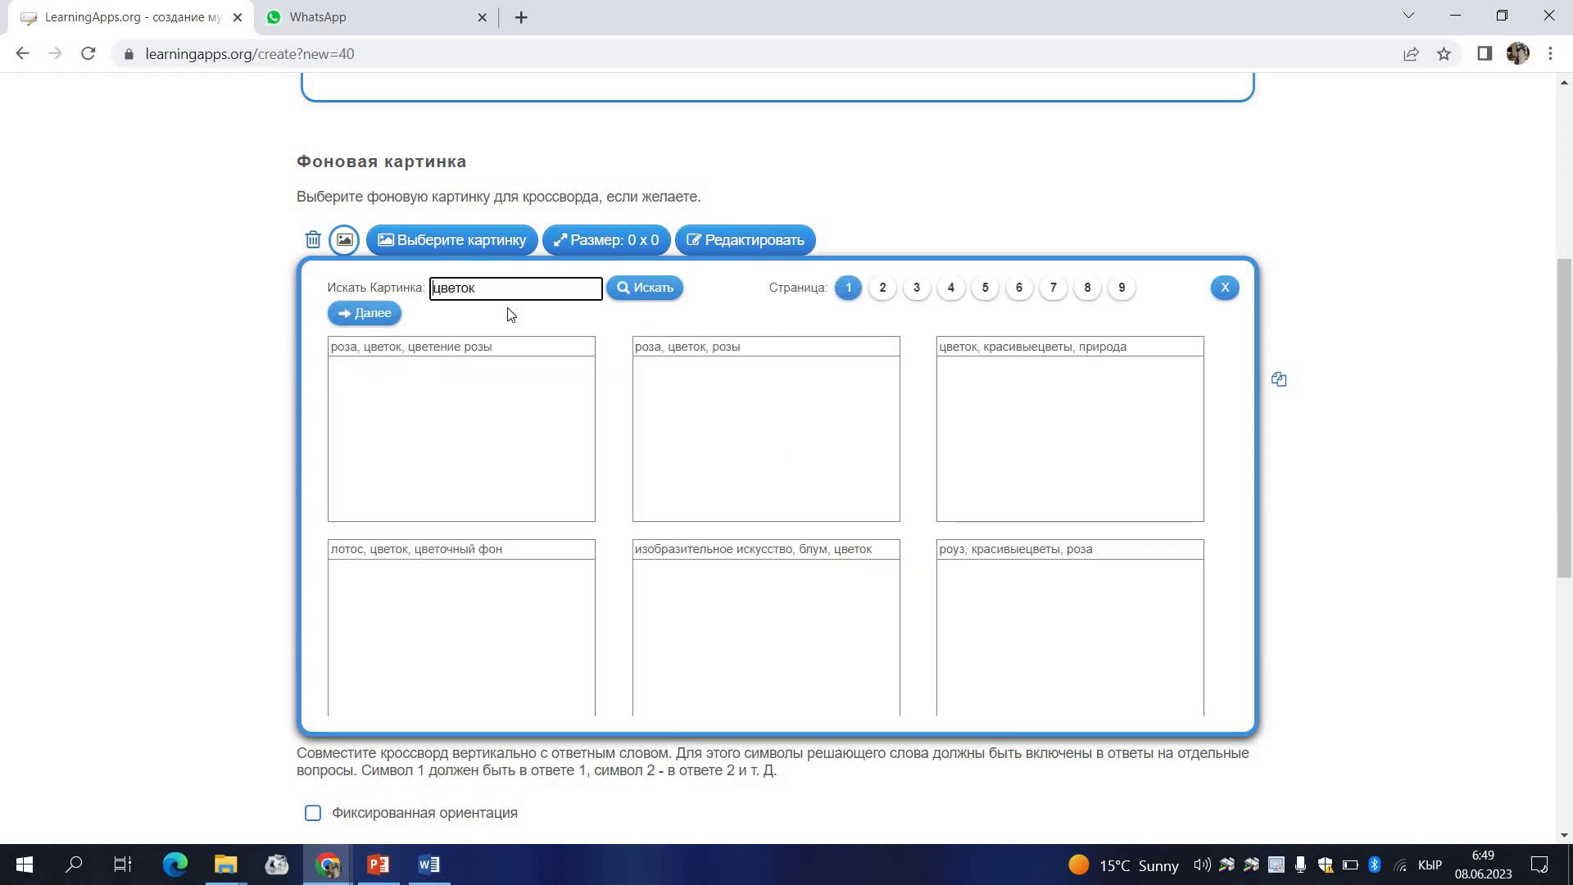
scroll(511, 512, "down", 2)
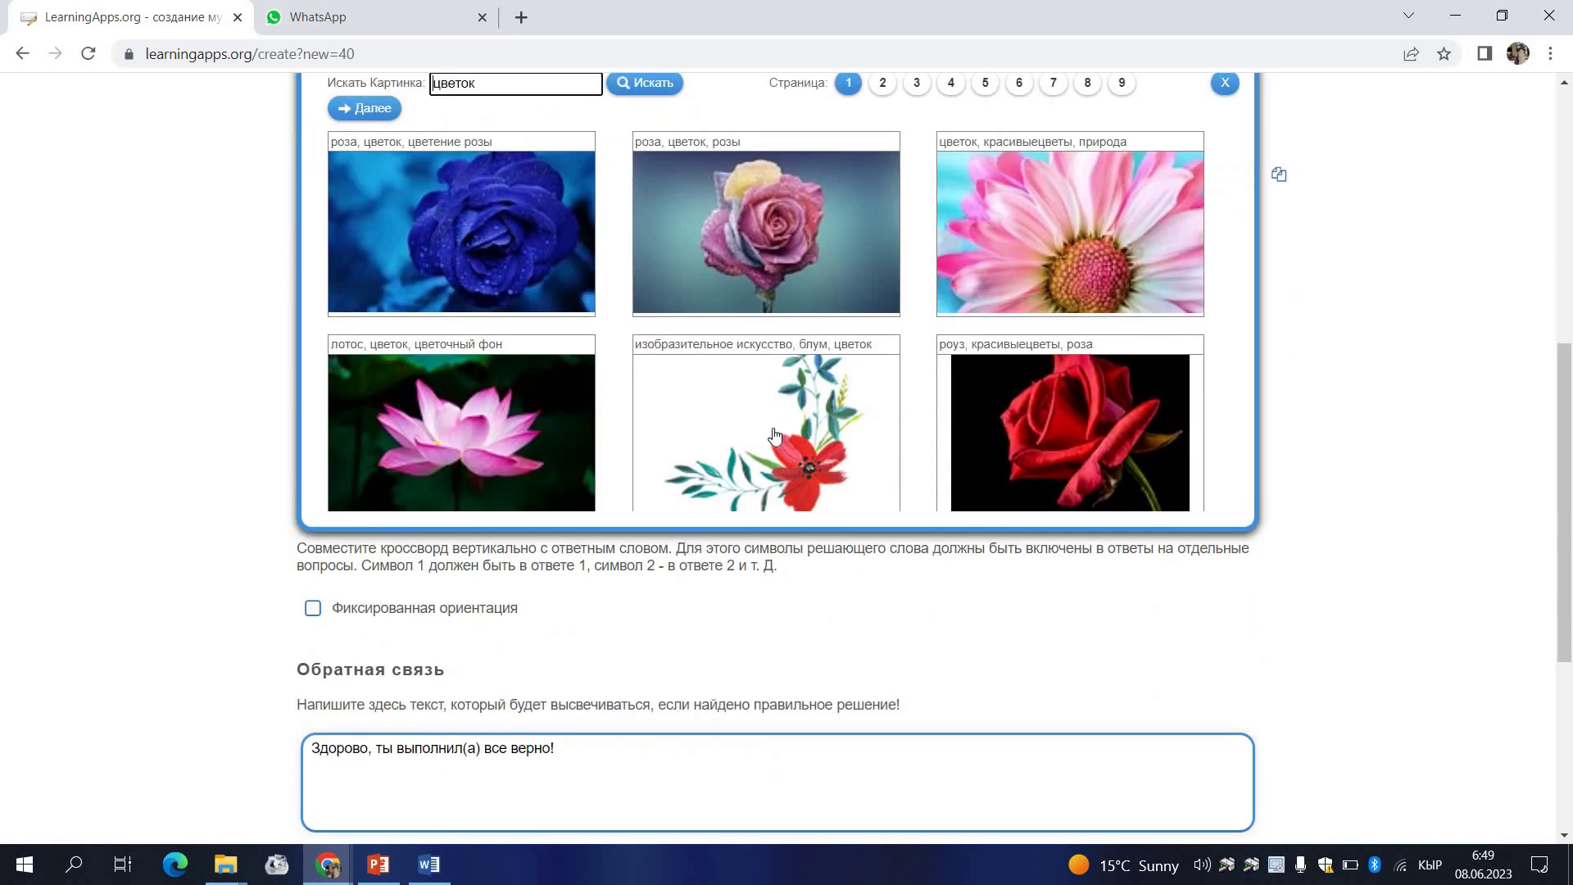
scroll(543, 466, "up", 4)
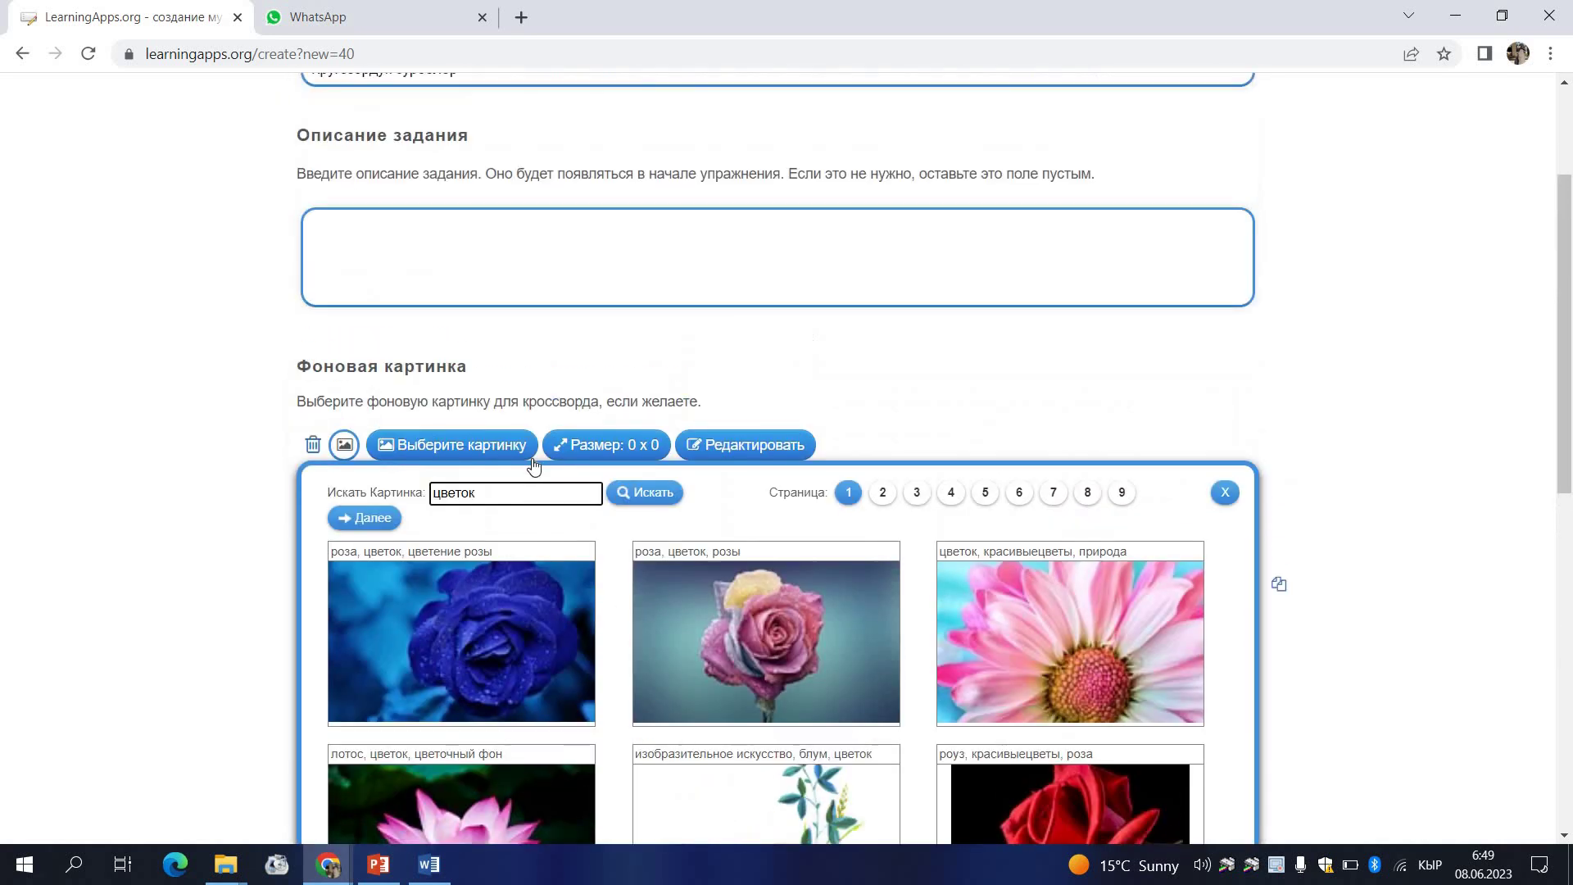
scroll(532, 459, "down", 4)
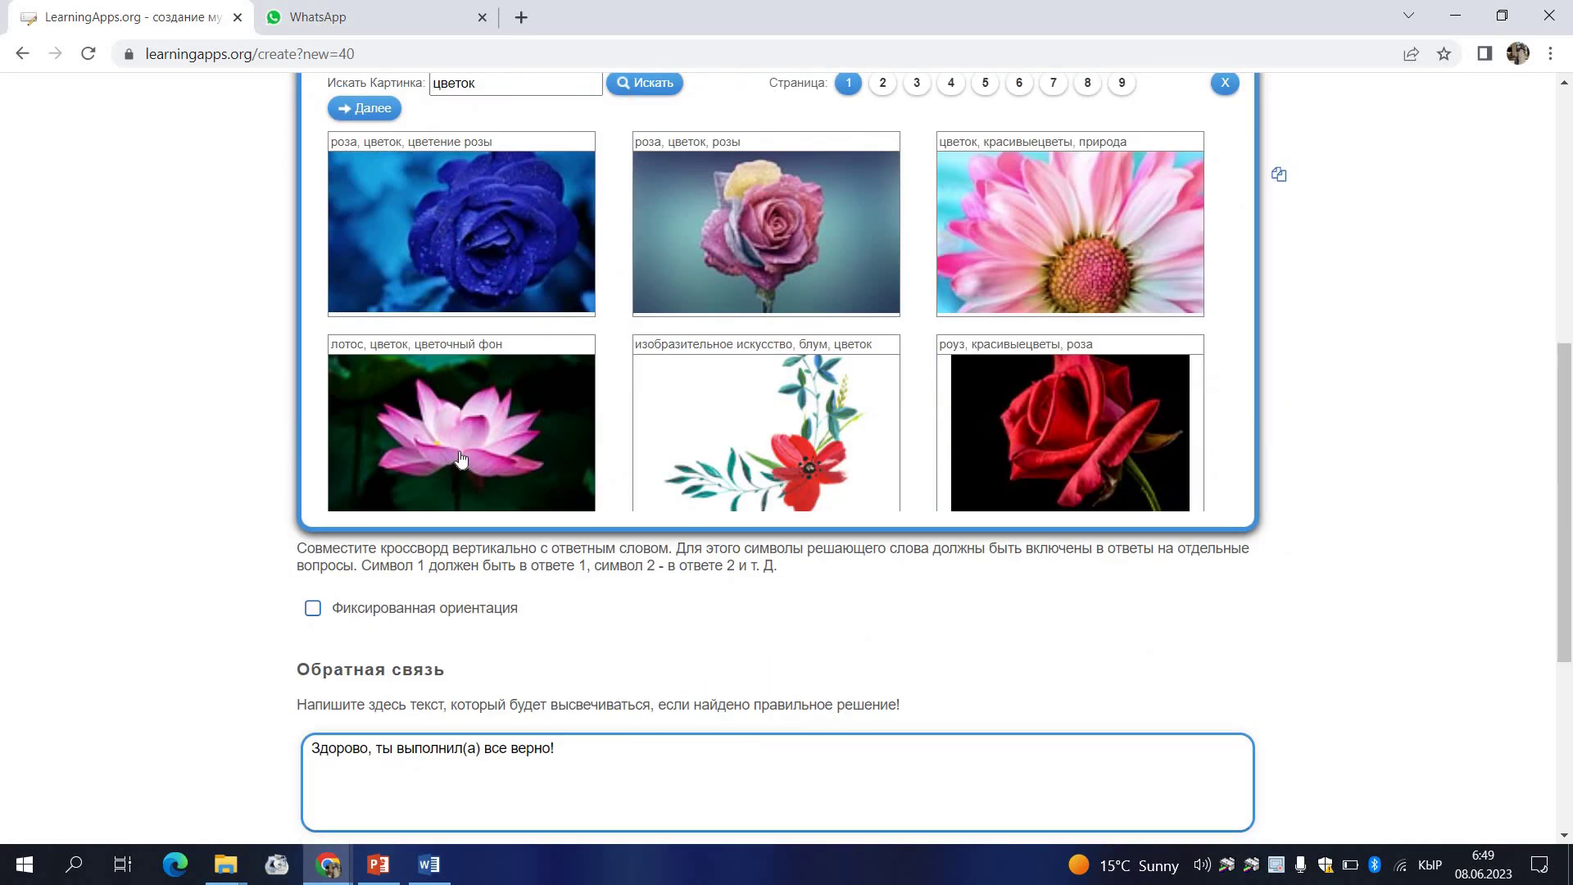
left_click(460, 459)
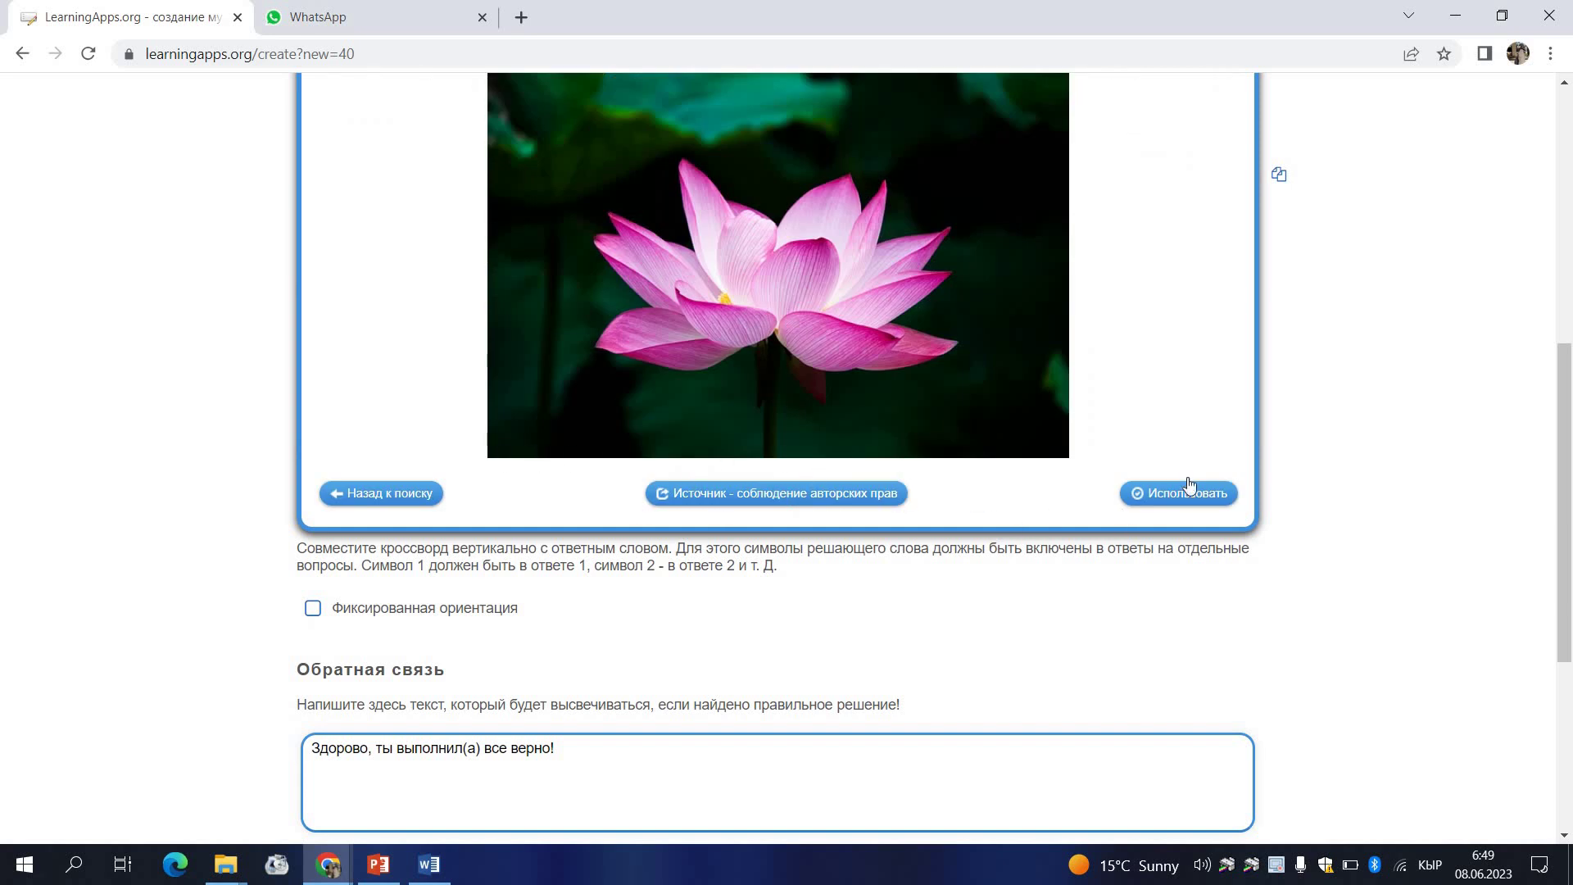
scroll(1103, 576, "up", 1)
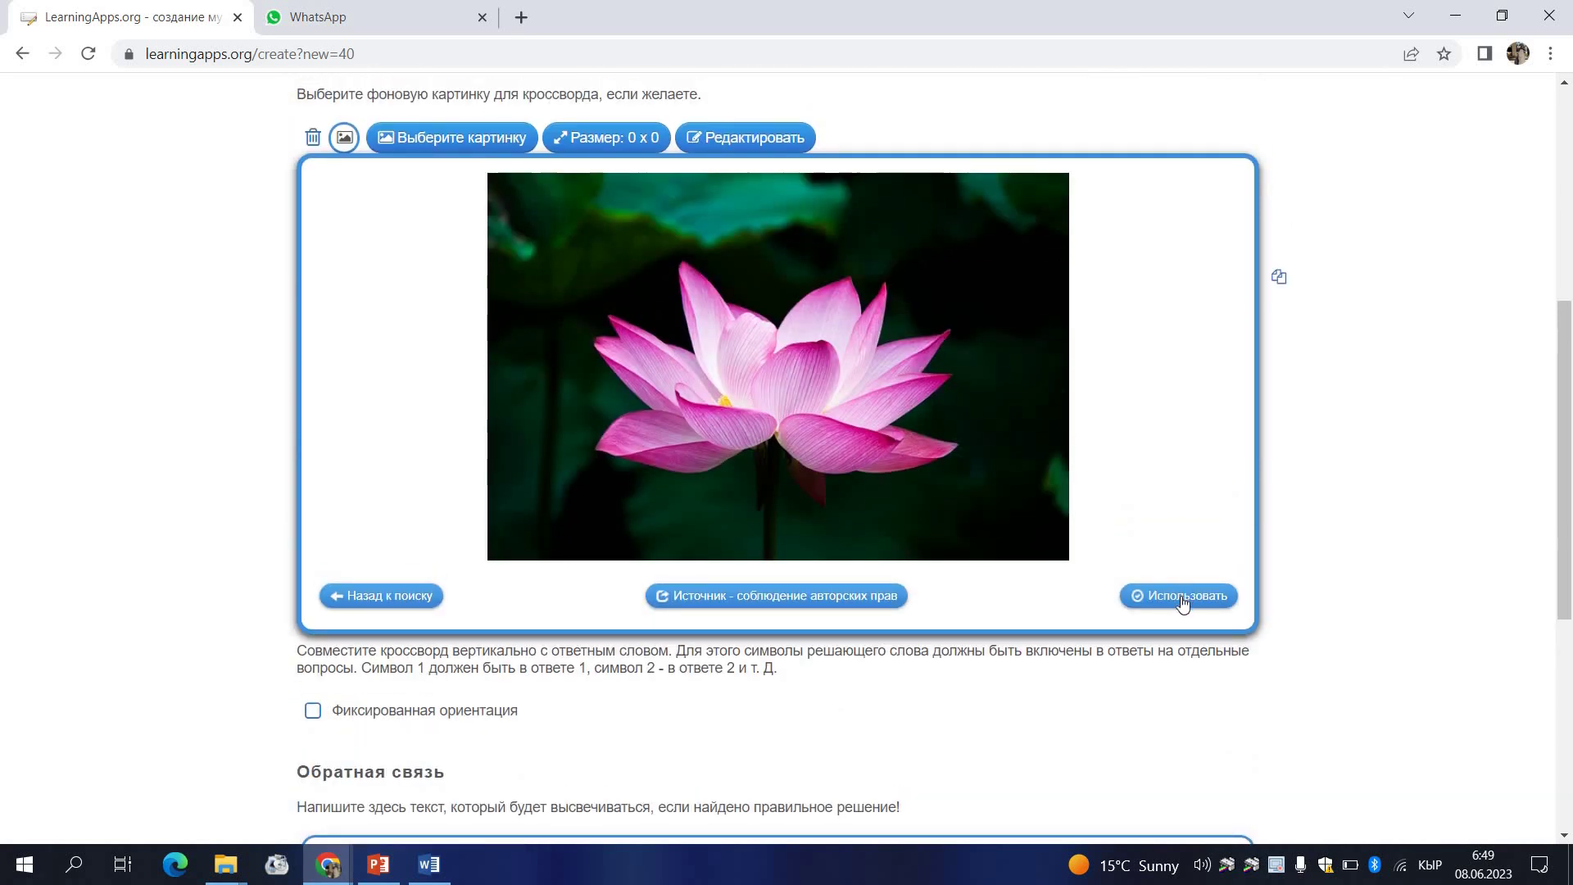
left_click(1180, 596)
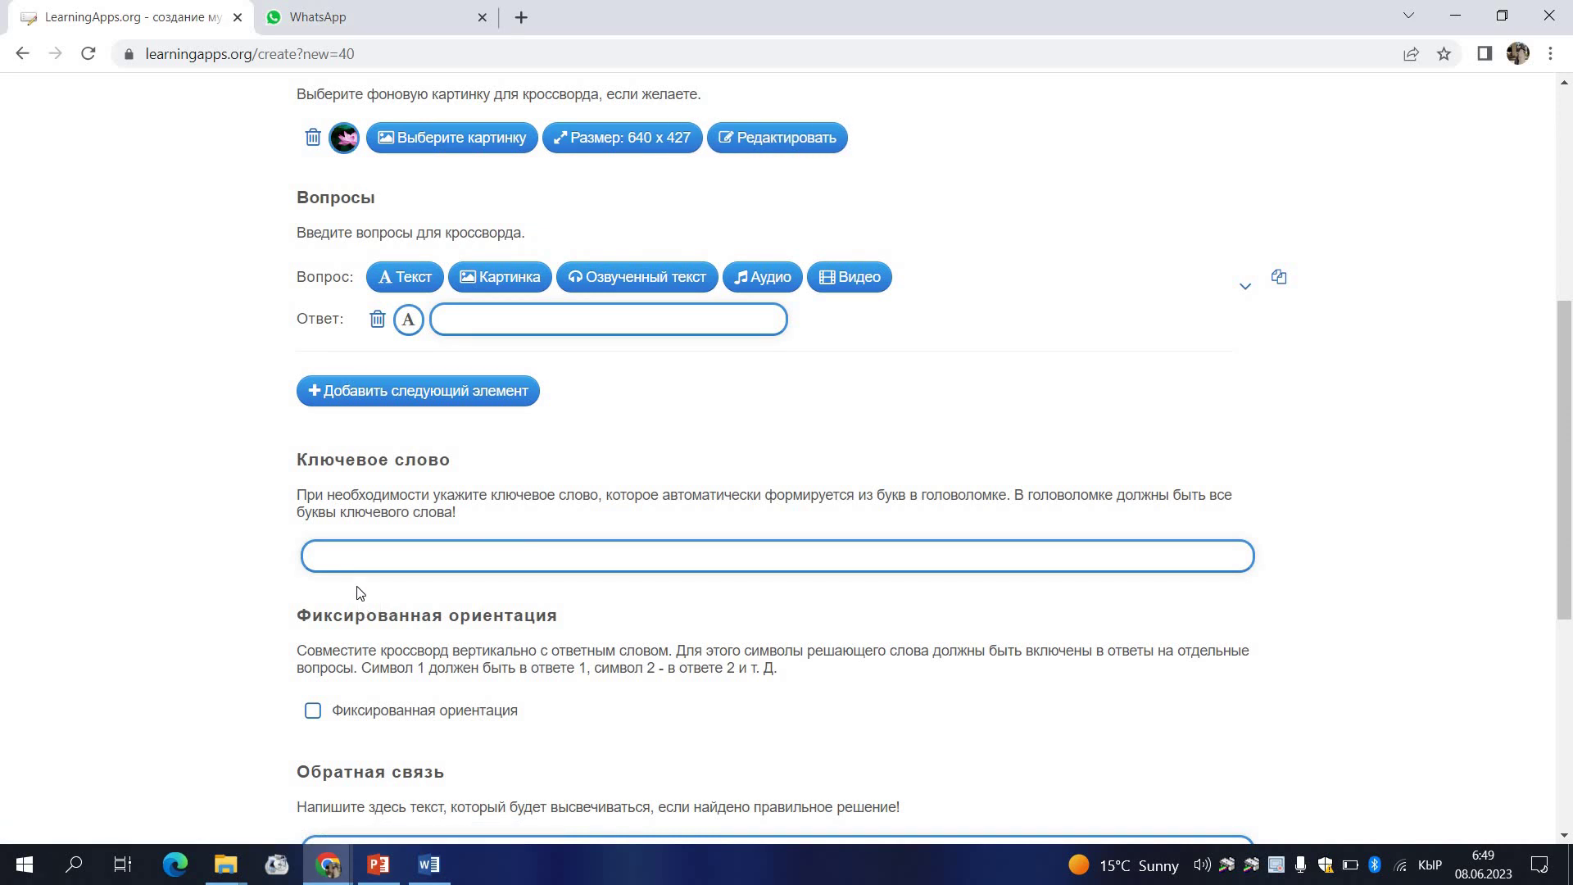
Make the first crossword question a text question and copy item 53, "Экиге бөлүнбөгөн сандар.", into it from the Word document.
left_click(352, 546)
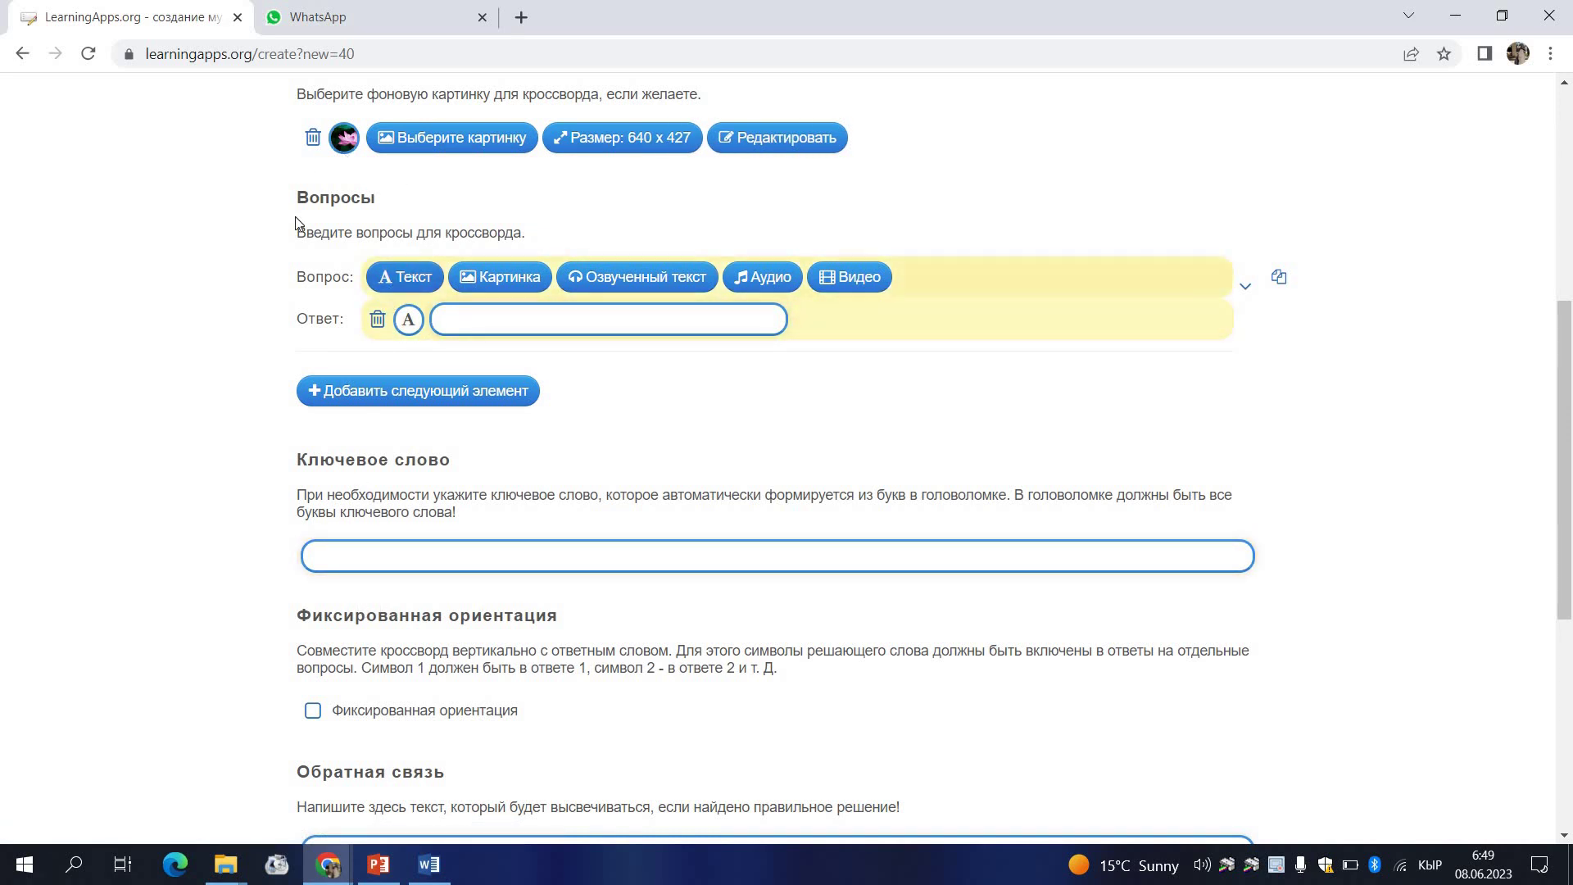
left_click(410, 280)
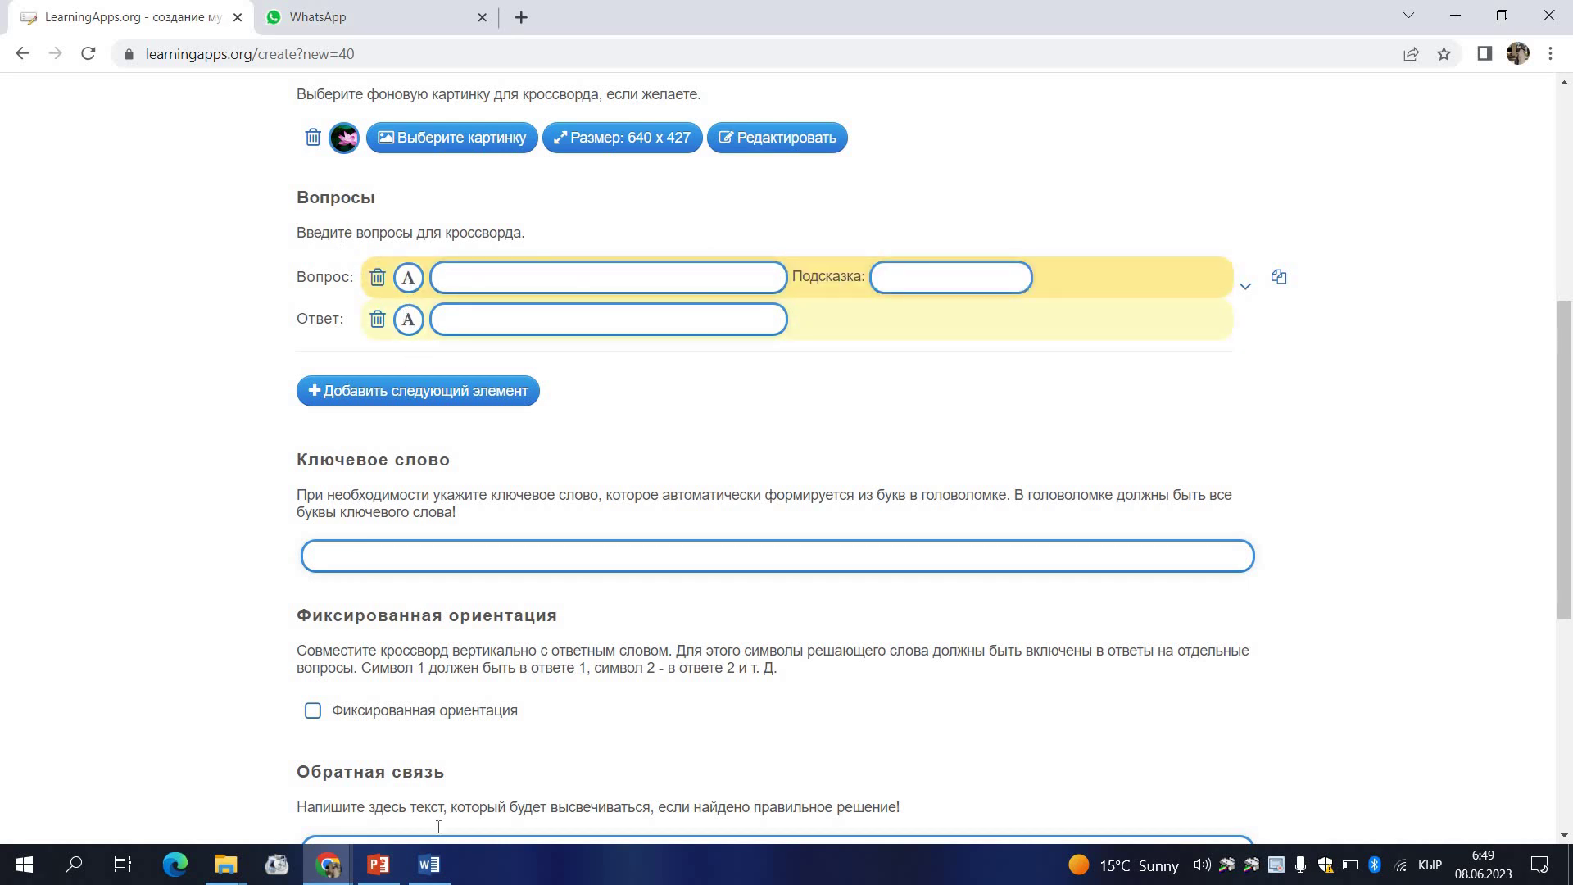
left_click(429, 865)
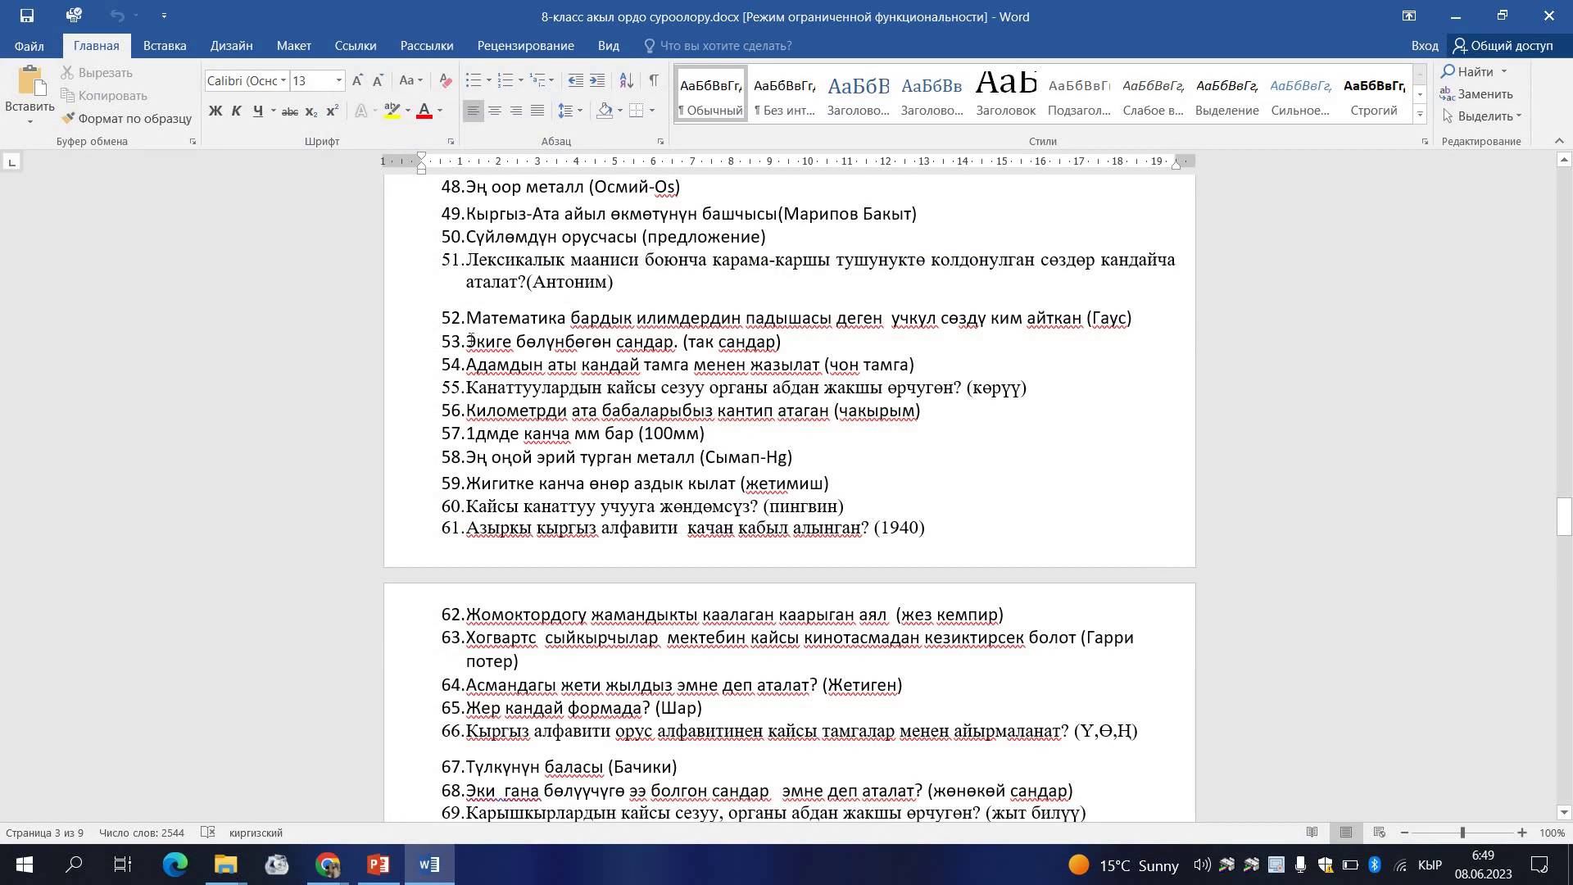
left_click_drag(466, 343, 685, 343)
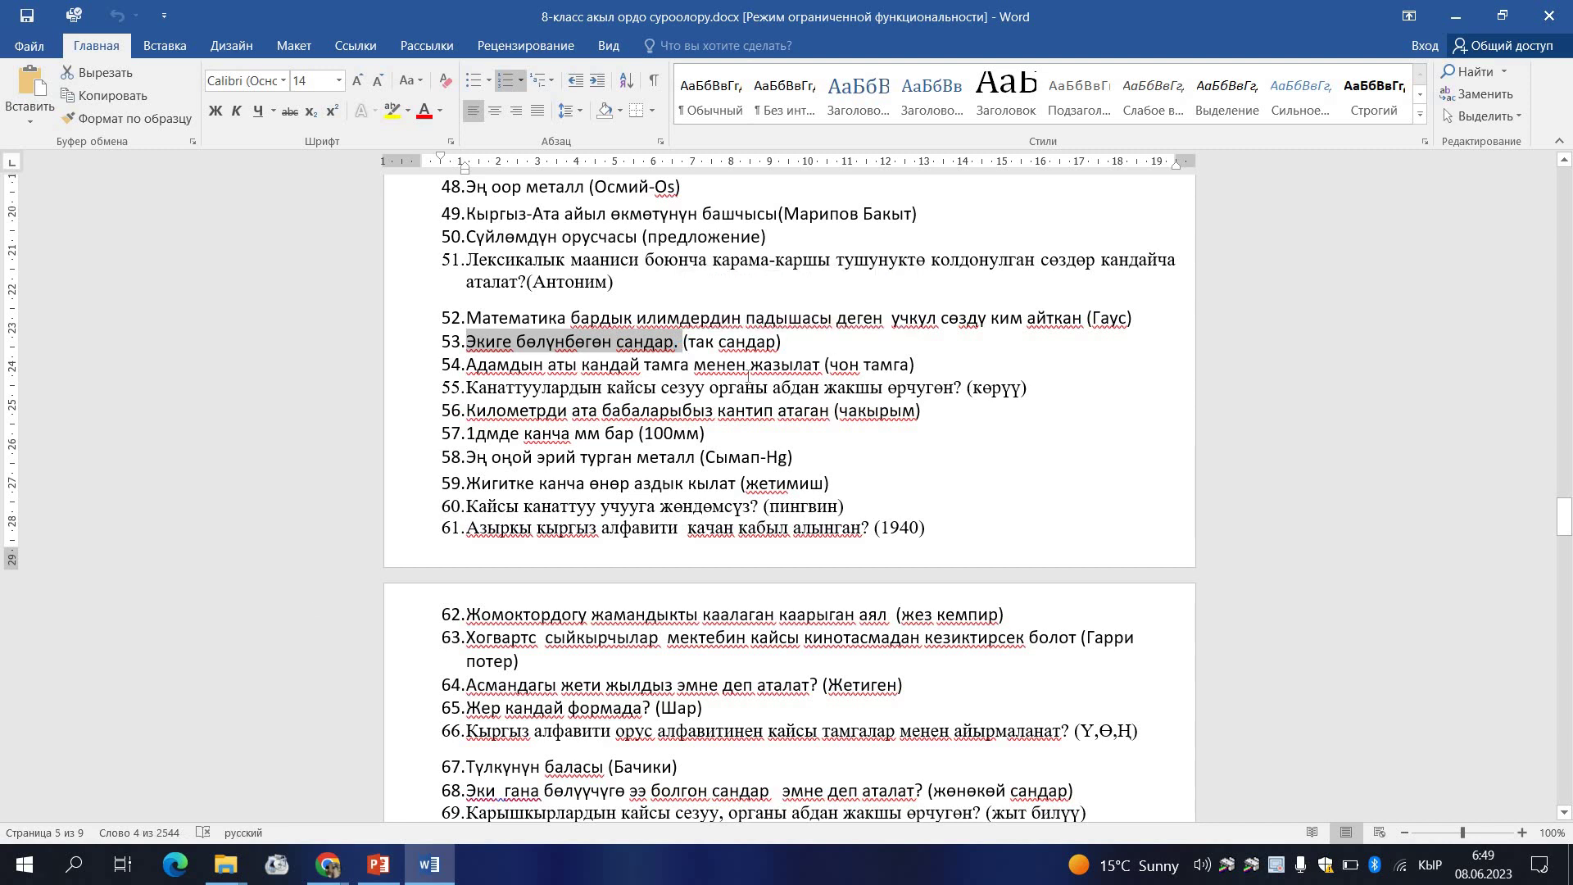
left_click(1456, 16)
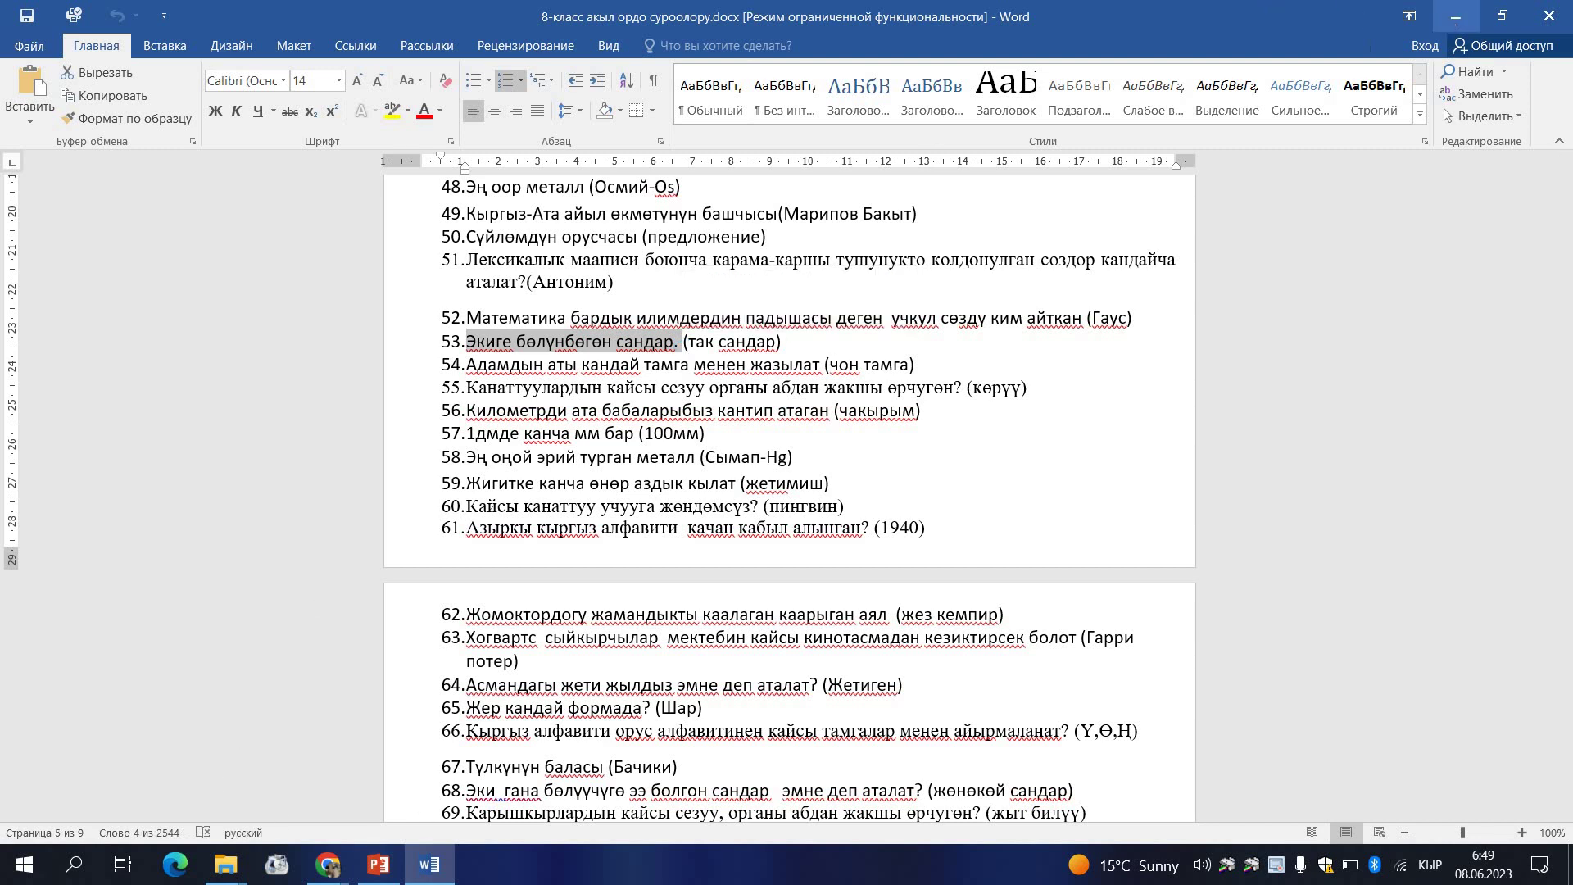
type("53.\tЭкиге бөлүнбөгөн сандар.")
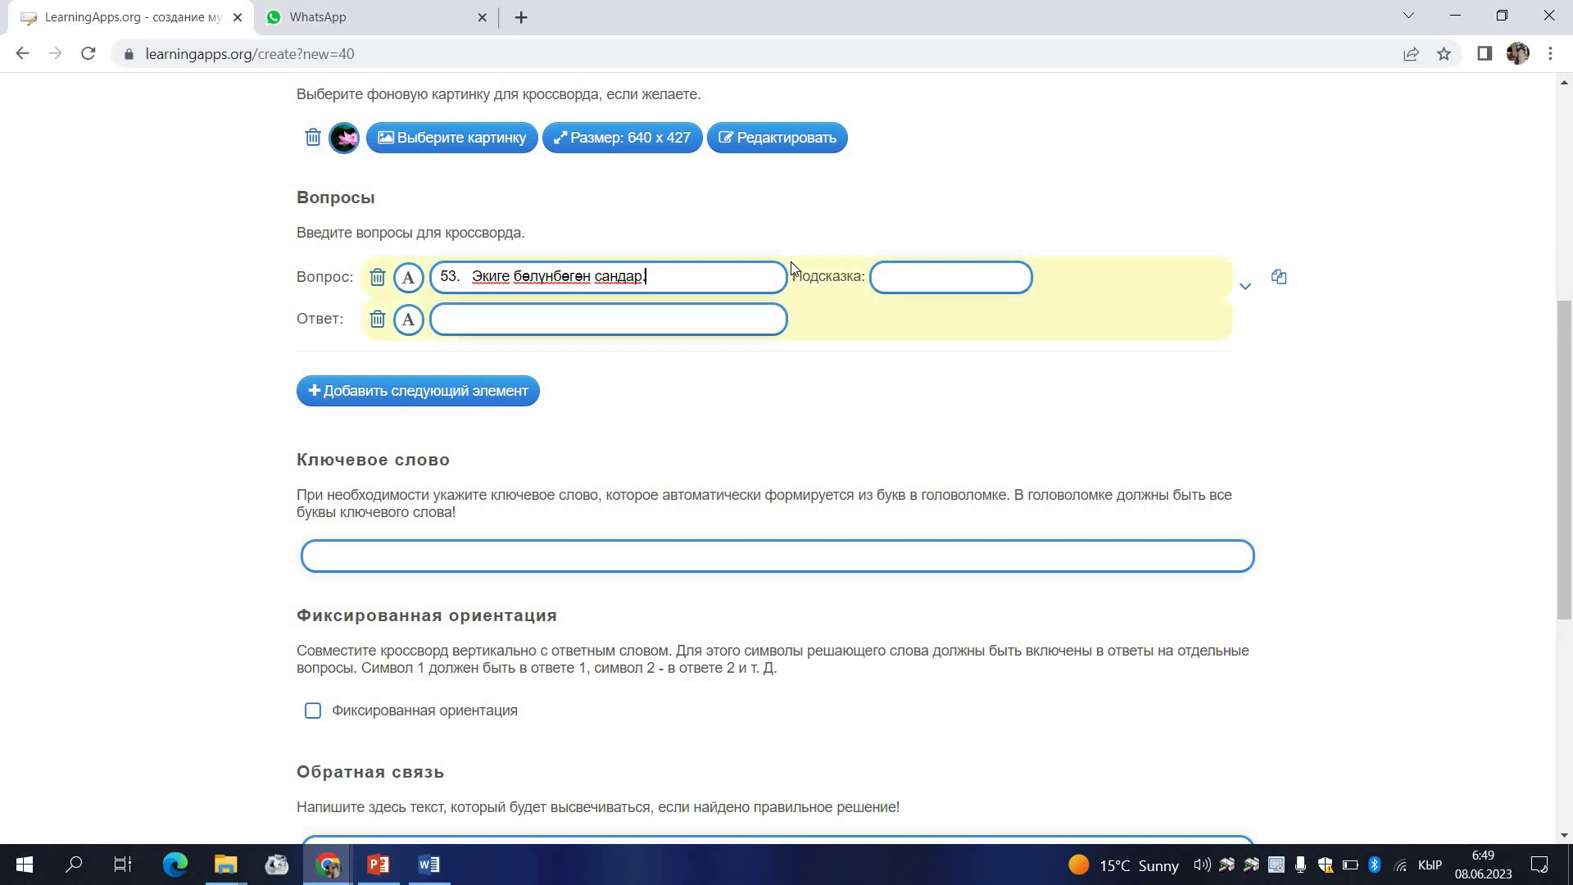
Remove the list number and final period from the first question and set its answer to "так сандар".
key("BackSpace")
left_click(472, 276)
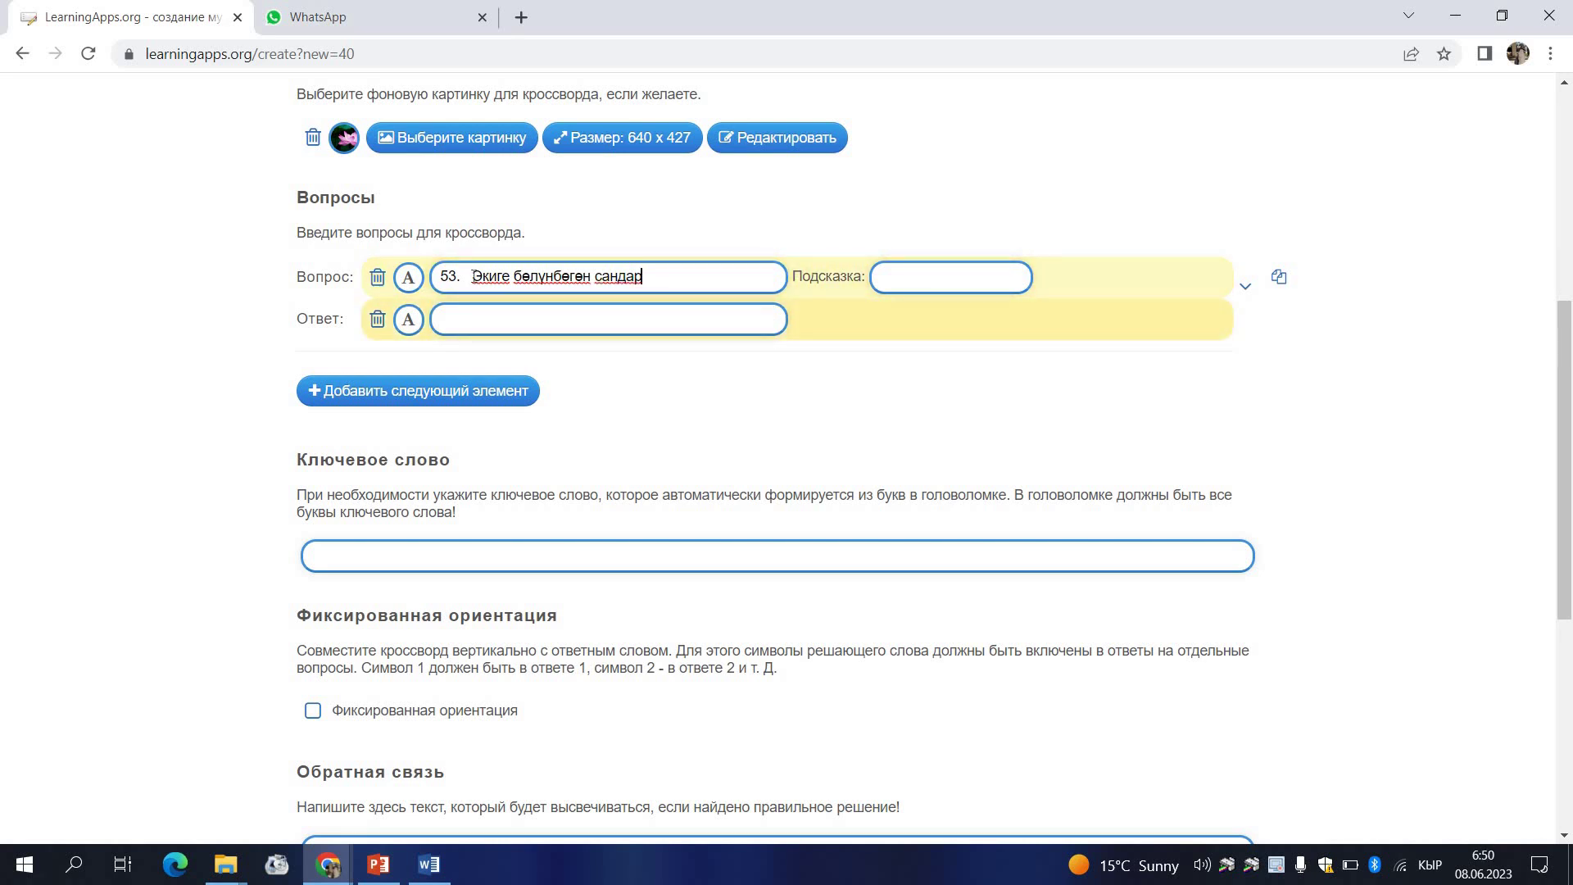
key("BackSpace")
key("BackSpace")
key("BackSpace")
key("BackSpace")
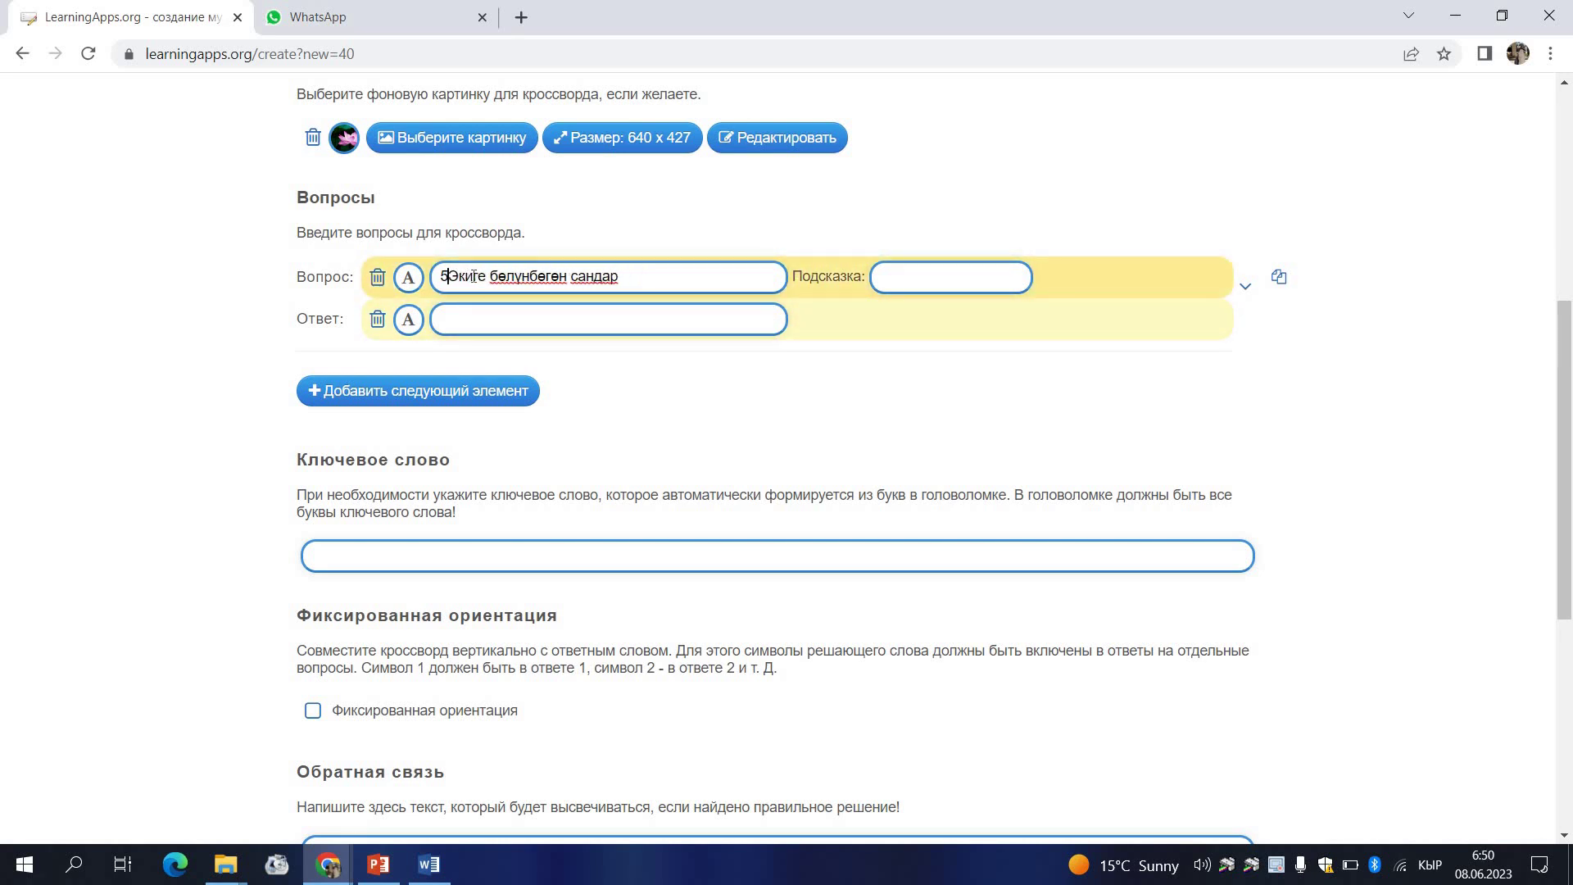
left_click(472, 324)
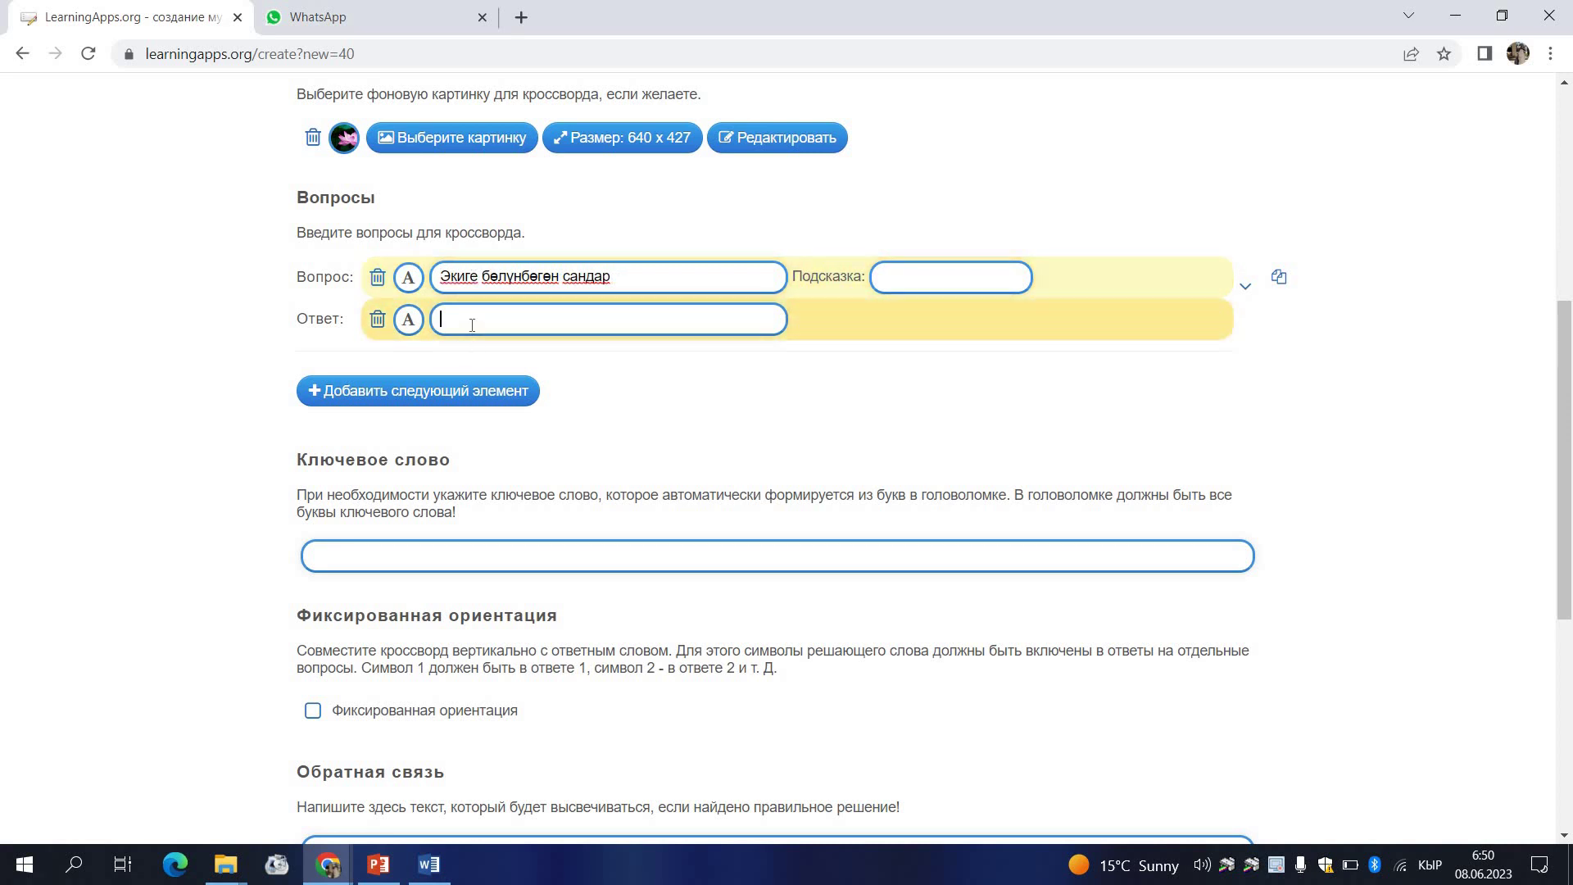
type("так сандар")
Add a second crossword item with a text question, copying item 54, "Адамдын аты кандай тамга менен жазылат", from the Word document.
left_click(409, 399)
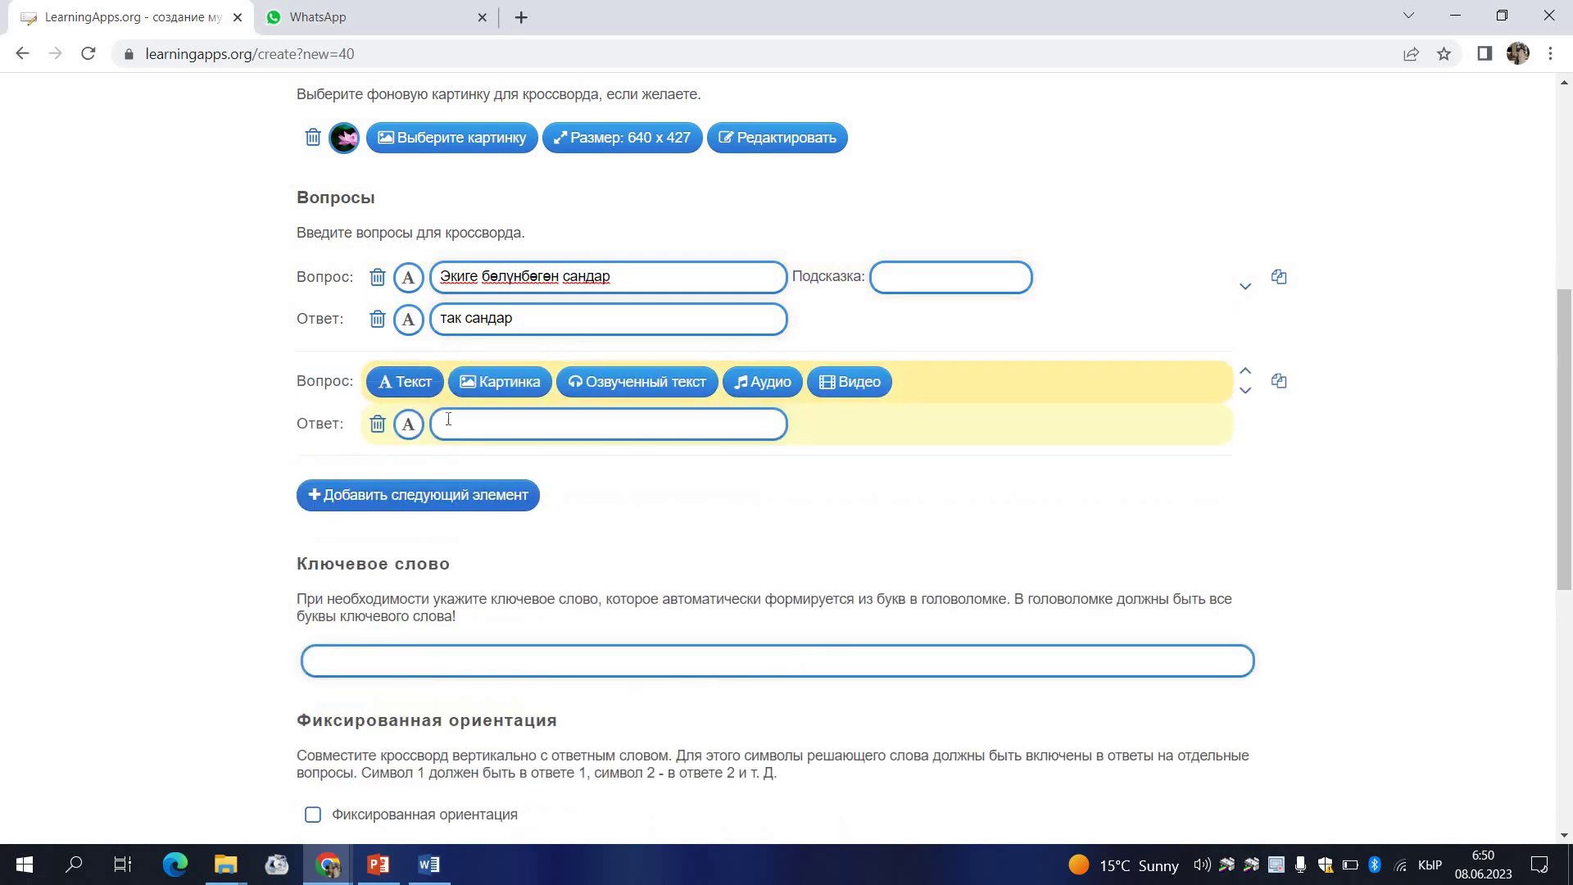
left_click(403, 388)
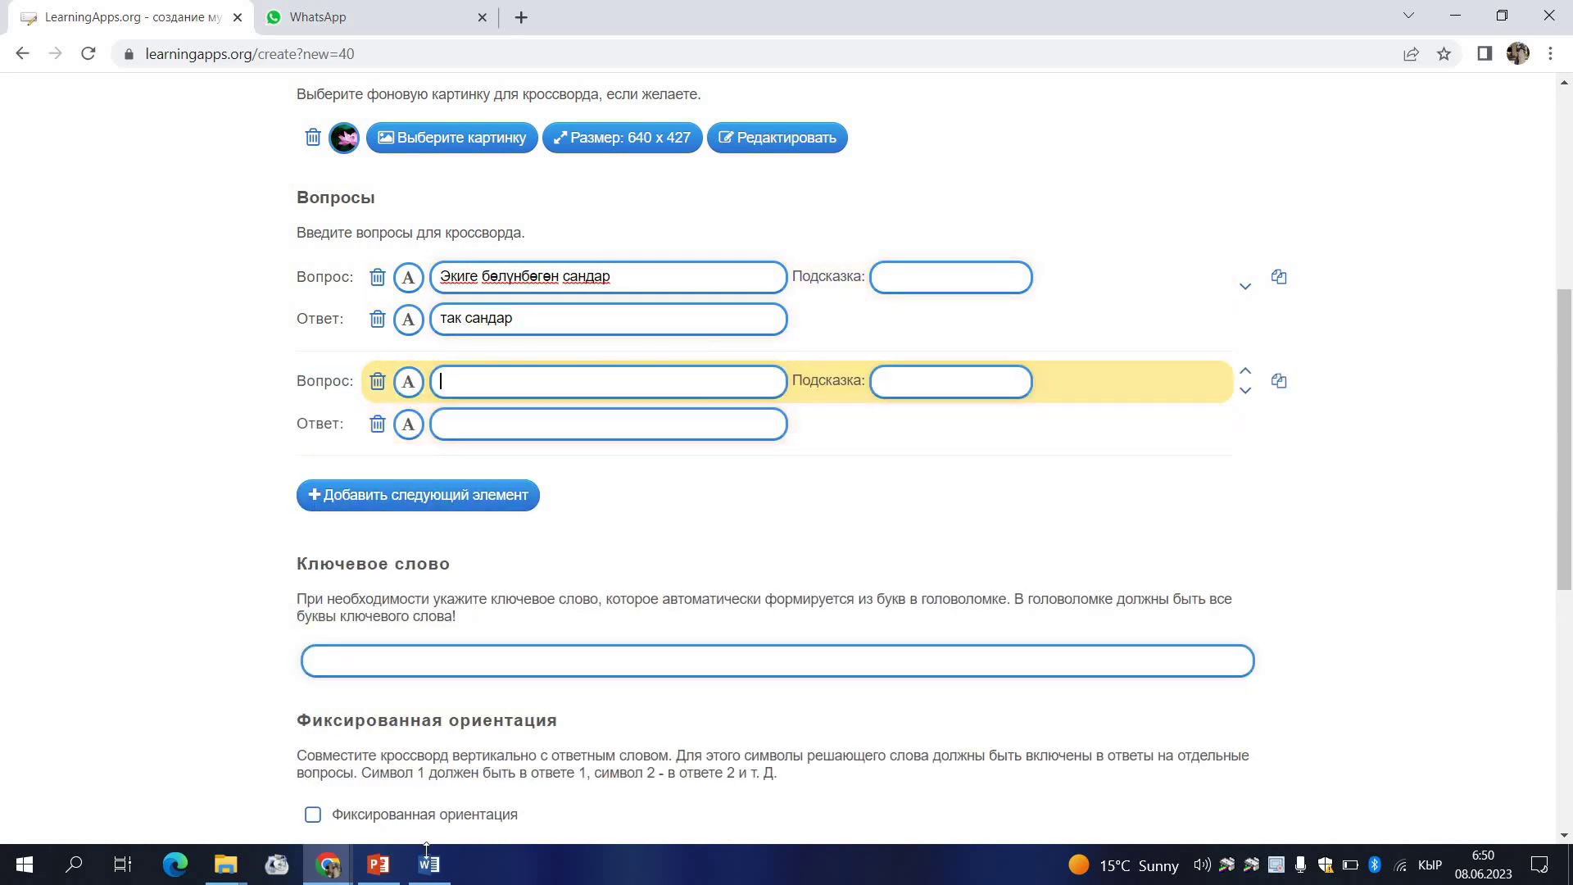
left_click(438, 852)
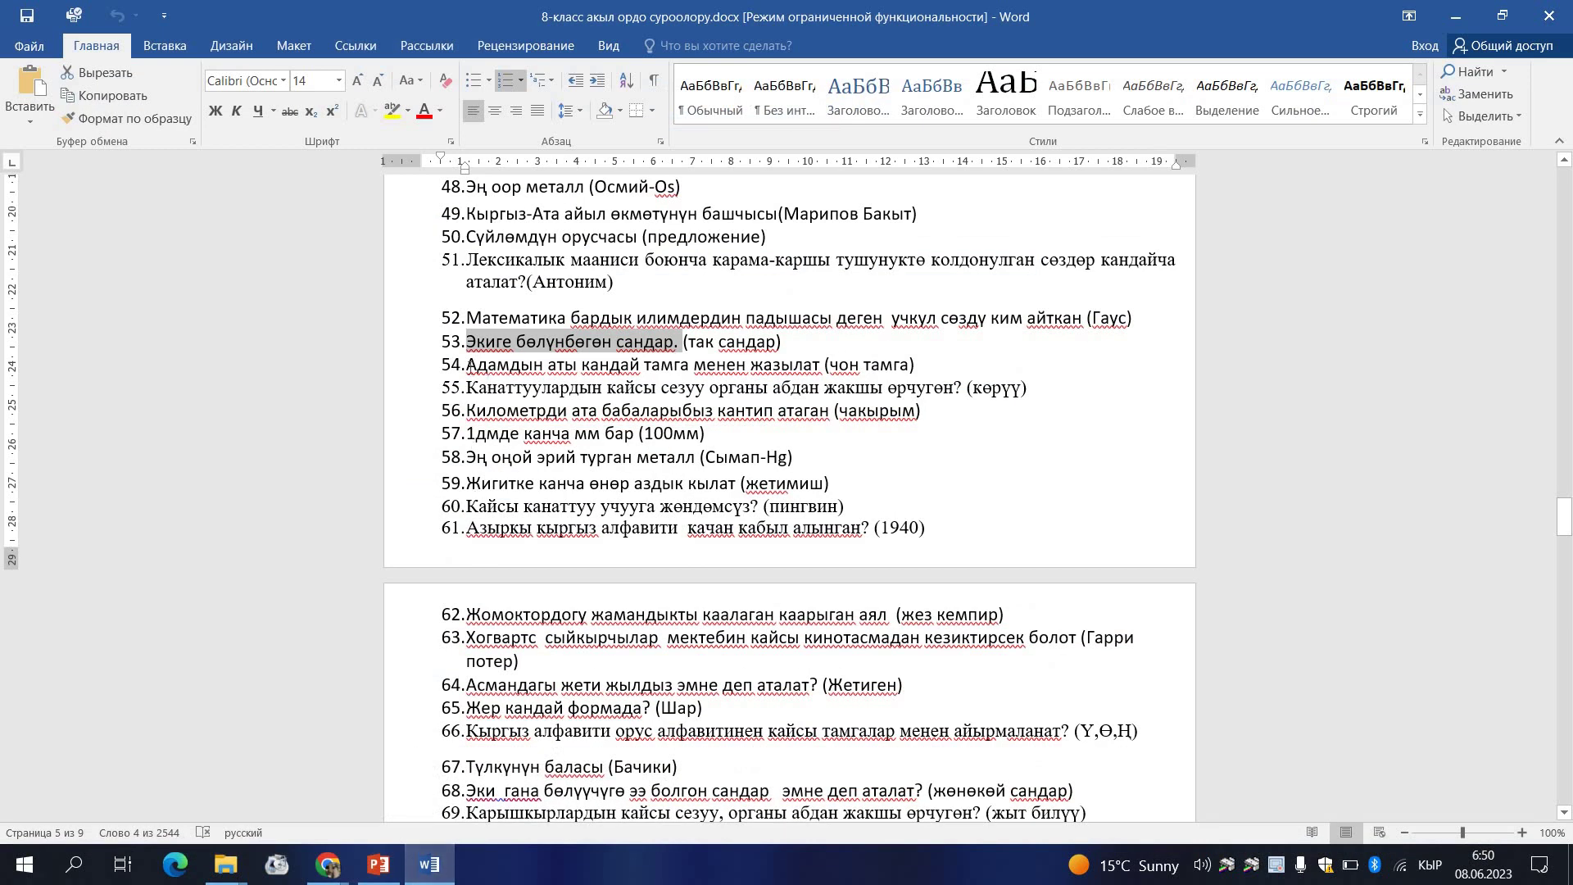
left_click_drag(467, 364, 803, 371)
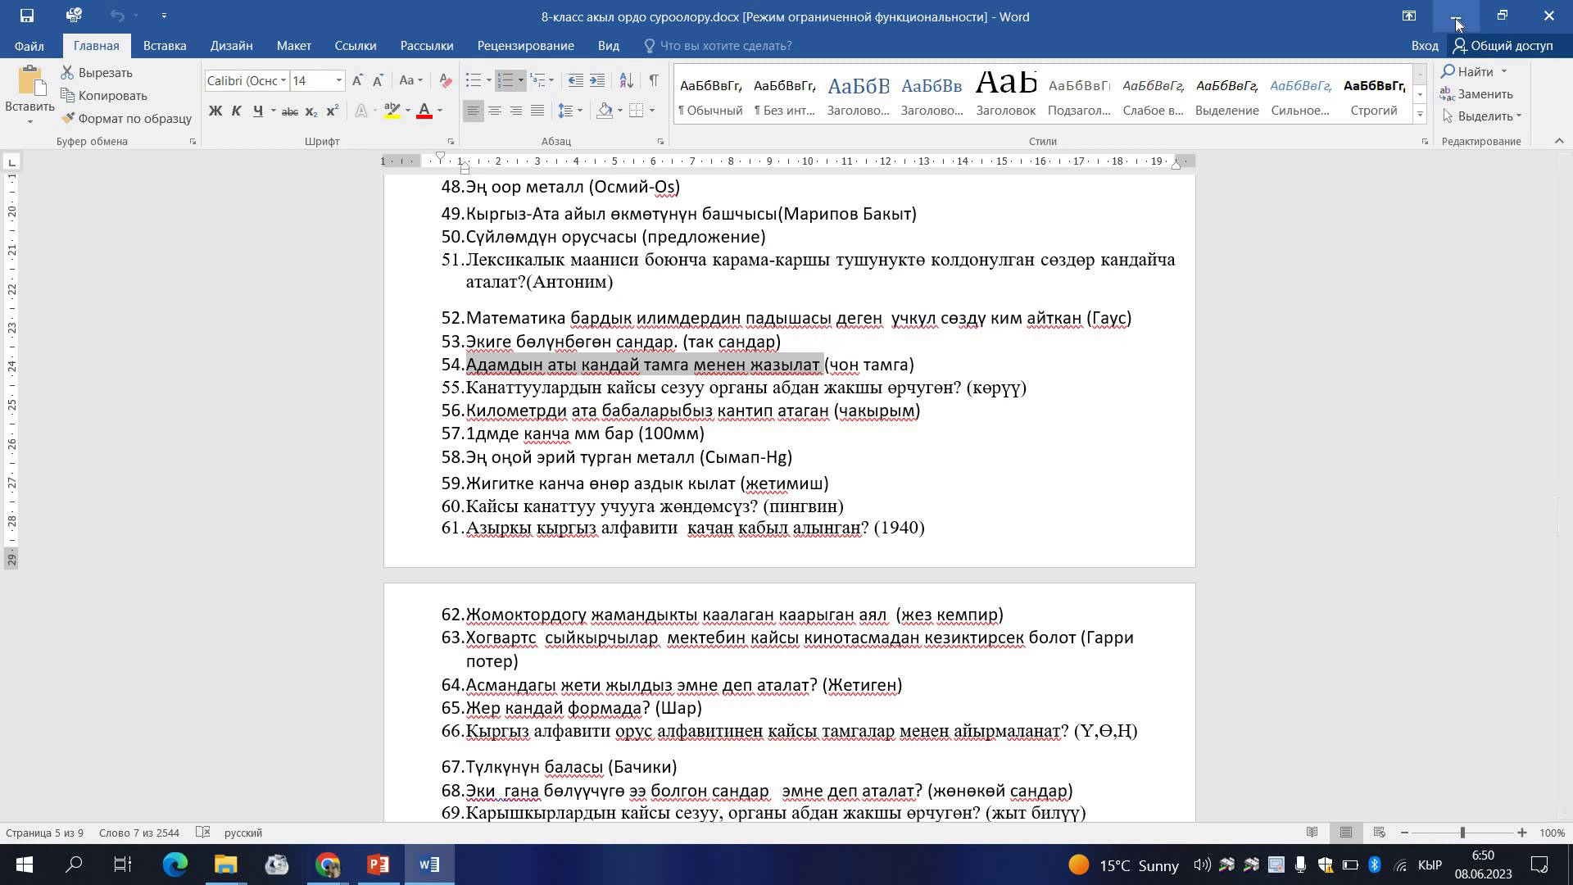
key("alt+Tab")
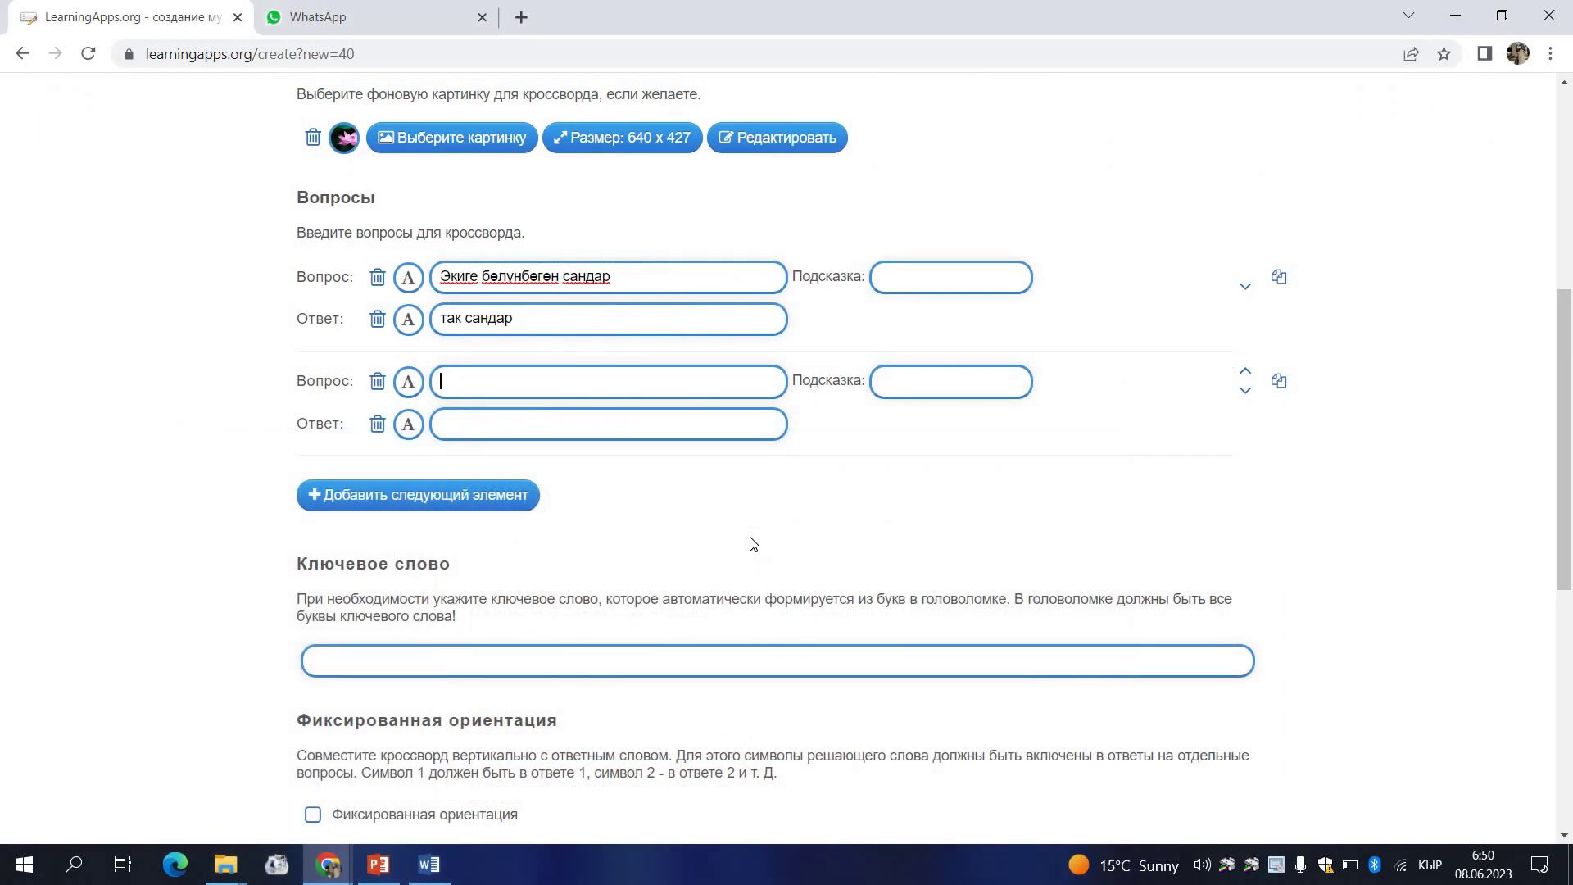
type("54.\tАдамдын аты кандай тамга менен жазылат")
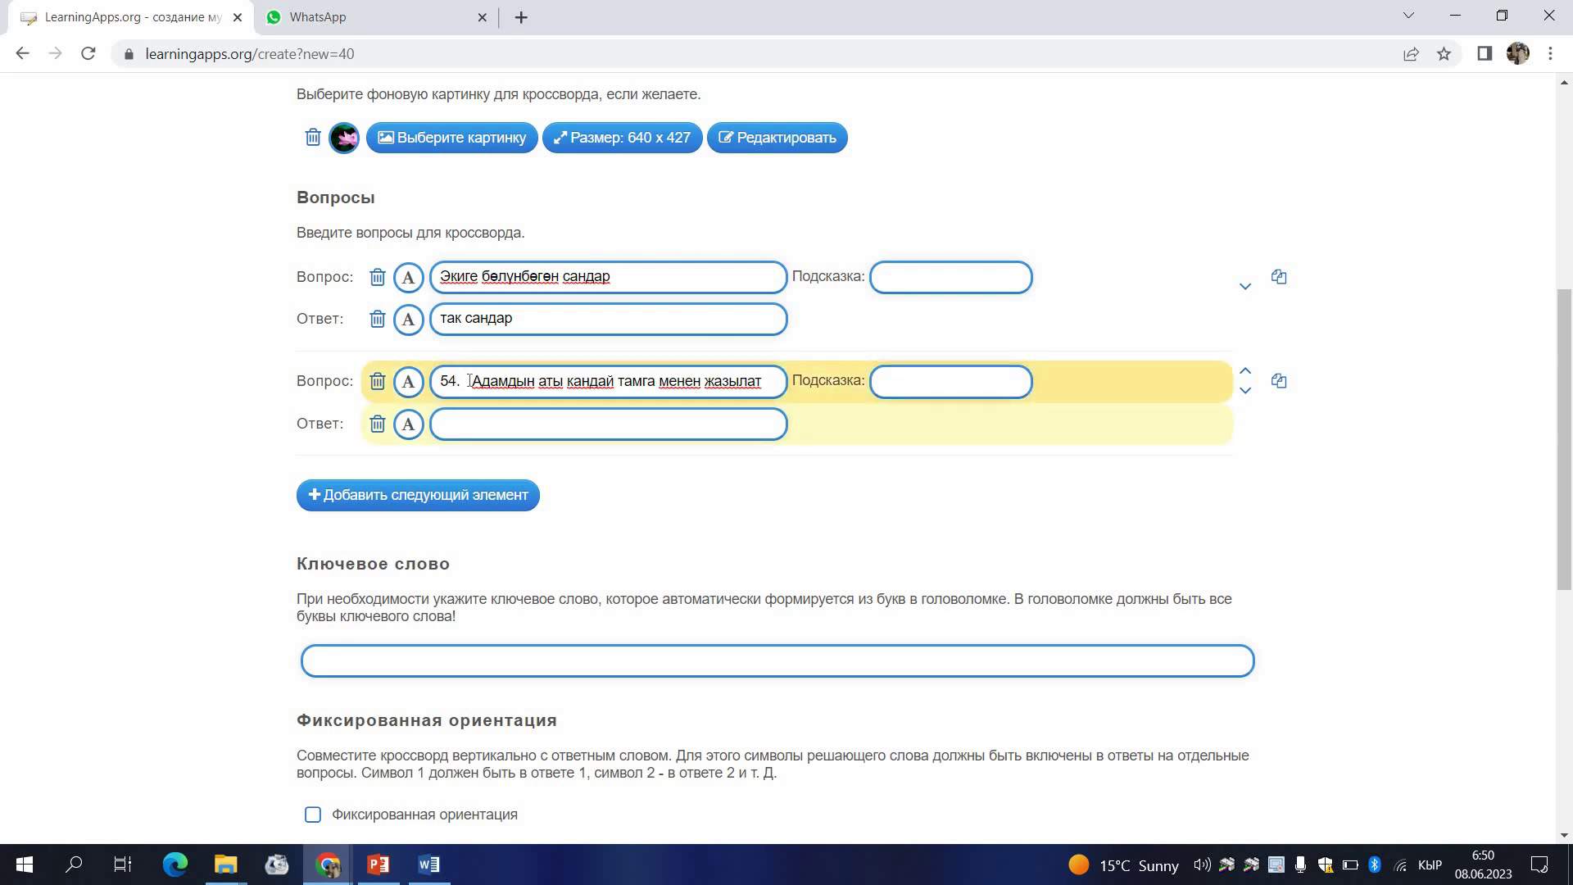
Remove the list number from the second question and end both questions with a question mark.
key("Home")
key("Delete")
key("Delete")
key("Delete")
key("Delete")
key("Delete")
key("Delete")
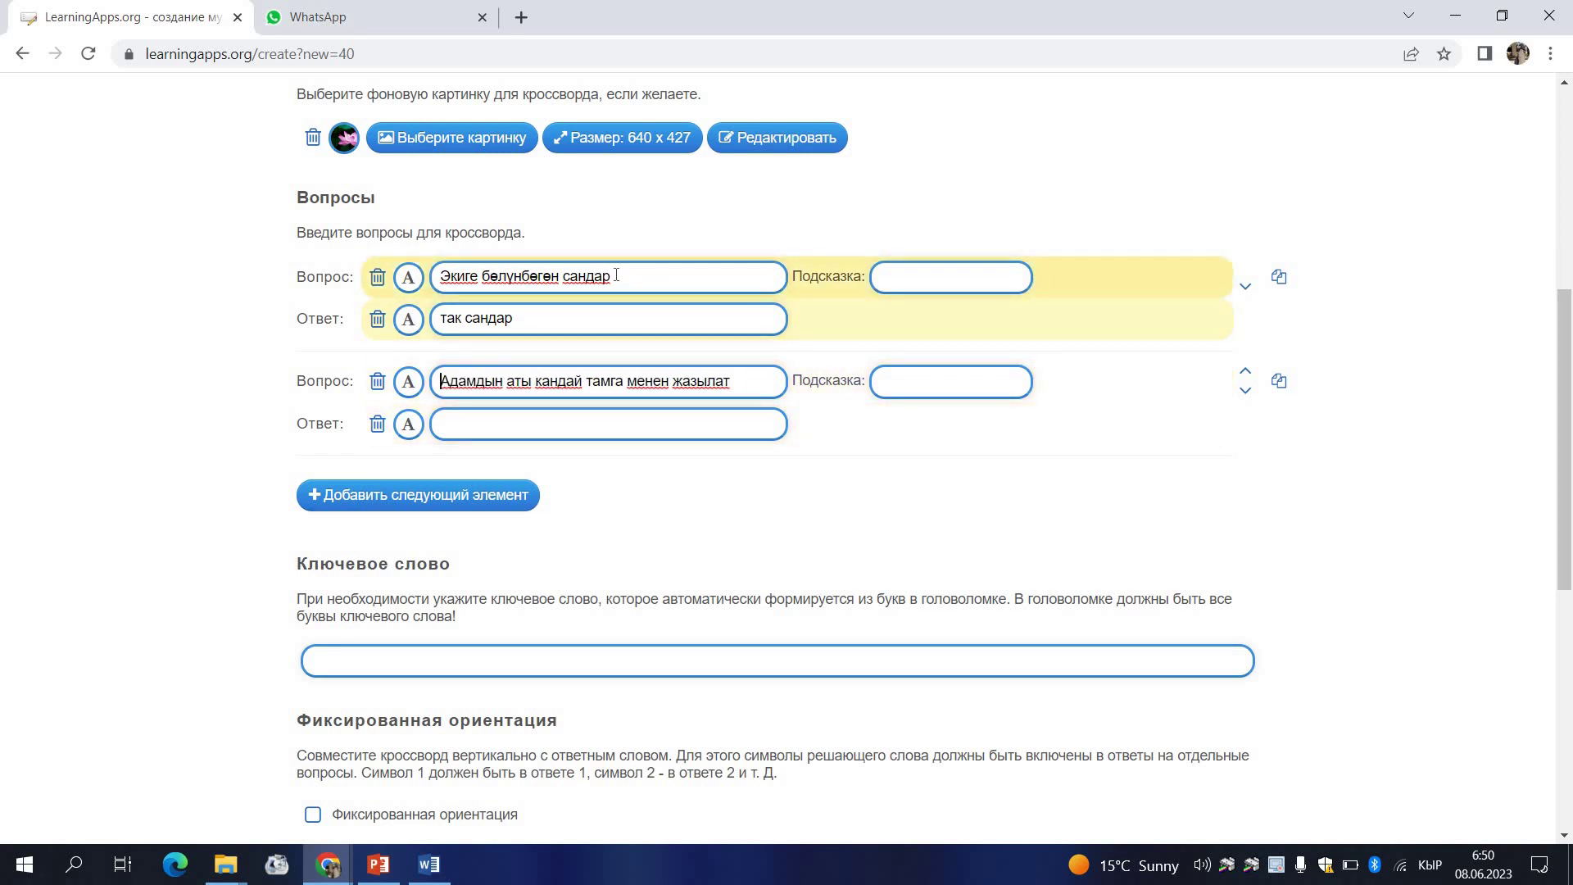
left_click(736, 373)
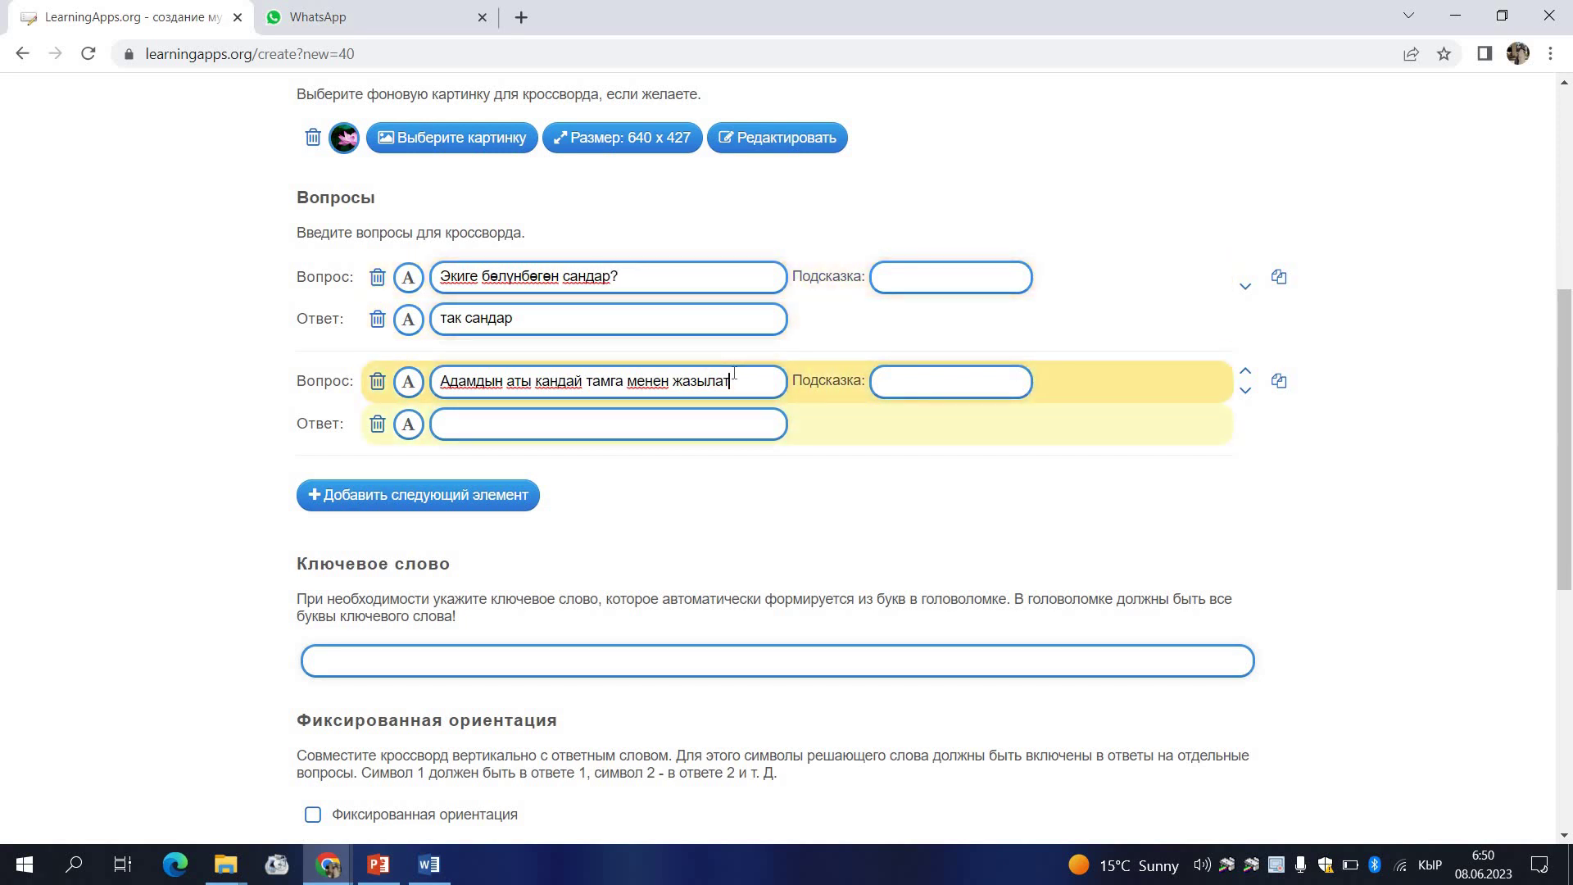
type("?")
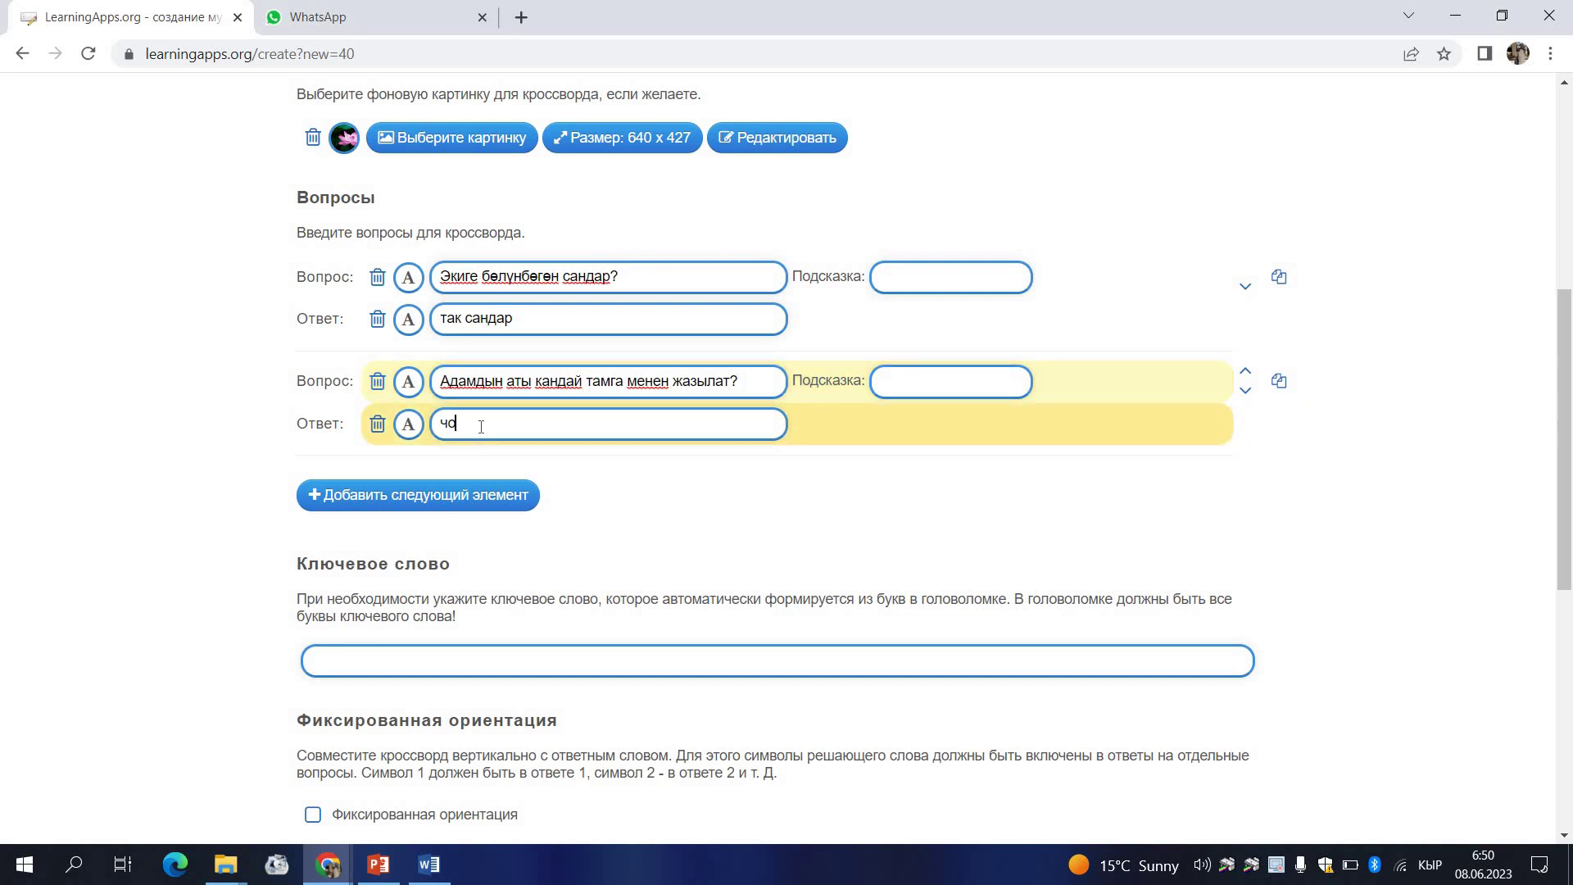
Set the second question's answer to "чоң тамга" and add a third crossword item.
left_click(481, 426)
type("чоң тамга")
left_click(429, 500)
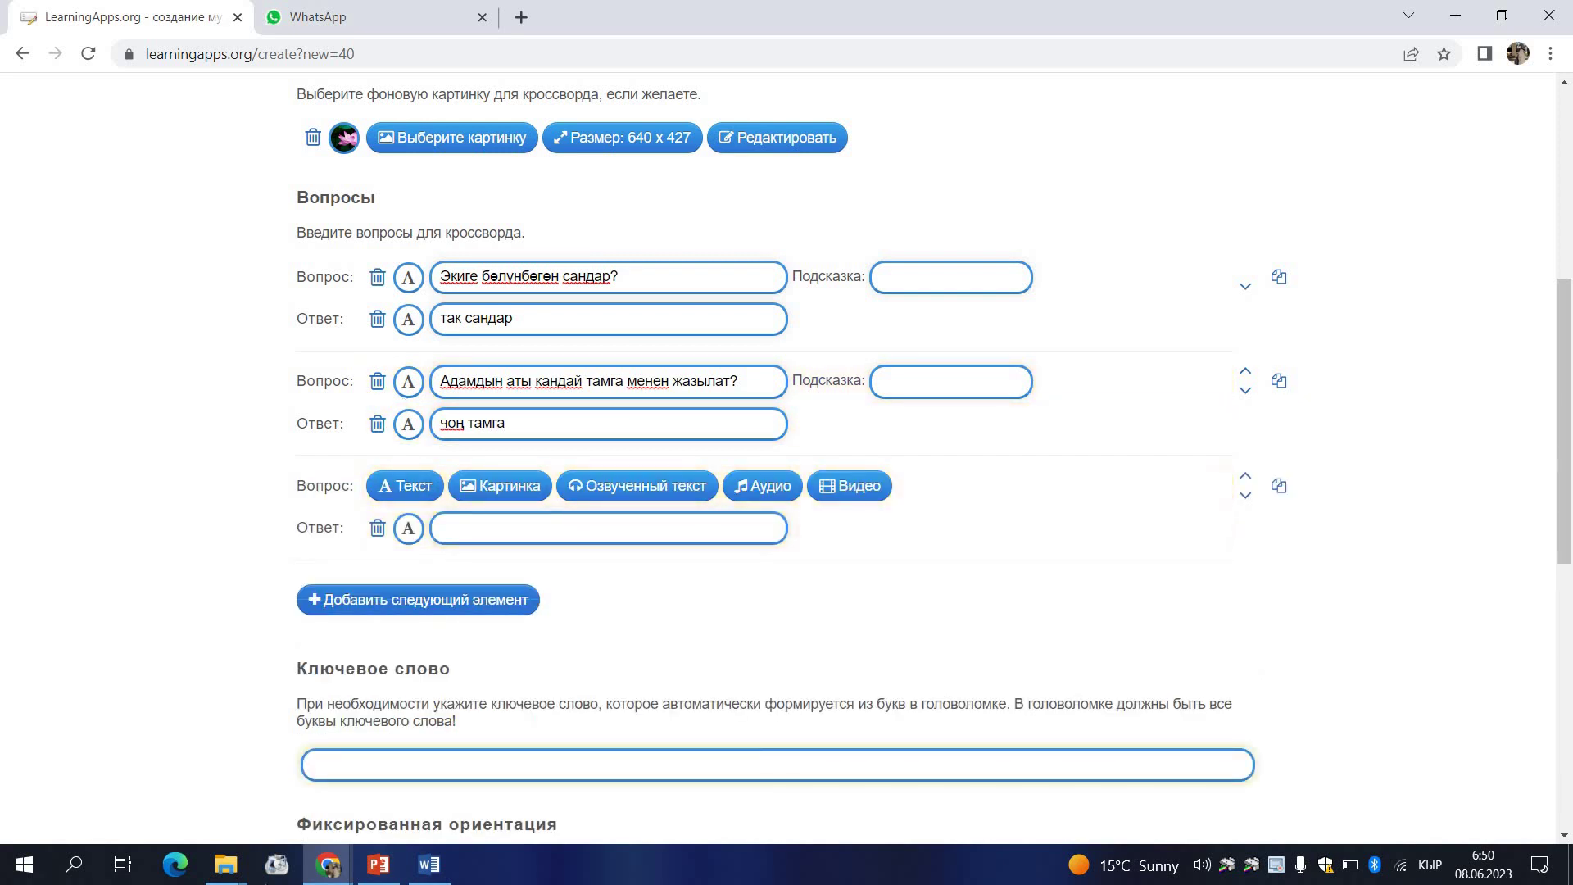
Make the third question a text question and copy item 59, "Жигитке канча өнөр аздык кылат", into it from the Word document.
key("alt+Tab")
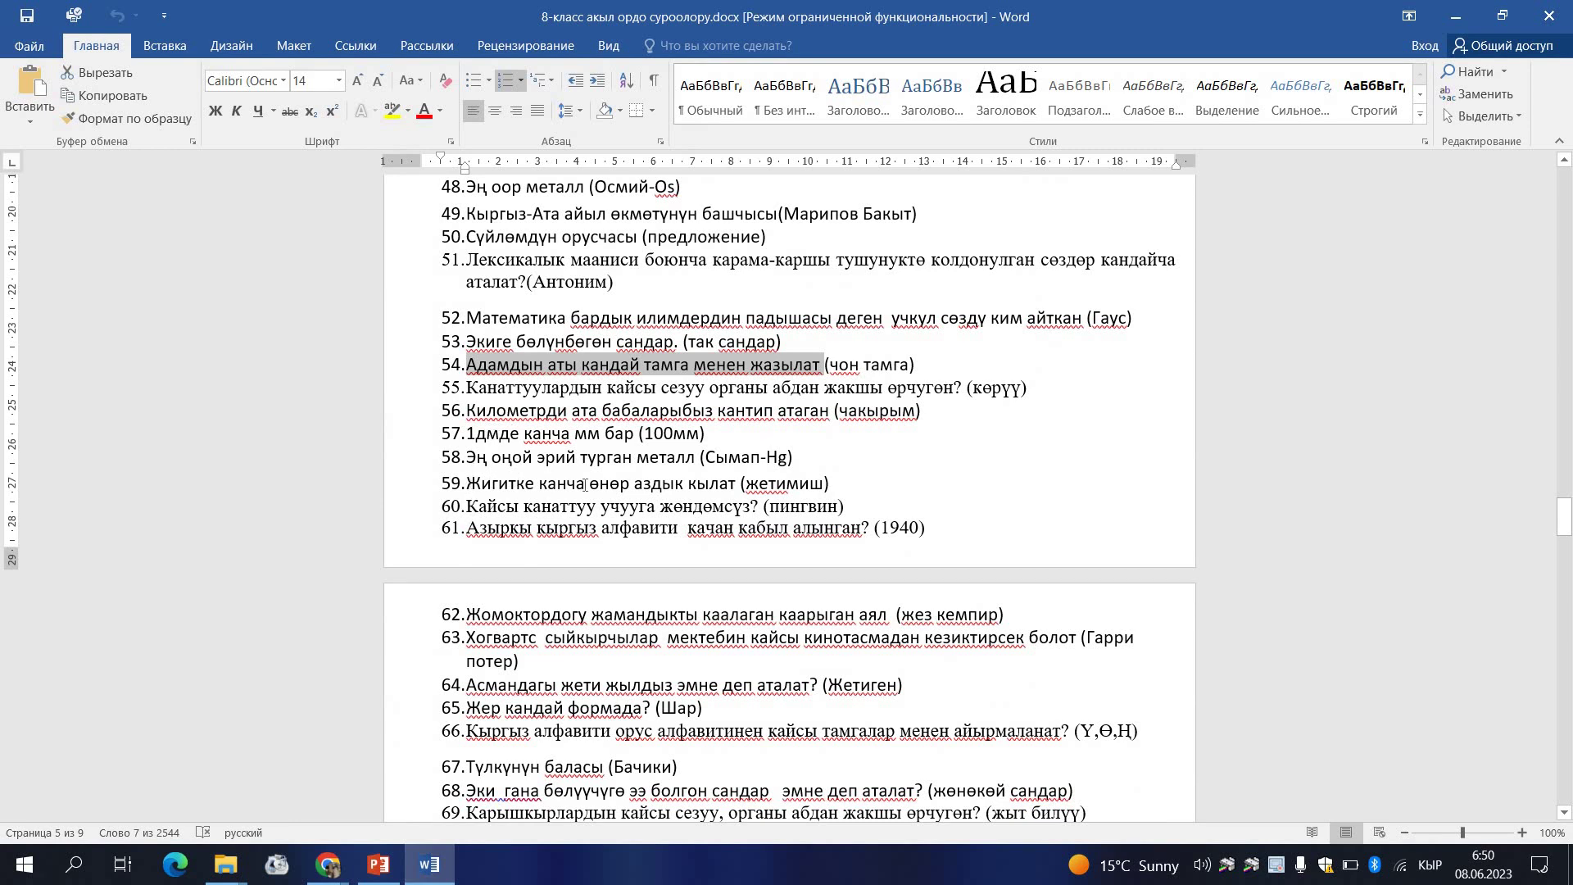
left_click_drag(466, 484, 737, 485)
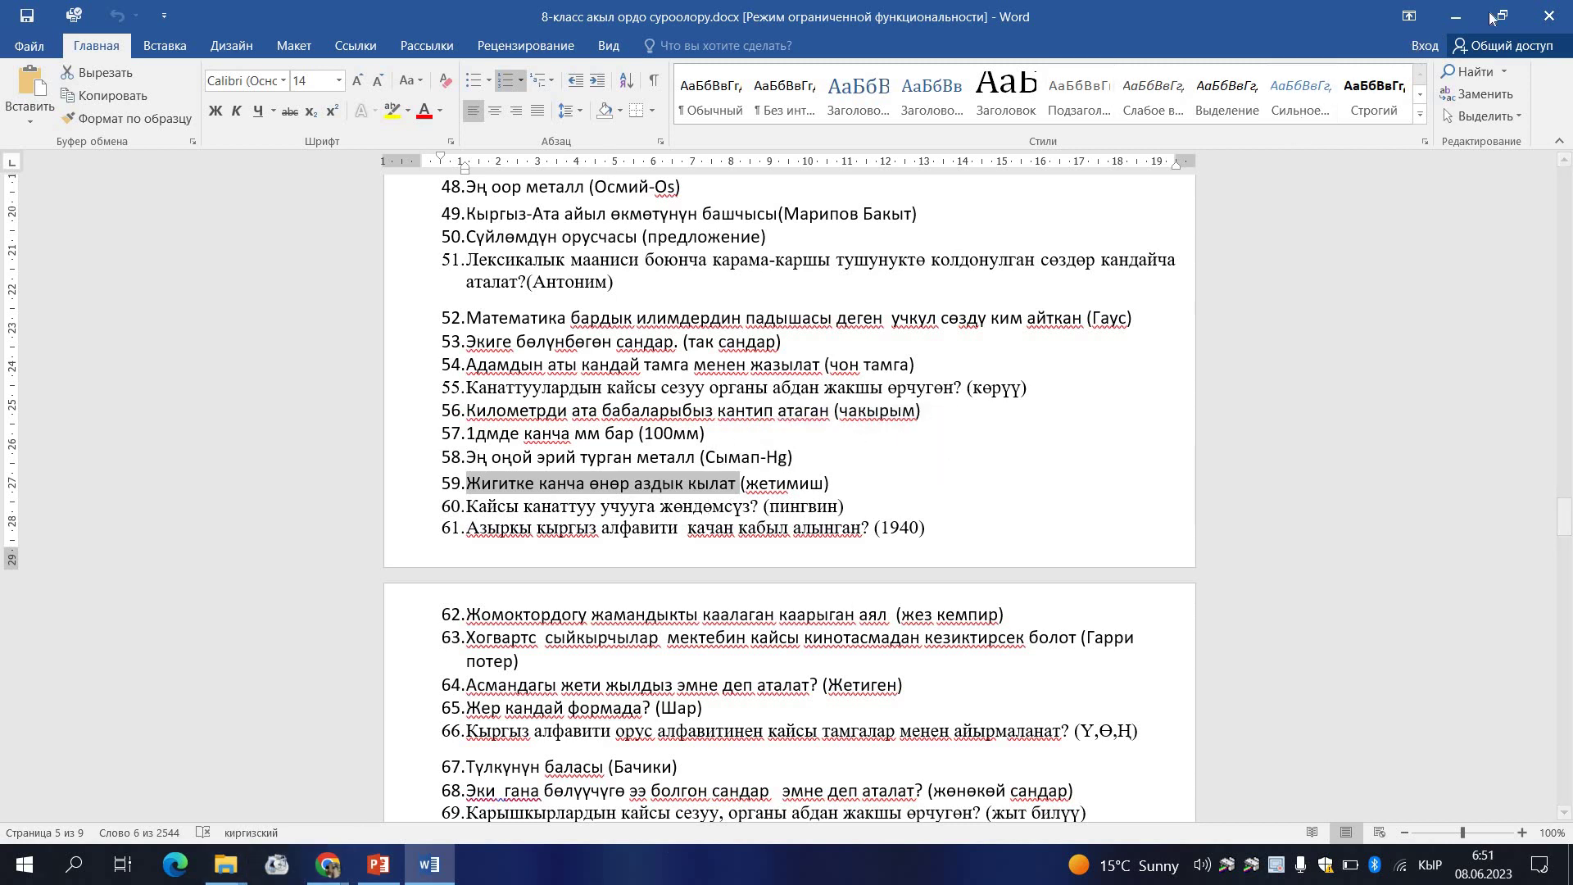
left_click(1456, 16)
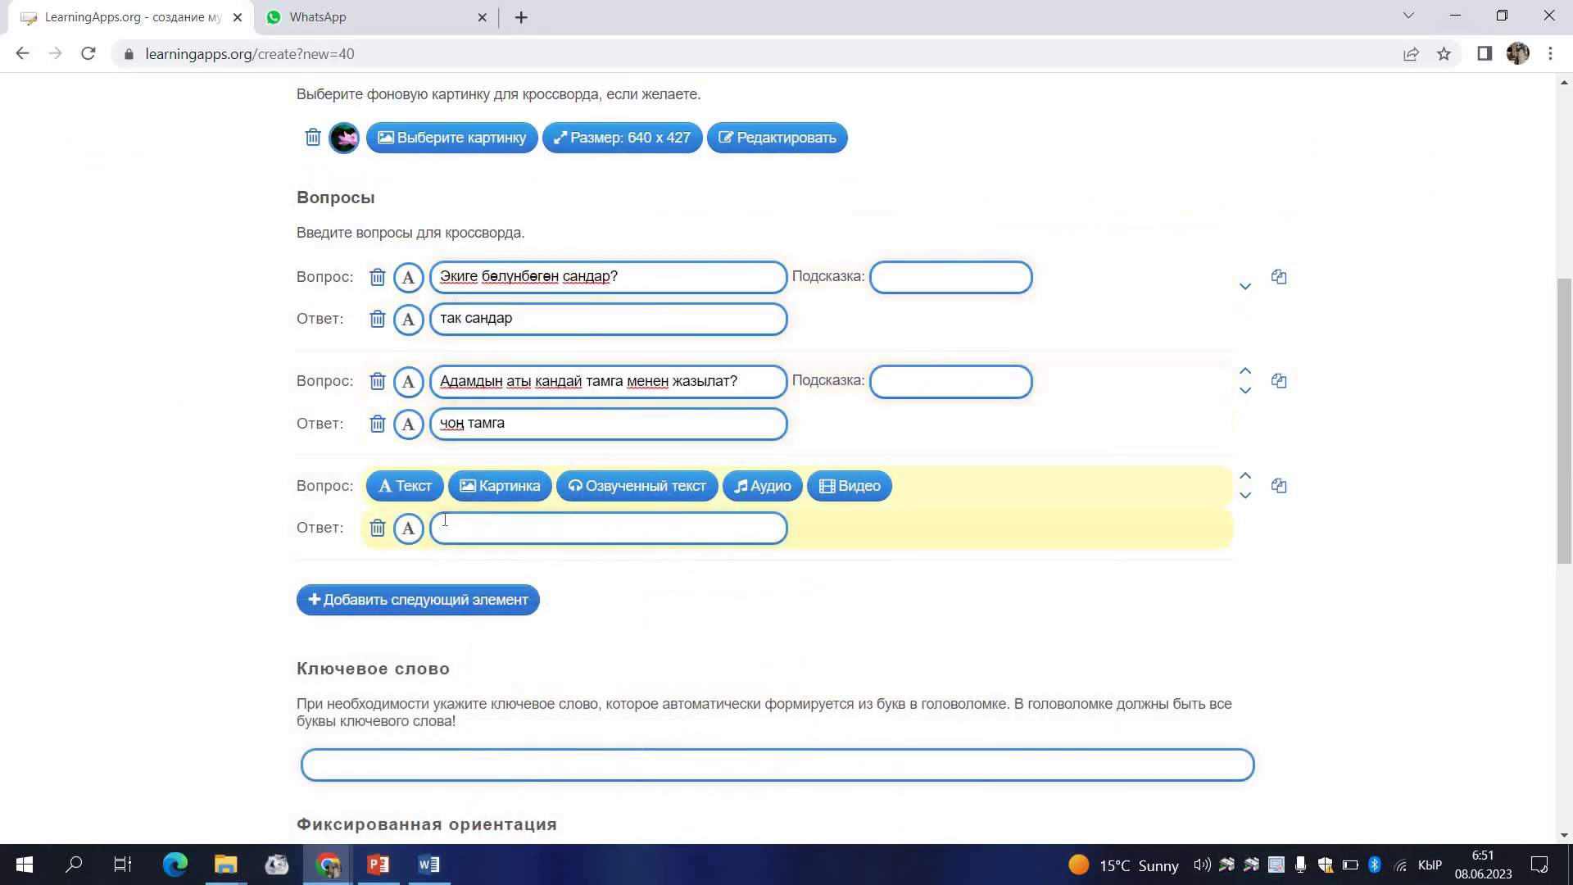
left_click(408, 487)
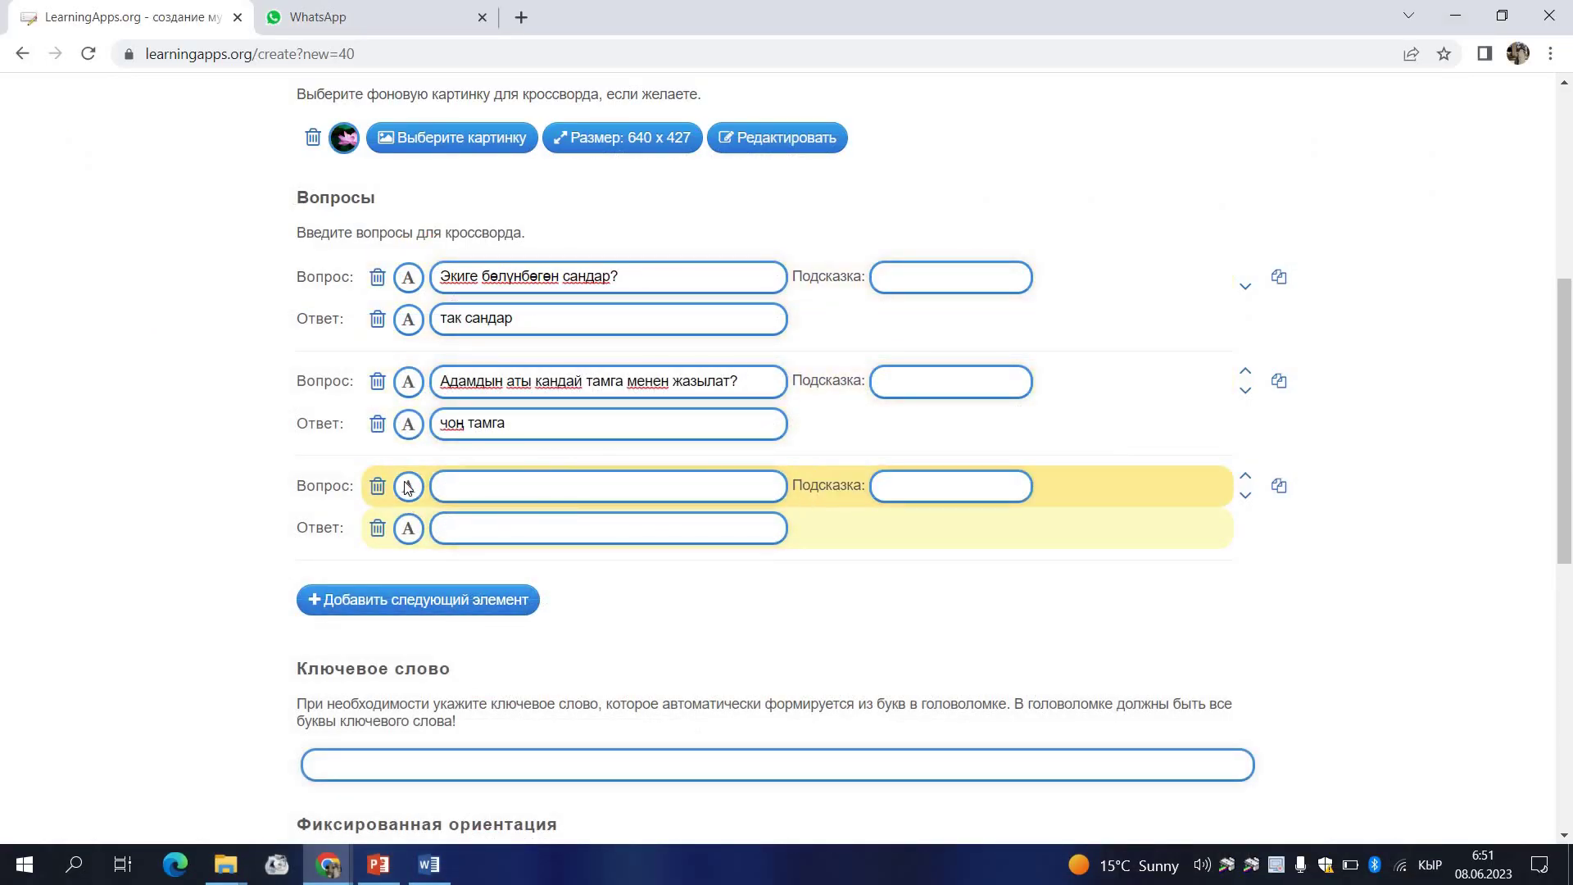
type("59. Жигитке канча өнөр аздык кылат")
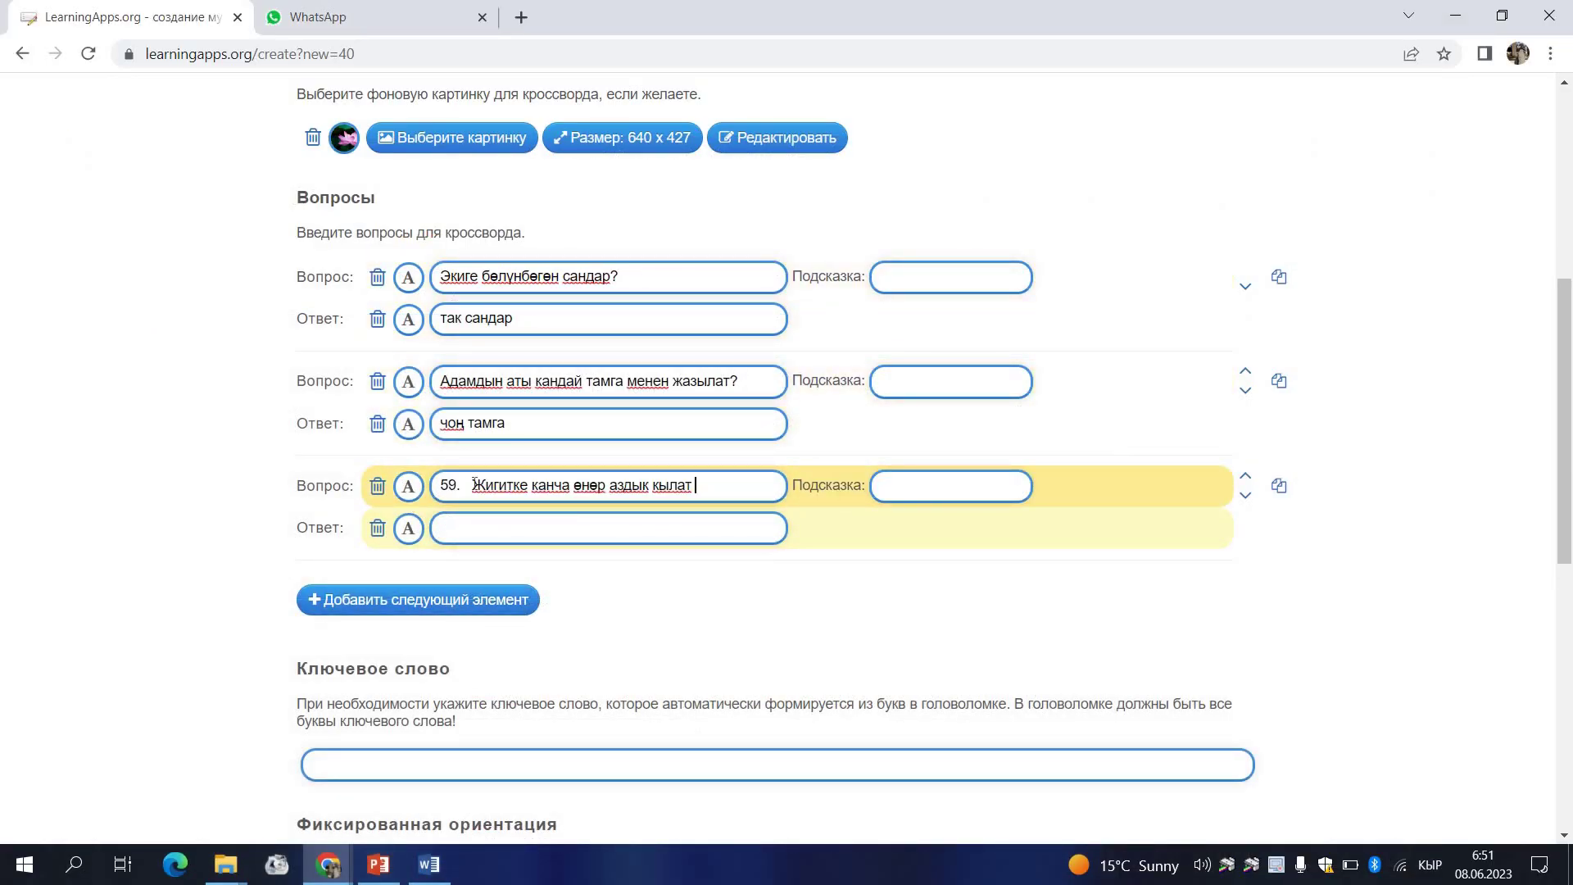
Remove the list number from the third question and end it with a question mark.
left_click(473, 485)
key("BackSpace")
key("BackSpace")
key("BackSpace")
key("BackSpace")
key("BackSpace")
key("BackSpace")
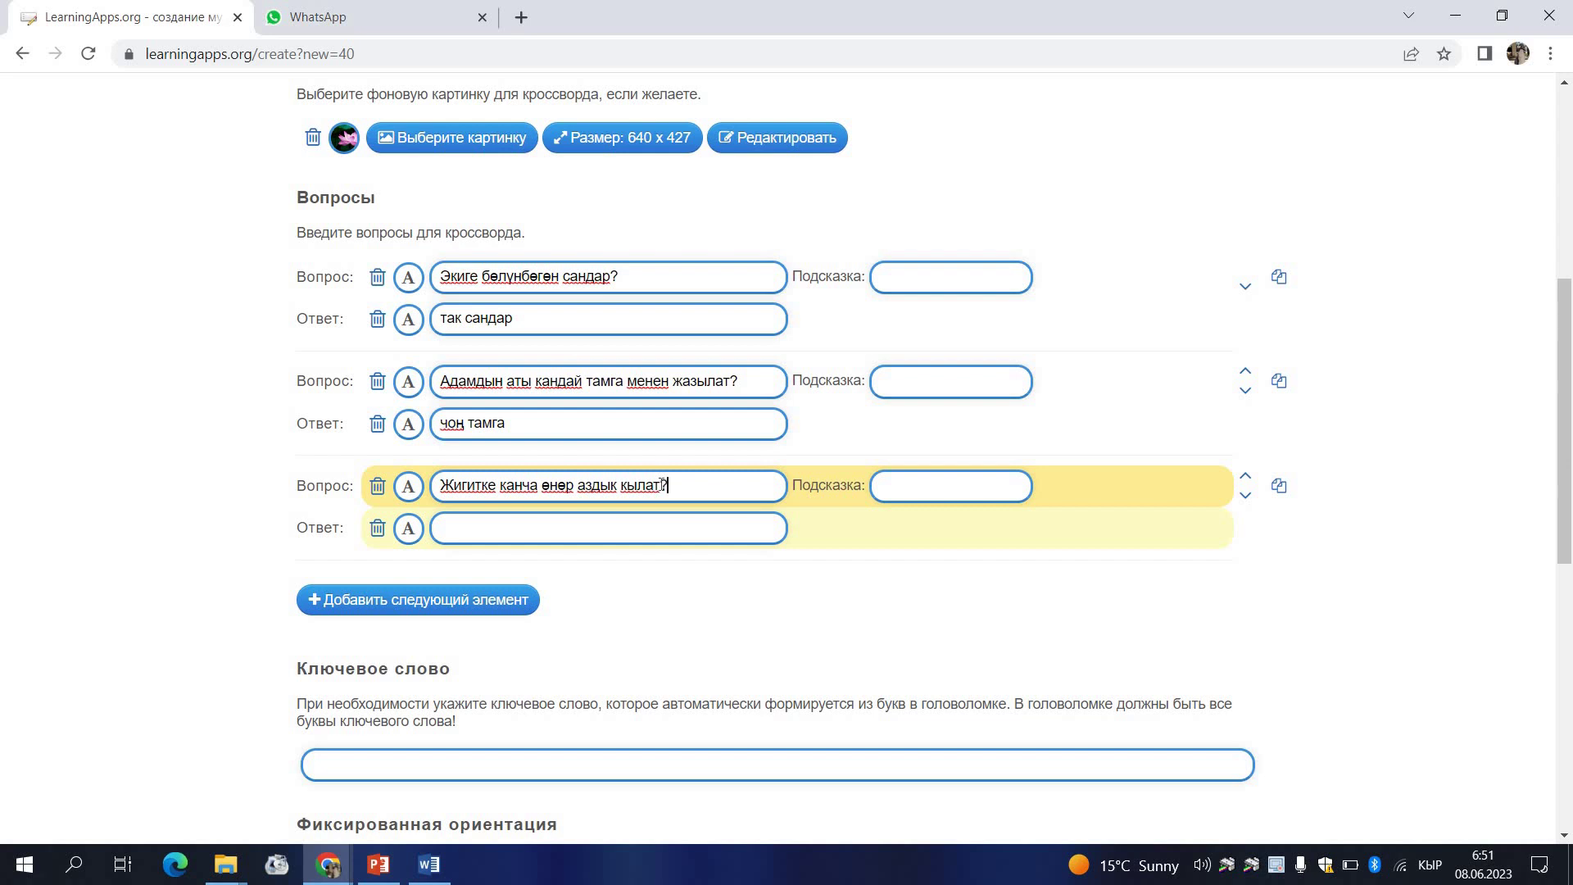
Set the third question's answer to "жетимиш" and add a fourth crossword item.
left_click(528, 529)
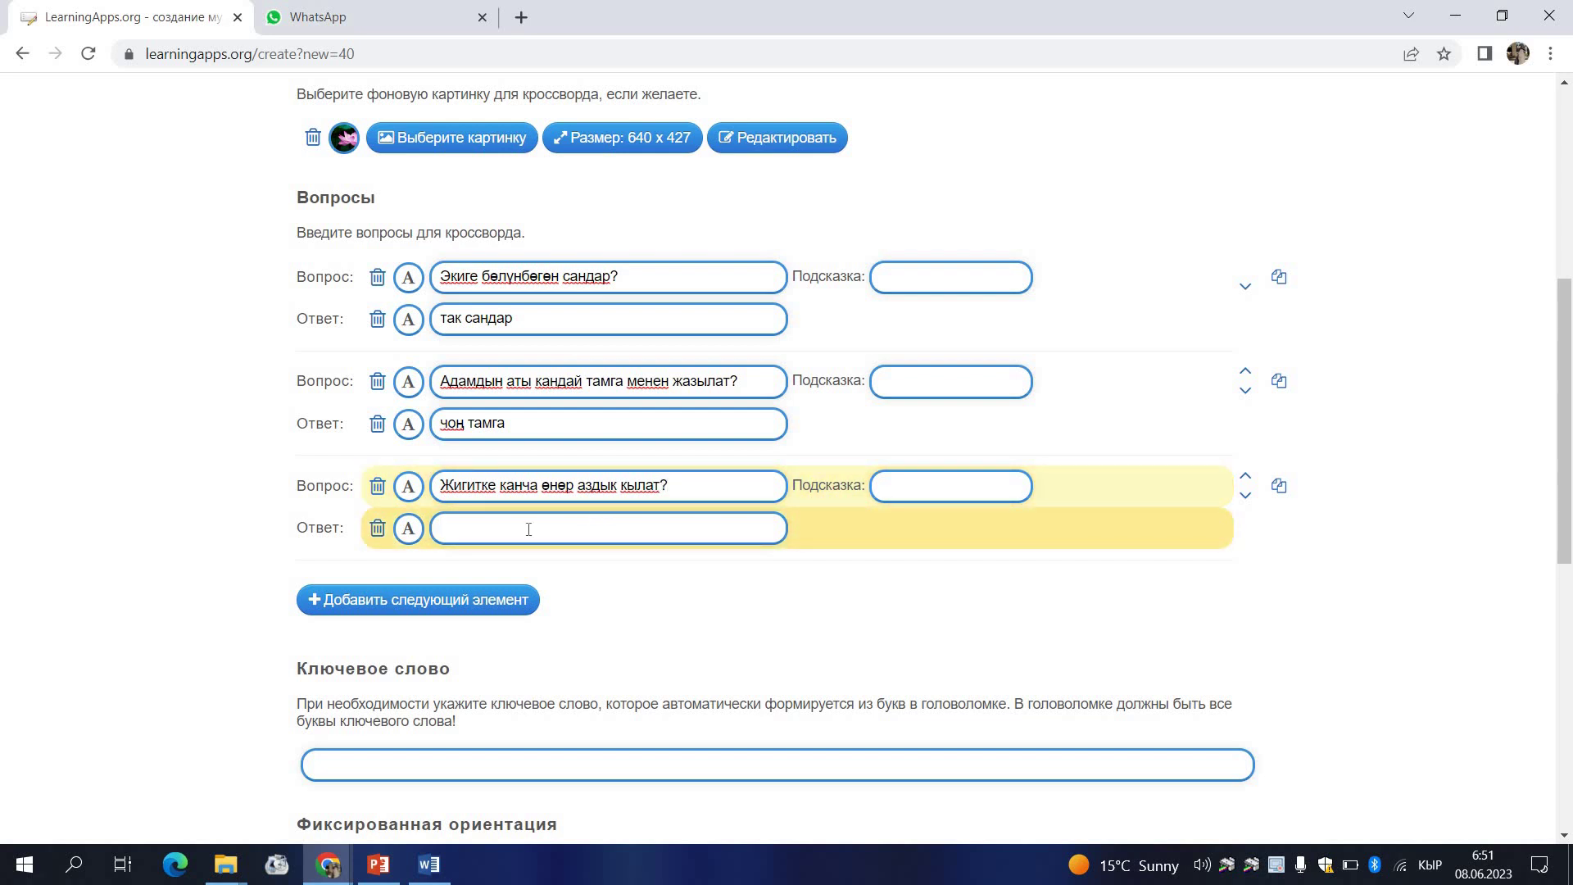
type("жетими")
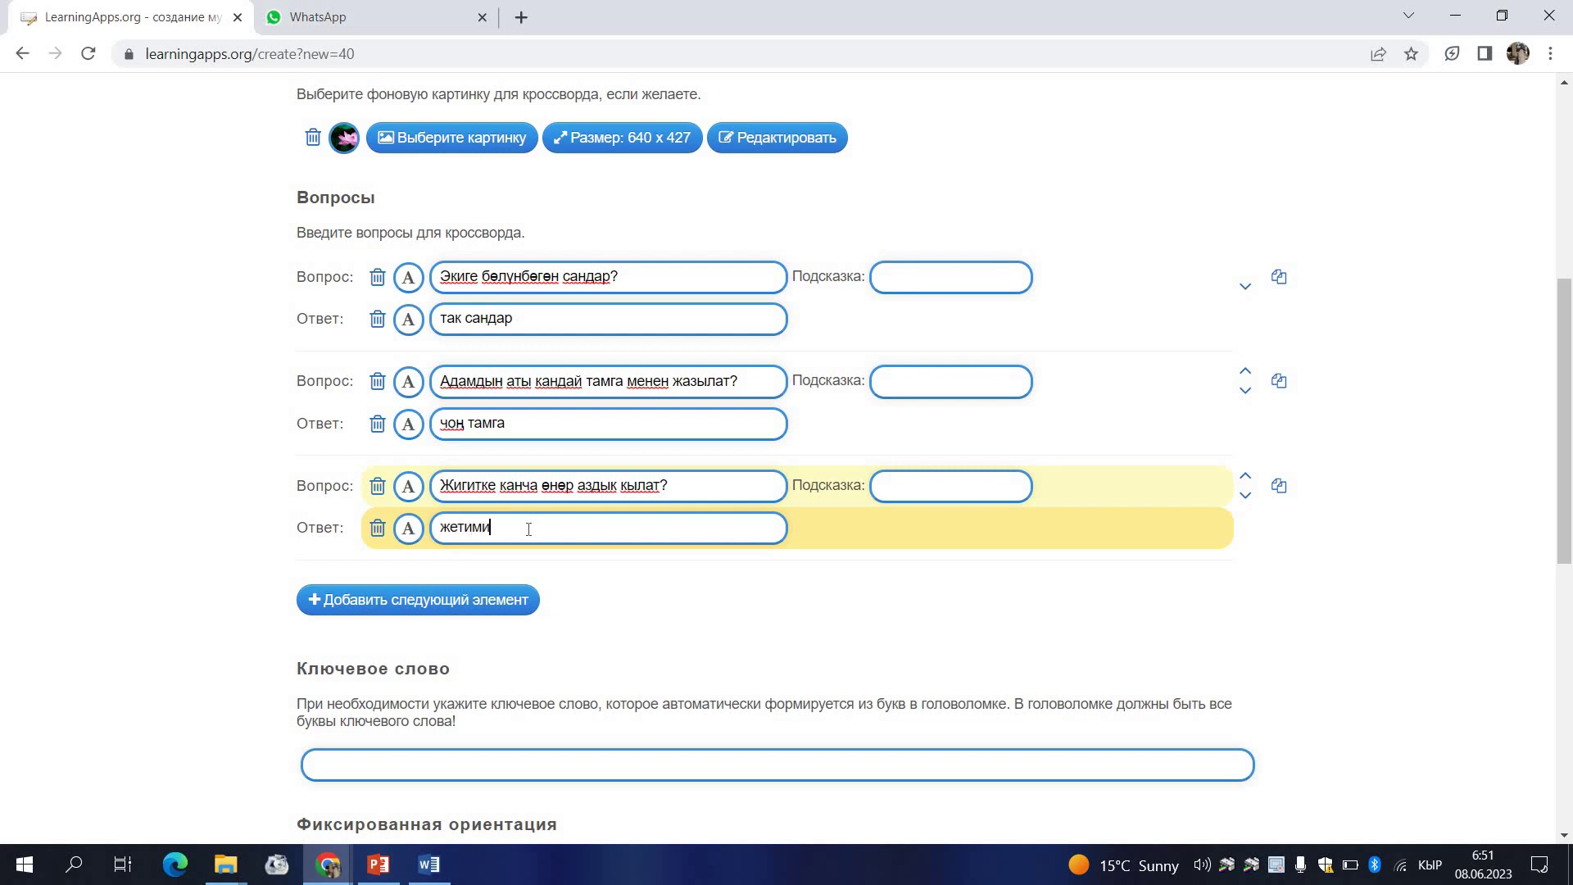
type("ш")
left_click(396, 607)
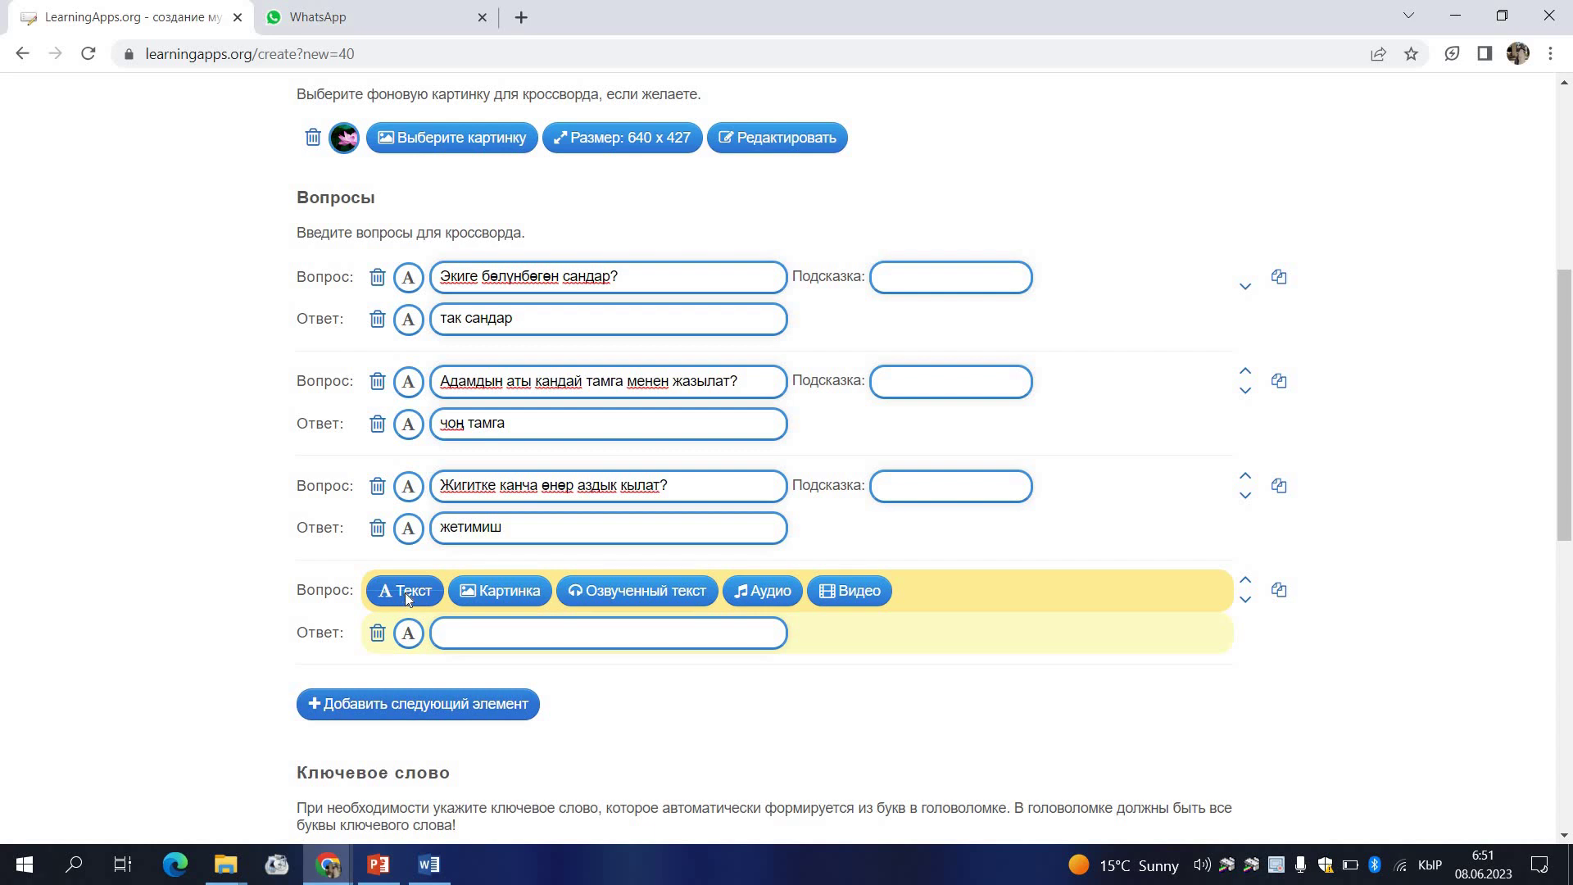
Make the fourth question a text question reading "Жомоктордогу жамандыкты каалаган каарыган аял".
left_click(407, 596)
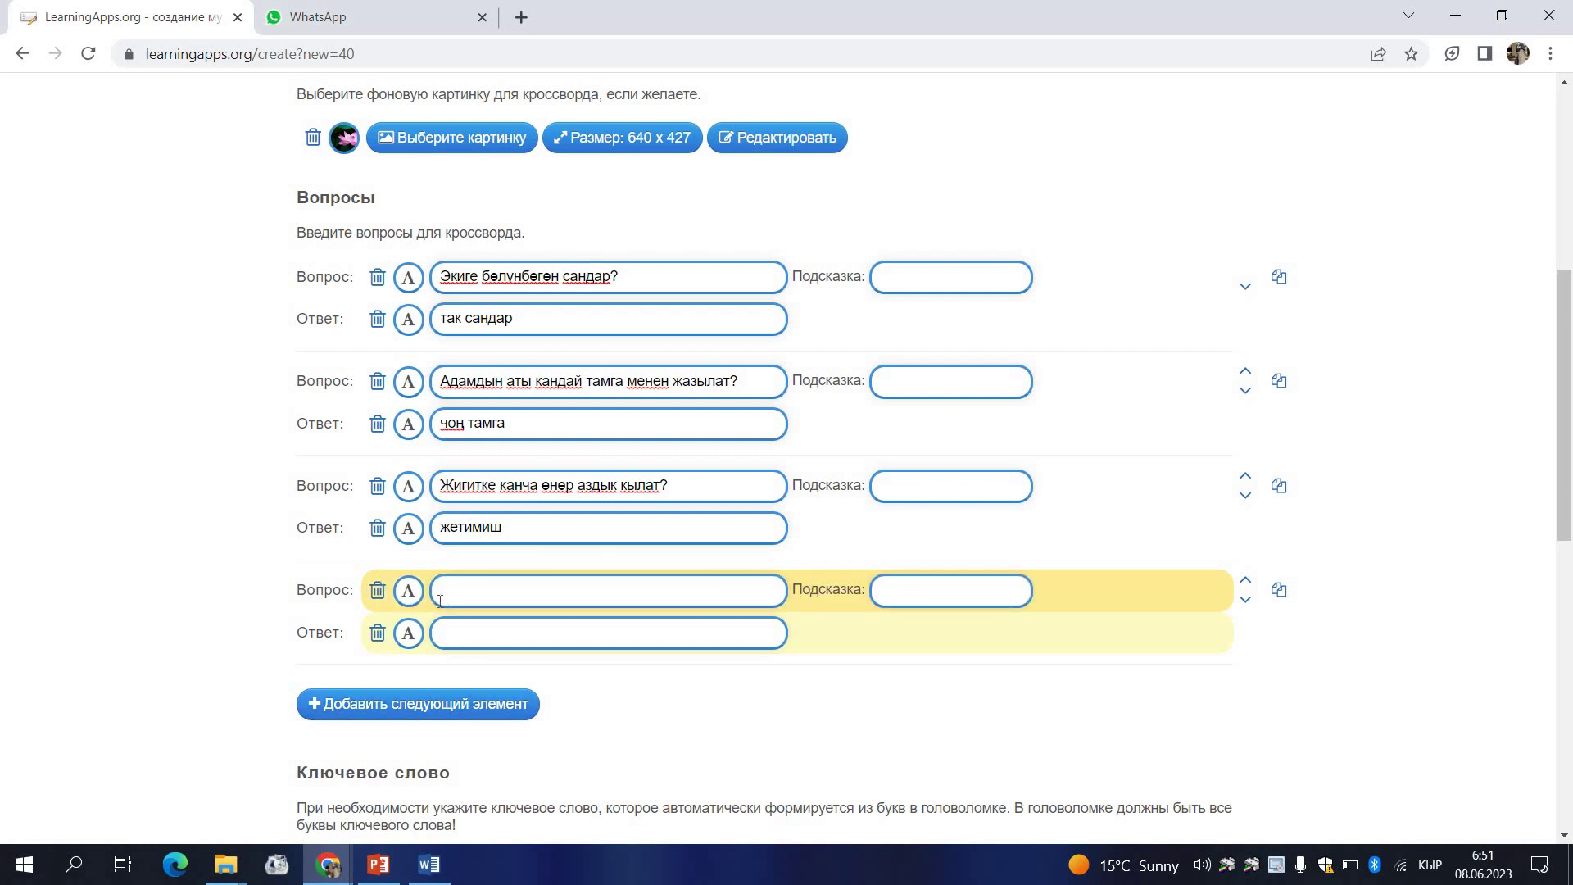
type("Жомоктордогу жаман")
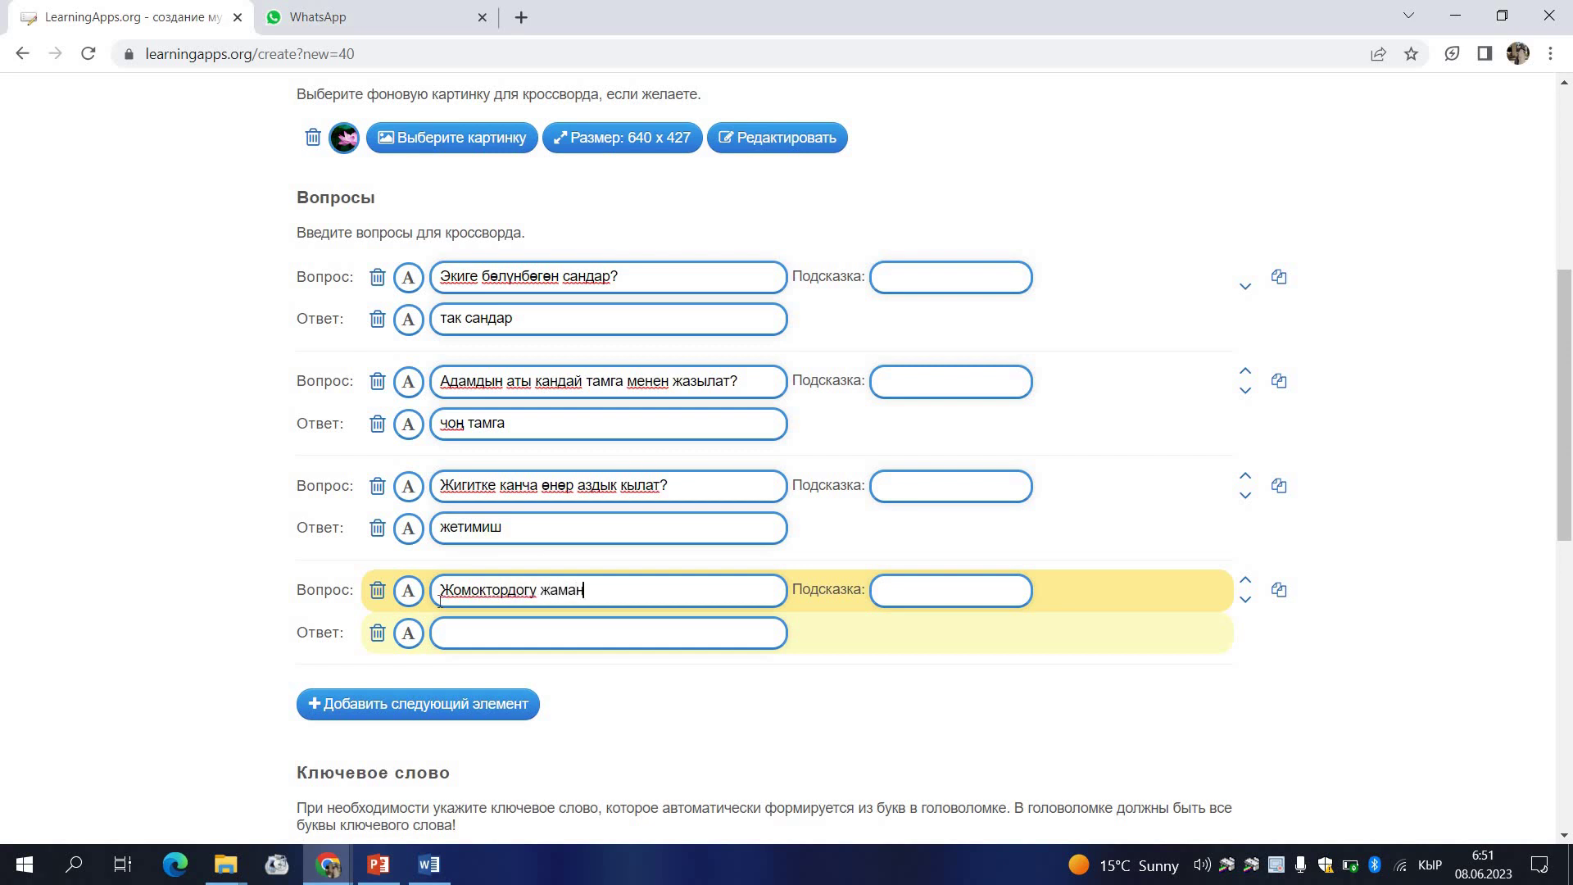
type("ждыкты каалага")
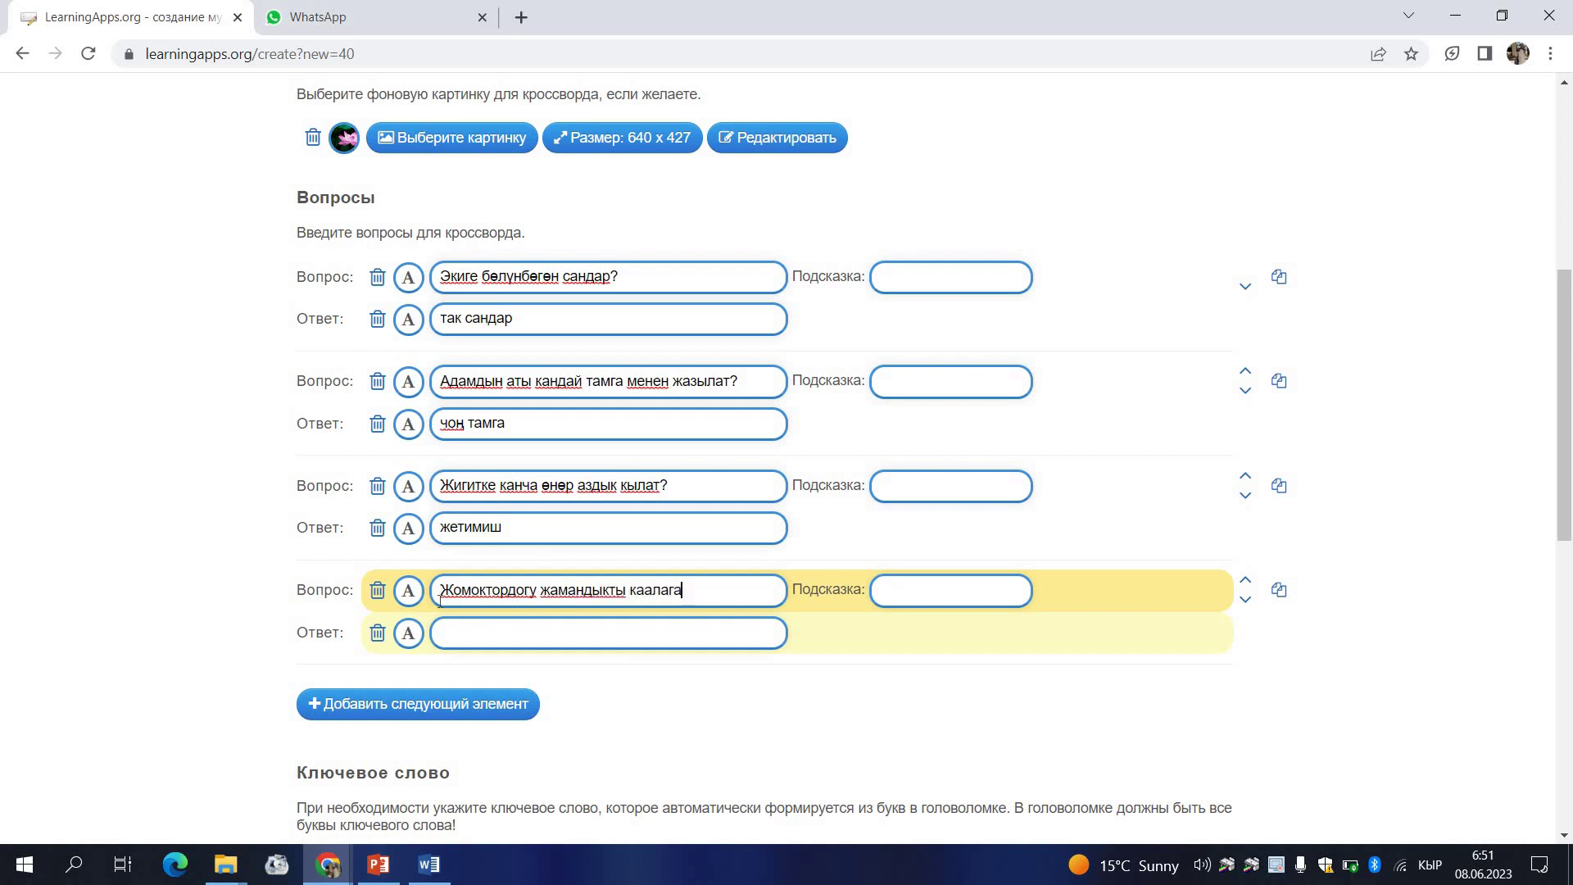
type("н каарыган ая")
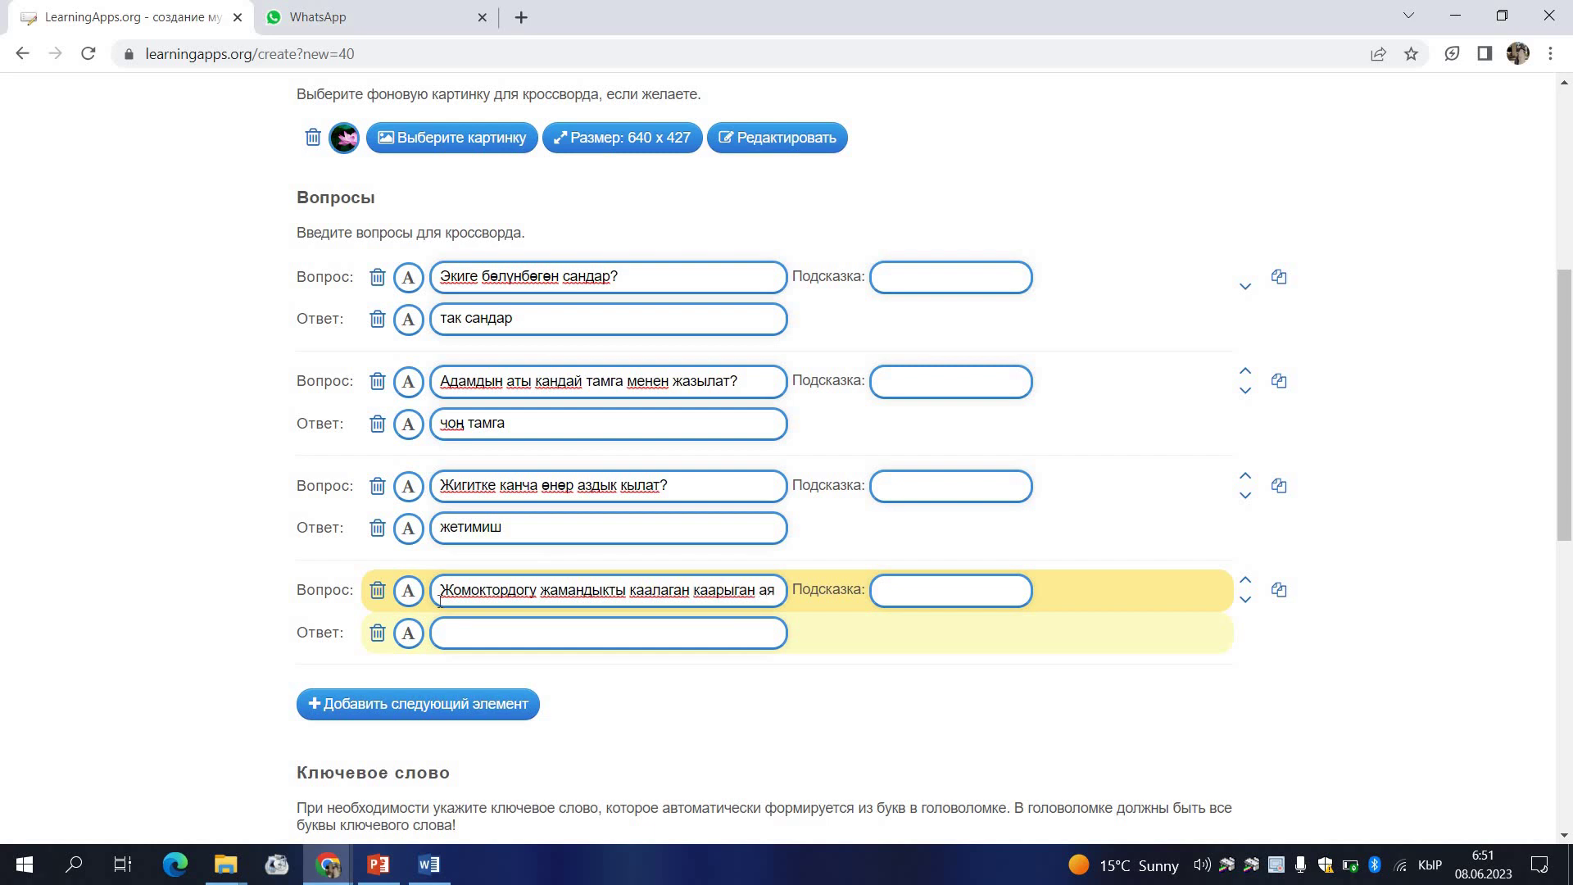
type("л")
Set the fourth question's answer to "жезкемпир" and add a fifth crossword item.
left_click(447, 651)
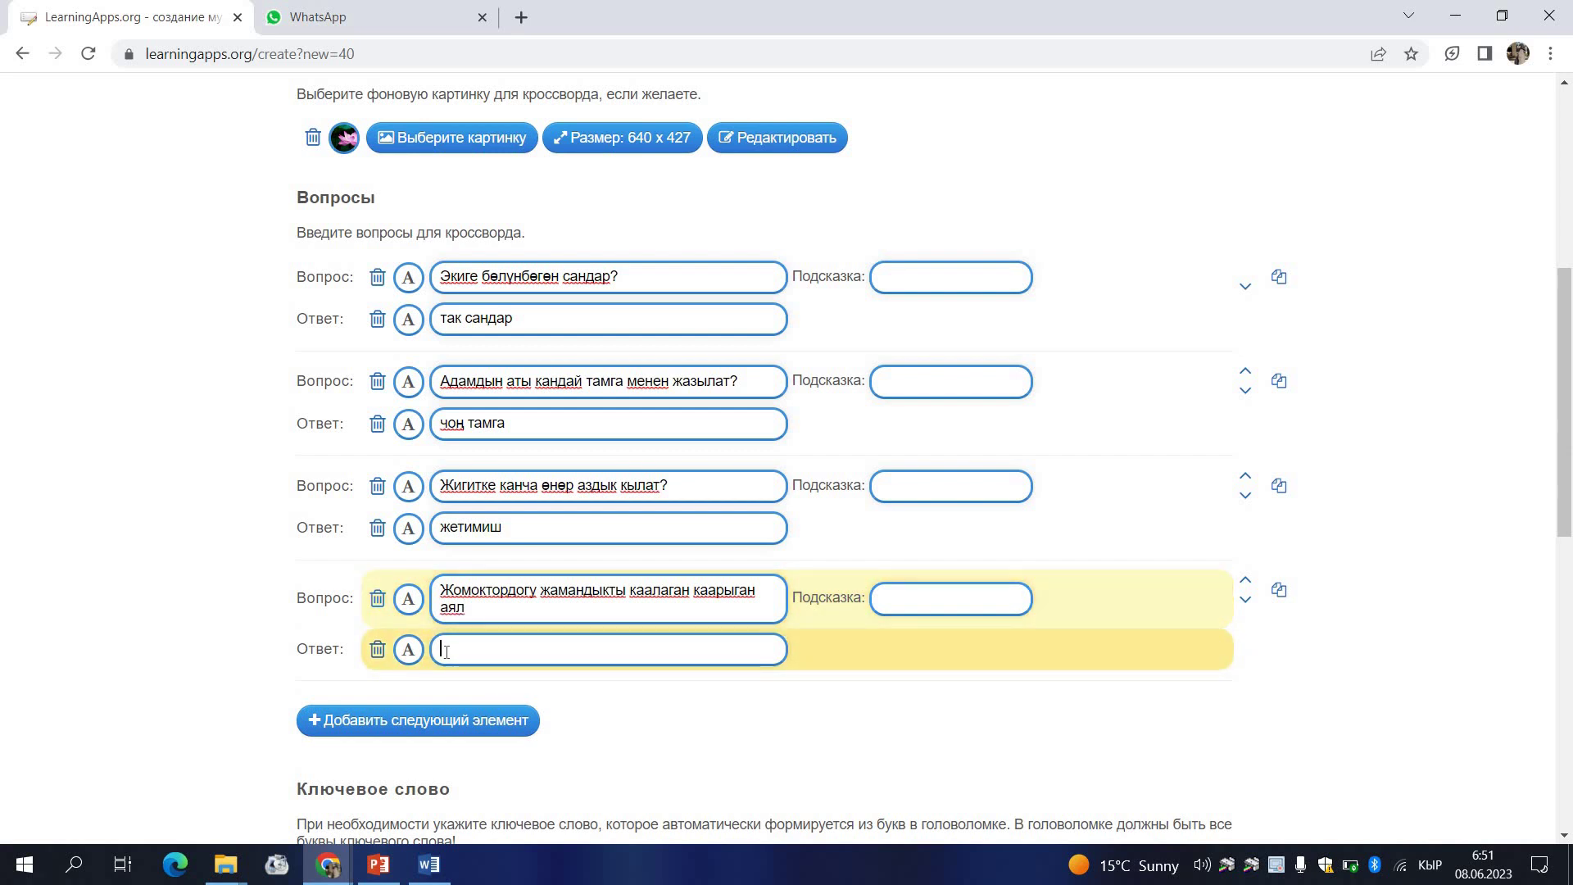
type("жезкемпир")
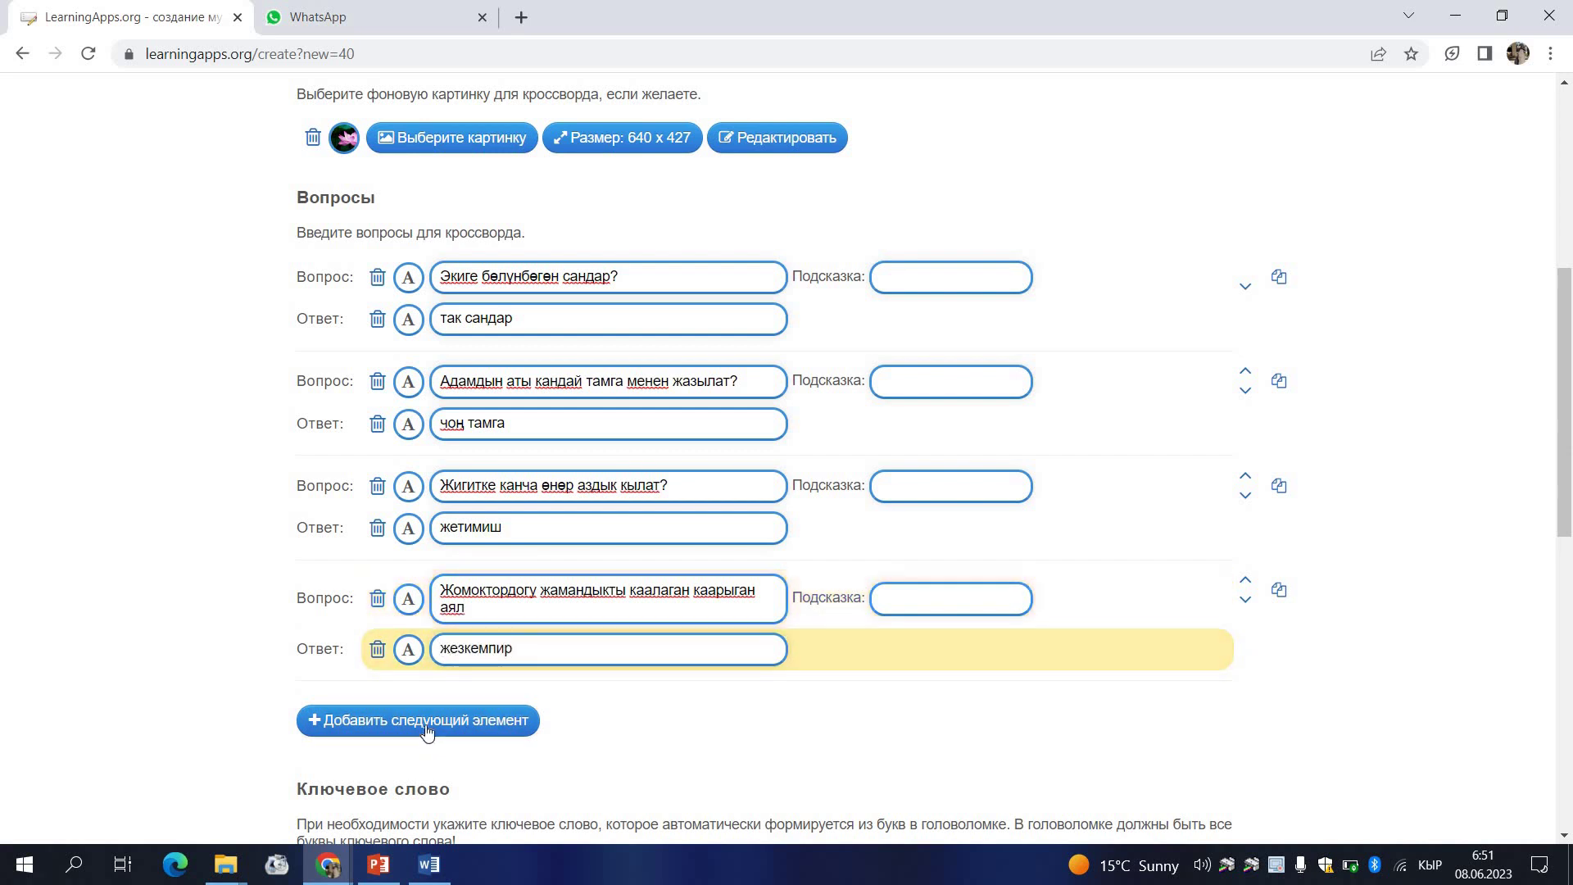
left_click(425, 732)
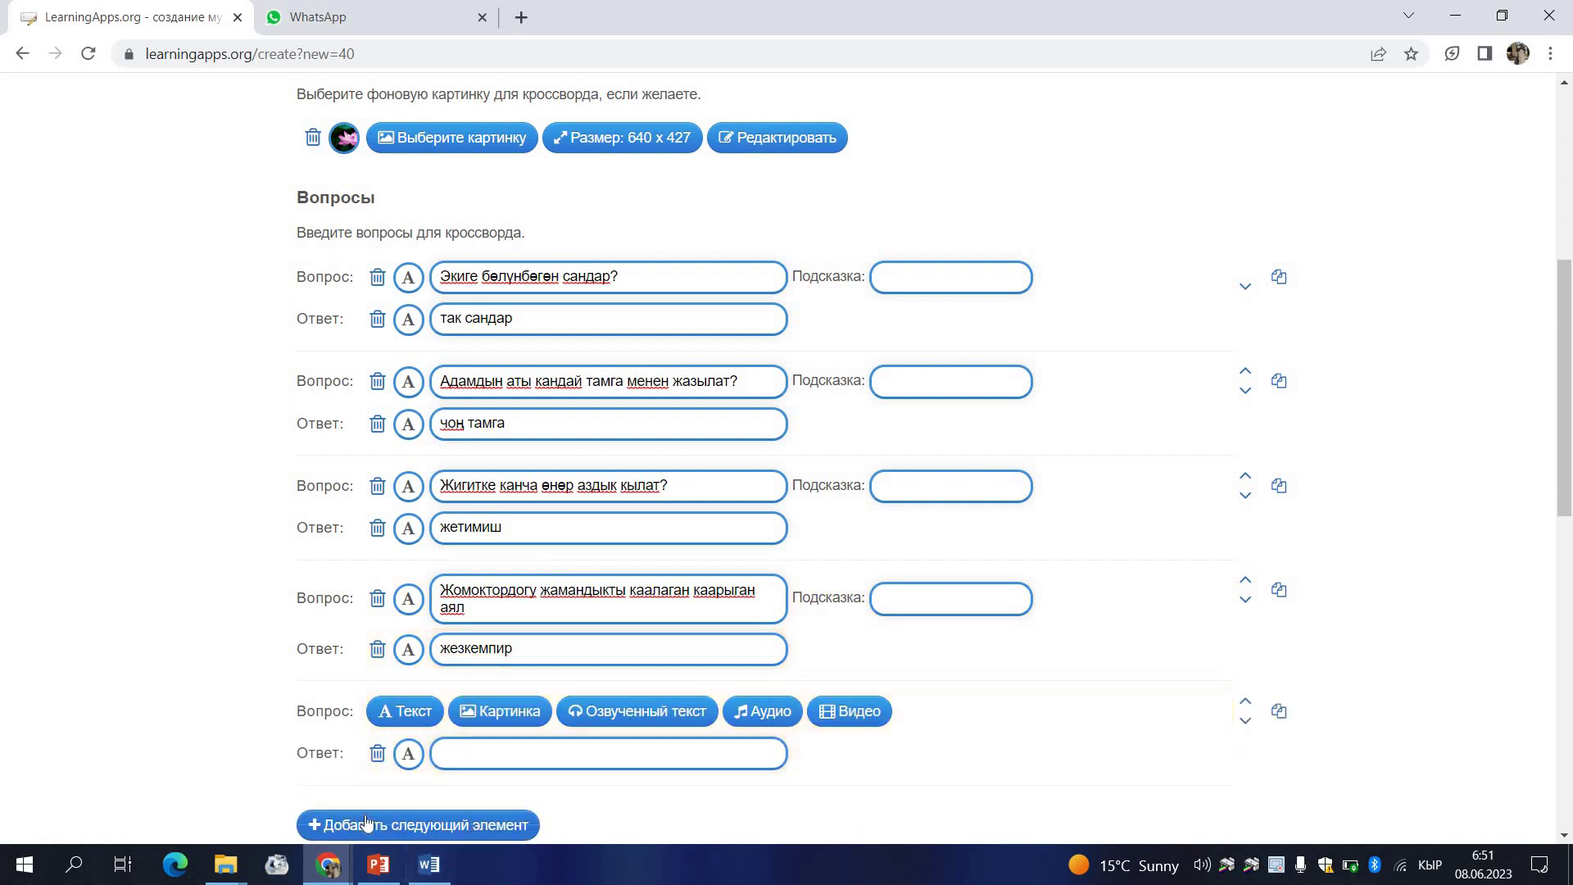
Make the fifth question a text question and copy item 64, "Асмандагы жети жылдыз эмне деп аталат?", into it from the Word document.
left_click(390, 712)
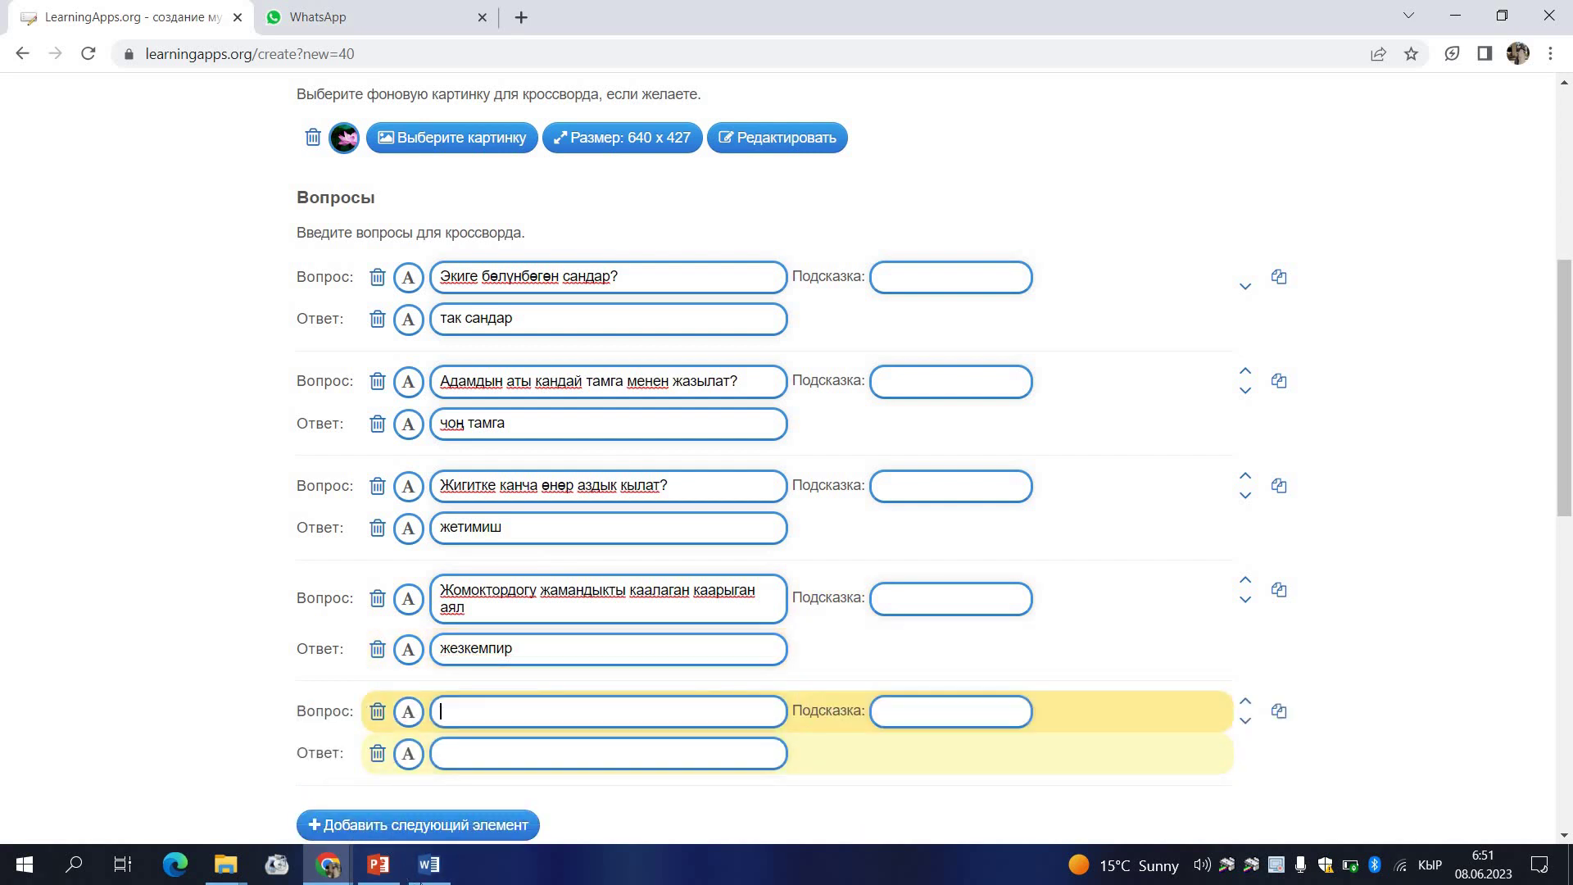
key("alt+Tab")
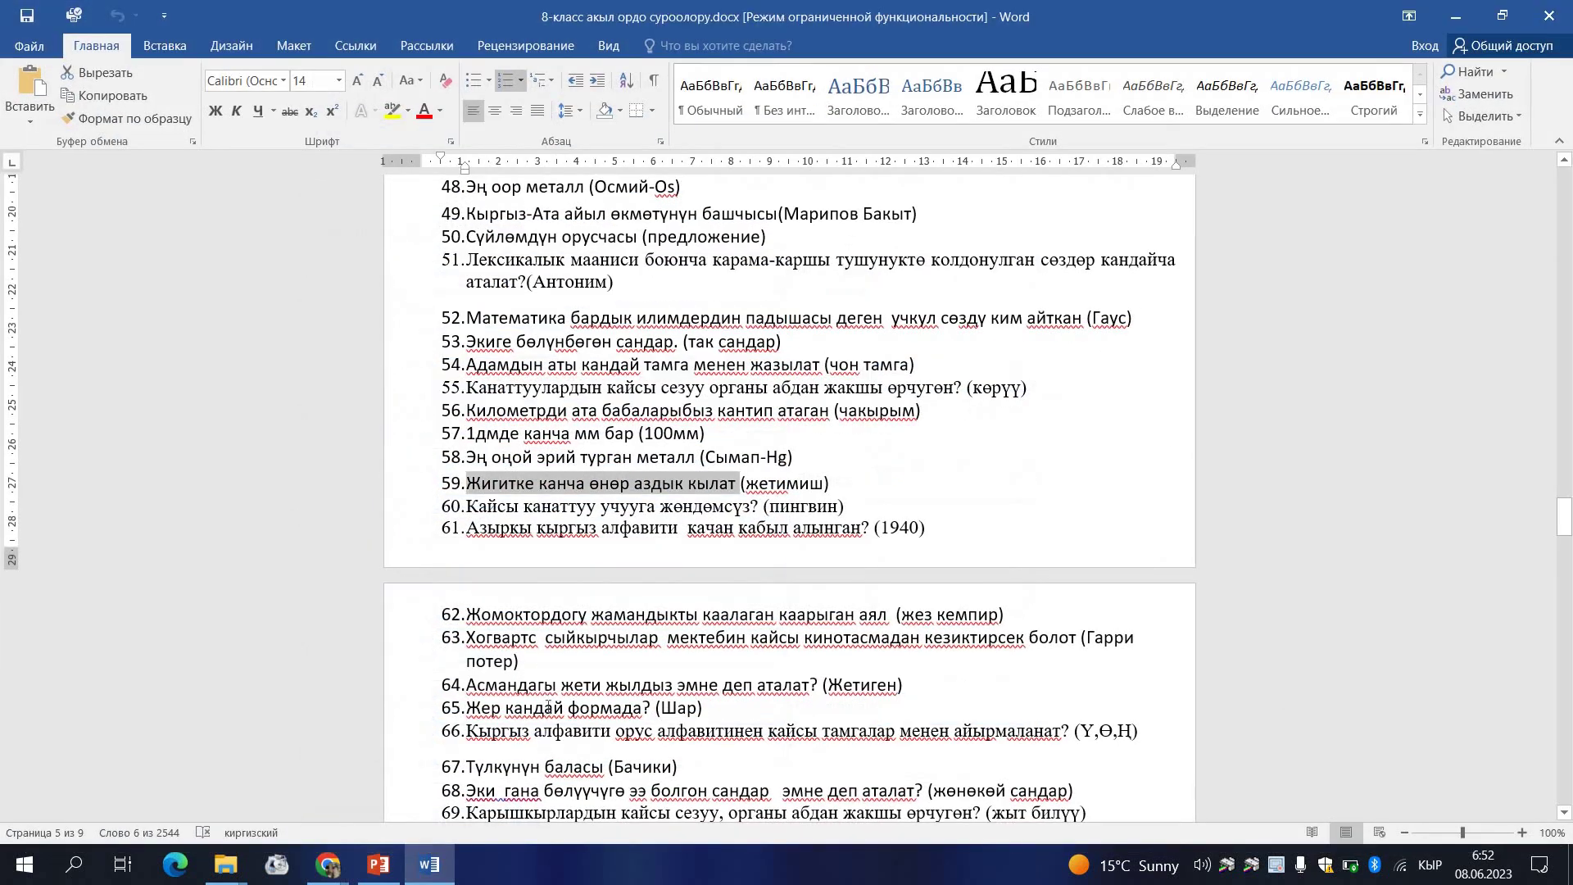
scroll(547, 706, "down", 4)
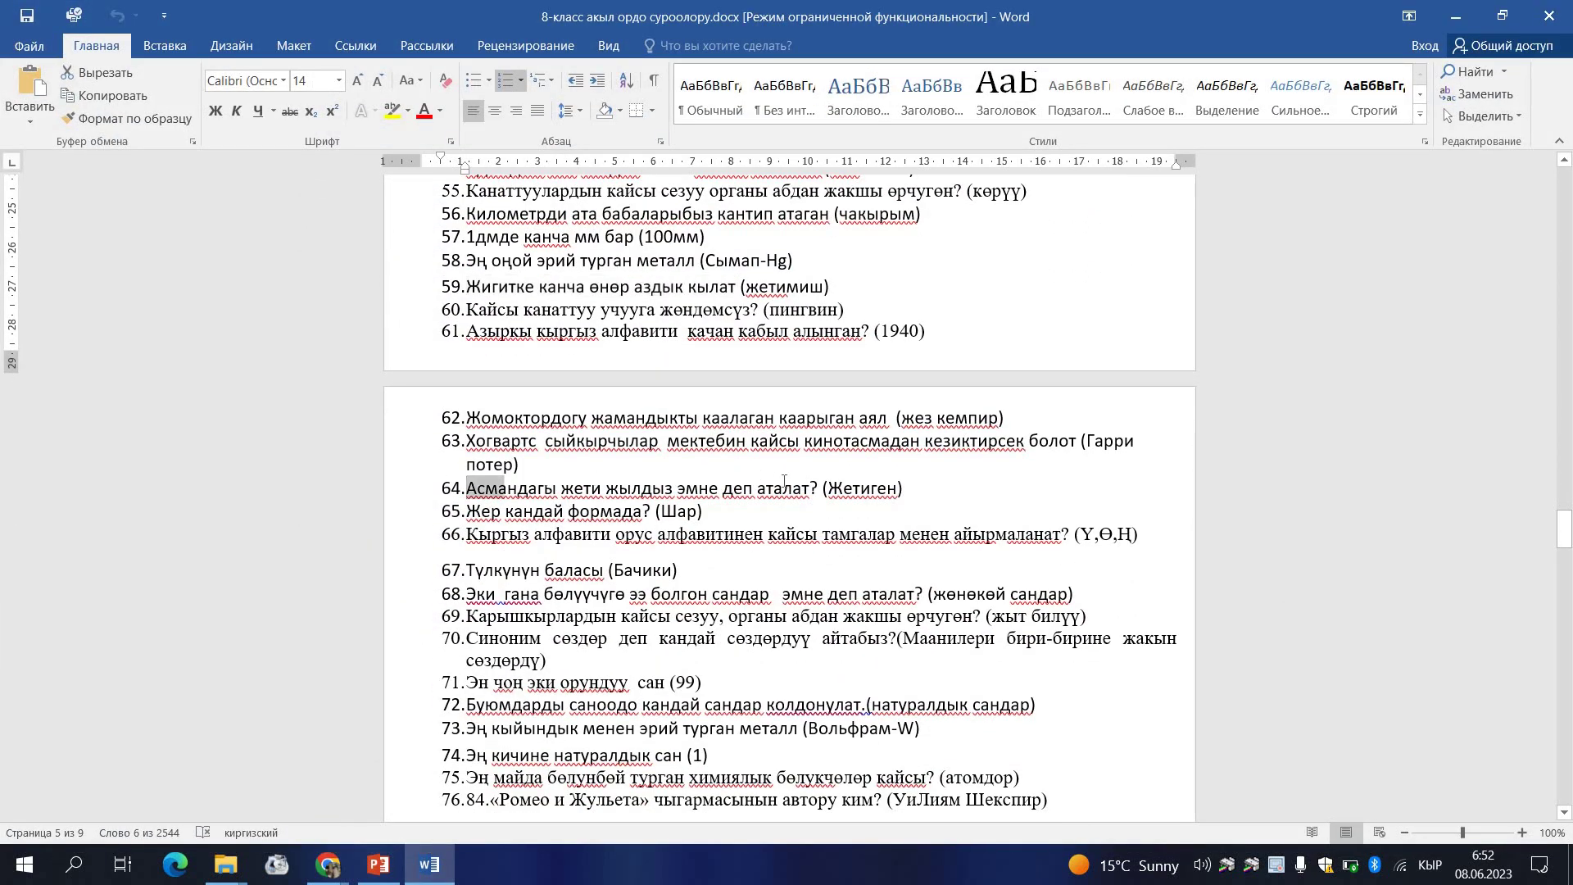
left_click_drag(466, 489, 820, 492)
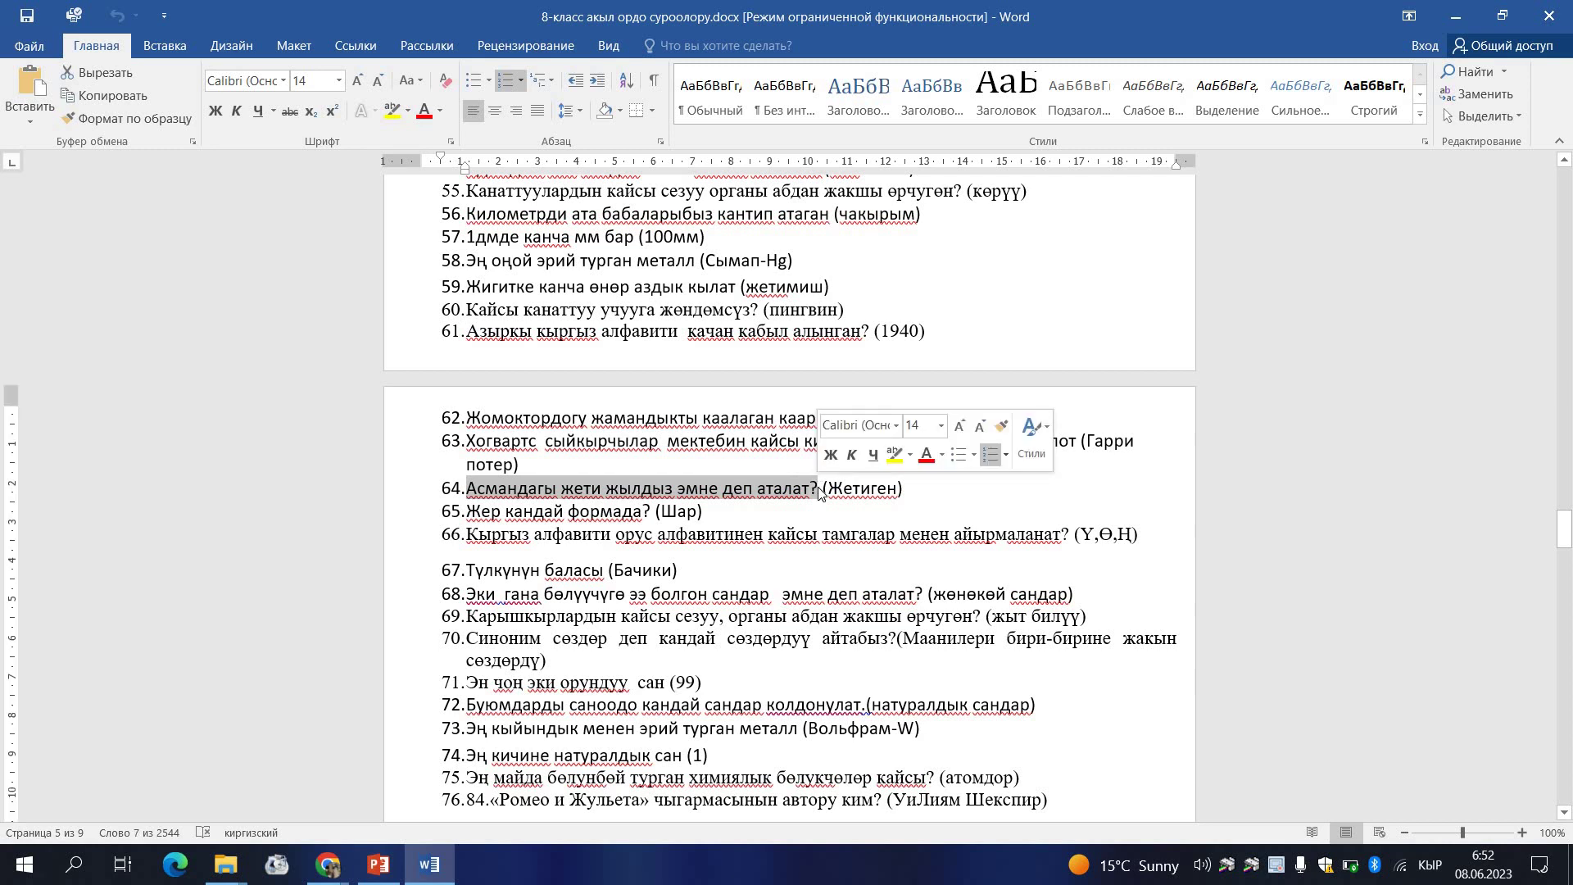
left_click(1456, 15)
left_click(456, 702)
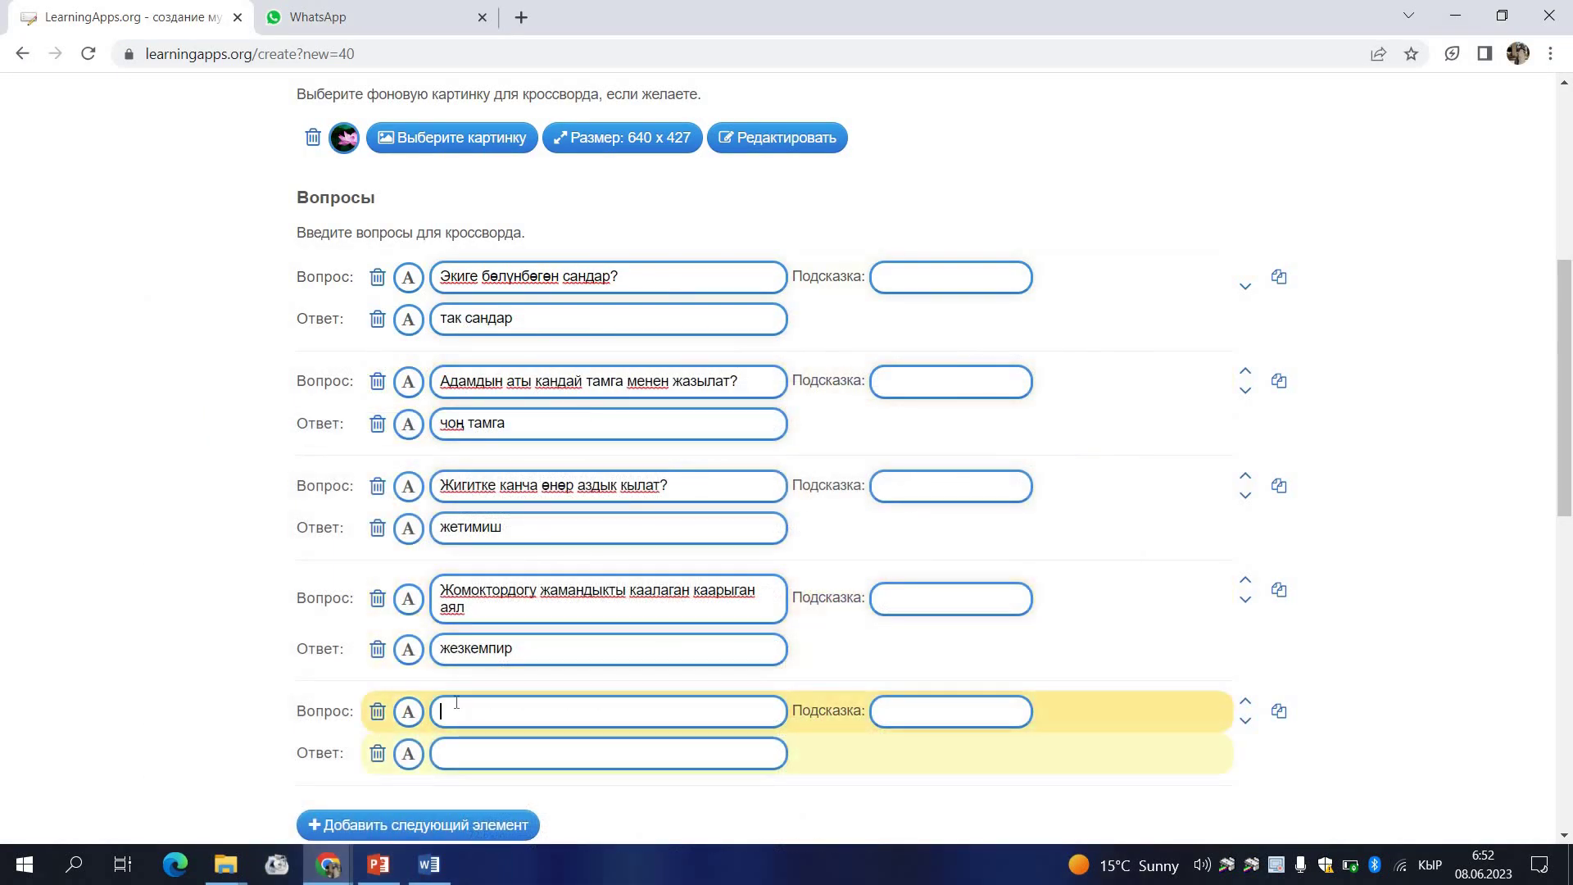
type("64.\tАсмандагы жети жылдыз эмне деп аталат?")
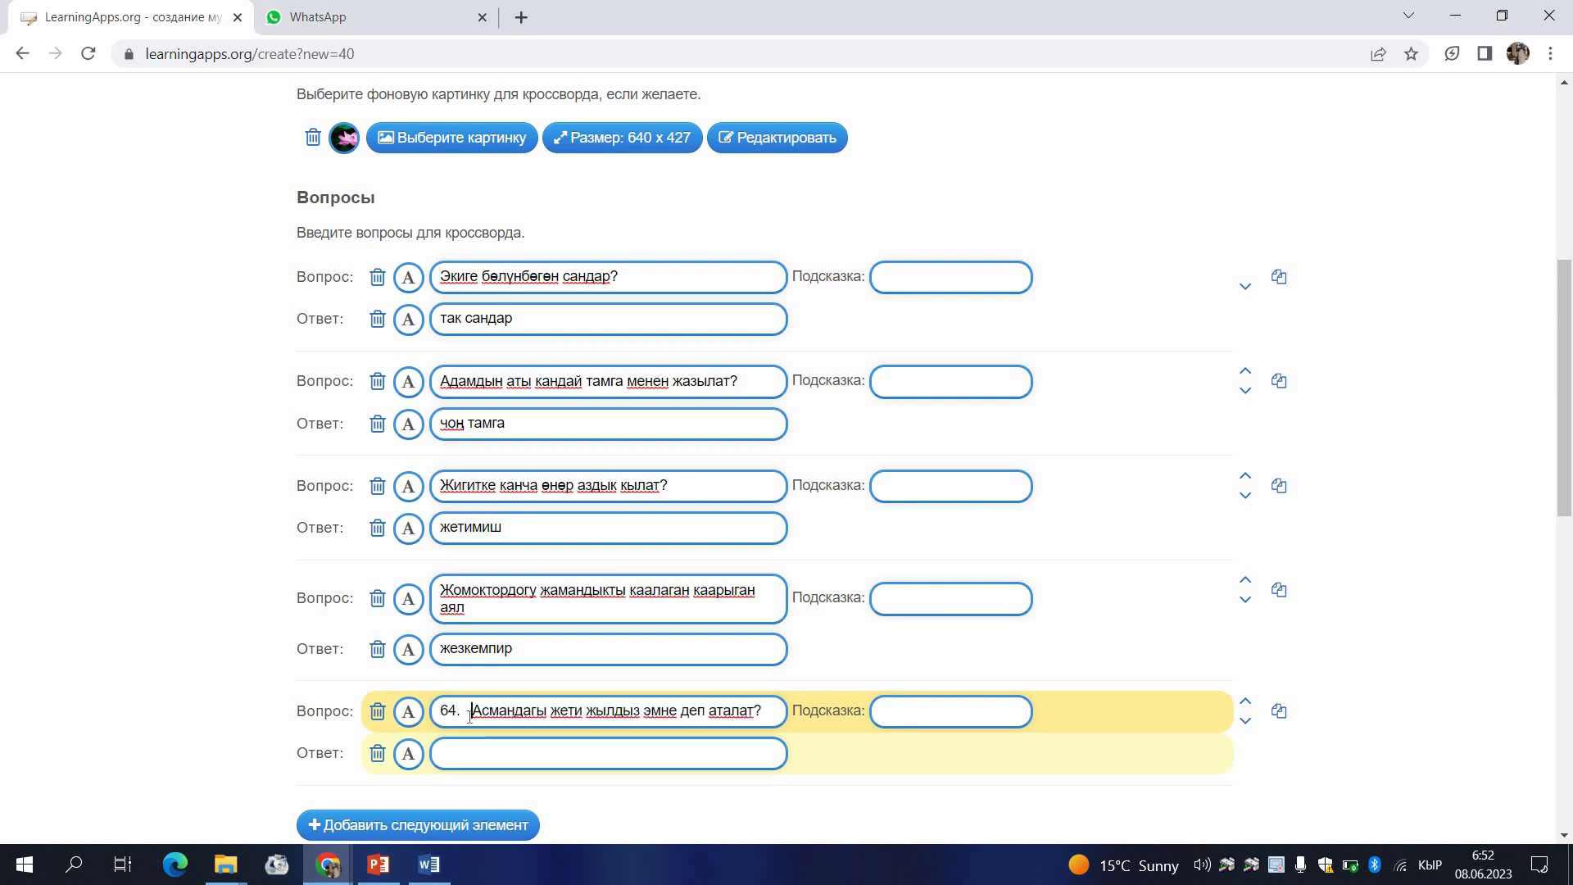
Remove the list number from the fifth question and set its answer to "жетиген".
key("BackSpace")
key("BackSpace")
key("BackSpace")
key("BackSpace")
key("BackSpace")
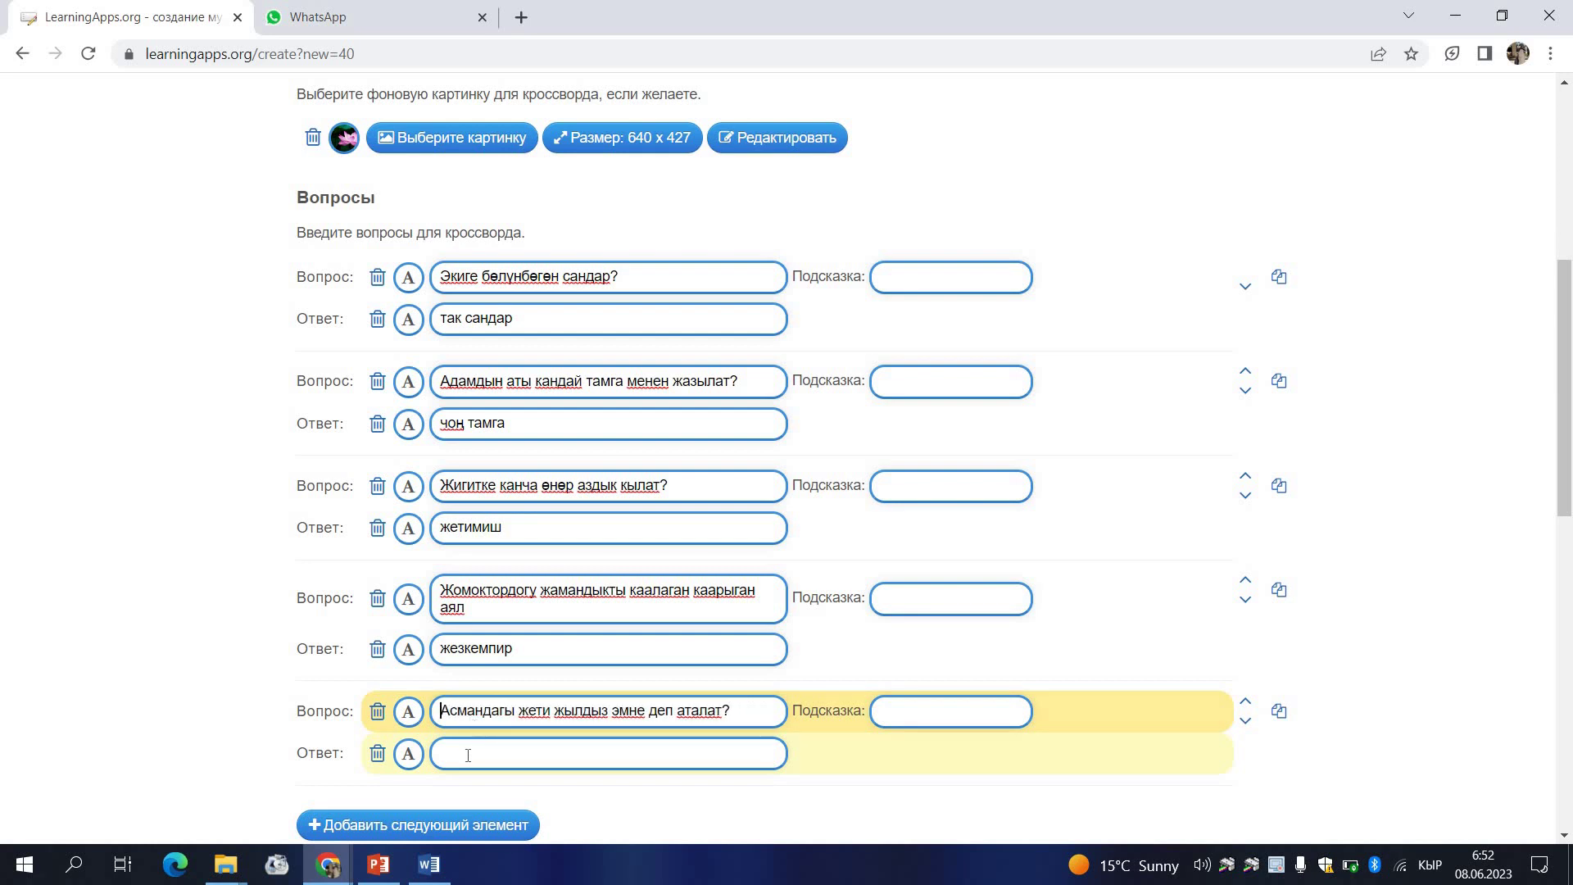
left_click(468, 756)
type("же")
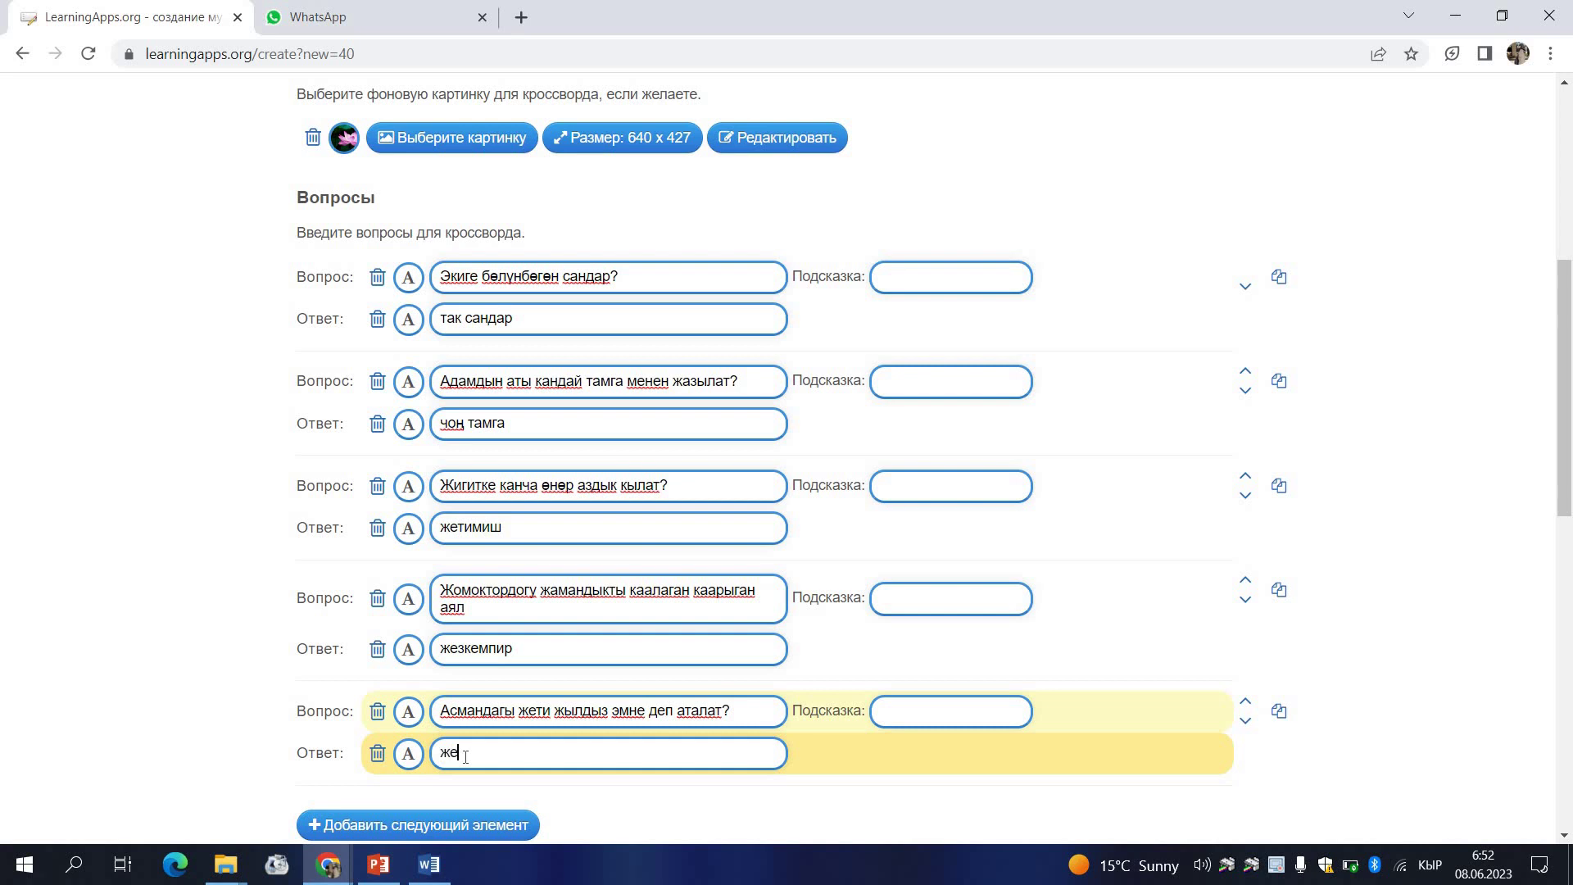
type("тиген")
Review the entered questions and answers and the optional keyword and fixed-orientation settings.
scroll(272, 426, "down", 3)
scroll(358, 344, "down", 1)
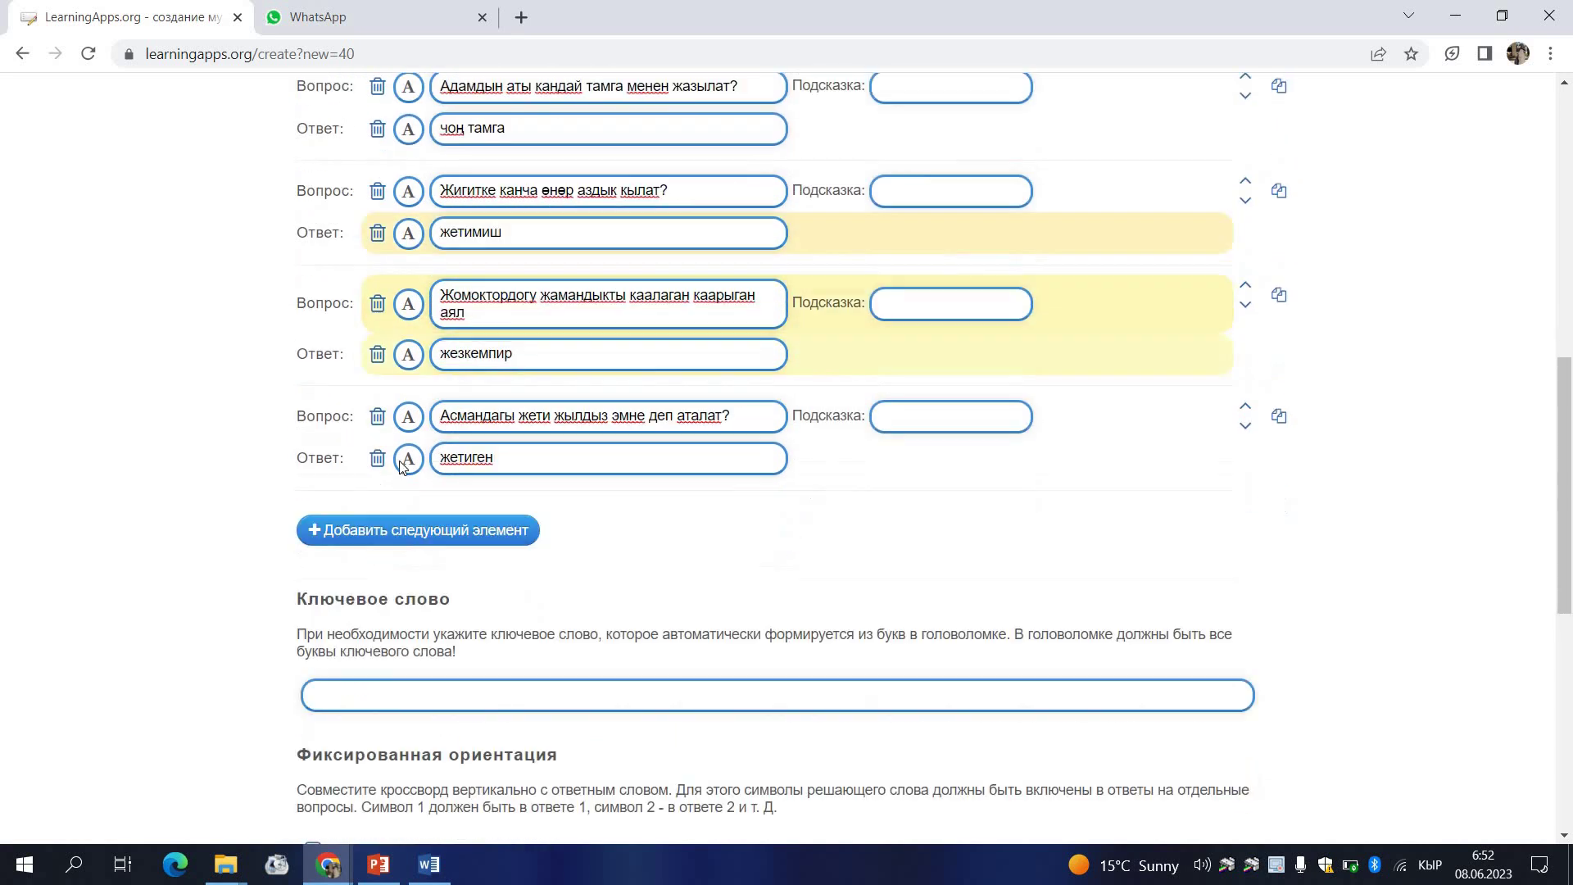
scroll(527, 361, "up", 4)
scroll(483, 459, "down", 4)
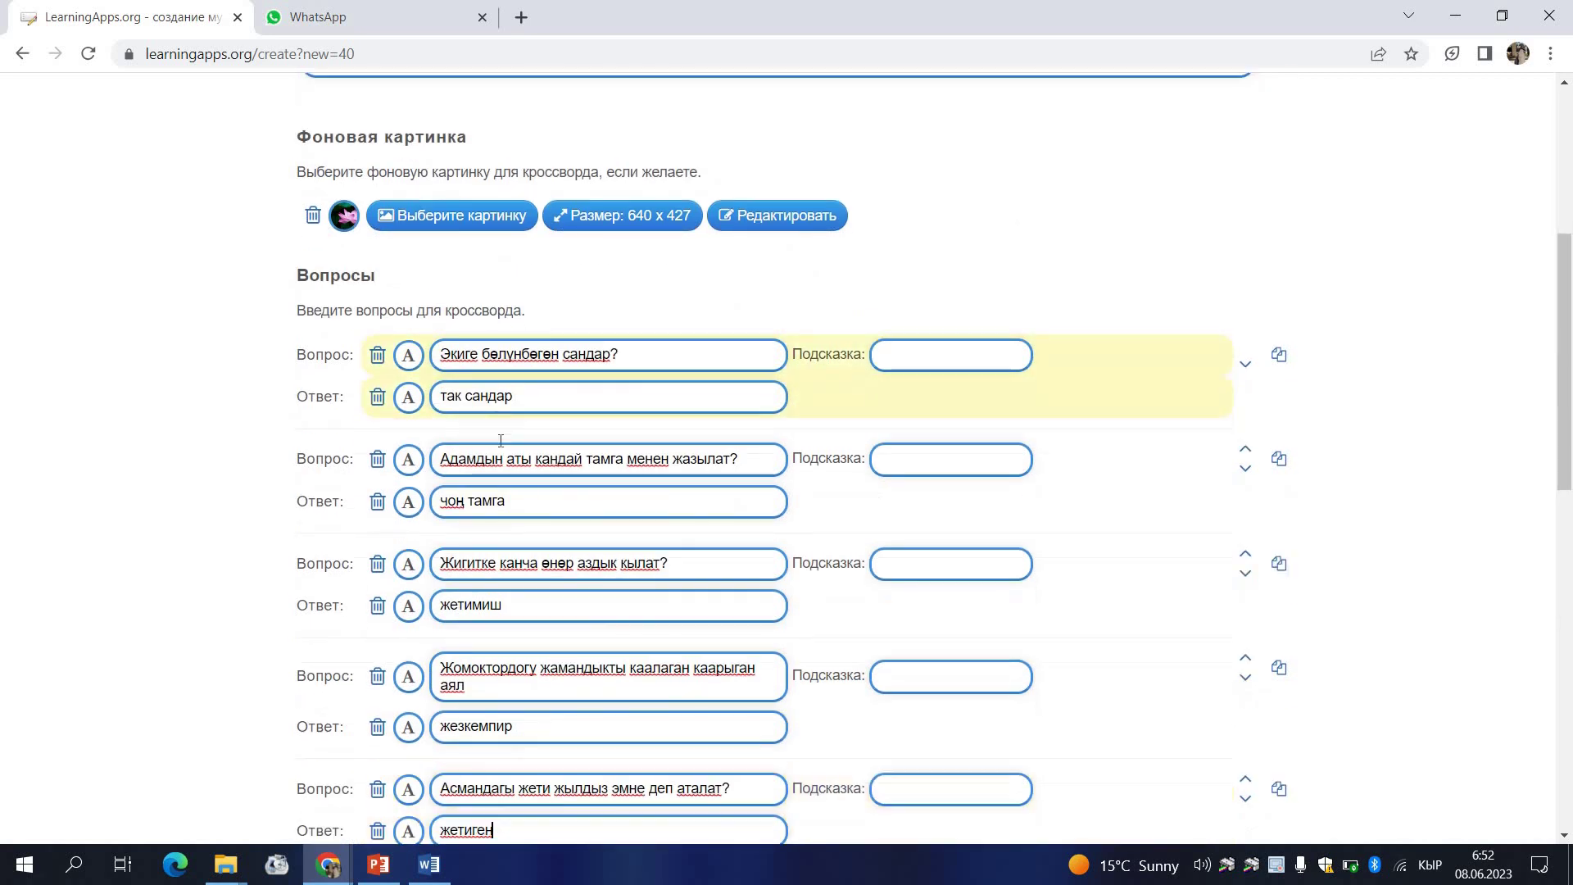
scroll(491, 483, "down", 2)
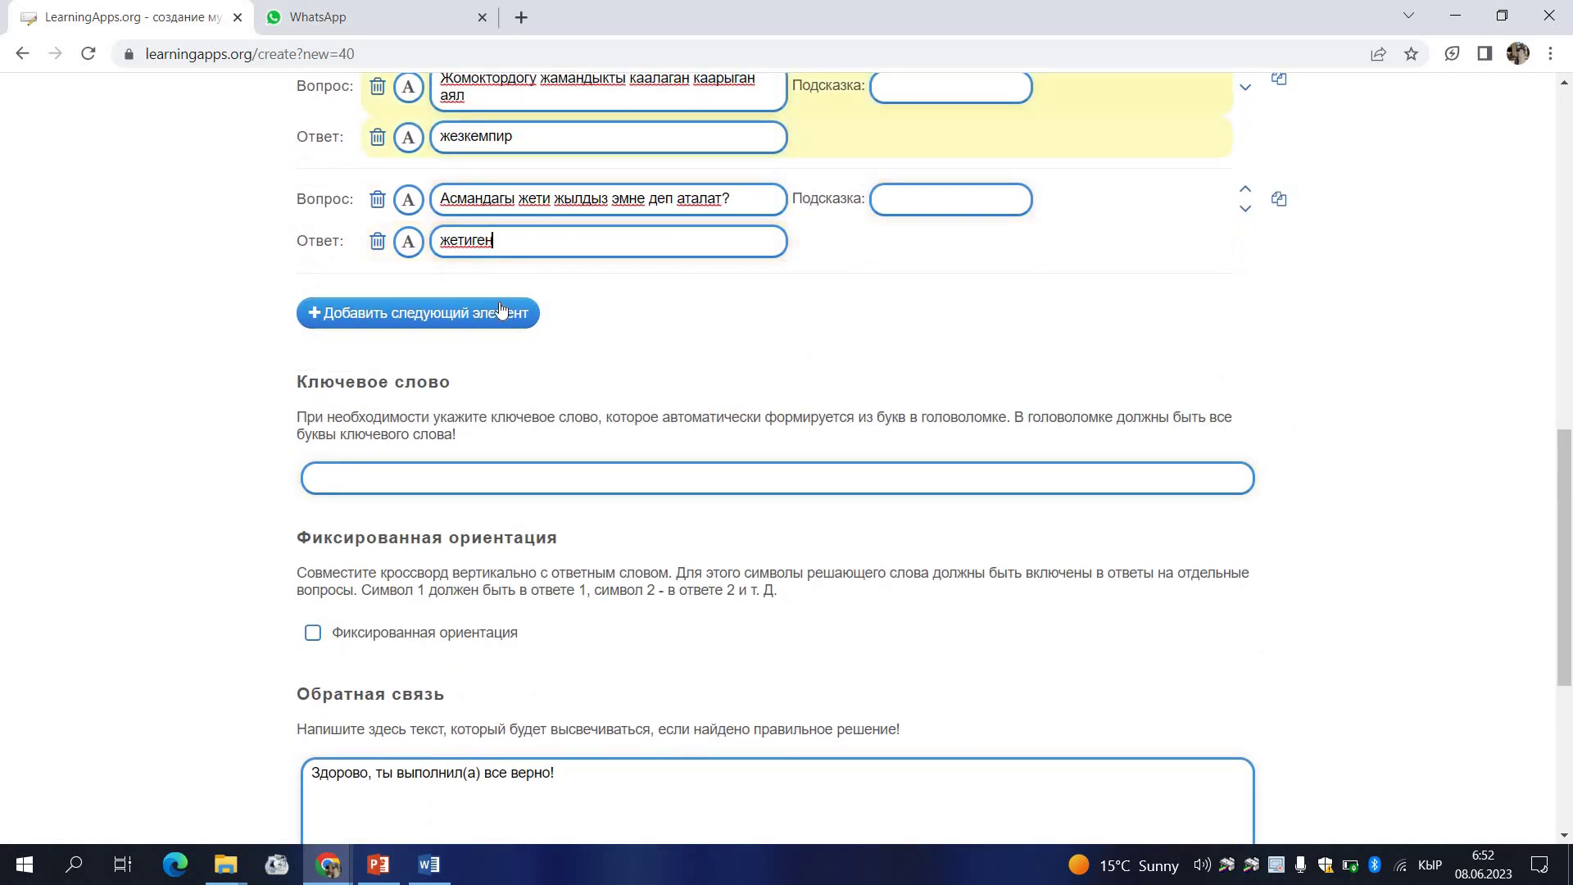
left_click(352, 480)
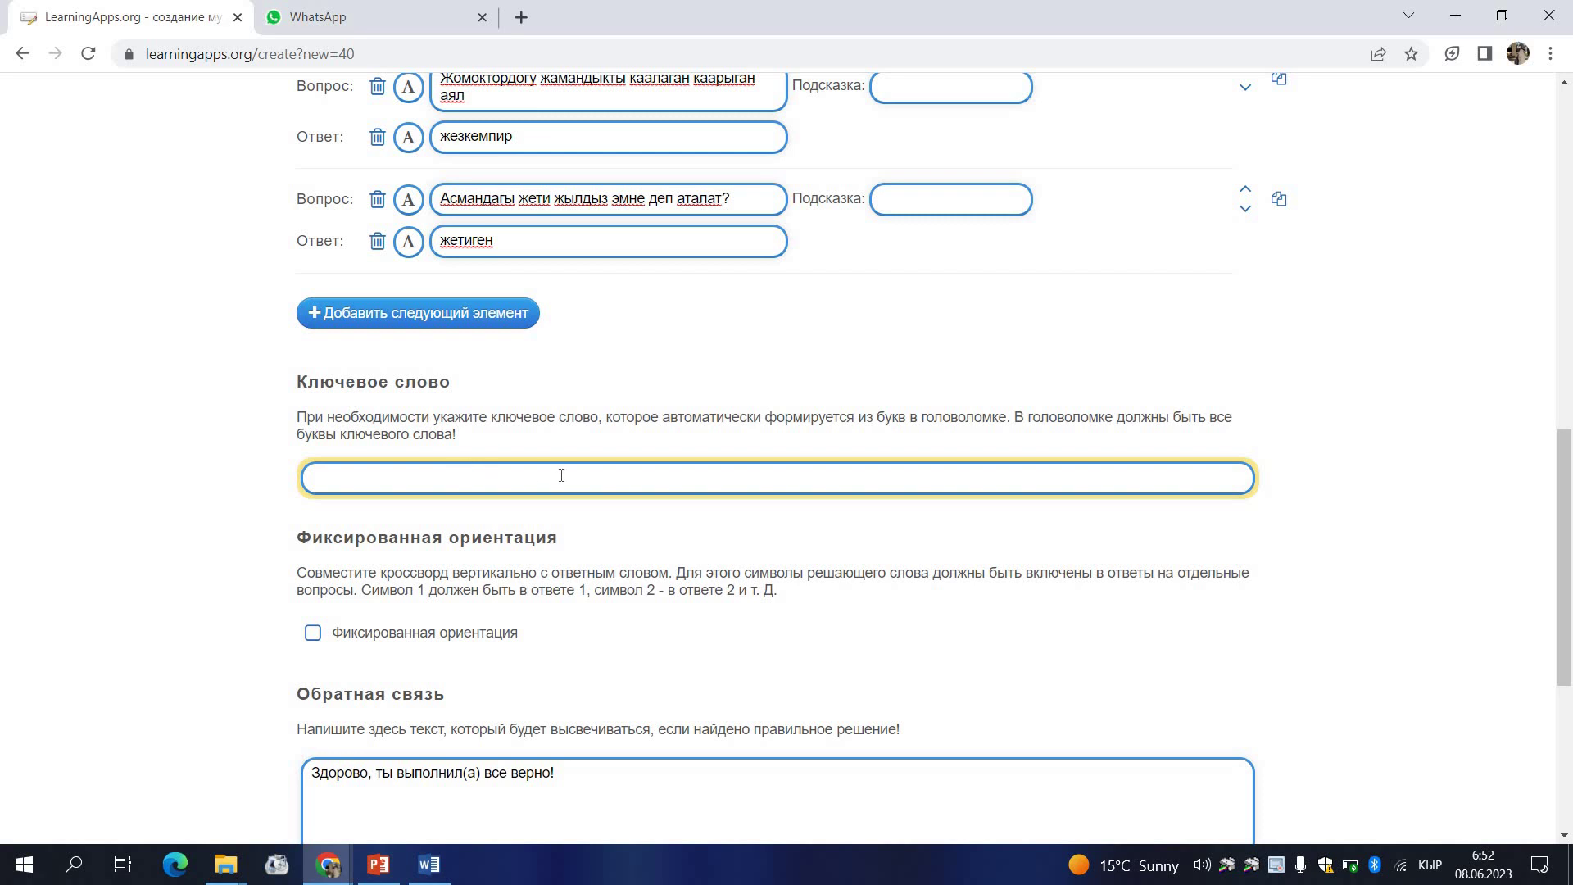
left_click(309, 632)
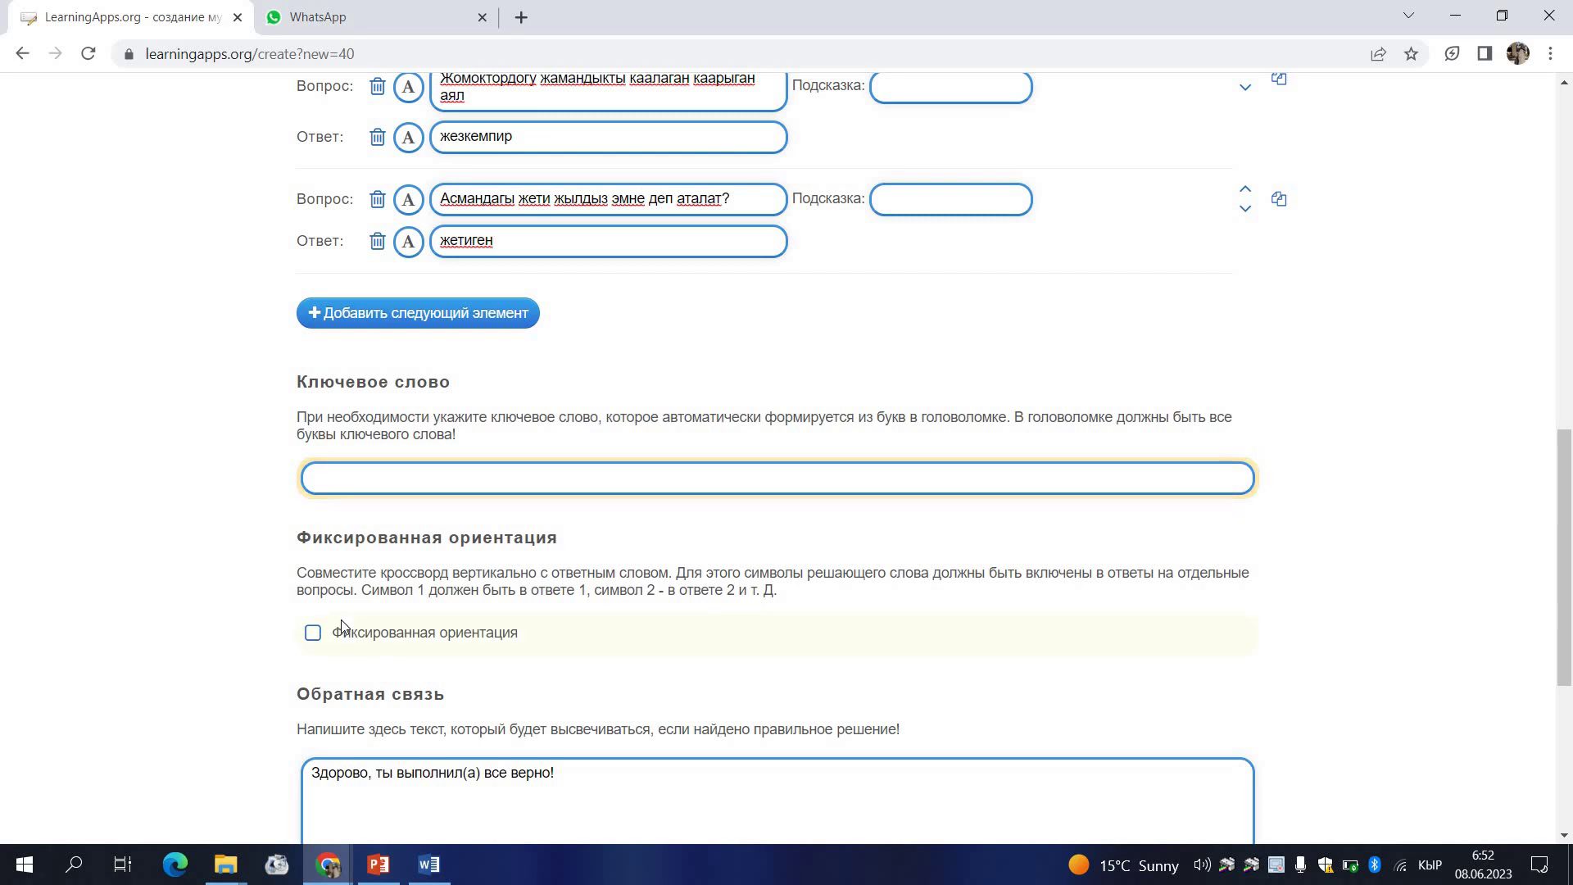
Replace the feedback text for a correct solution with "Азаматсың, сен тапшырмаларды туур аткарыпсың!".
scroll(261, 579, "down", 3)
left_click(567, 568)
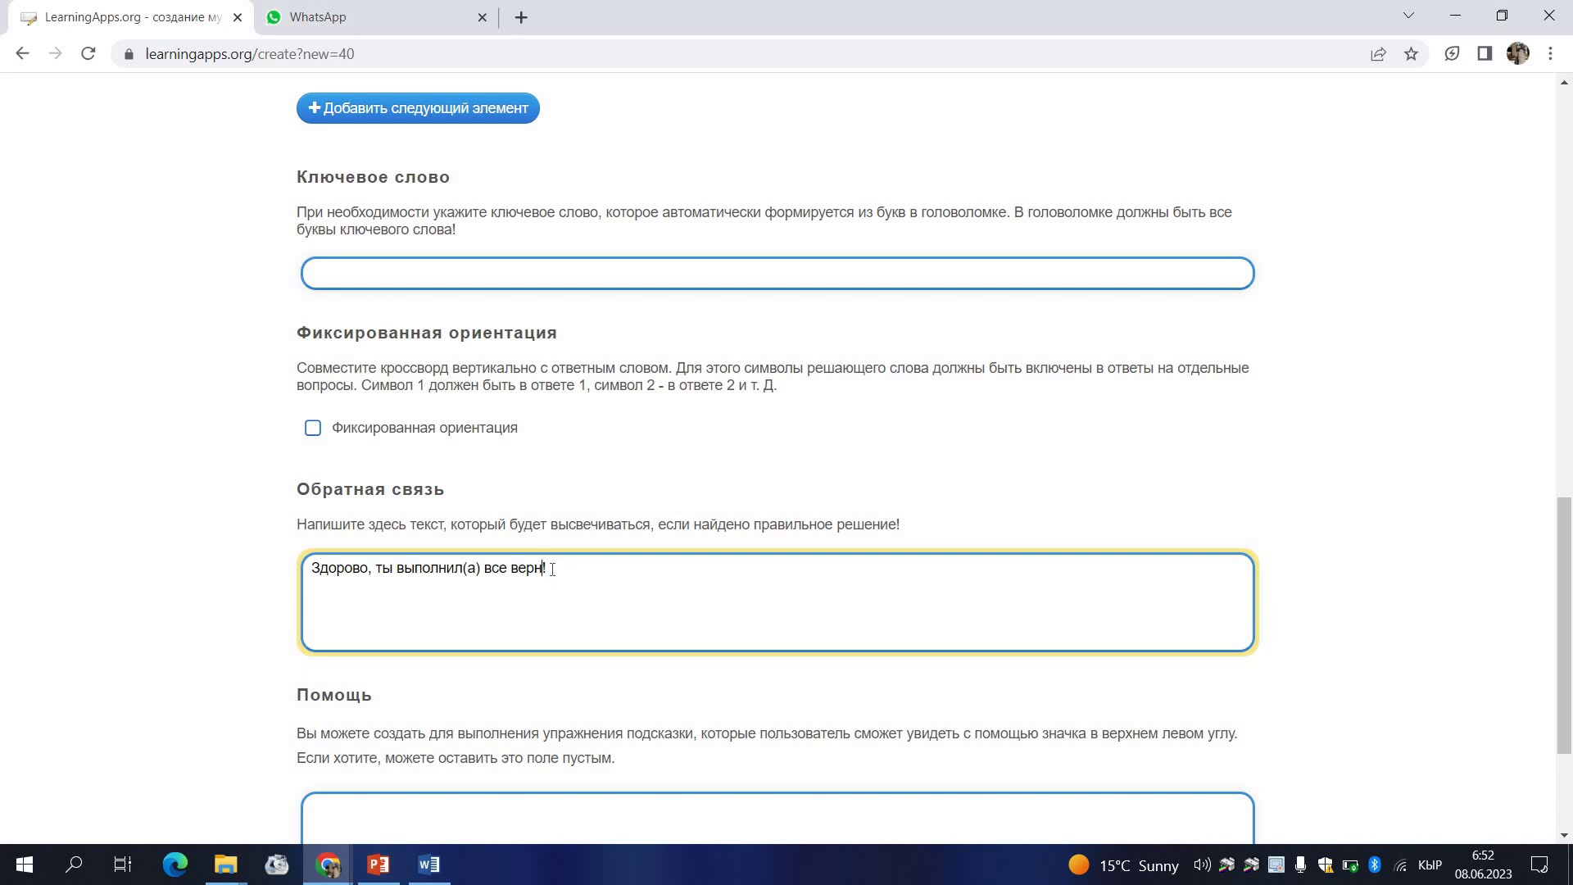
key("BackSpace")
key("BackSpace")
key("BackSpace")
key("BackSpace")
key("BackSpace")
key("BackSpace")
key("BackSpace")
key("BackSpace")
key("BackSpace")
key("BackSpace")
key("BackSpace")
key("BackSpace")
key("BackSpace")
key("BackSpace")
key("BackSpace")
key("BackSpace")
key("BackSpace")
key("BackSpace")
key("BackSpace")
key("BackSpace")
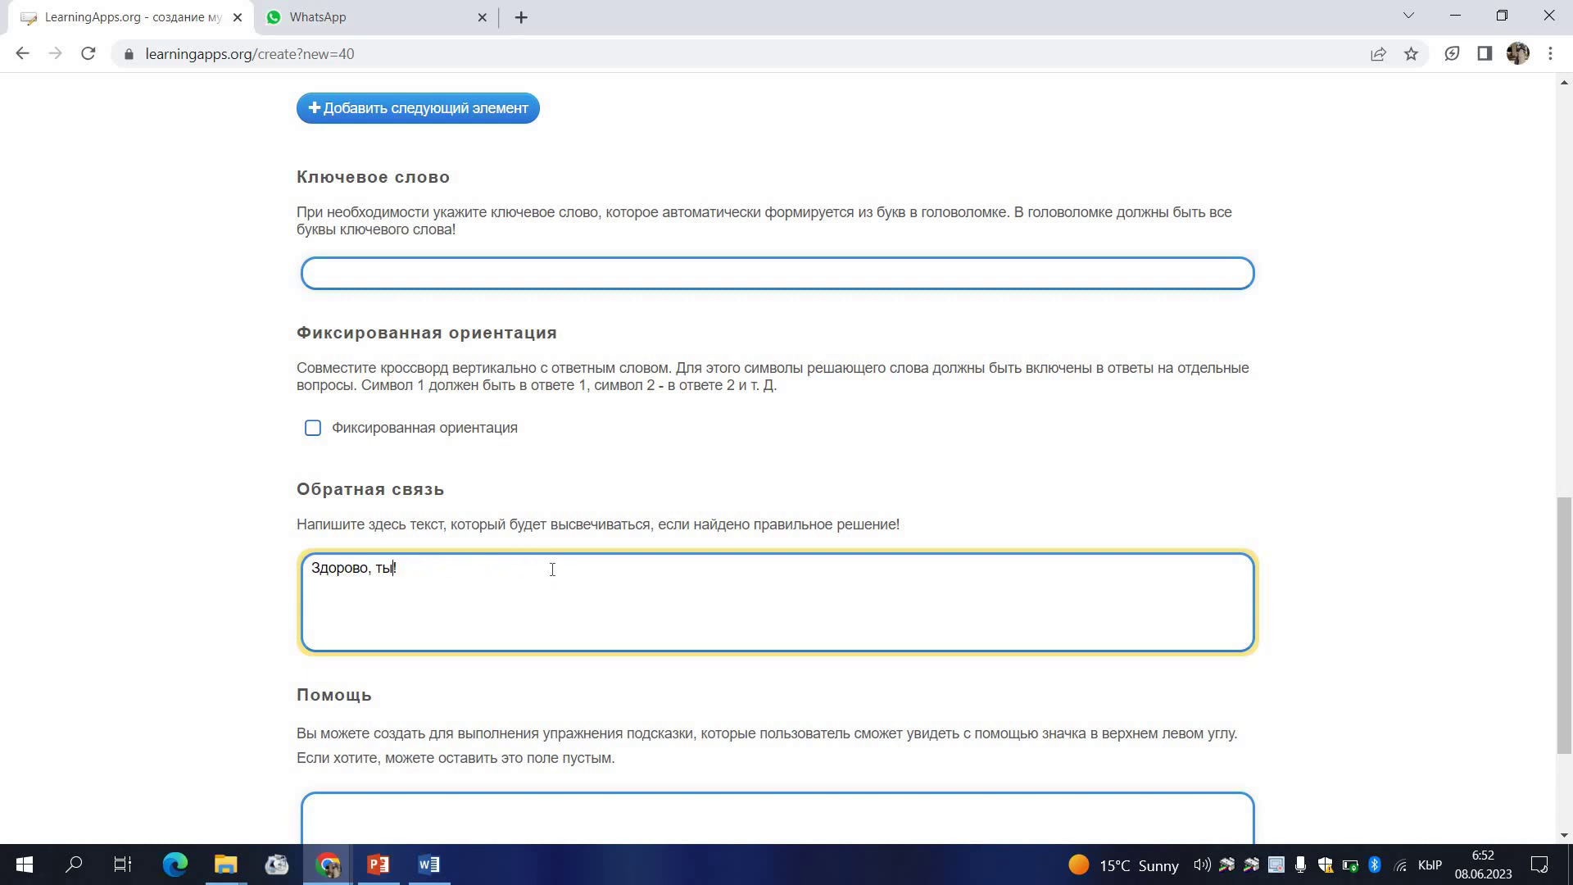
key("BackSpace")
key("BackSpace")
key("BackSpace")
key("BackSpace")
key("BackSpace")
key("BackSpace")
key("BackSpace")
key("BackSpace")
key("BackSpace")
key("BackSpace")
type("Азаматсын, сен та")
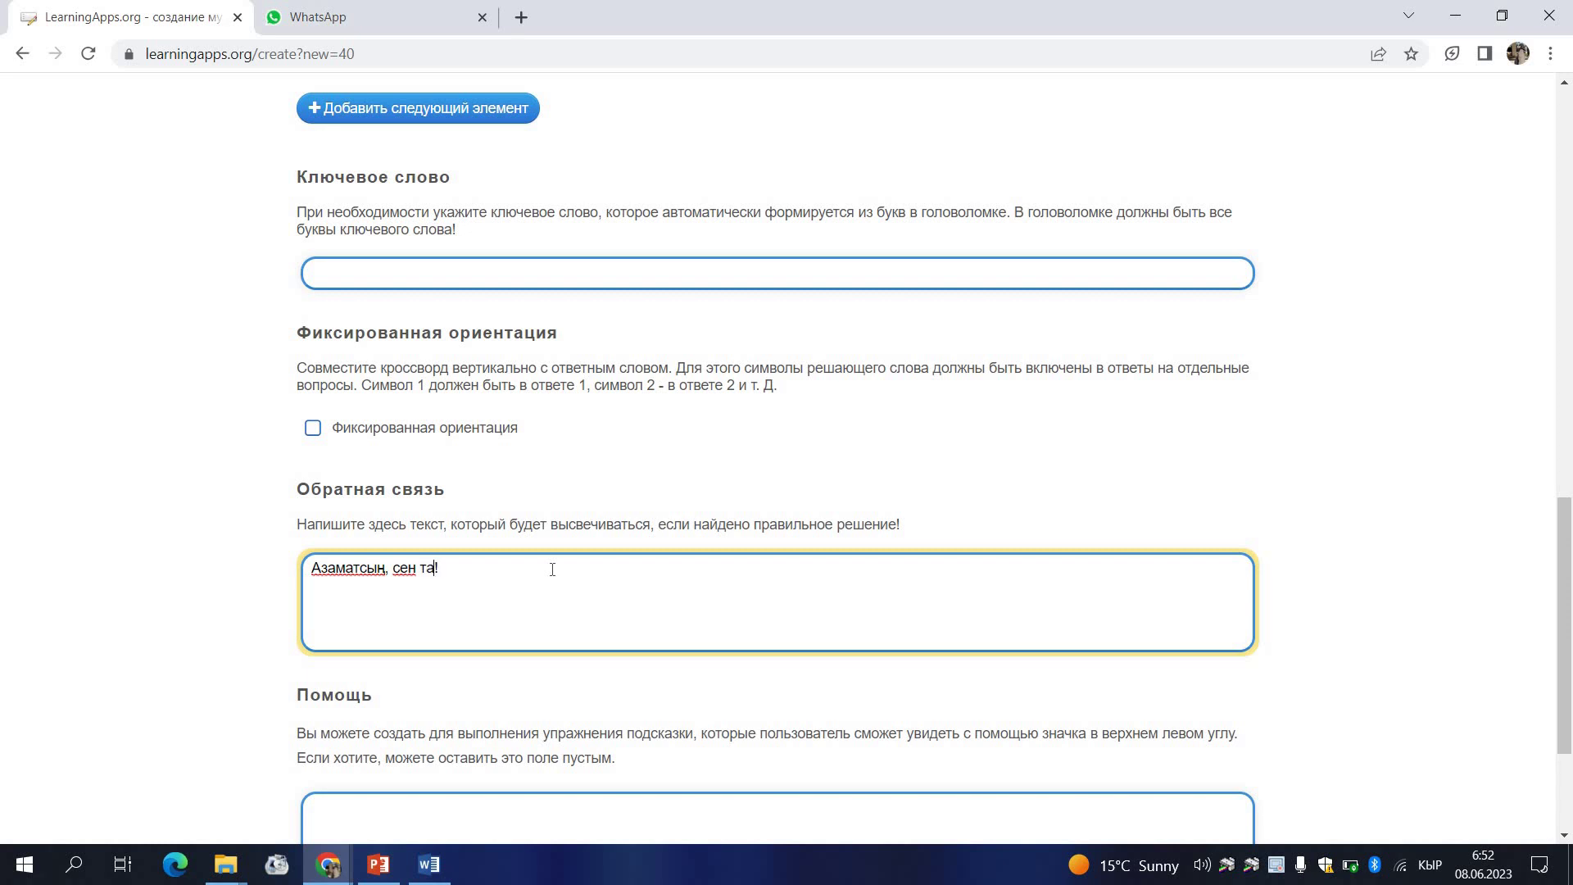
type("п")
type("шырмалар")
type("д")
type("ы туур")
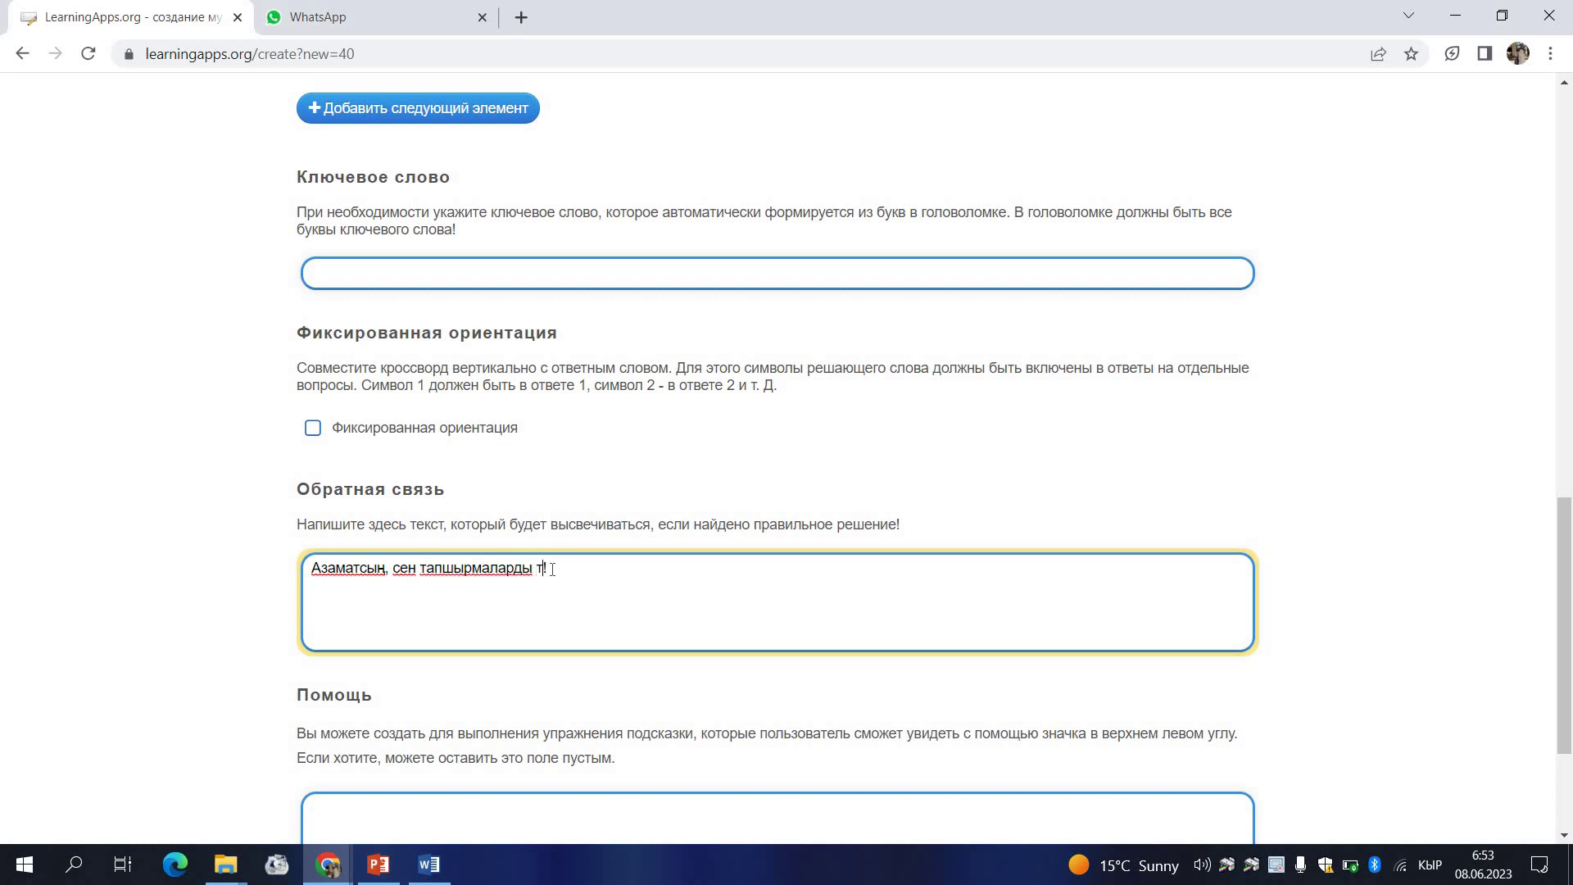
type(" аткарыпсын")
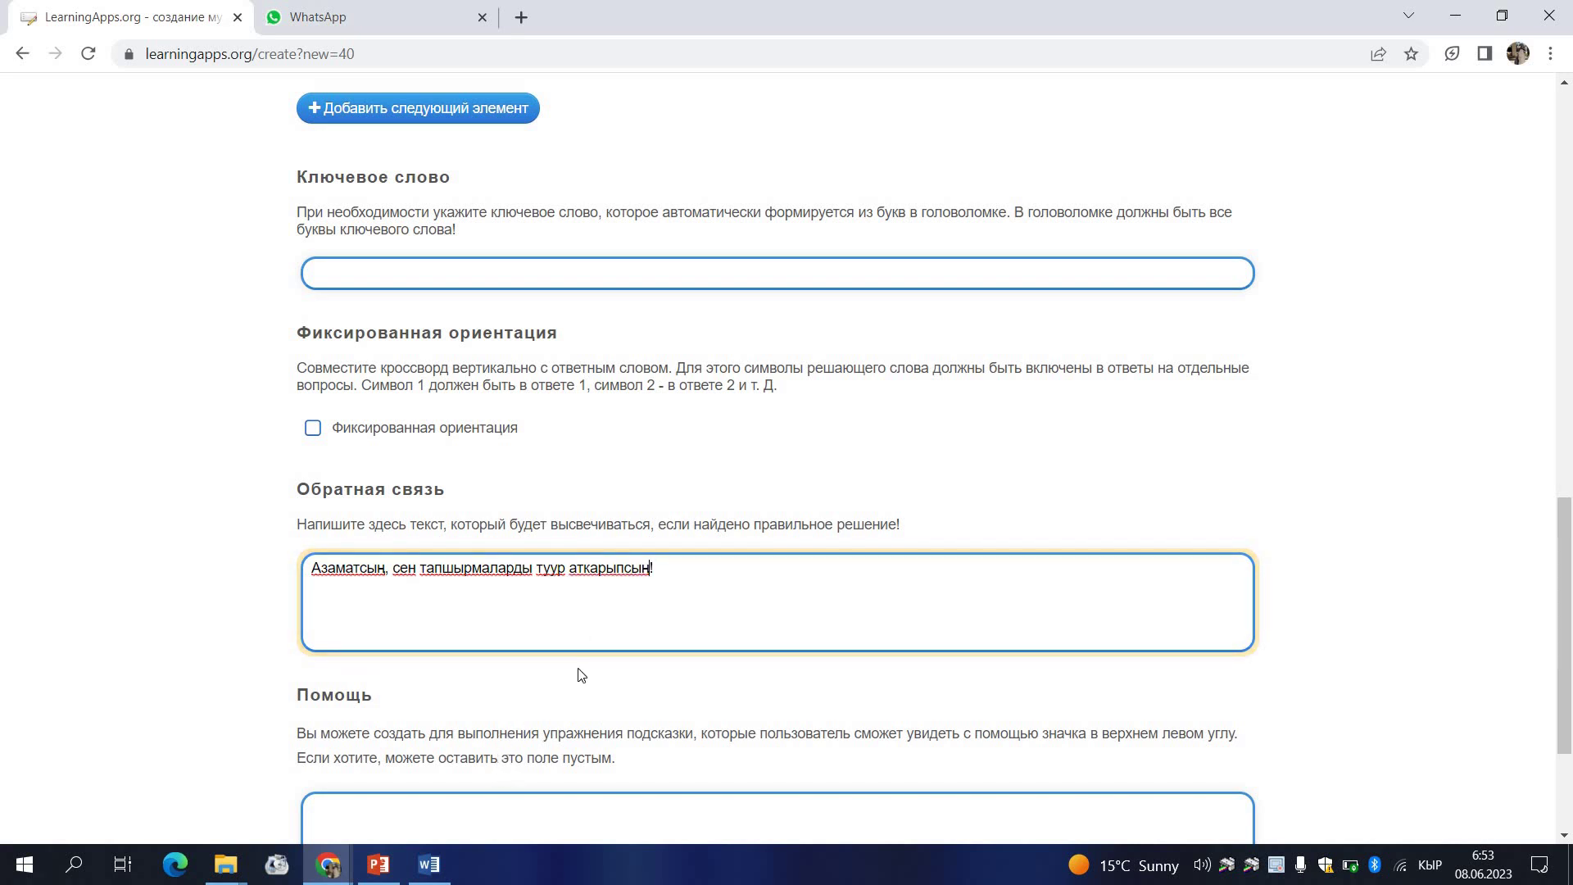
Finish the exercise into its preview and answer crossword question 2 with "ЧОҢТАМГА".
scroll(713, 713, "down", 3)
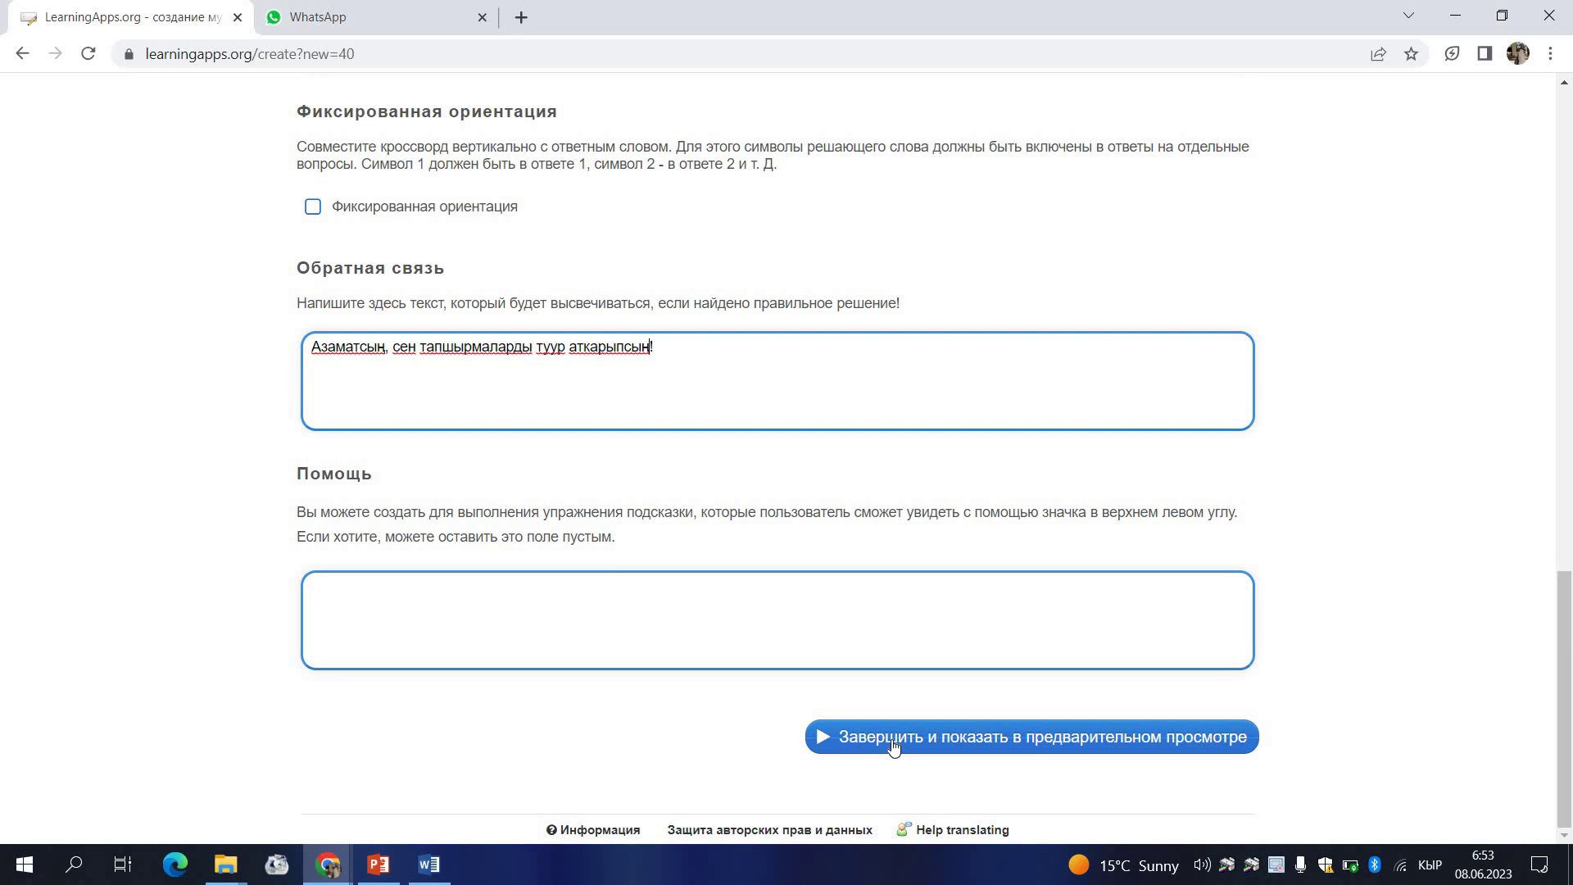
left_click(893, 742)
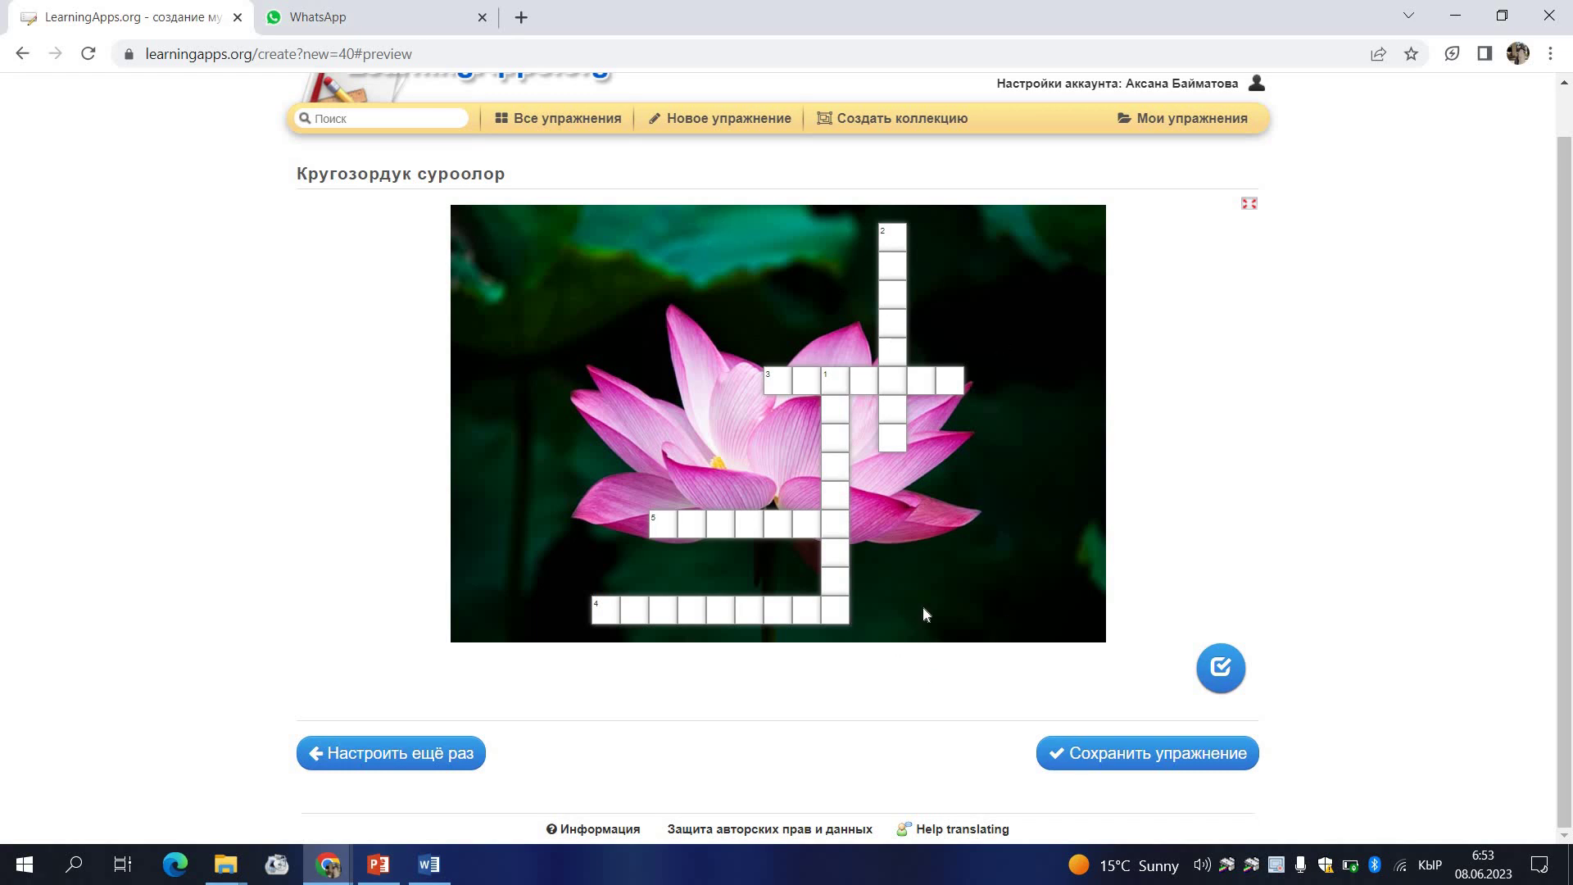
left_click(896, 252)
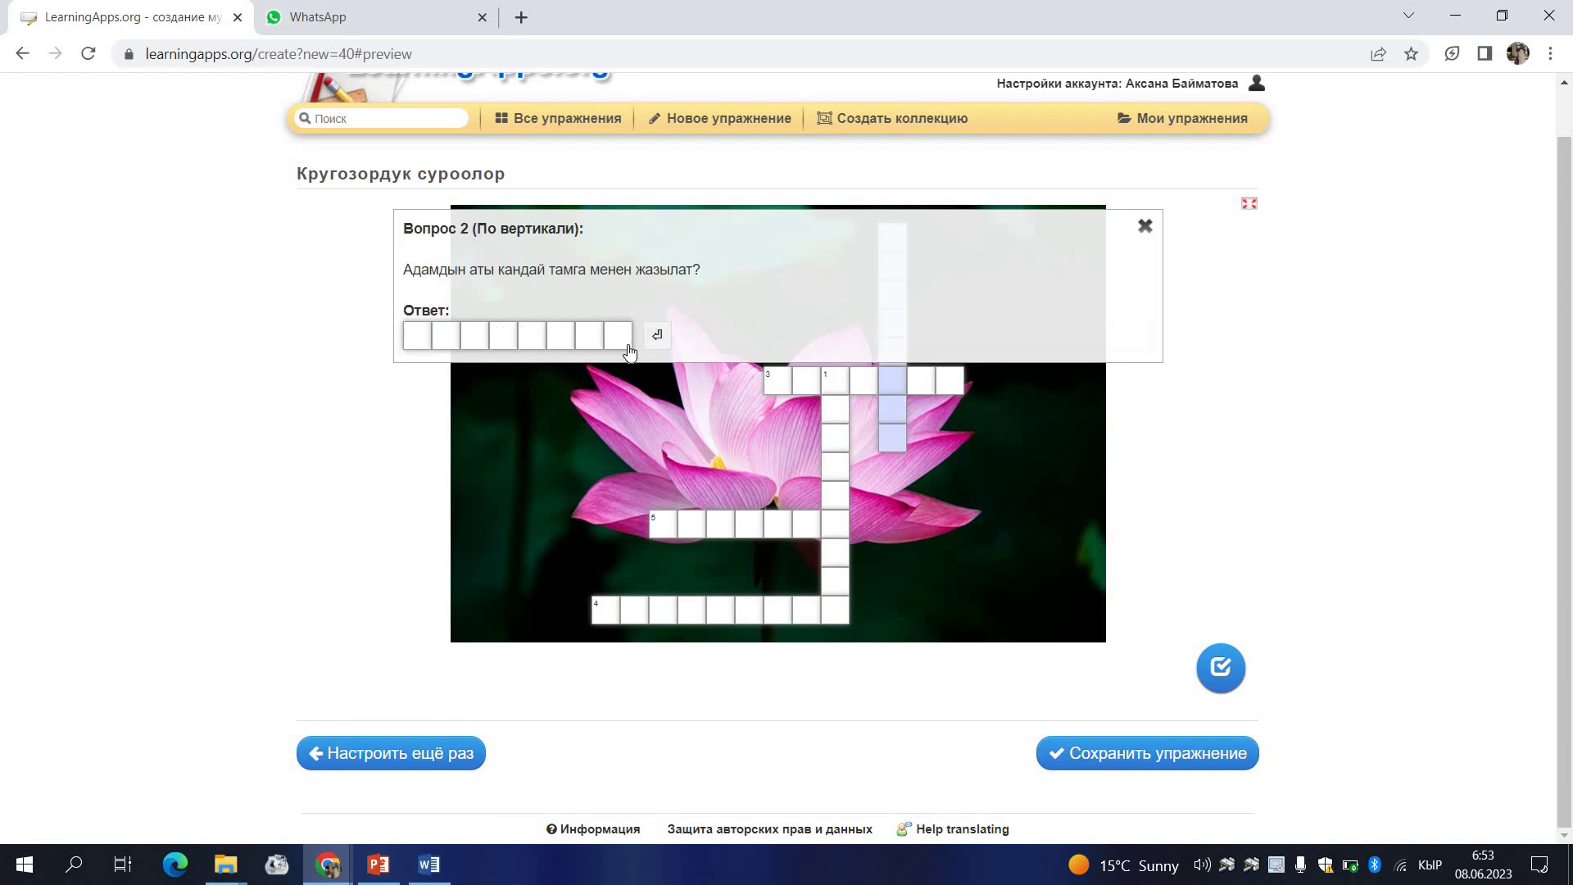
type("ЧОН")
type("тамга")
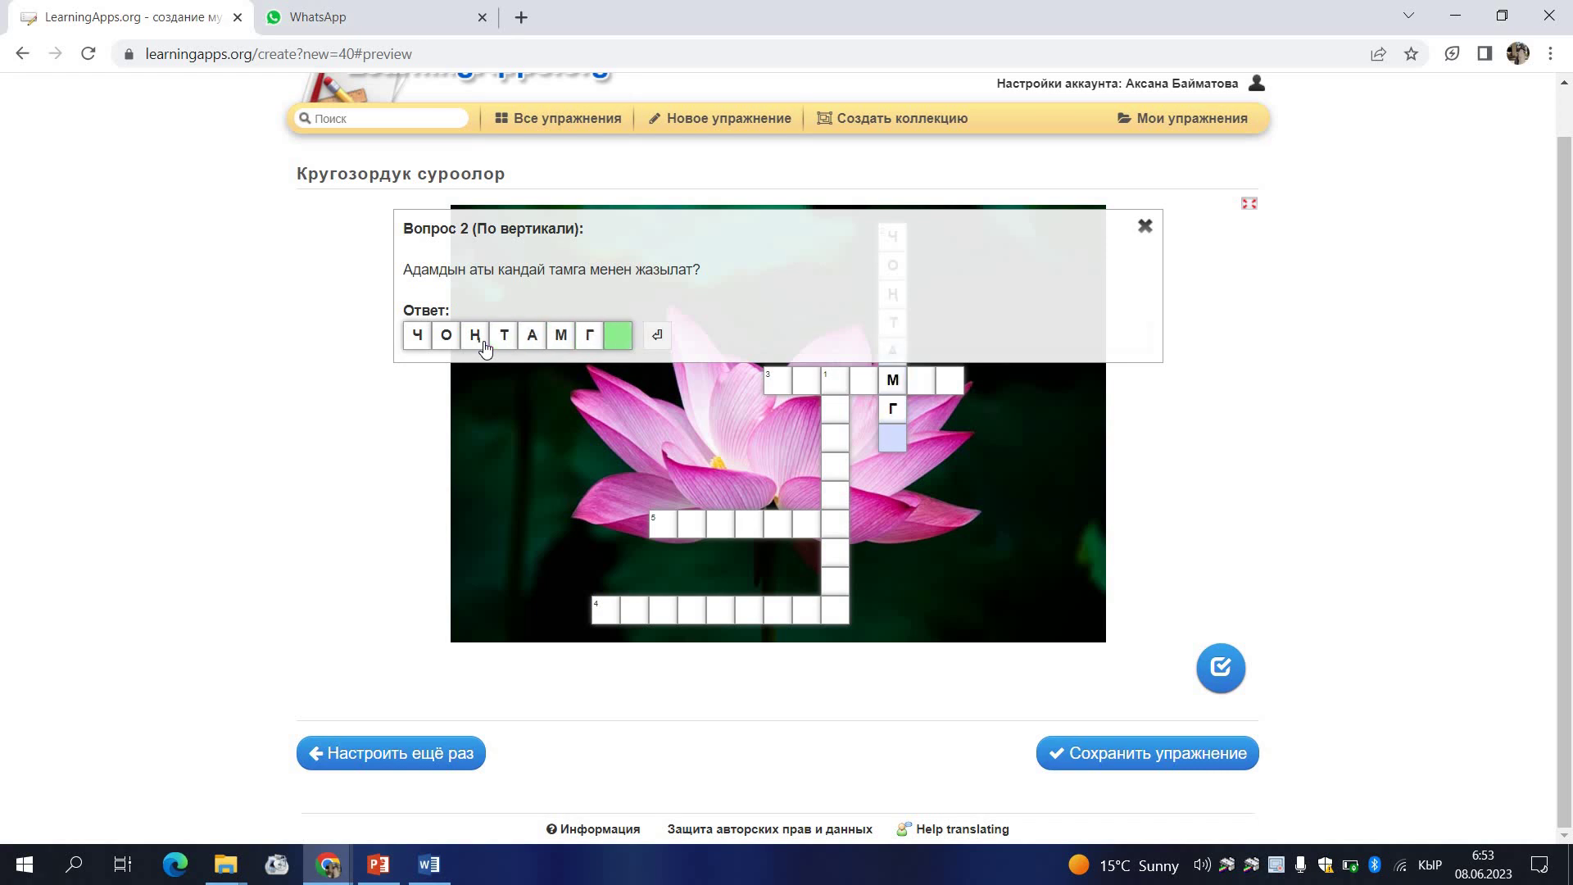
Fill in the preview crossword's question 1 with "ТАКСАНДАР" and question 5 with "ЖЕТИГЕН".
left_click(831, 395)
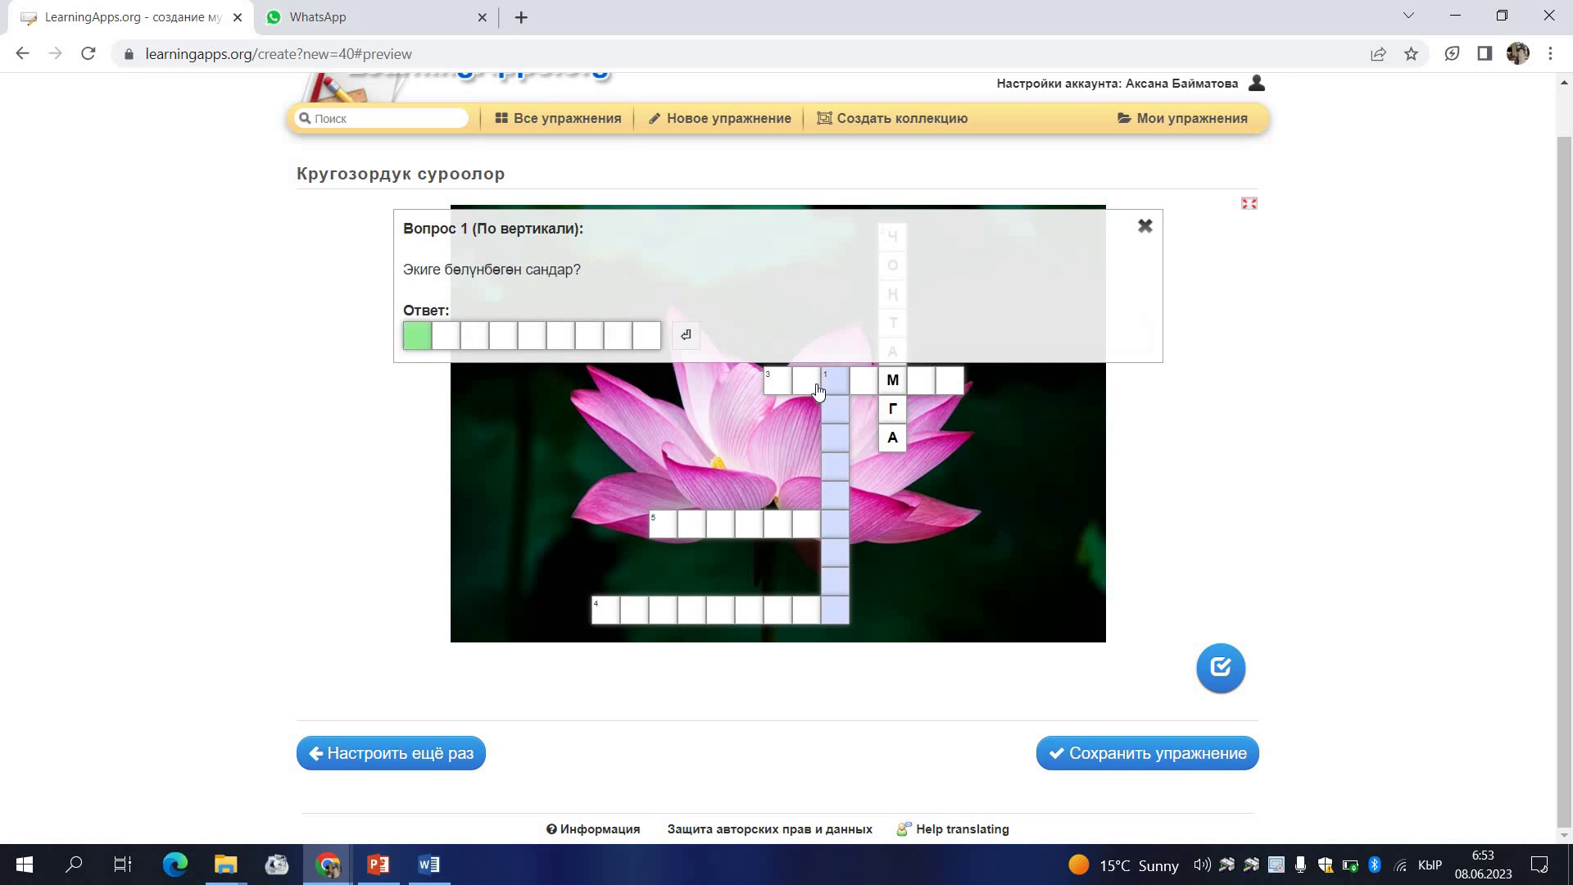
type("ТАК")
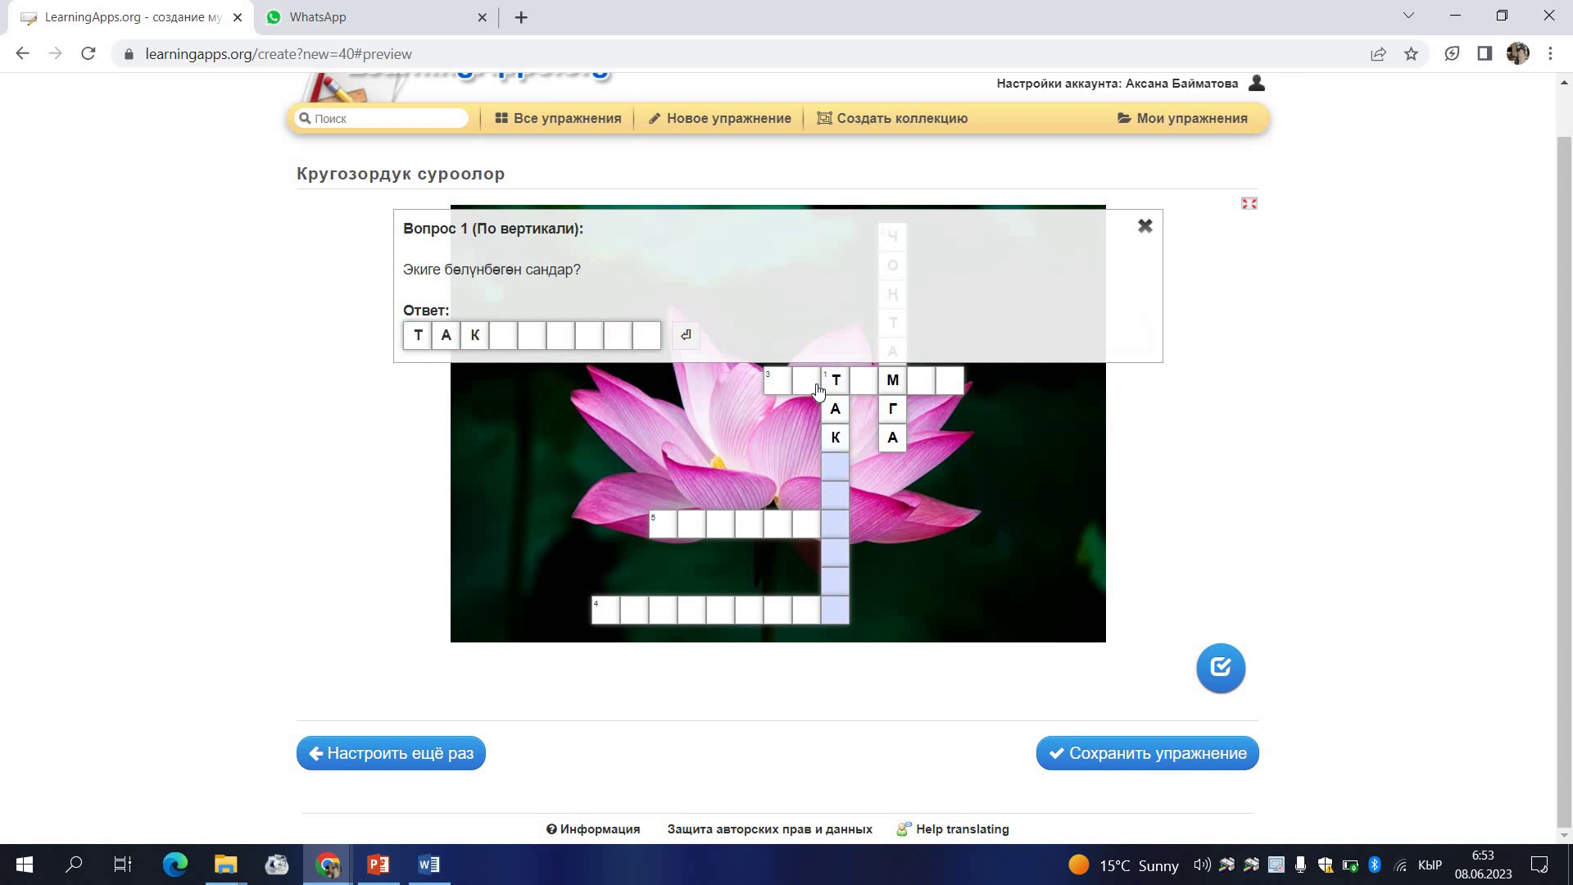
type("САНДАР")
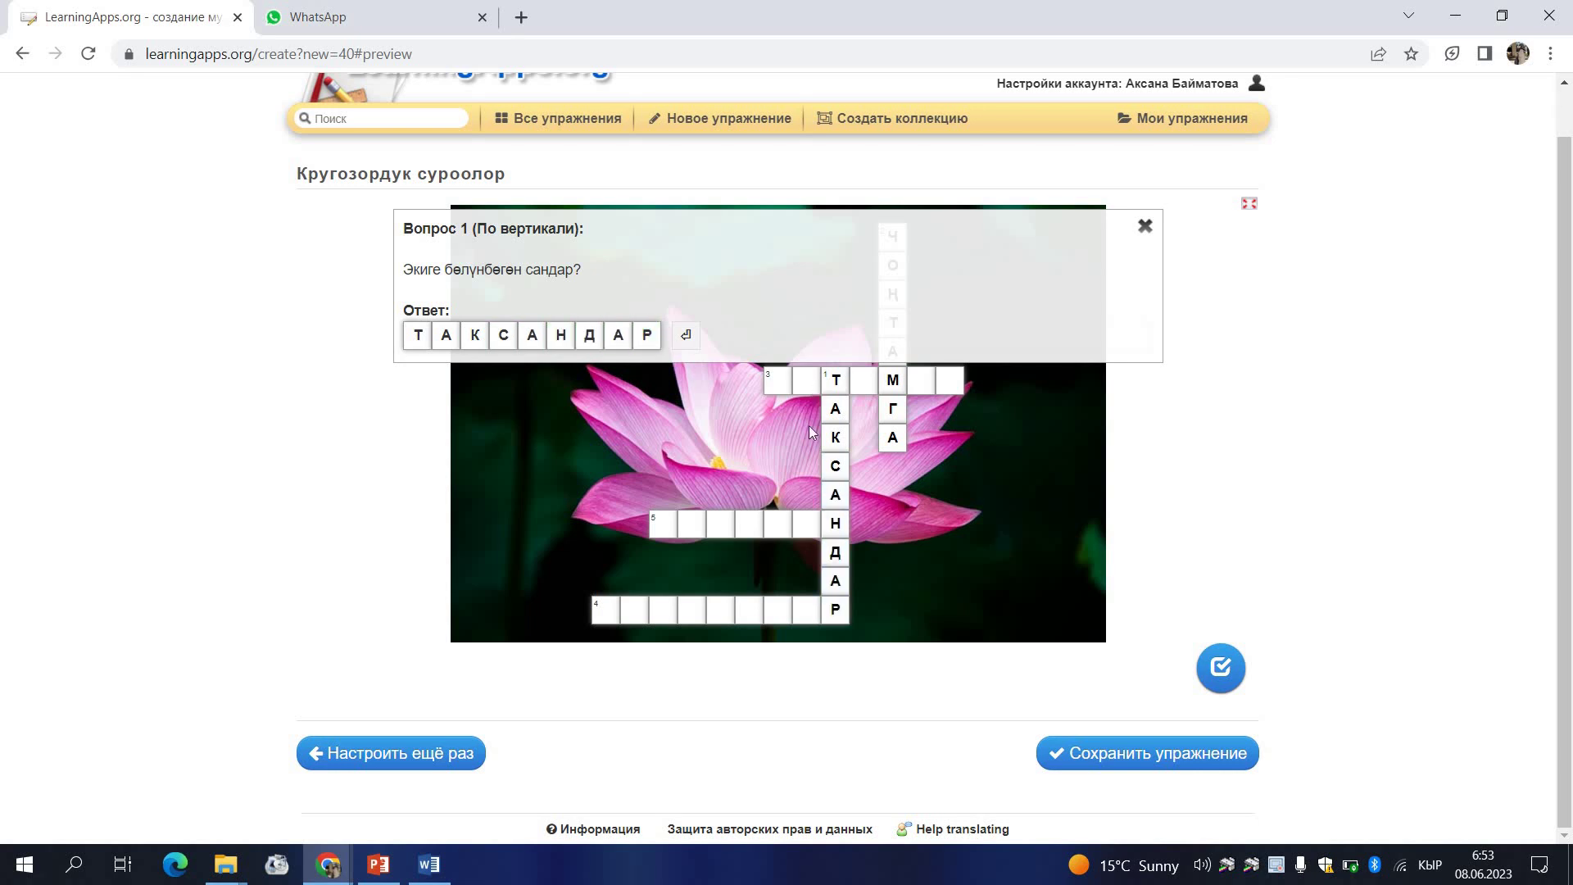
left_click(742, 534)
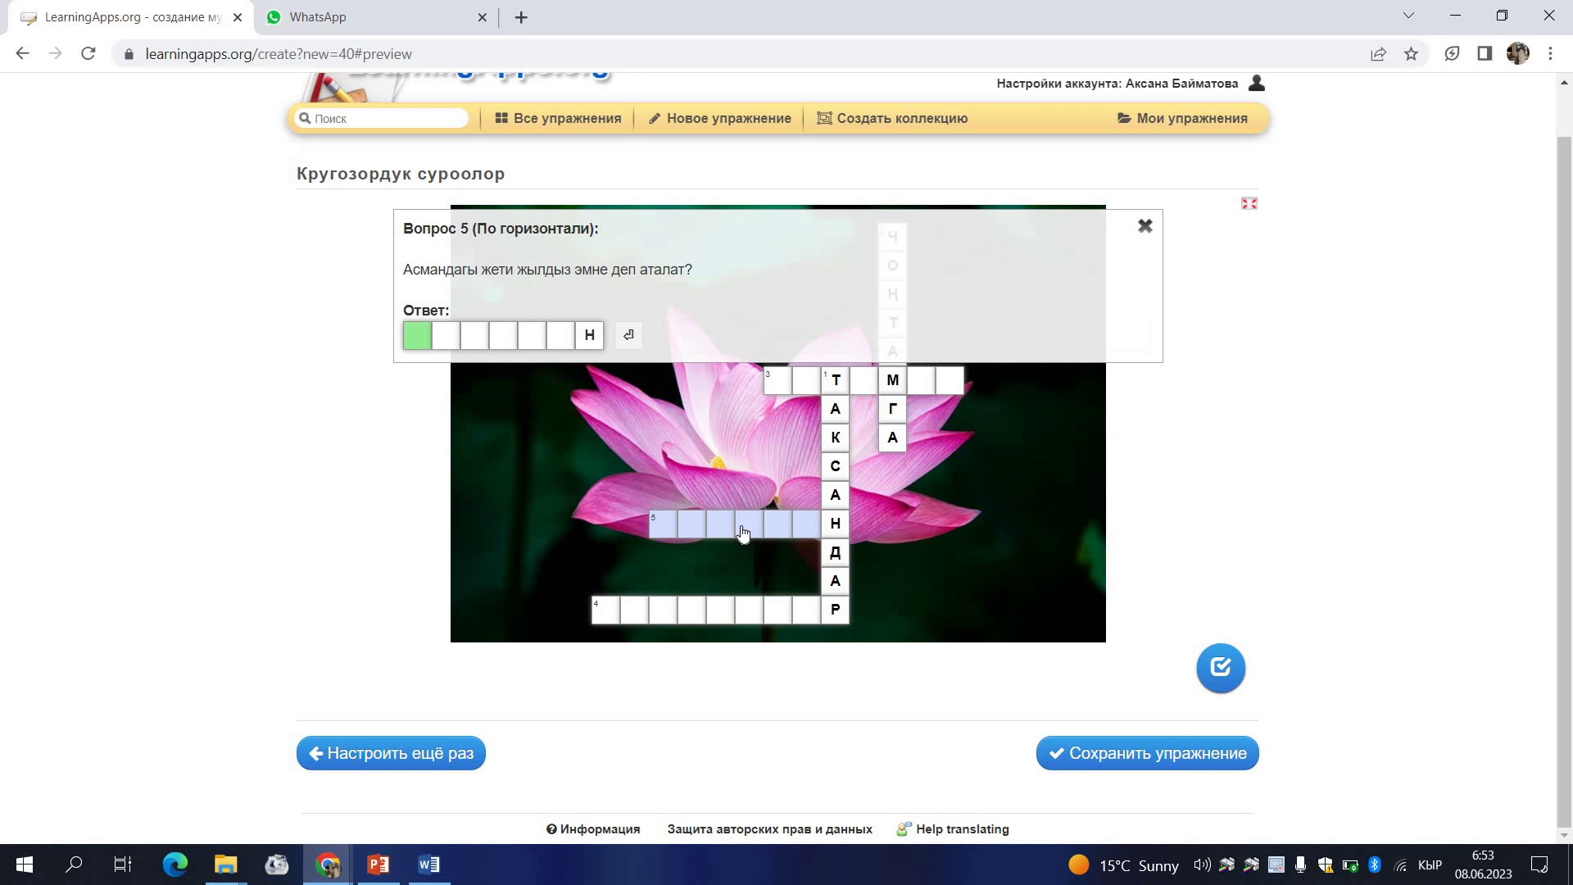
type("ЖЕТИГЕ")
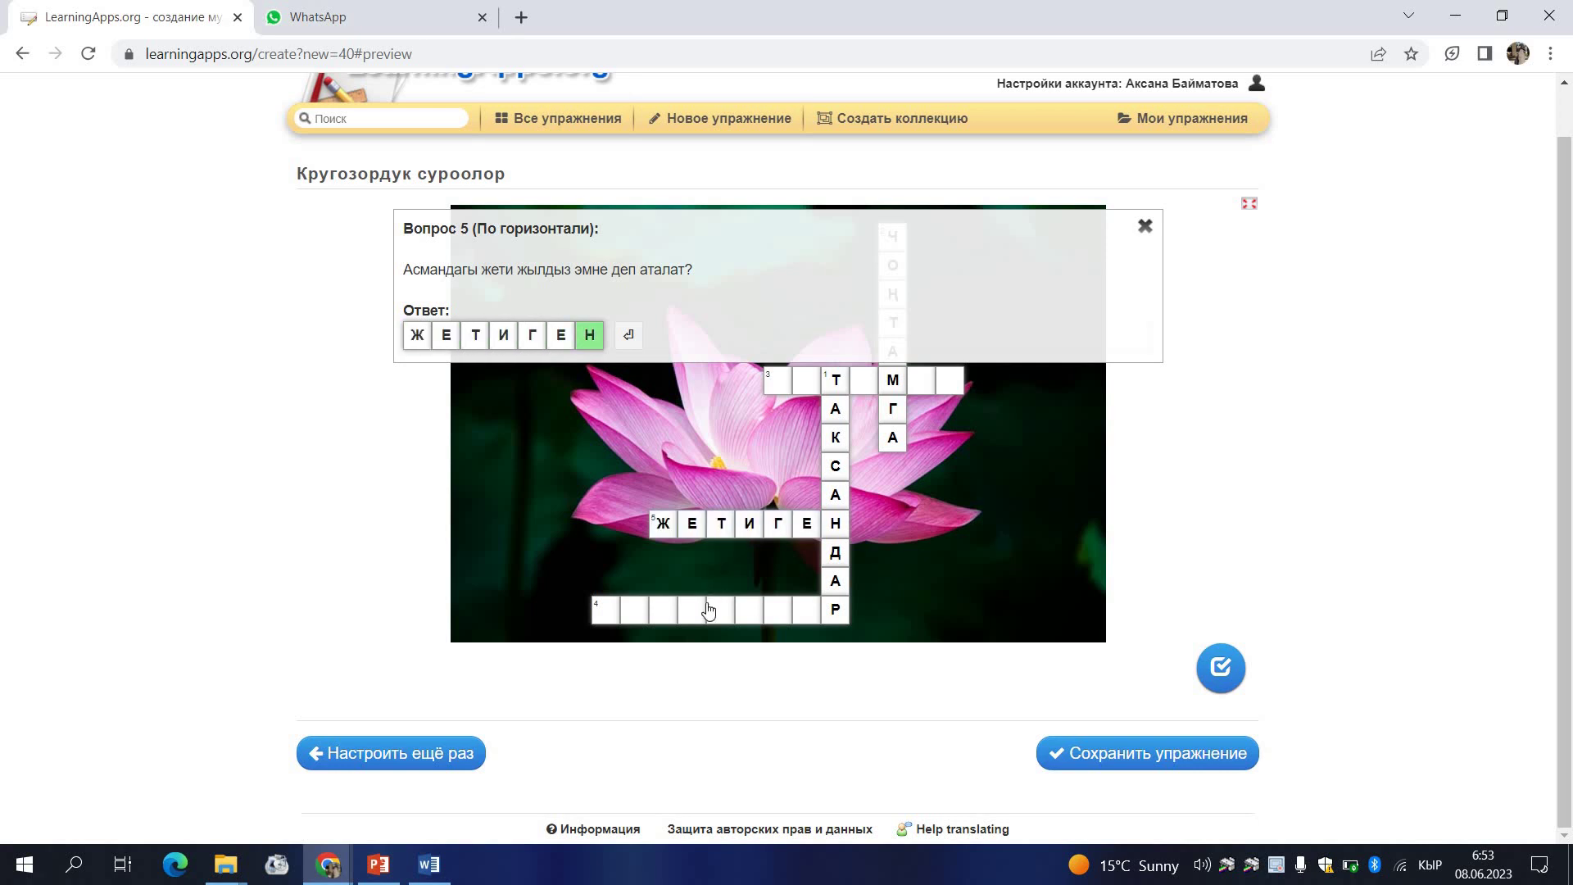
Fill in question 4 with "ЖЕЗКЕМПИР" and question 3 with "ЖЕТИМИШ", and close the question window.
left_click(709, 609)
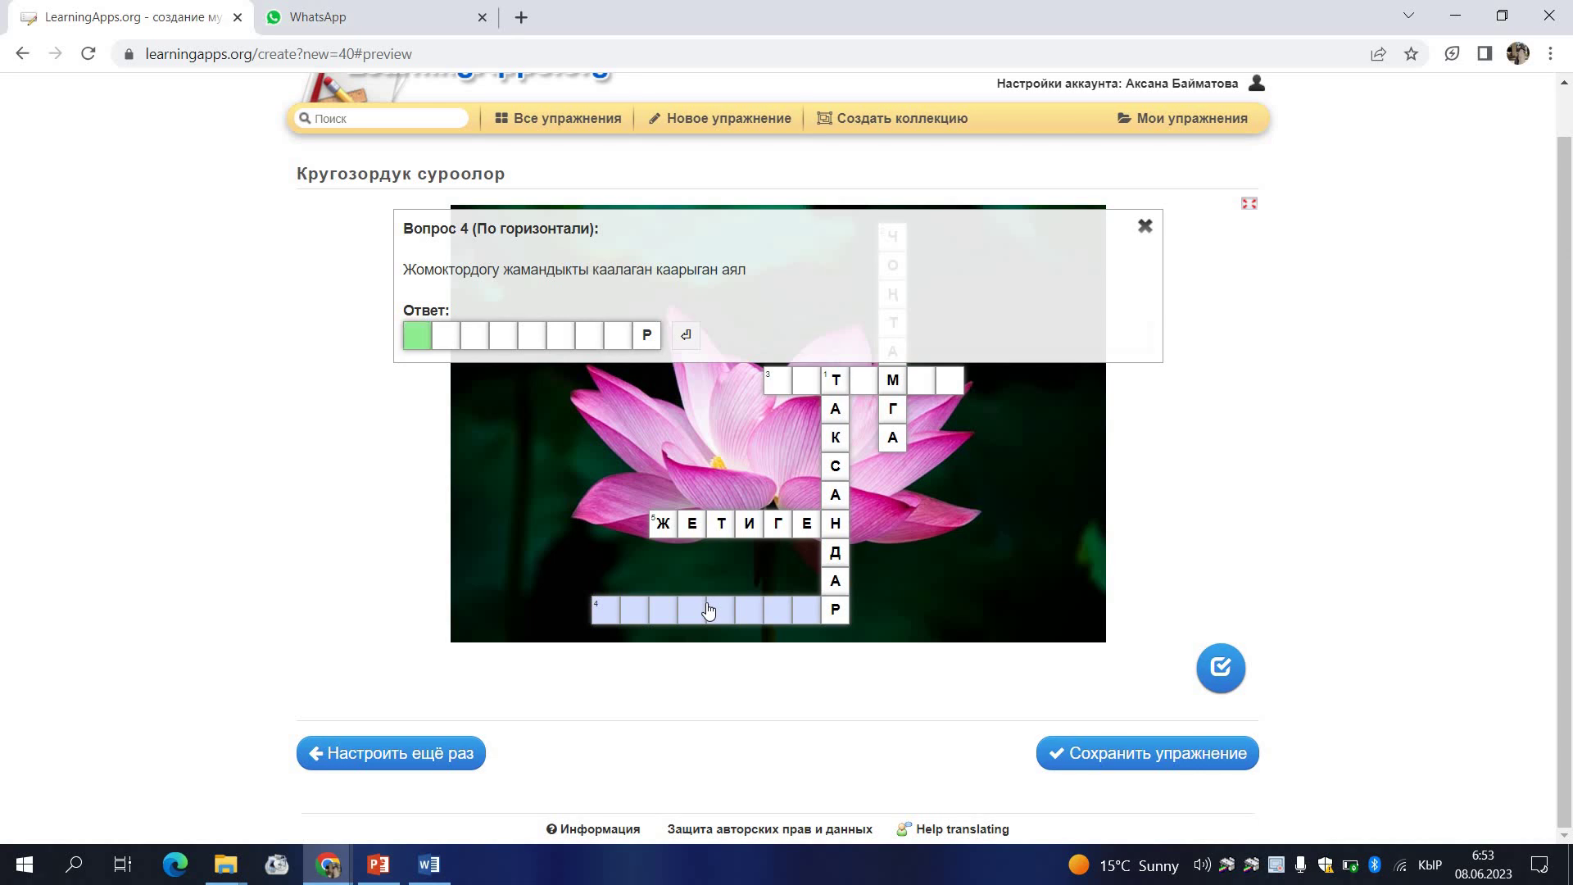
type("ЖЕ")
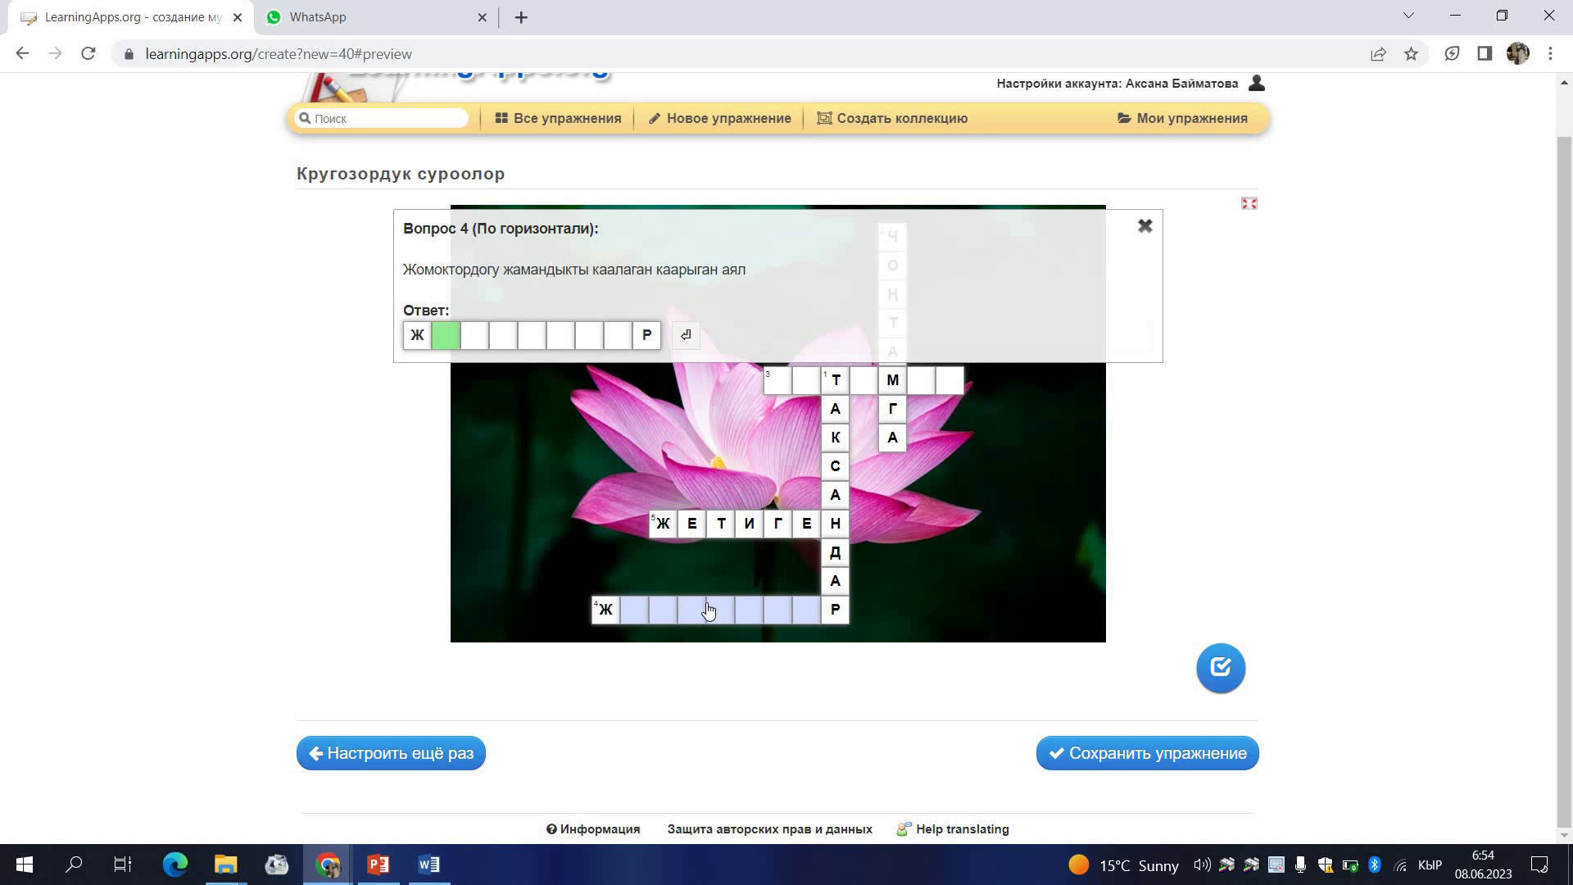
type("ЗКЕМПИ")
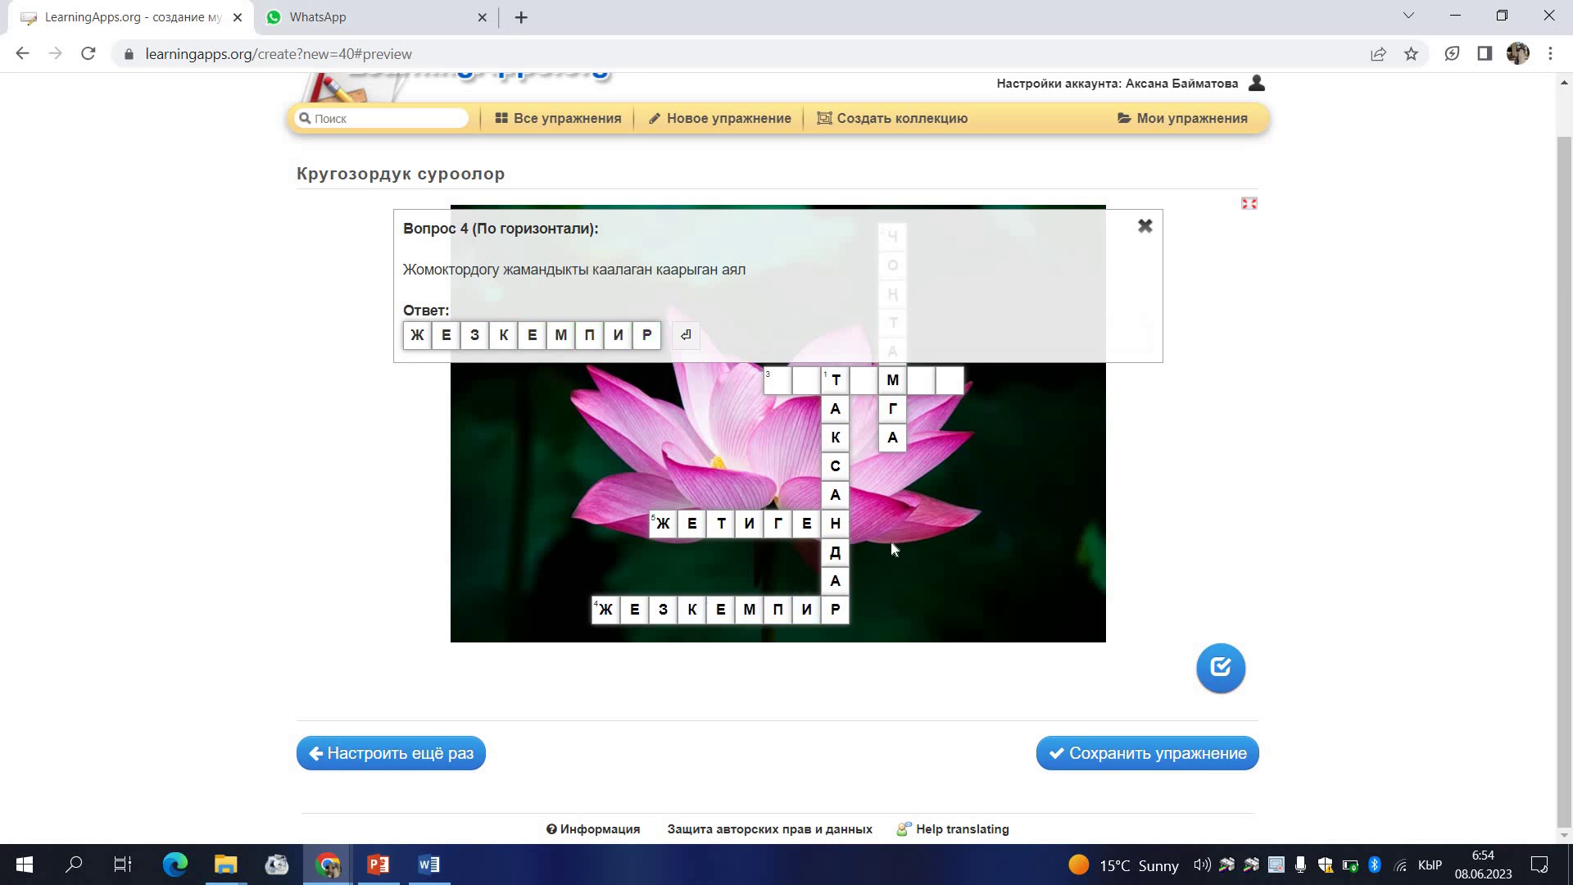
left_click(784, 385)
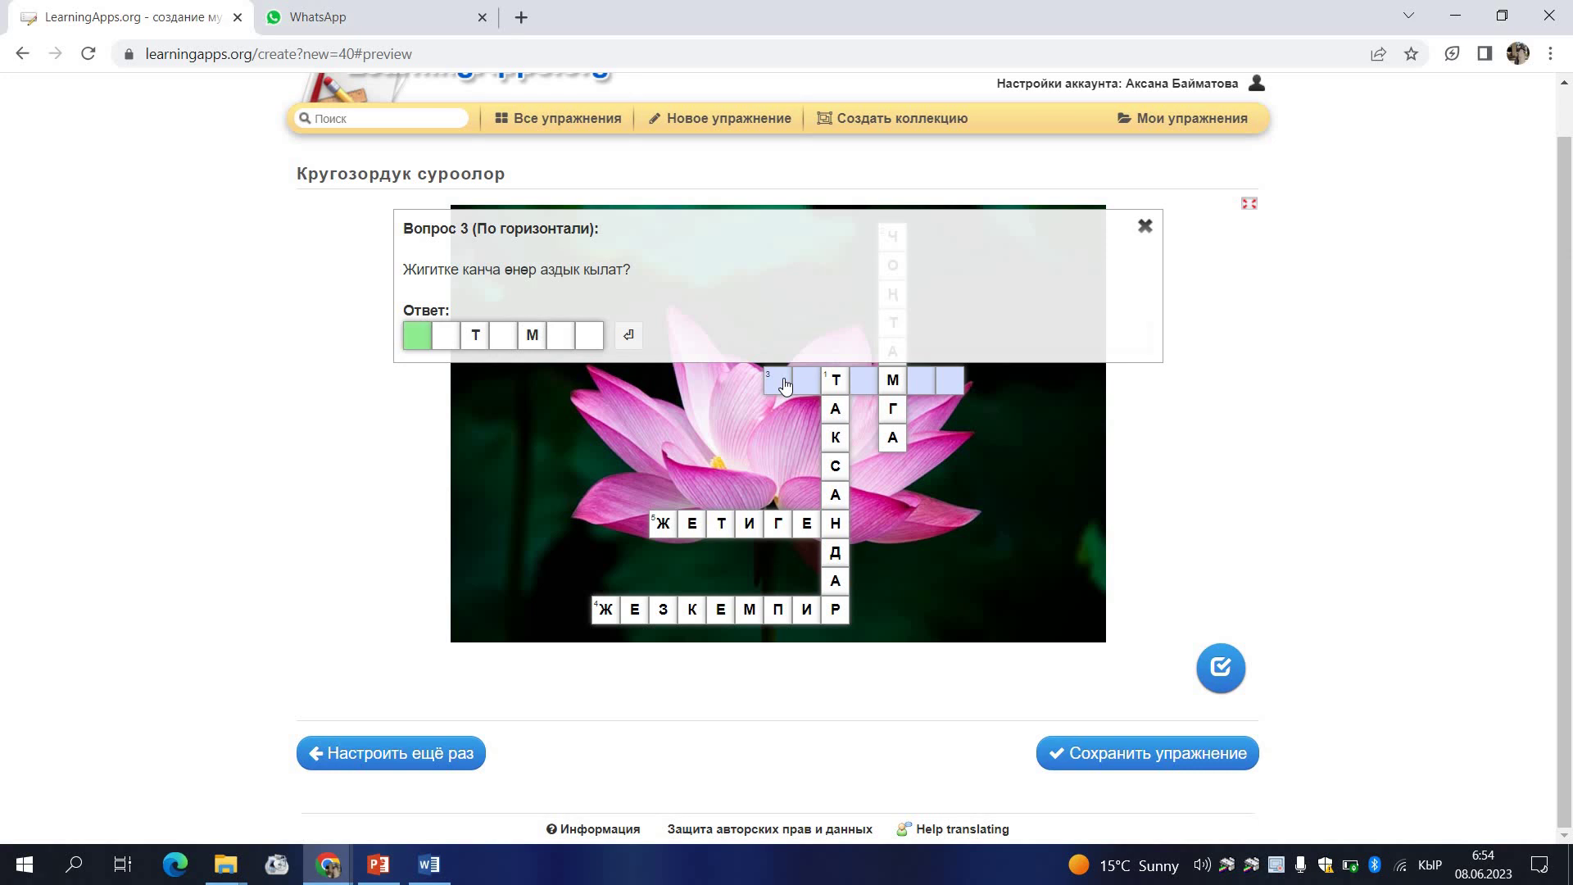
type("ЖЕТИМИШ")
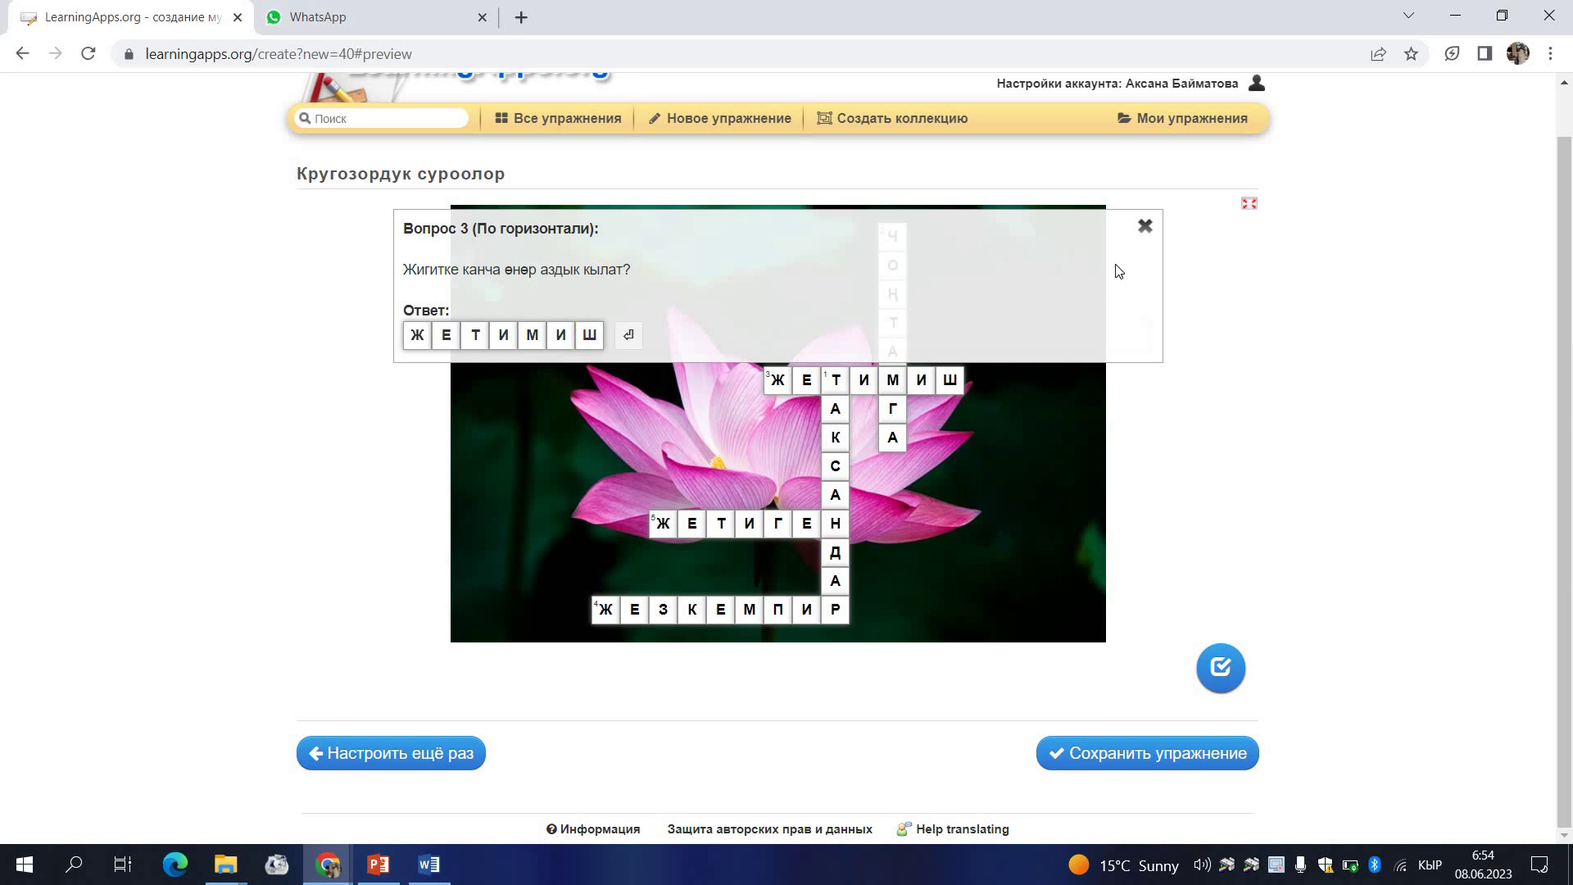
left_click(1146, 228)
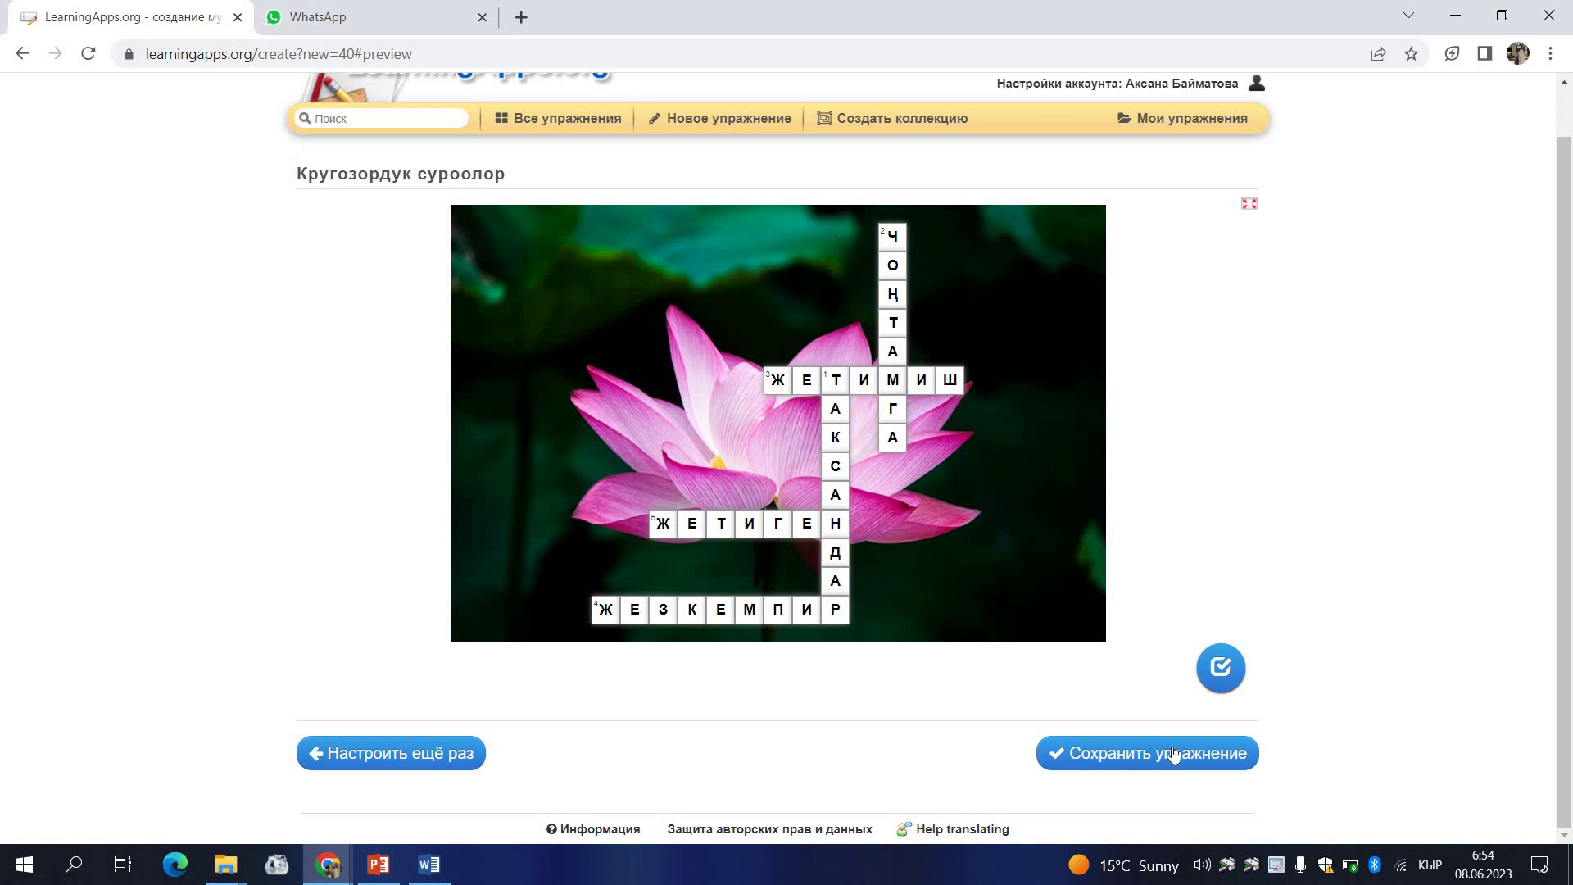
Save the crossword exercise and open "Кругозордук суроолор" from the account's own exercises.
left_click(1140, 766)
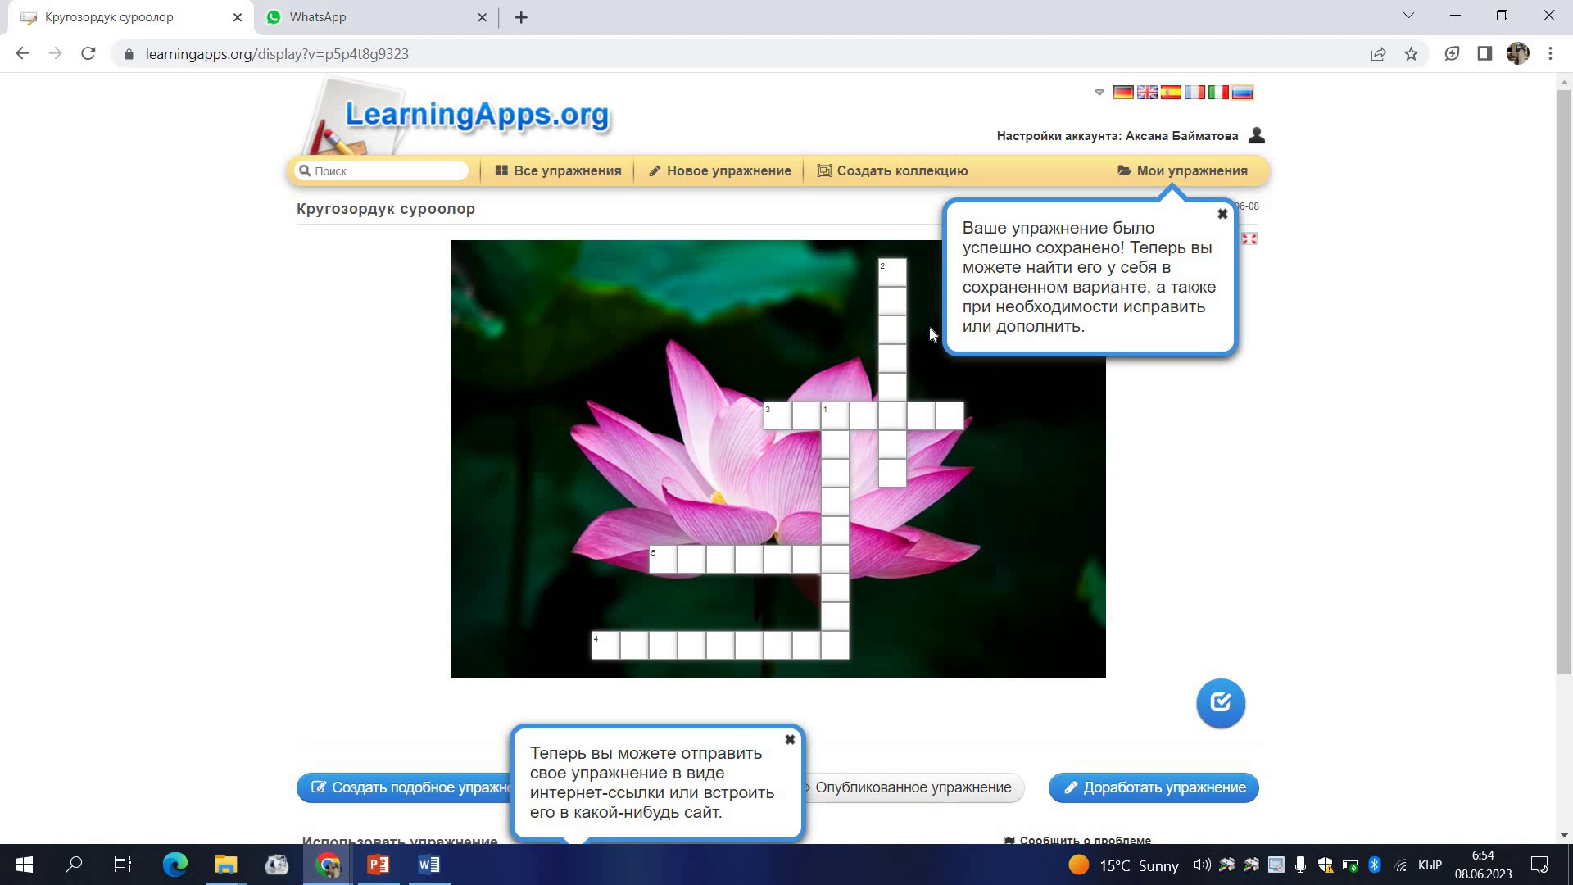
left_click(1150, 179)
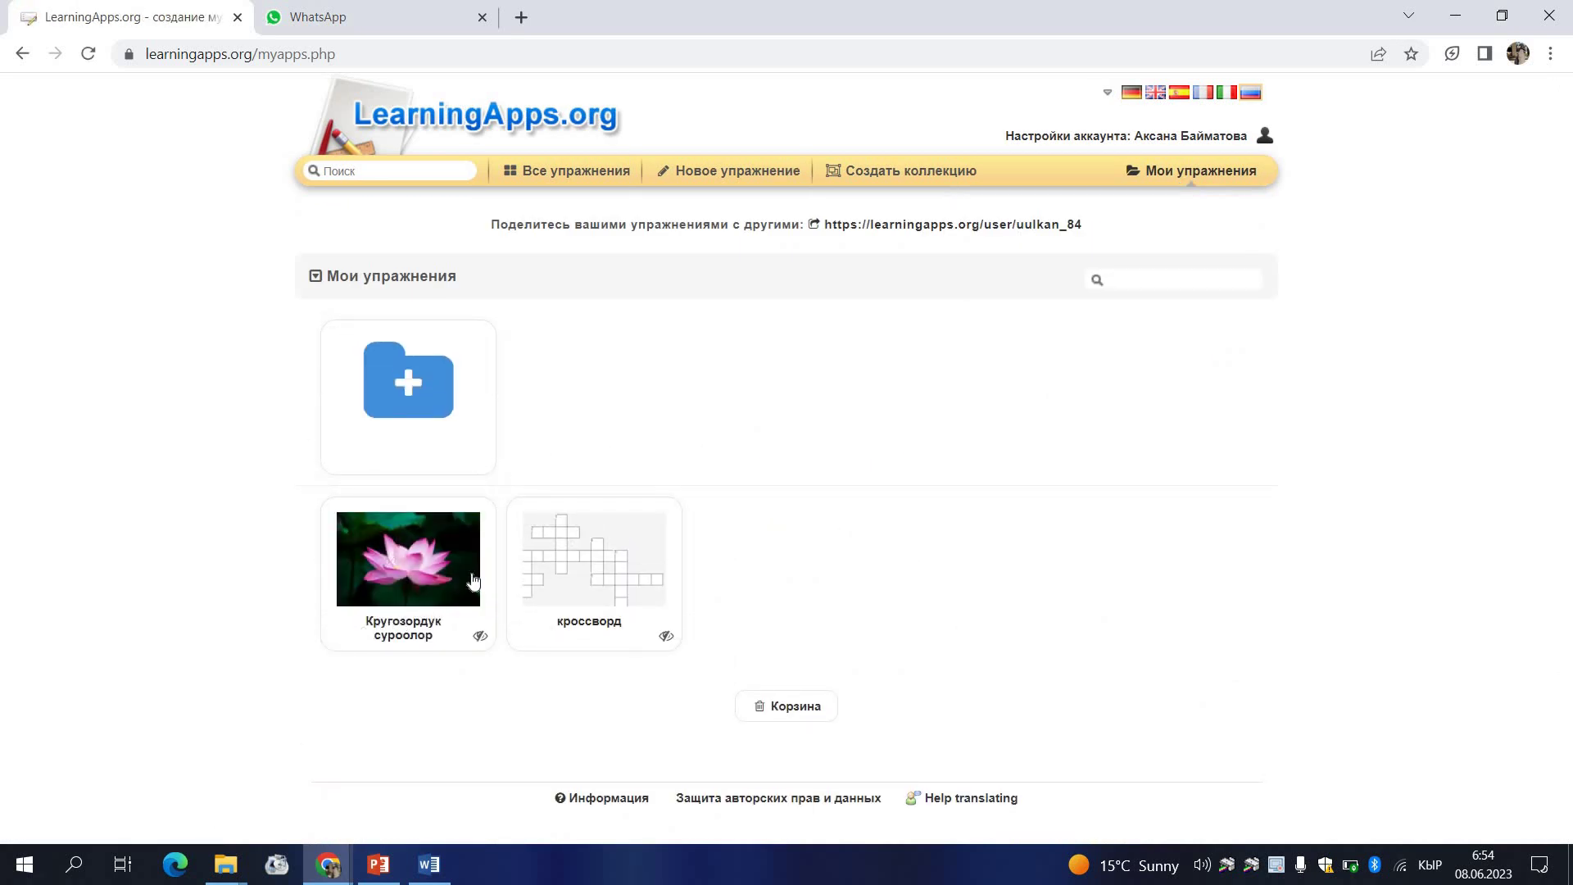
mouse_move(402, 562)
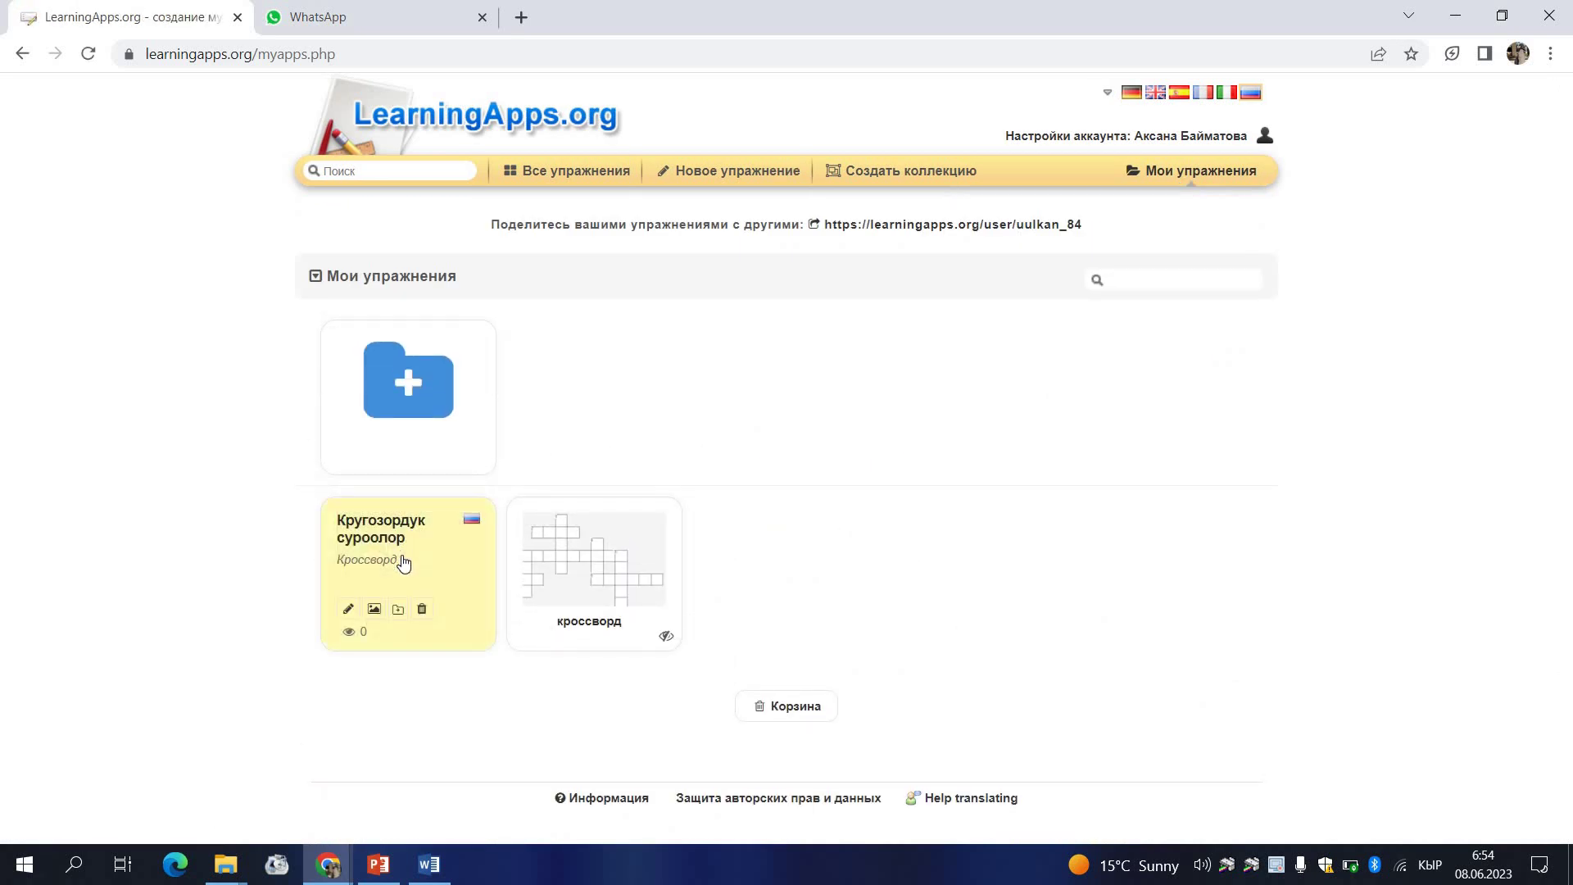
left_click(439, 604)
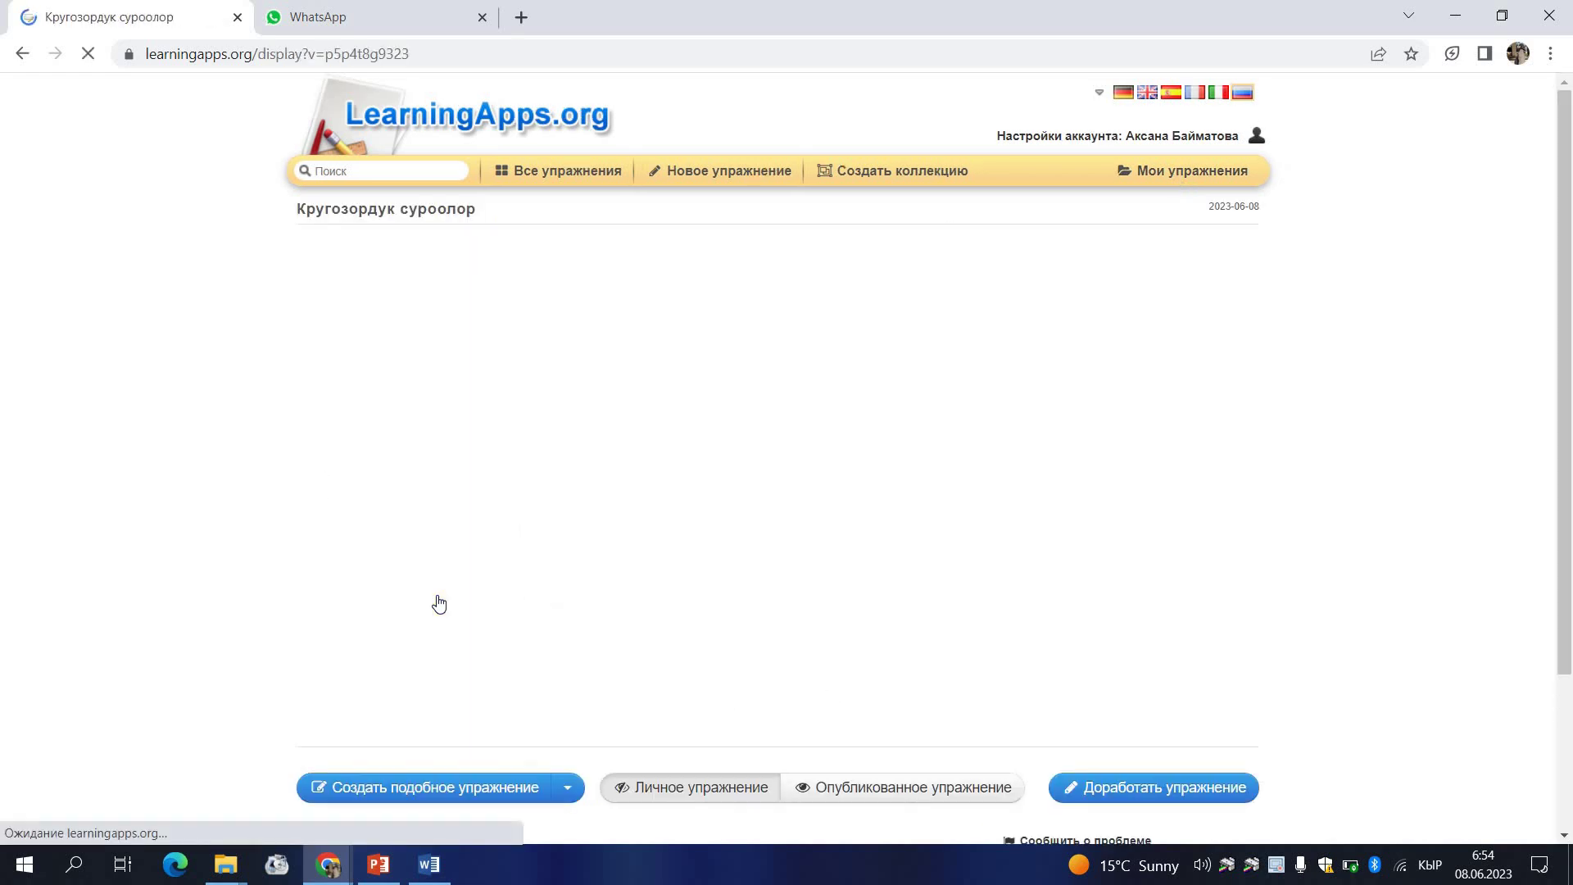
scroll(879, 726, "down", 3)
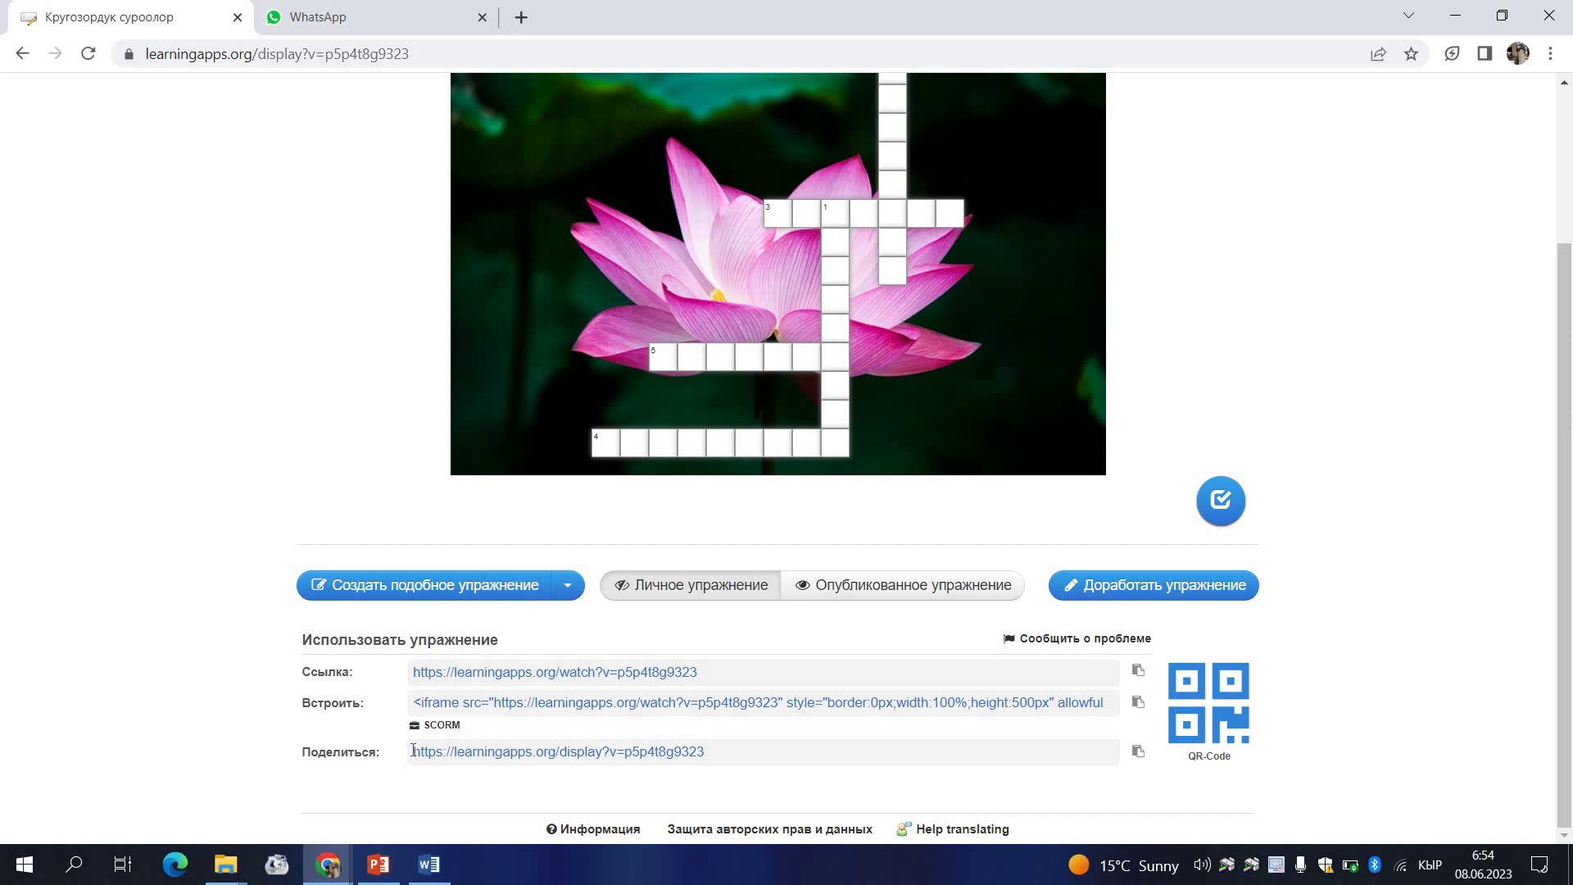
left_click(413, 752)
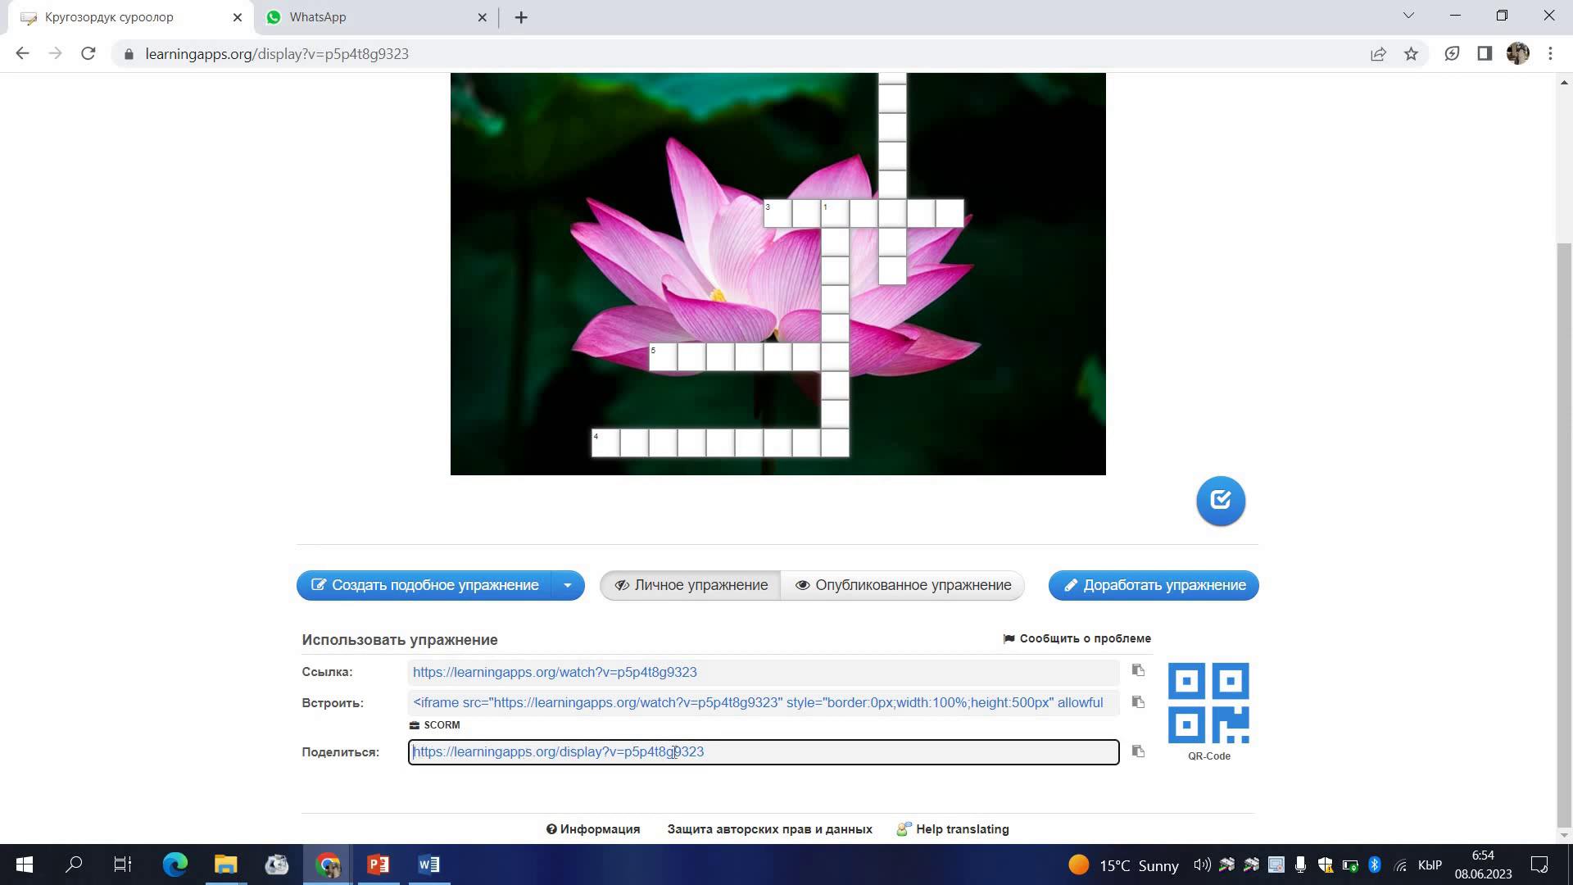
left_click_drag(413, 752, 707, 752)
key("ctrl+c")
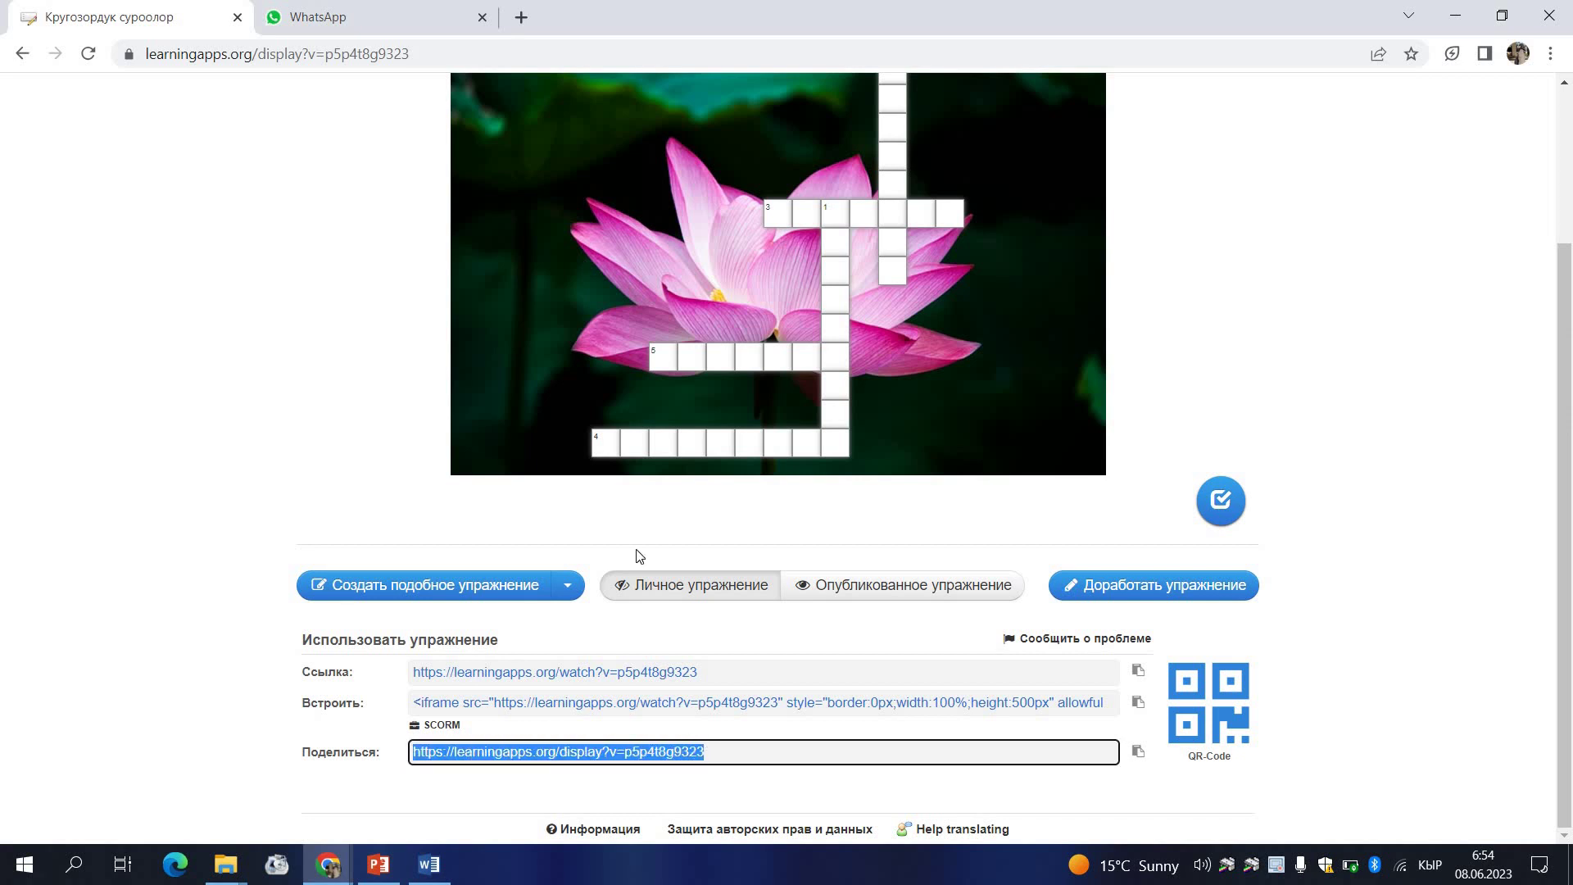
left_click(396, 10)
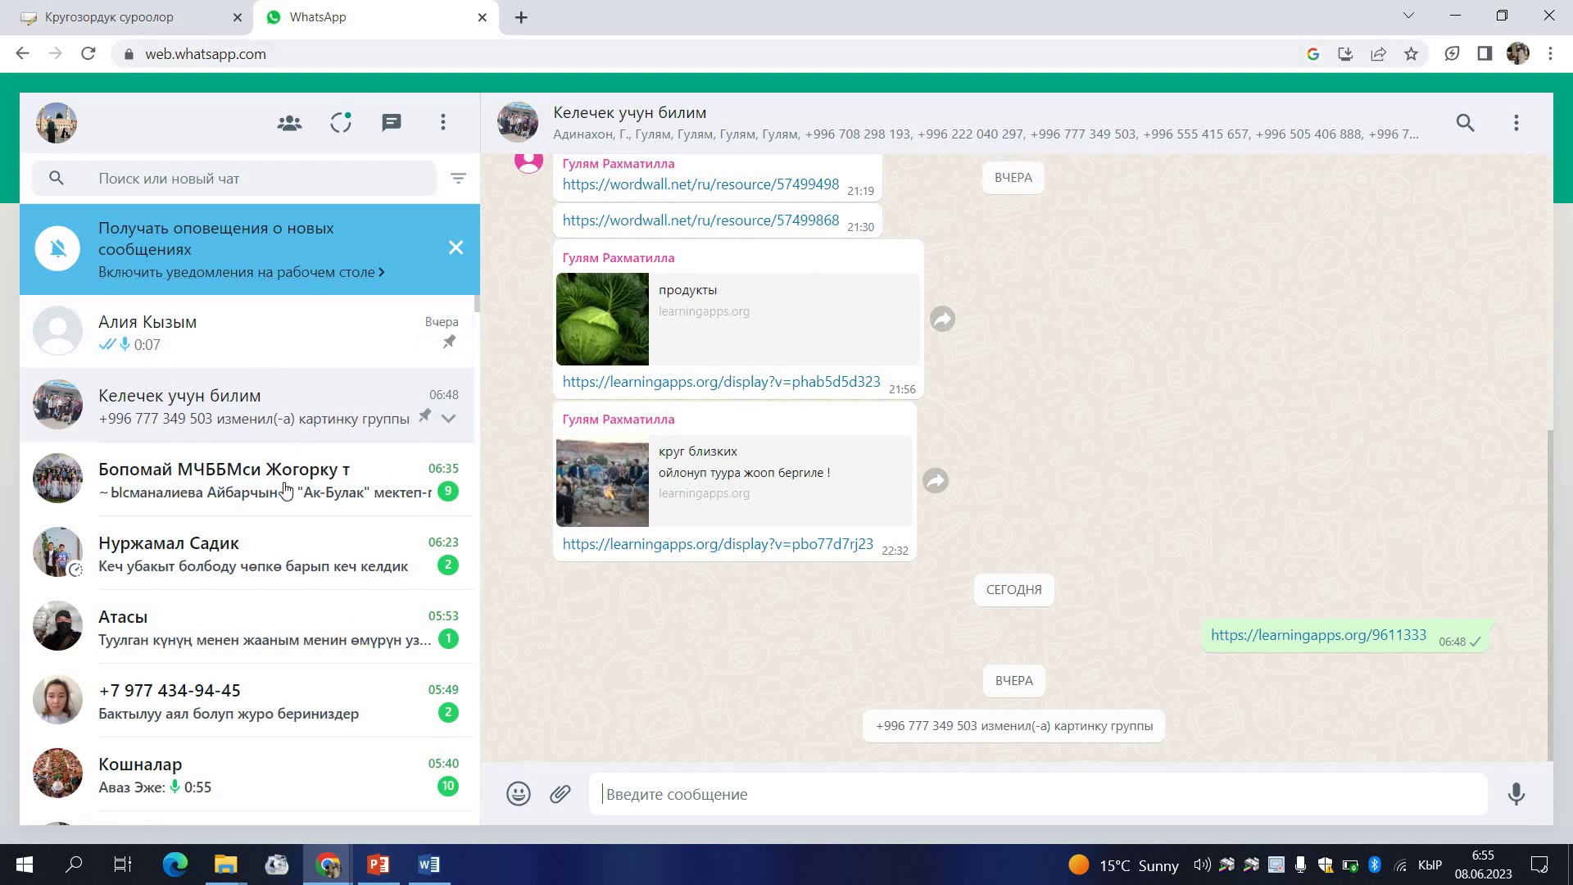
left_click(609, 795)
type("64. Асмандагы жети жылдыз эмне деп аталат?")
key("BackSpace")
key("BackSpace")
key("BackSpace")
key("BackSpace")
key("BackSpace")
key("BackSpace")
key("BackSpace")
key("BackSpace")
key("BackSpace")
key("BackSpace")
key("BackSpace")
key("BackSpace")
key("BackSpace")
key("BackSpace")
key("BackSpace")
key("BackSpace")
key("BackSpace")
key("BackSpace")
key("BackSpace")
key("BackSpace")
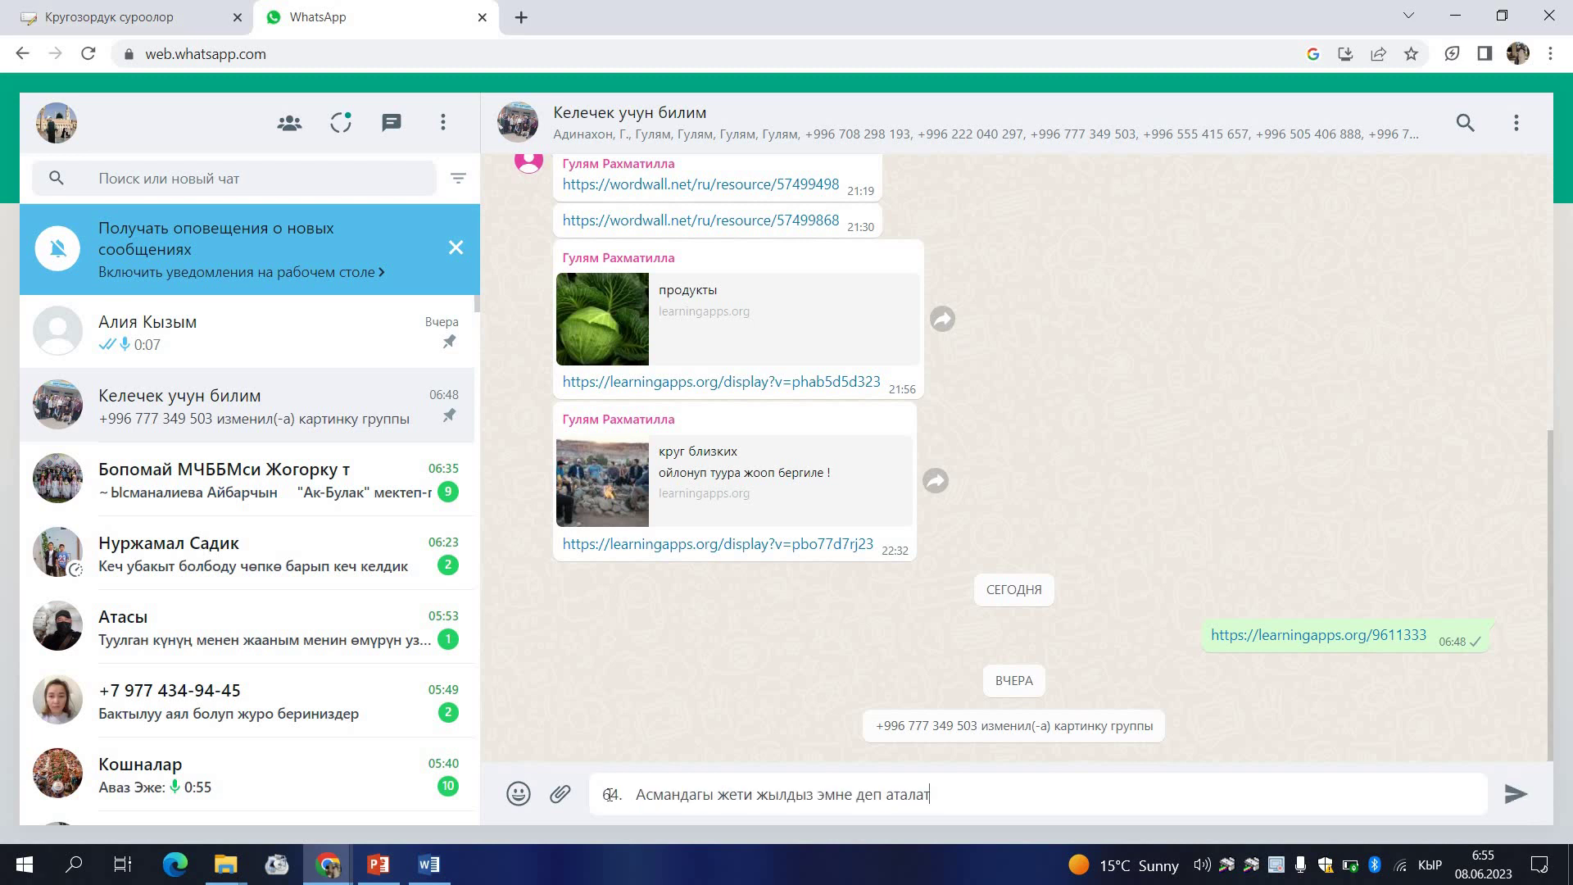
key("BackSpace")
key("BackSpace")
key("BackSpace")
key("BackSpace")
key("BackSpace")
key("BackSpace")
key("BackSpace")
key("BackSpace")
key("BackSpace")
key("BackSpace")
key("BackSpace")
key("BackSpace")
key("BackSpace")
key("BackSpace")
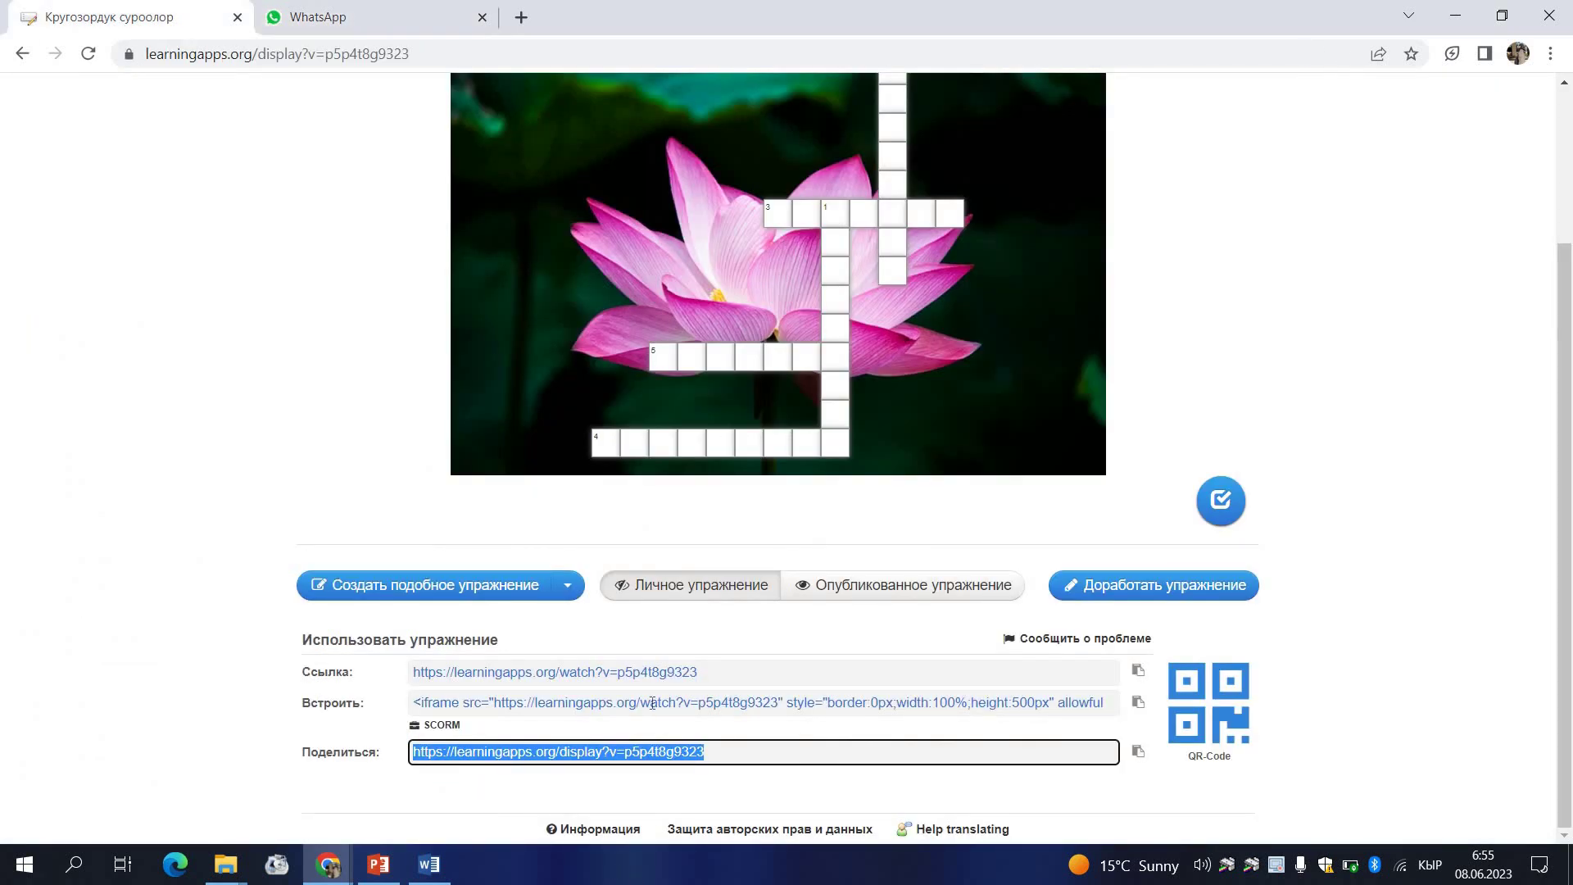
Switch to WhatsApp and send the crossword's sharing link to the "Келечек учун билим" group chat.
left_click(342, 18)
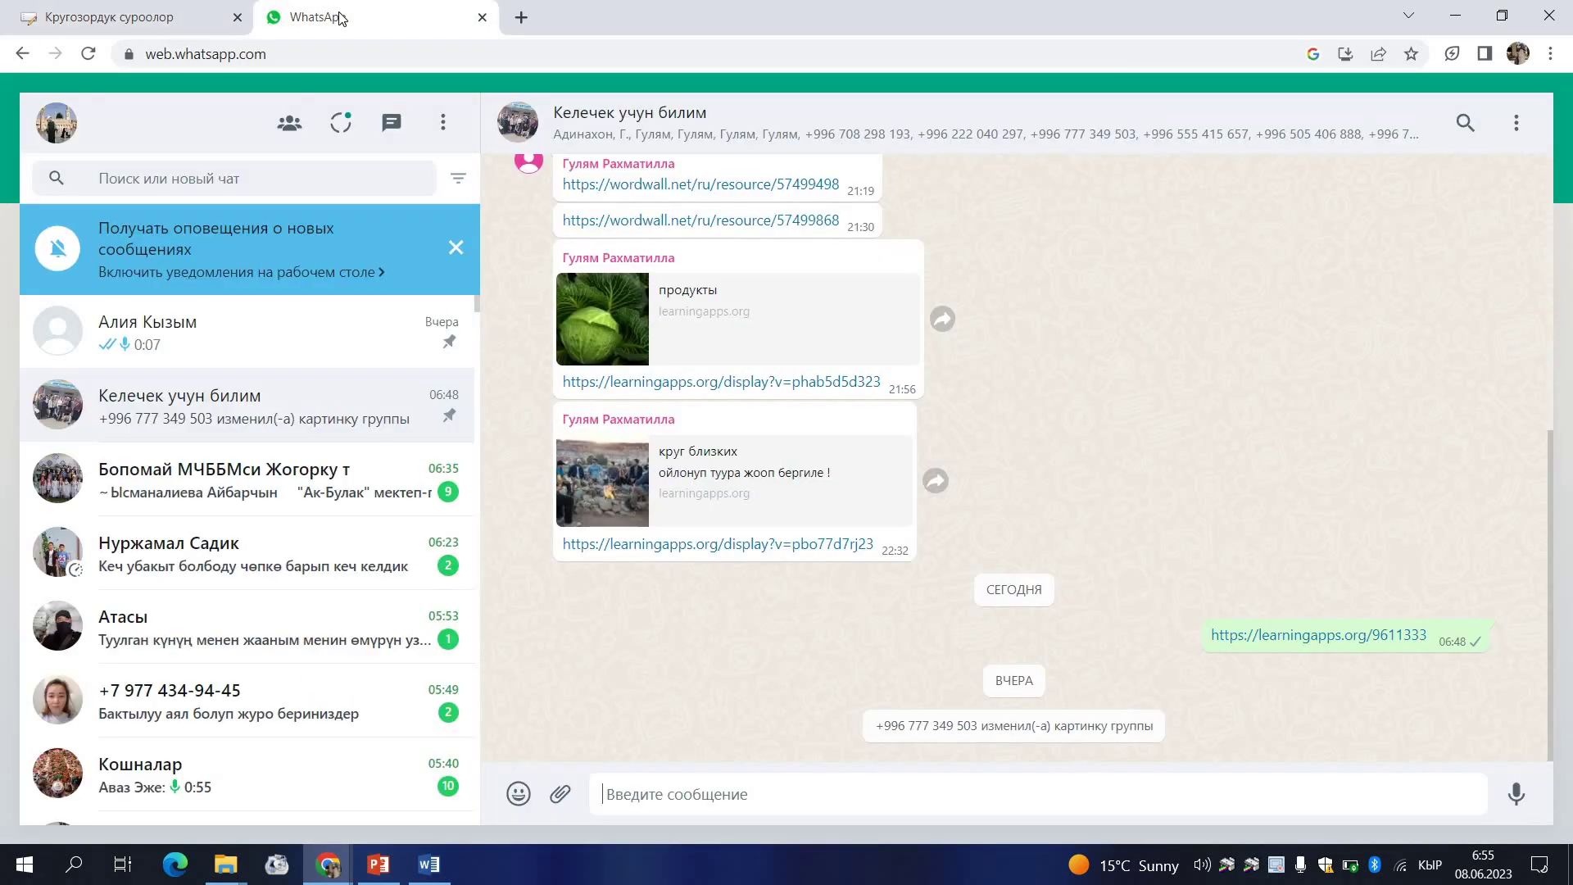
key("ctrl+v")
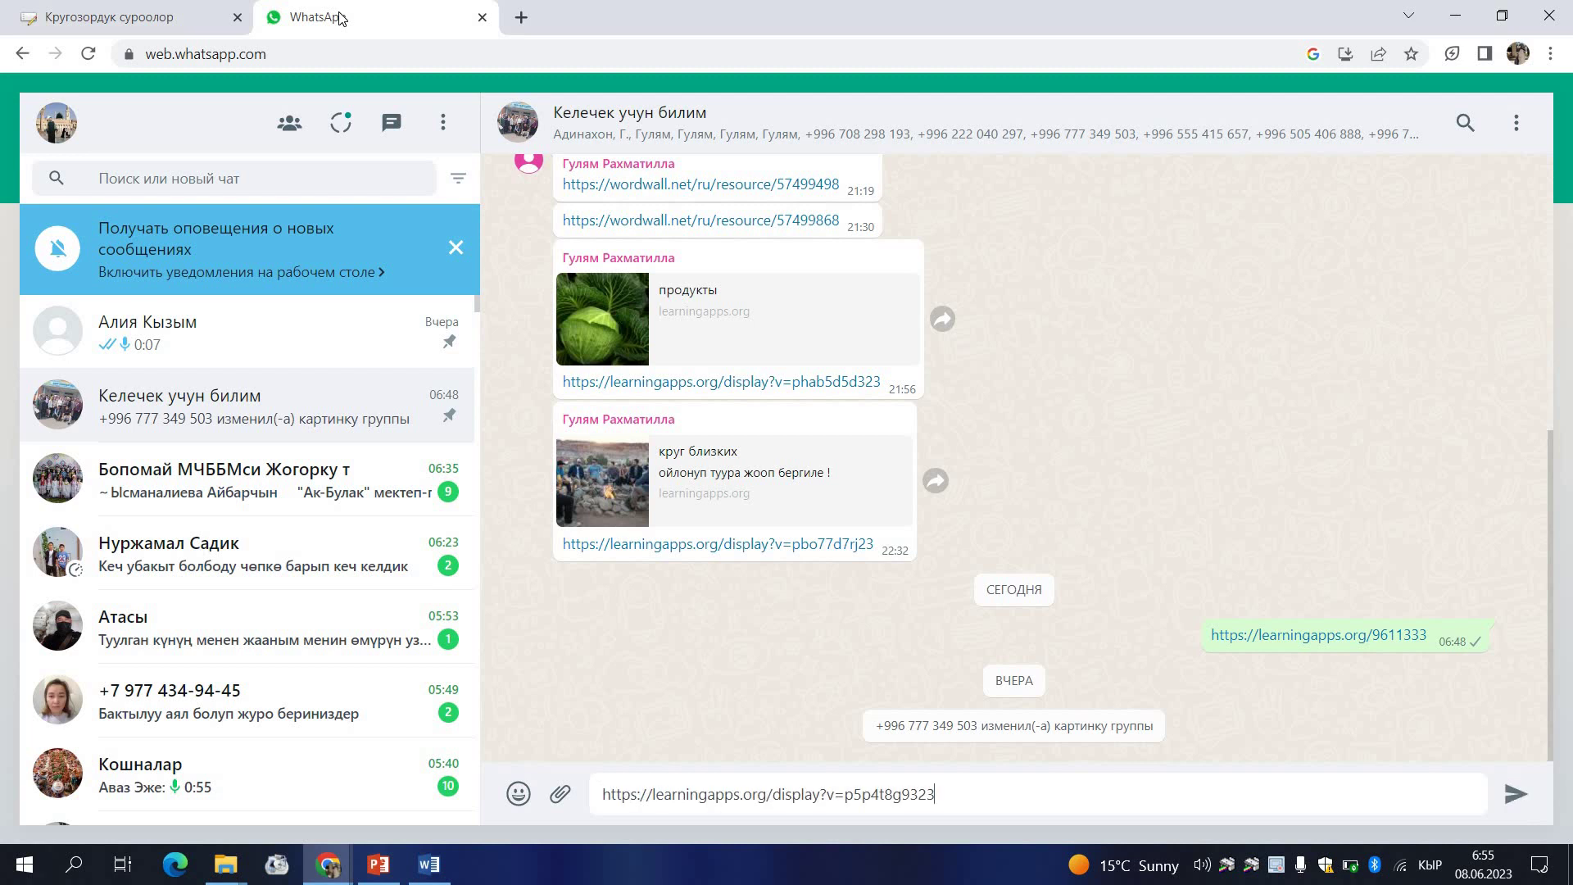
key("Return")
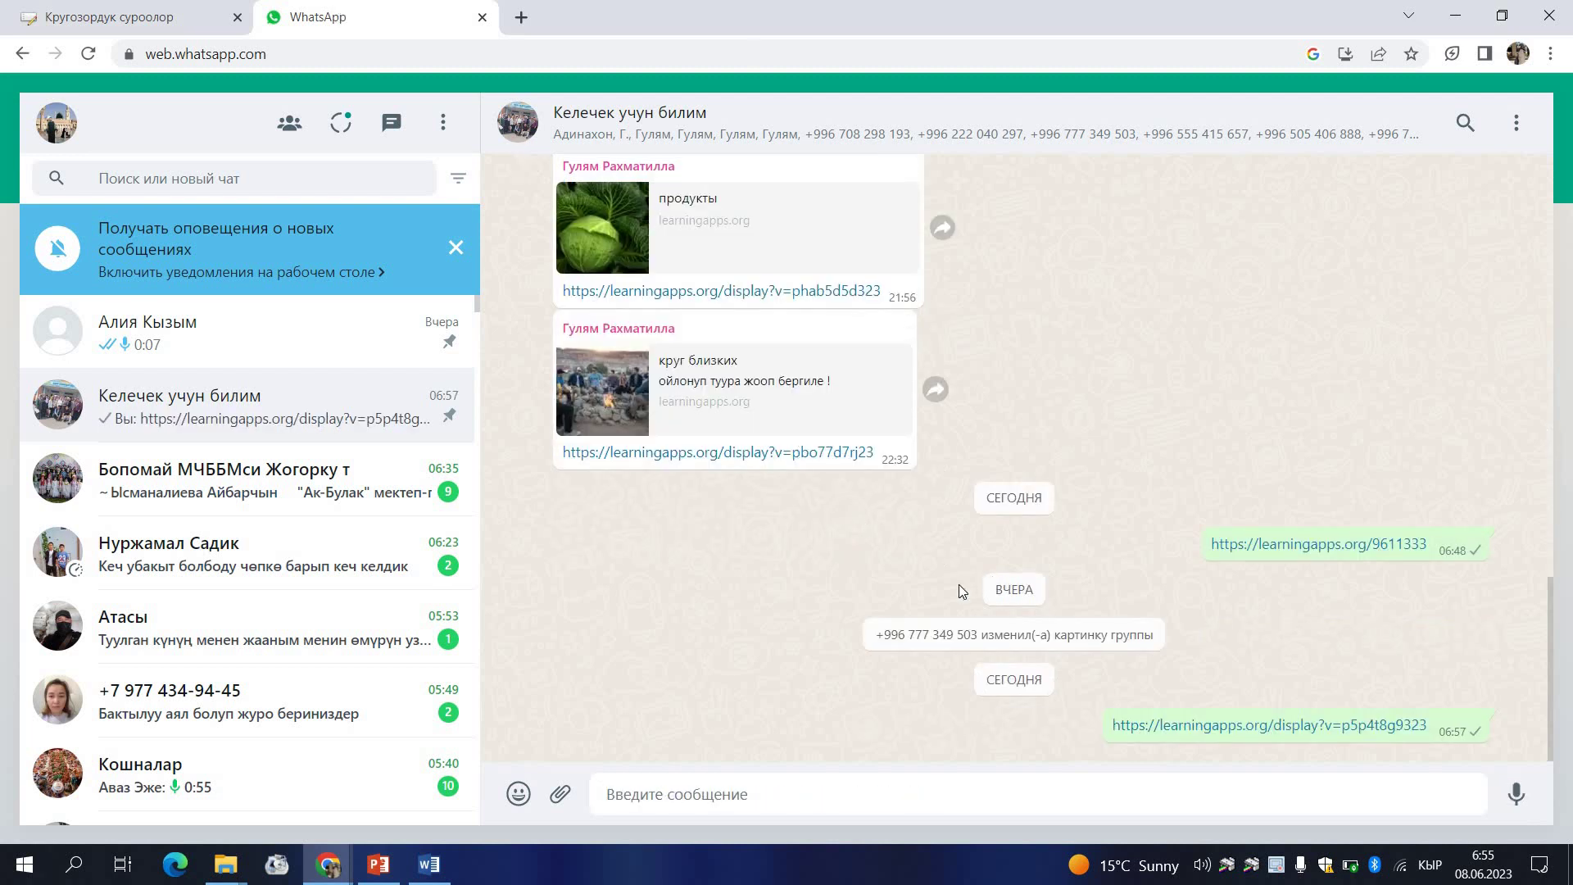